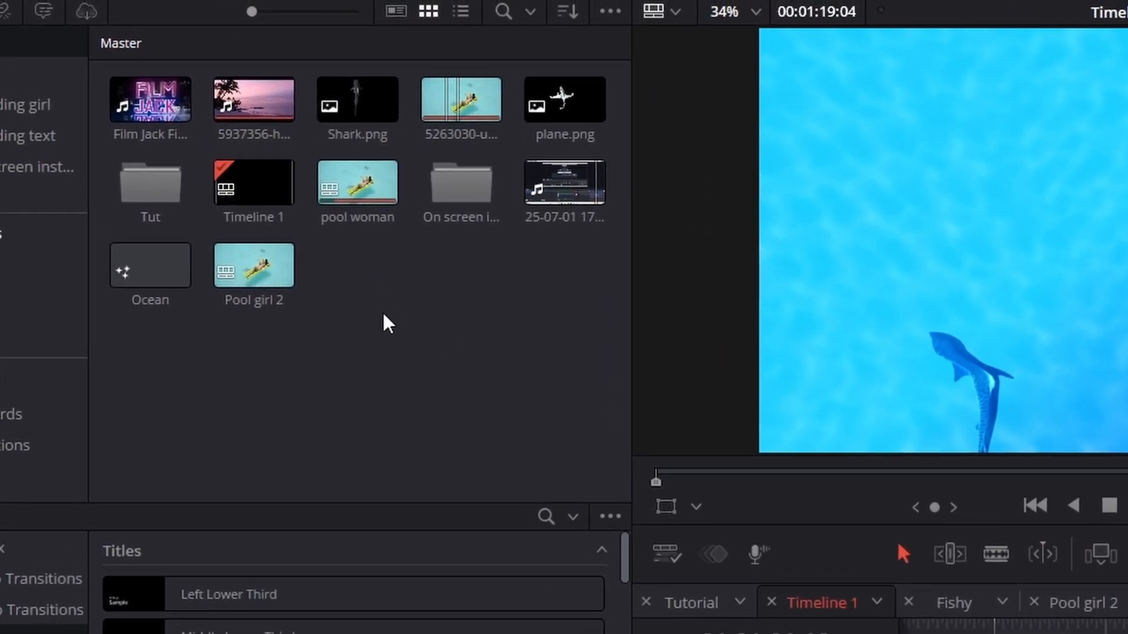
- Create a new Fusion composition in the Master bin and open the Fusion composition clip near 01:01:00 on the Fusion page
{"action": "right_click", "coordinate": [383, 322]}
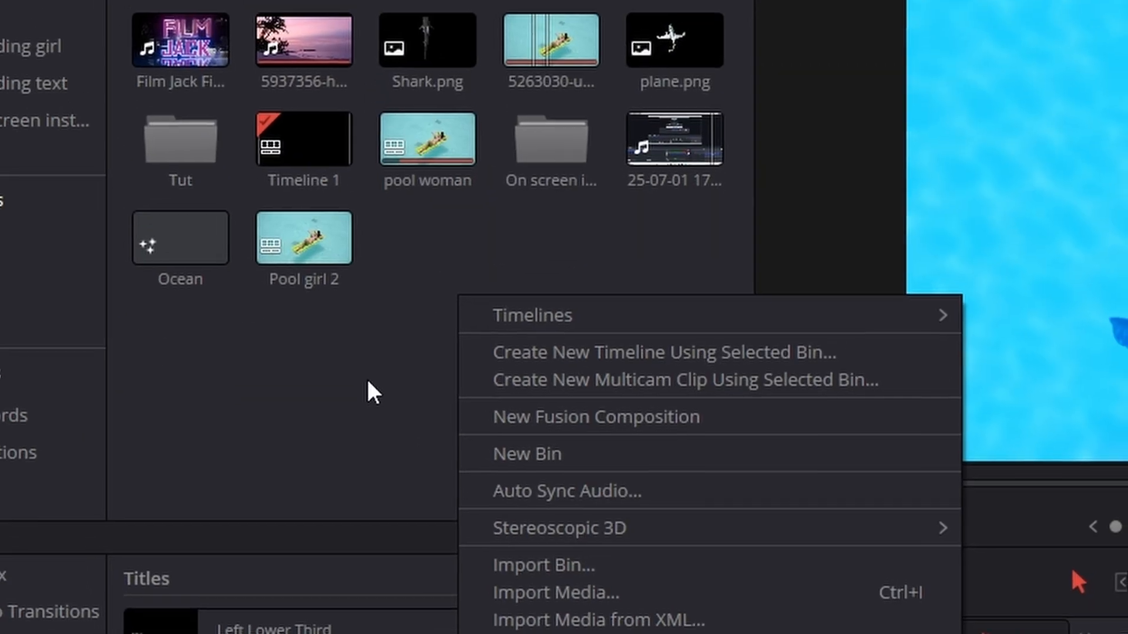
{"action": "left_click", "coordinate": [282, 181]}
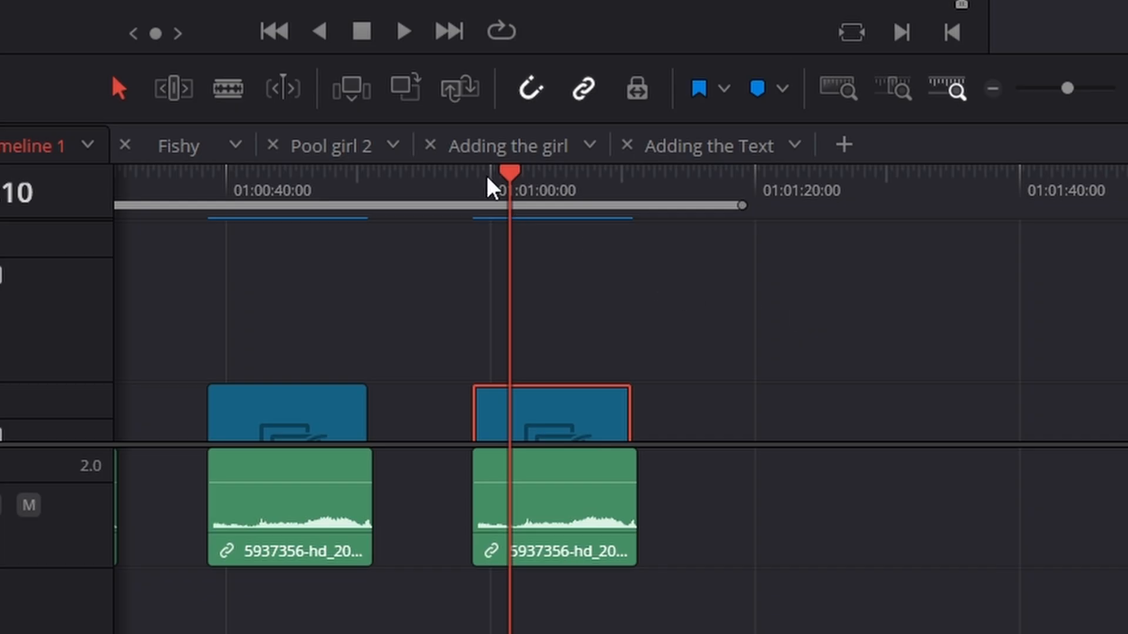
{"action": "left_click_drag", "start_coordinate": [489, 179], "coordinate": [555, 179]}
{"action": "scroll", "coordinate": [683, 275], "scroll_direction": "up", "scroll_amount": 1}
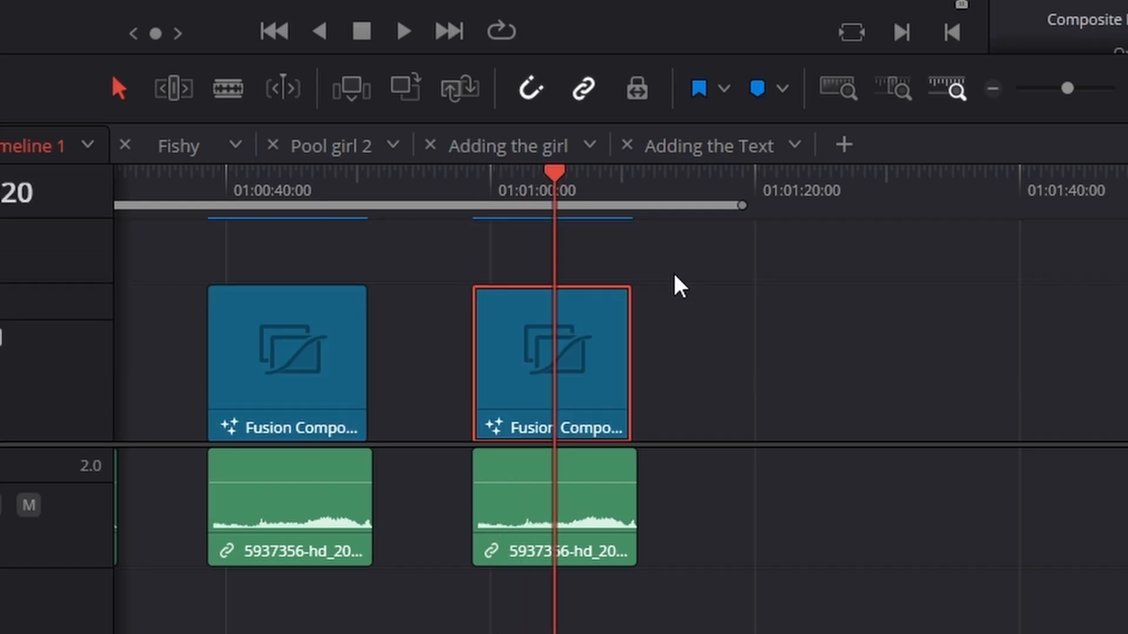
{"action": "right_click", "coordinate": [544, 326]}
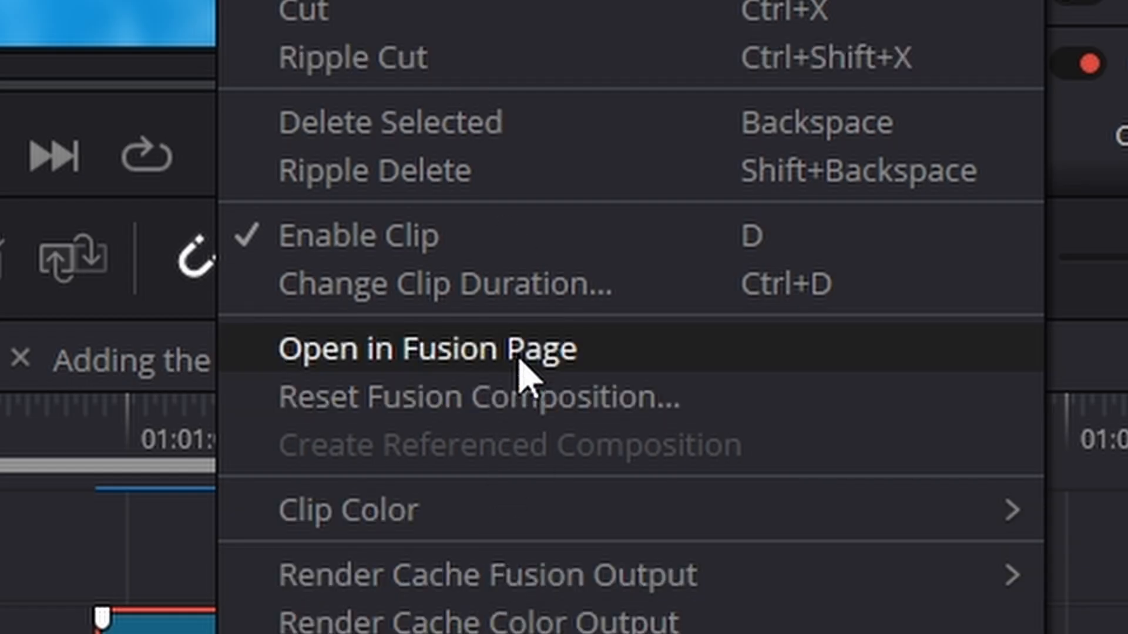
{"action": "left_click", "coordinate": [524, 376]}
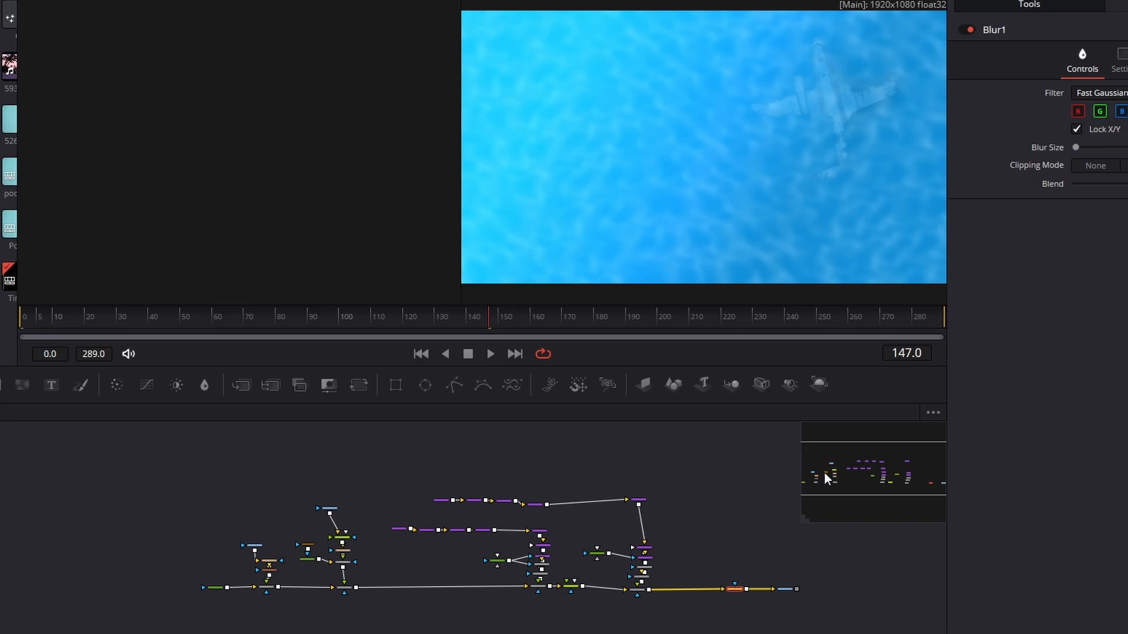
- Group the upper shape chain from sNGon1_1 through sTransform1_1, sDuplicate1_1 and sDuplicate2_1 to its last transform node
{"action": "left_click_drag", "start_coordinate": [823, 467], "coordinate": [829, 473]}
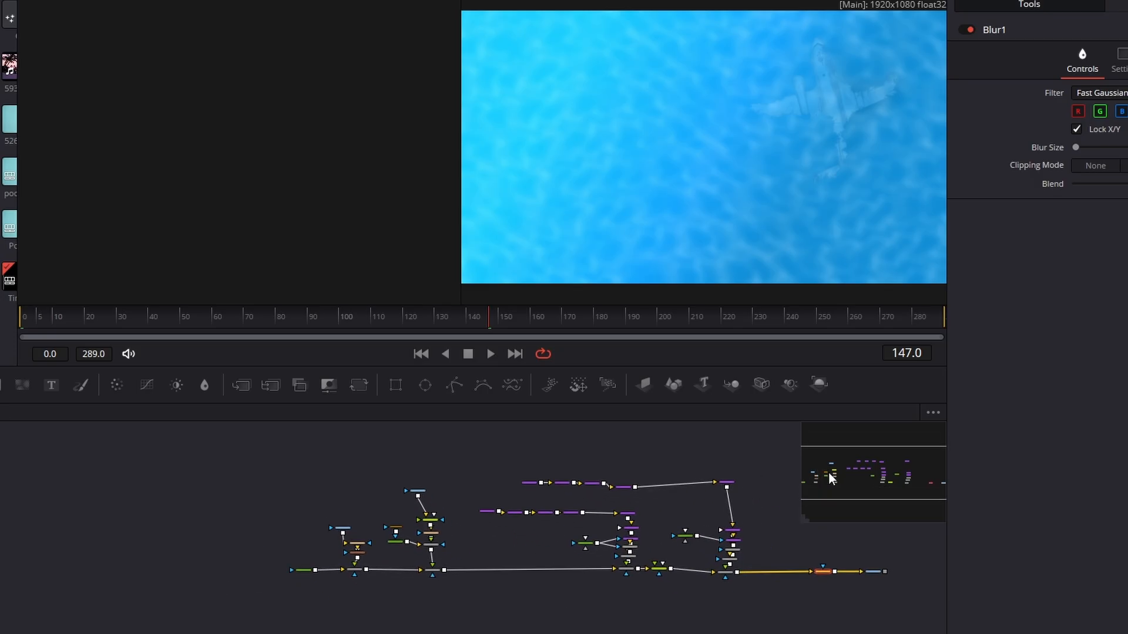
{"action": "scroll", "coordinate": [758, 491], "scroll_direction": "up", "scroll_amount": 5}
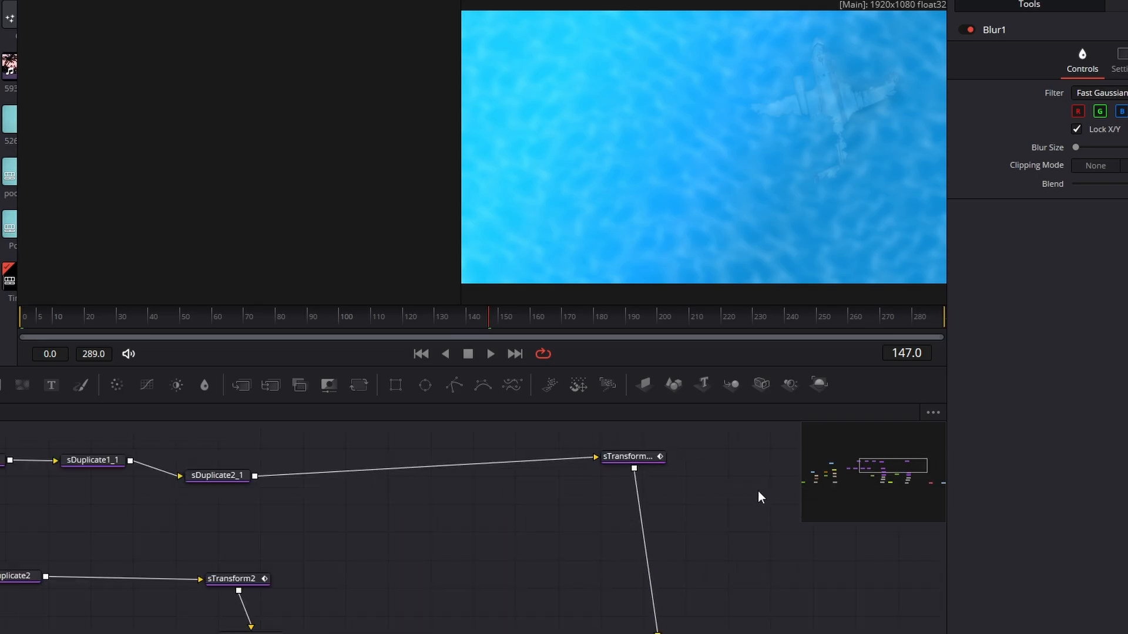
{"action": "left_click_drag", "start_coordinate": [880, 468], "coordinate": [870, 452]}
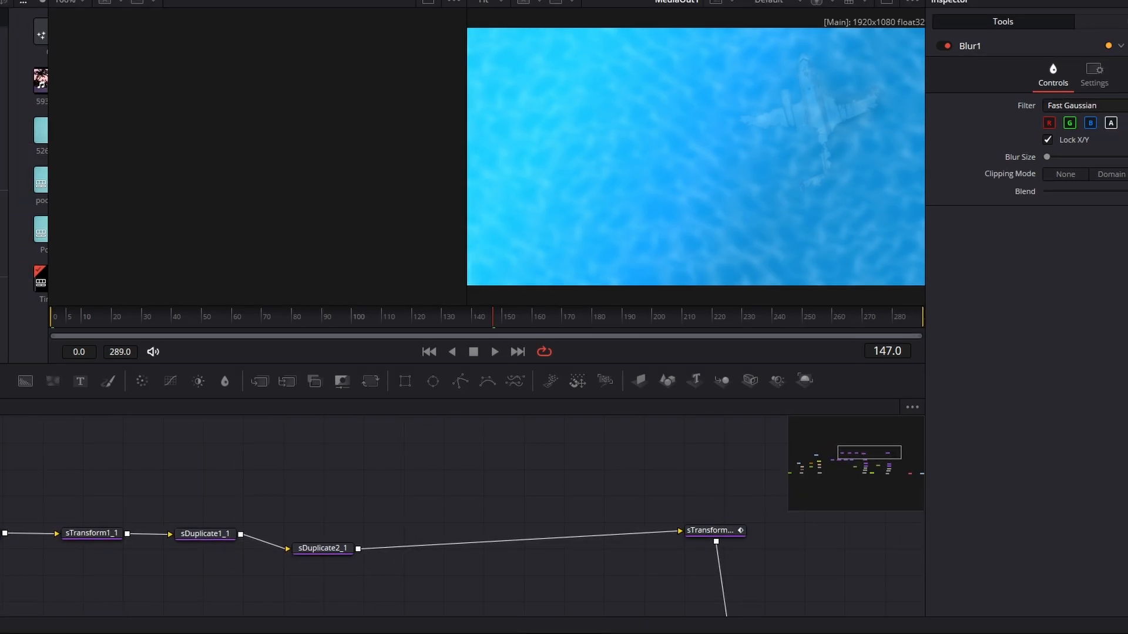
{"action": "left_click_drag", "start_coordinate": [0, 479], "coordinate": [762, 570]}
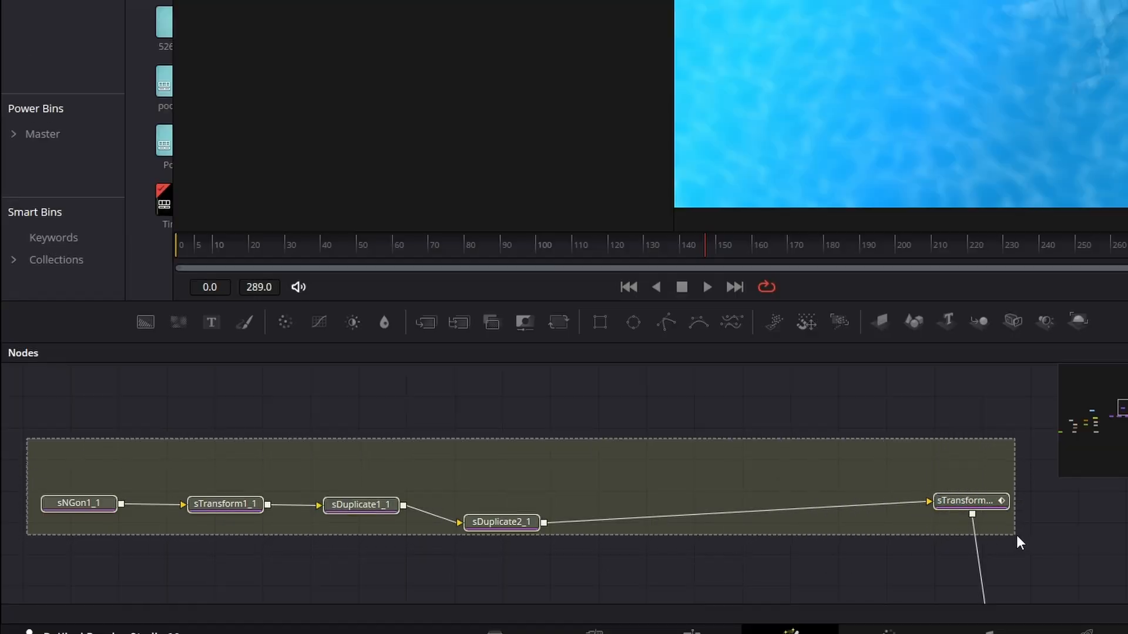
{"action": "left_click_drag", "start_coordinate": [1028, 549], "coordinate": [1028, 551]}
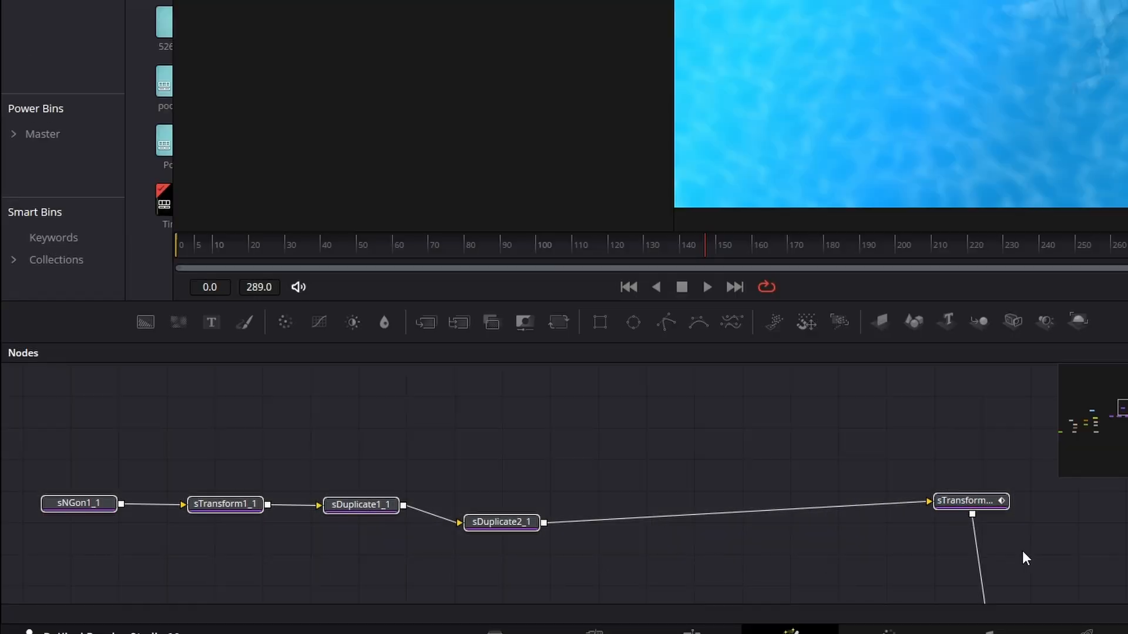
{"action": "right_click", "coordinate": [984, 500]}
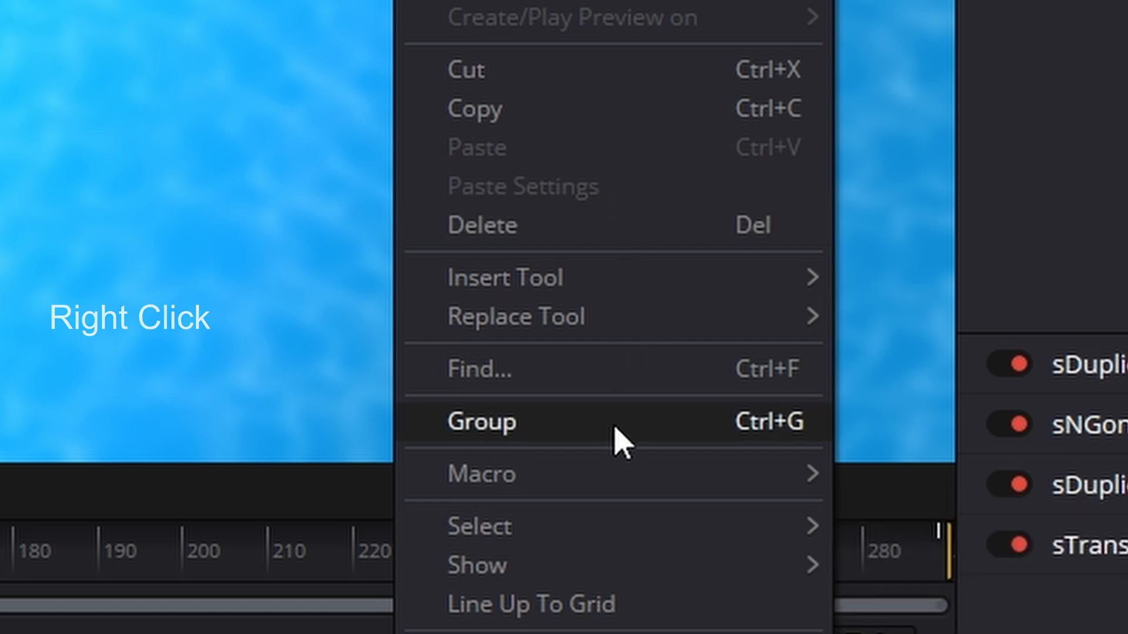
{"action": "left_click", "coordinate": [616, 438]}
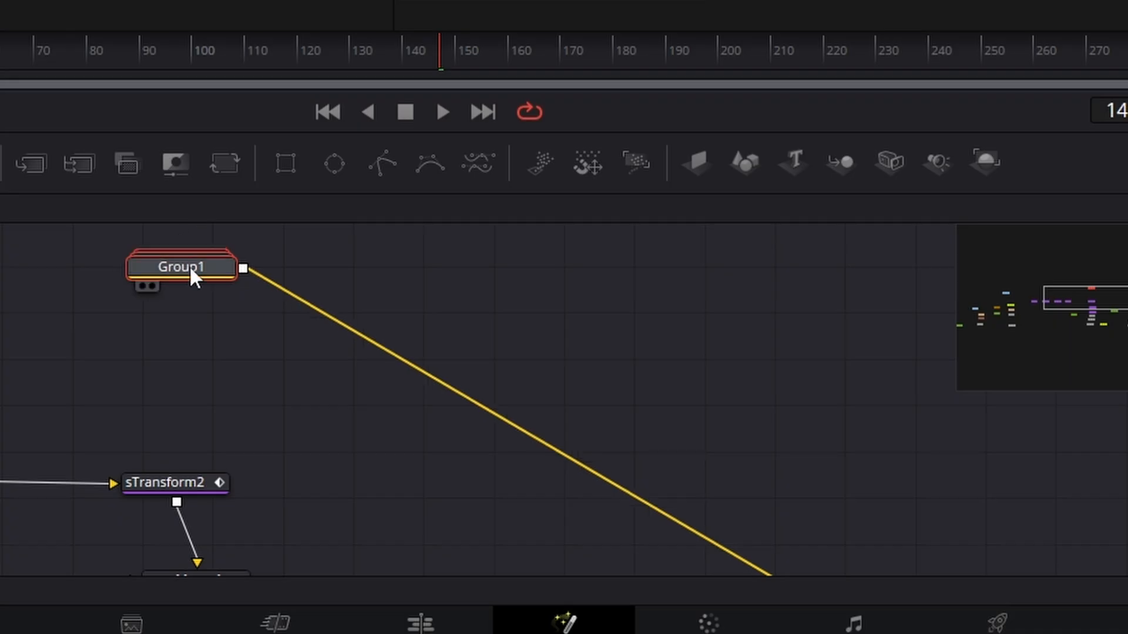
- Move Group1 next to sMerge2 and place FastNoise1 beside sRender2 just below the group
{"action": "left_click_drag", "start_coordinate": [189, 268], "coordinate": [587, 536]}
{"action": "scroll", "coordinate": [588, 522], "scroll_direction": "down", "scroll_amount": 3}
{"action": "left_click_drag", "start_coordinate": [609, 396], "coordinate": [643, 455]}
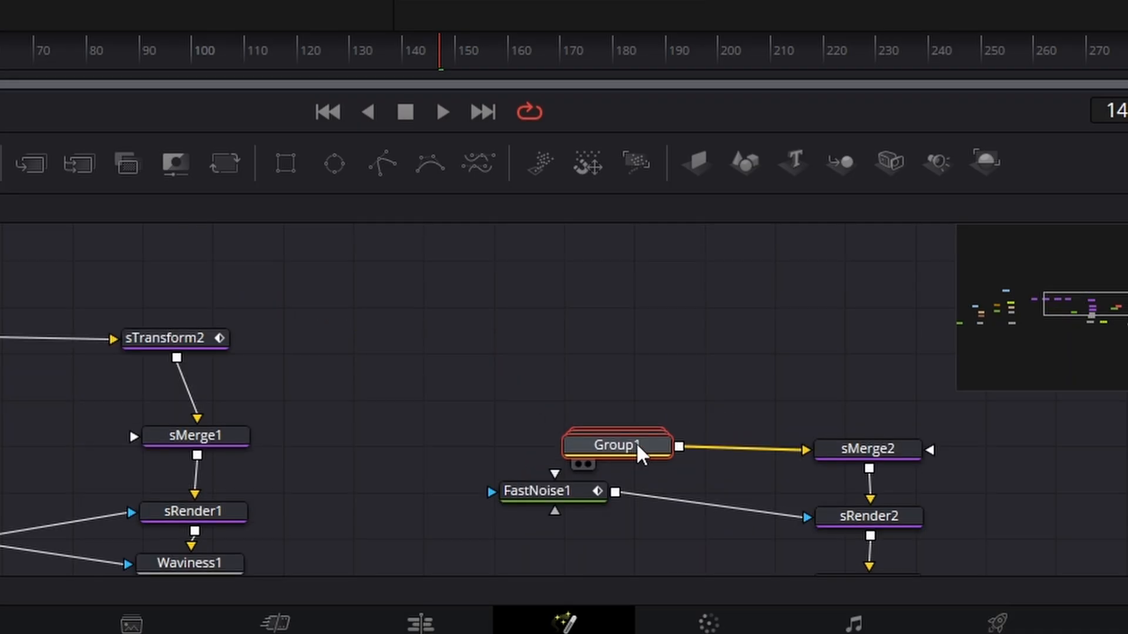
{"action": "left_click_drag", "start_coordinate": [538, 505], "coordinate": [613, 529]}
- Group the second shape chain from sNGon1 to sTransform2 together with sMerge1, sRender1, Waviness1 and the attached noise node
{"action": "scroll", "coordinate": [264, 393], "scroll_direction": "up", "scroll_amount": 3}
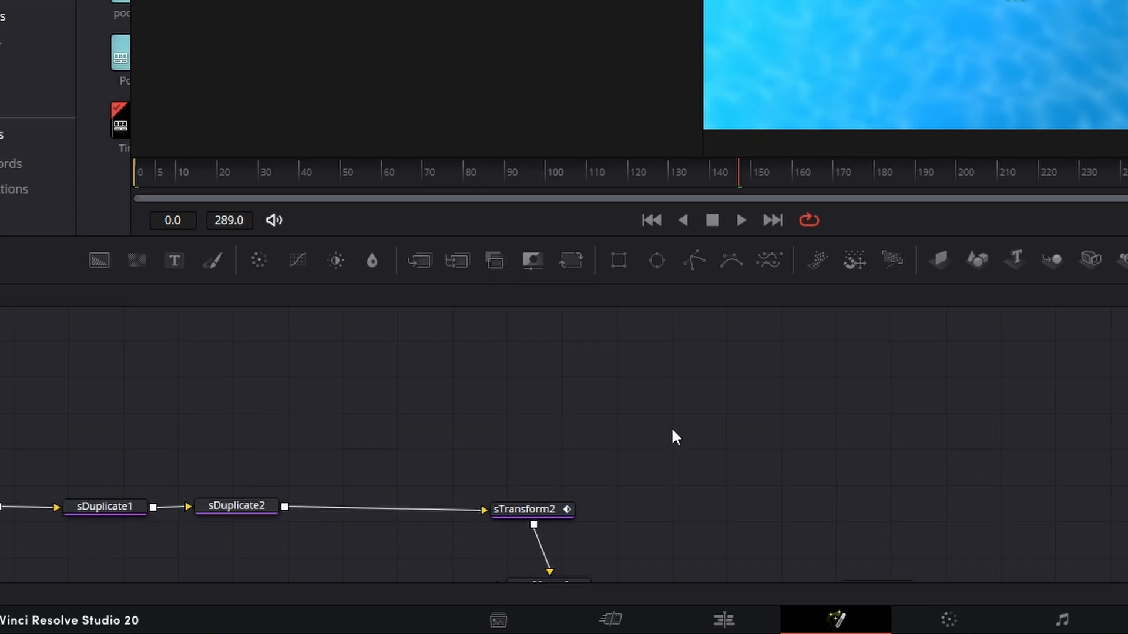
{"action": "scroll", "coordinate": [676, 438], "scroll_direction": "down", "scroll_amount": 3}
{"action": "left_click_drag", "start_coordinate": [208, 418], "coordinate": [679, 589]}
{"action": "scroll", "coordinate": [668, 493], "scroll_direction": "down", "scroll_amount": 3}
{"action": "scroll", "coordinate": [685, 486], "scroll_direction": "up", "scroll_amount": 2}
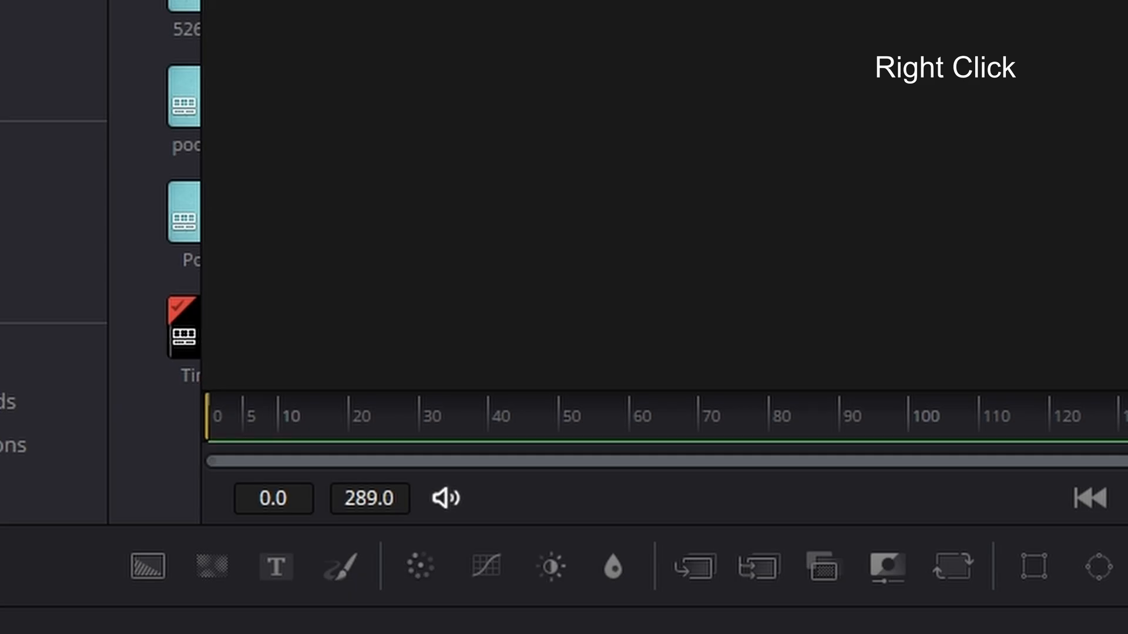
{"action": "right_click", "coordinate": [411, 630]}
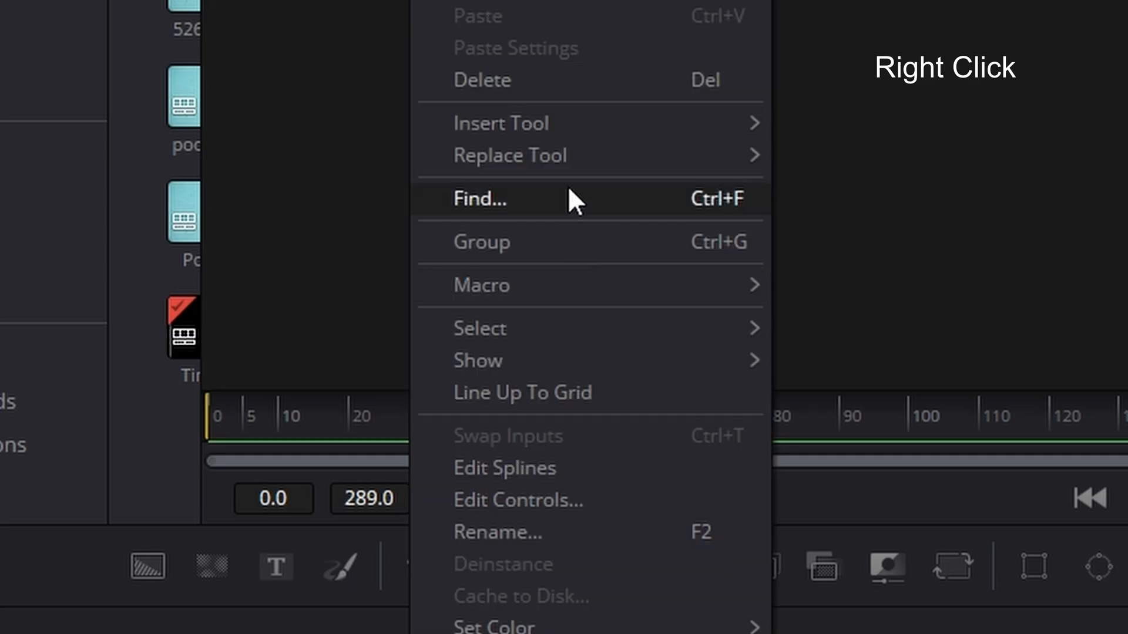
{"action": "left_click", "coordinate": [663, 254]}
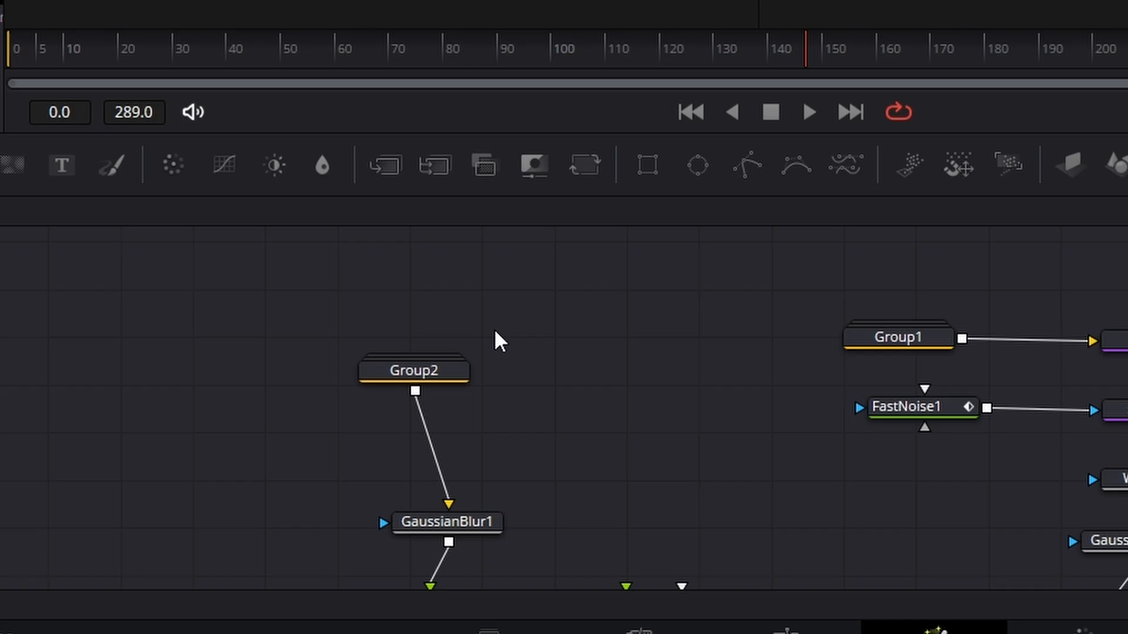
- Expand Group2 to view the nodes inside it, and collapse the group again
{"action": "left_click", "coordinate": [422, 370]}
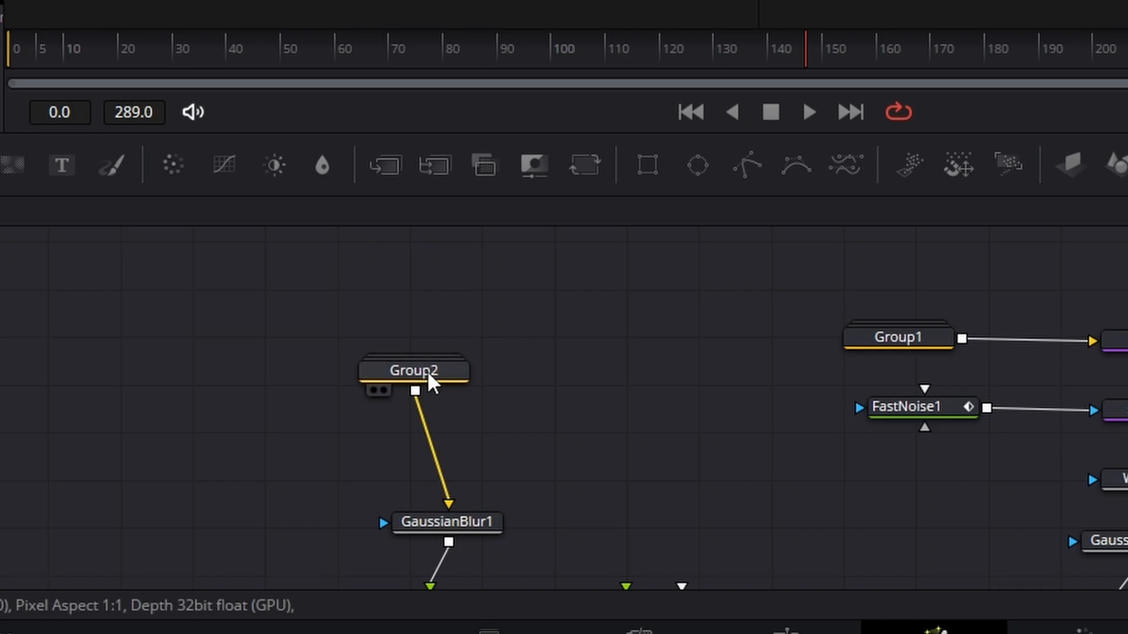
{"action": "double_click", "coordinate": [428, 372]}
{"action": "scroll", "coordinate": [417, 460], "scroll_direction": "down", "scroll_amount": 2}
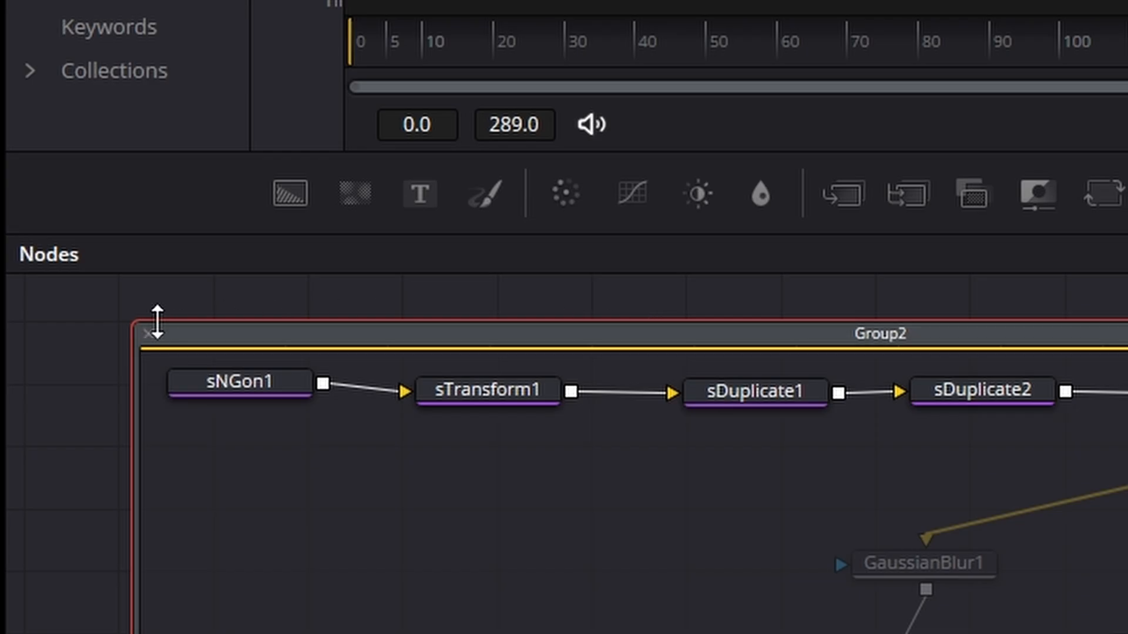
{"action": "left_click", "coordinate": [148, 336]}
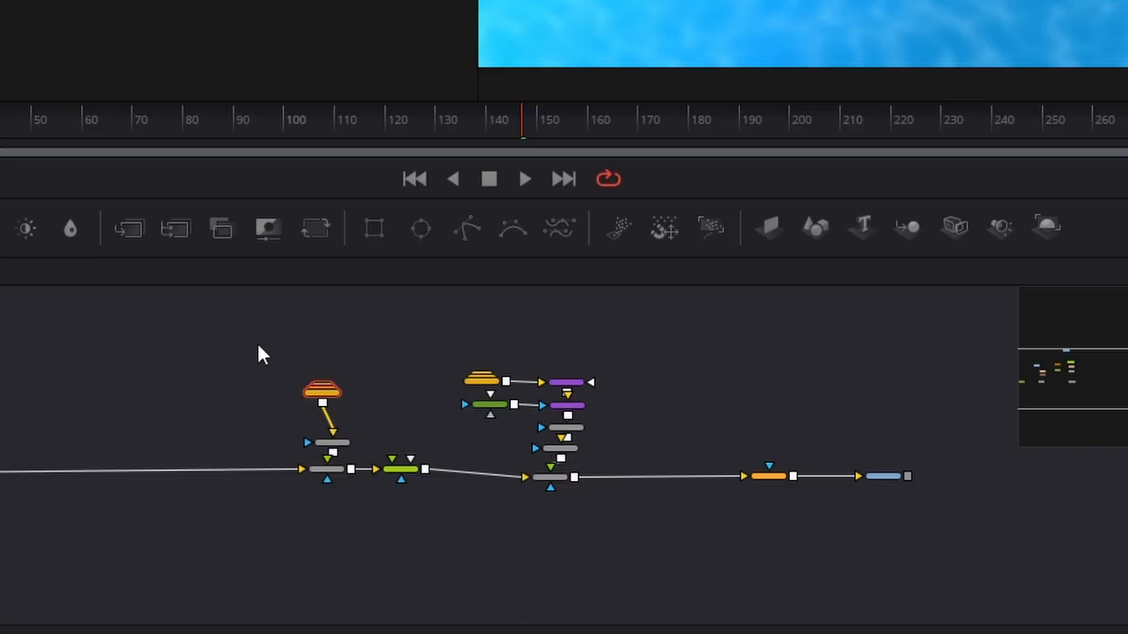
- Move the Group2 and Group1 branches with their merge nodes closer to the earlier part of the node tree
{"action": "left_click_drag", "start_coordinate": [416, 445], "coordinate": [637, 581]}
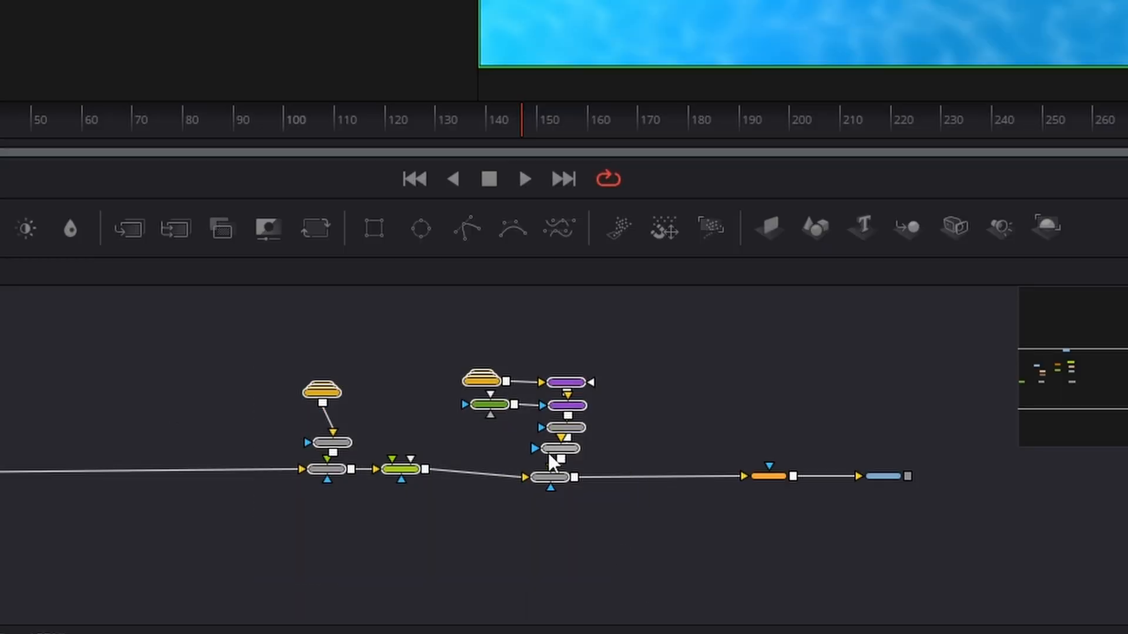
{"action": "left_click", "coordinate": [587, 523]}
{"action": "left_click_drag", "start_coordinate": [547, 473], "coordinate": [222, 475]}
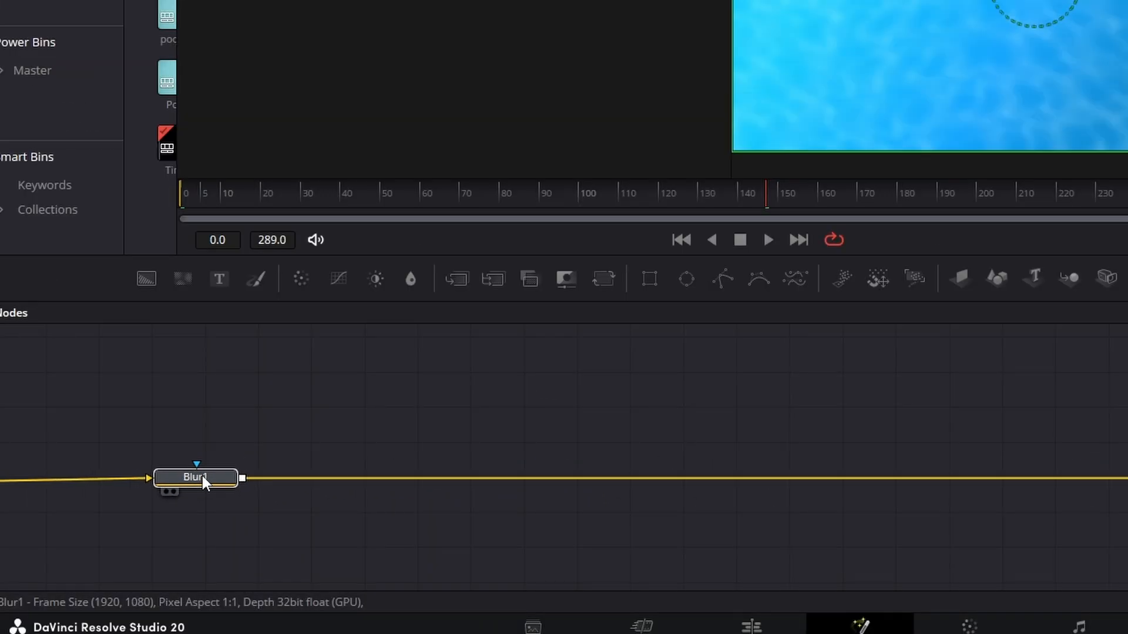
- Move Blur1 next to the last merge node and bring MediaOut1 closer to Blur1
{"action": "scroll", "coordinate": [377, 526], "scroll_direction": "down", "scroll_amount": 4}
{"action": "left_click_drag", "start_coordinate": [266, 510], "coordinate": [197, 510]}
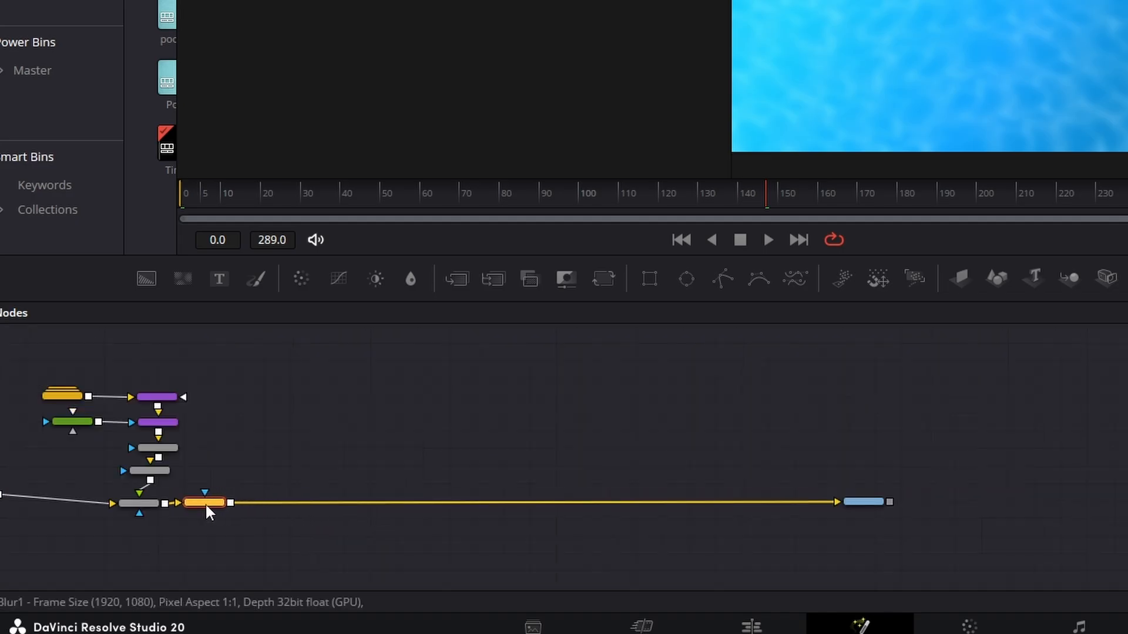
{"action": "left_click_drag", "start_coordinate": [868, 511], "coordinate": [581, 512]}
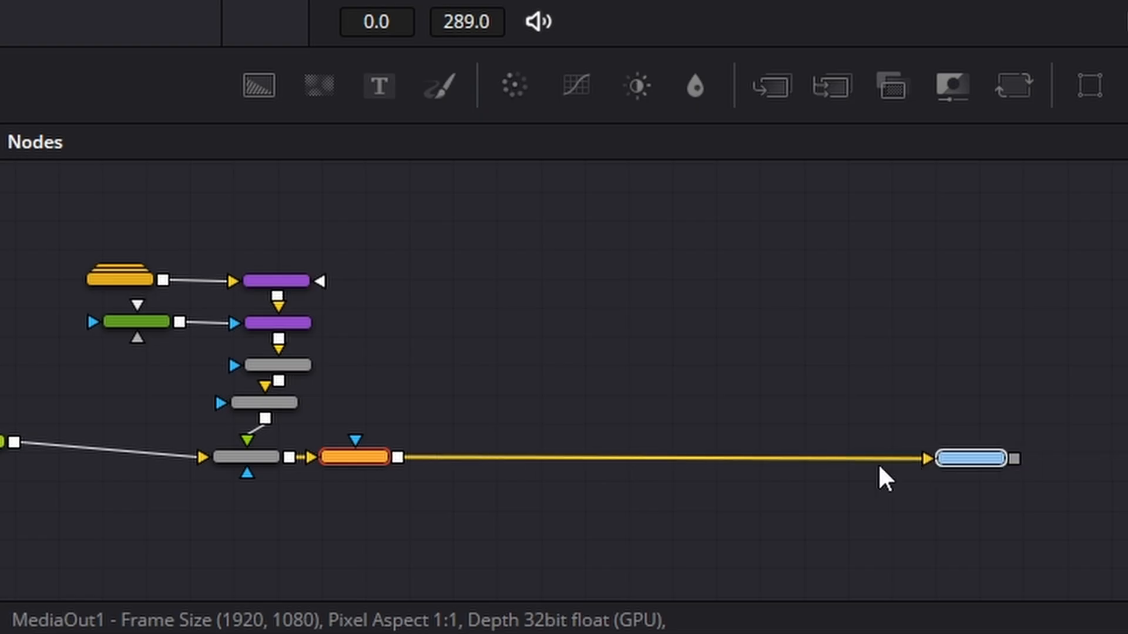
{"action": "left_click_drag", "start_coordinate": [879, 467], "coordinate": [723, 461]}
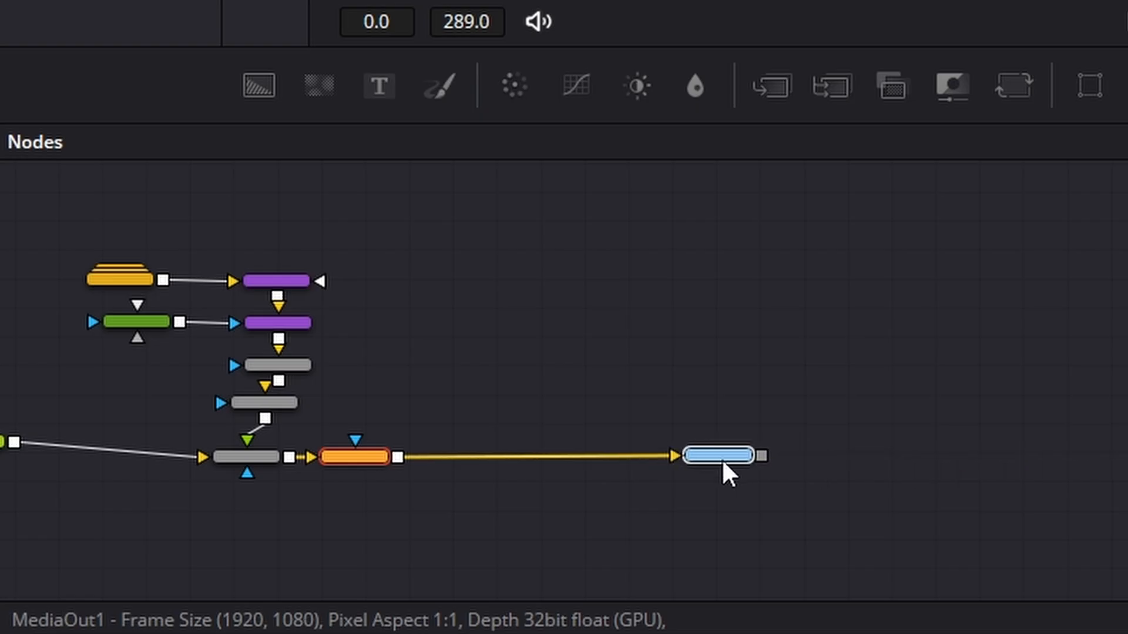
- Add a Text 3D node and place it in the empty area above and to the right of sMerge2
{"action": "scroll", "coordinate": [564, 379], "scroll_direction": "left", "scroll_amount": 10}
{"action": "scroll", "coordinate": [564, 378], "scroll_direction": "left", "scroll_amount": 2}
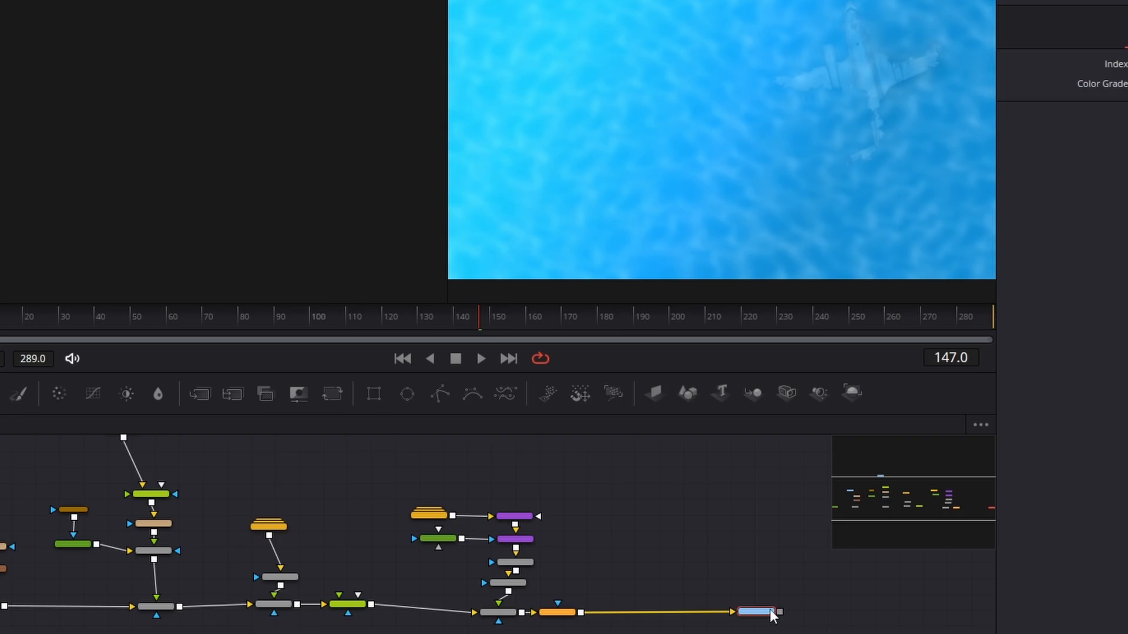
{"action": "left_click_drag", "start_coordinate": [769, 611], "coordinate": [799, 611]}
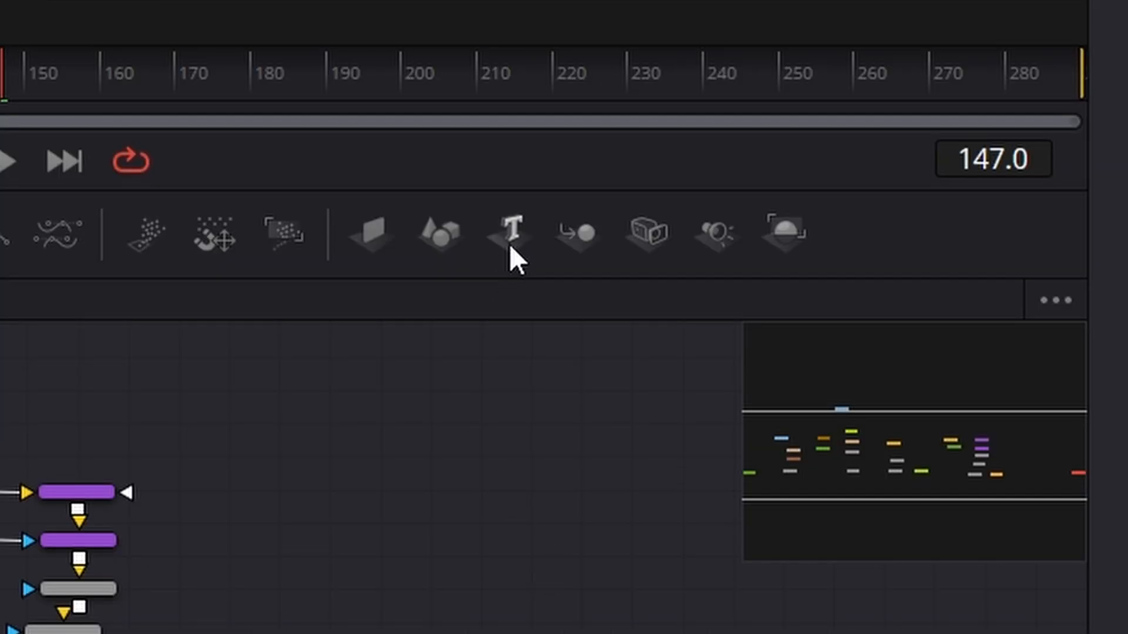
{"action": "left_click_drag", "start_coordinate": [509, 227], "coordinate": [397, 602]}
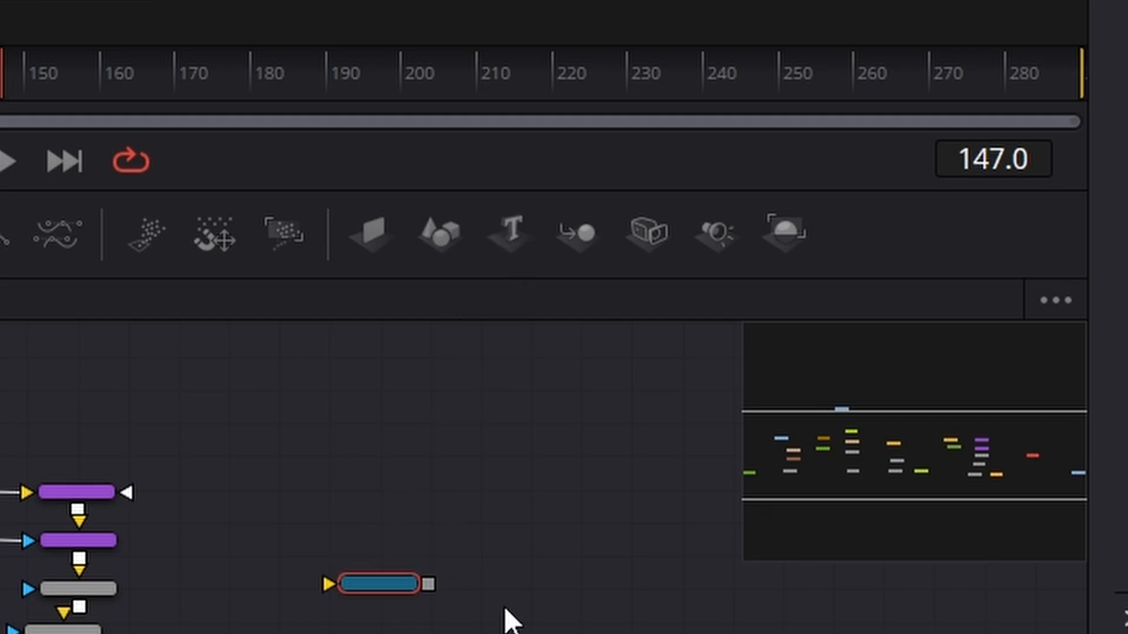
{"action": "left_click_drag", "start_coordinate": [333, 583], "coordinate": [258, 439]}
{"action": "scroll", "coordinate": [590, 333], "scroll_direction": "up", "scroll_amount": 5}
{"action": "left_click_drag", "start_coordinate": [491, 528], "coordinate": [332, 286]}
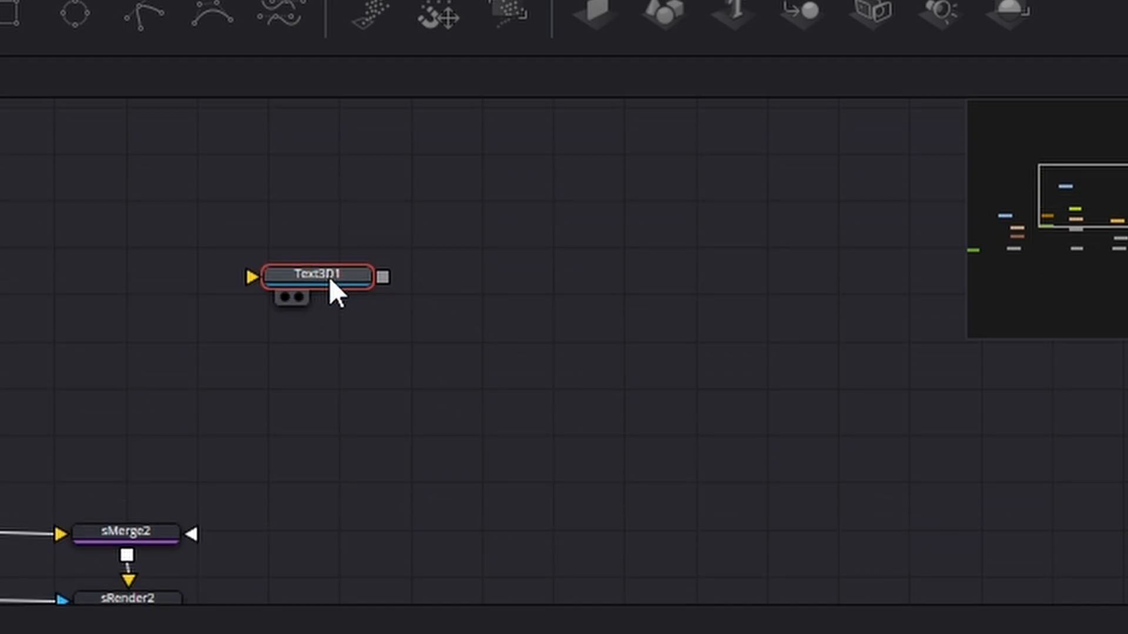
- Add unconnected Merge 3D, Spot Light and Renderer 3D nodes beside Text3D1
{"action": "left_click", "coordinate": [755, 293]}
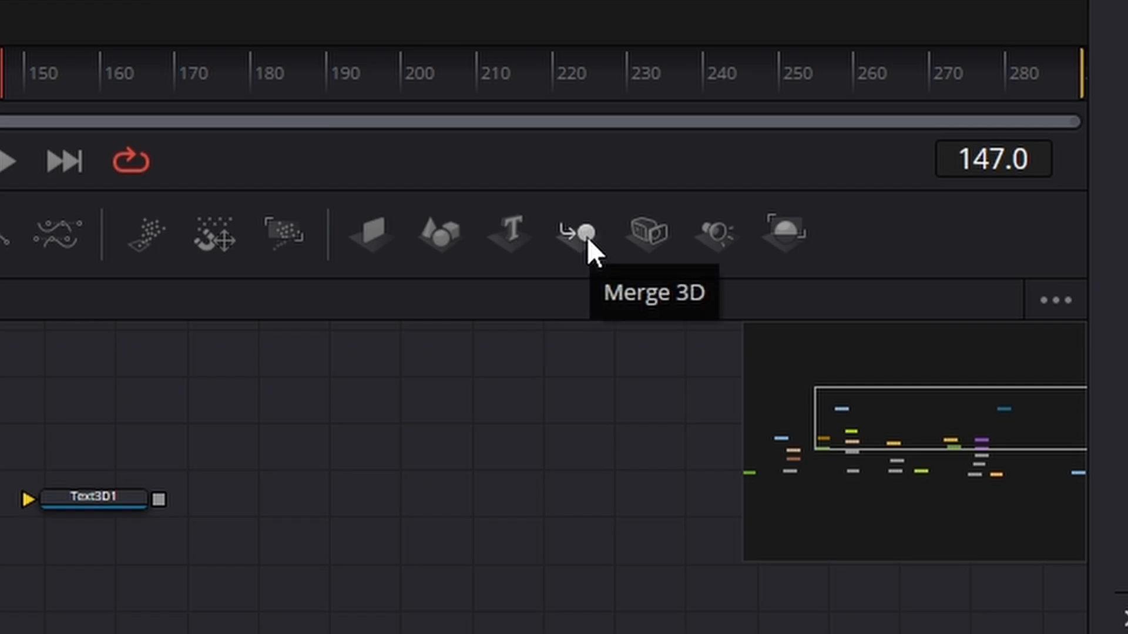
{"action": "left_click_drag", "start_coordinate": [587, 238], "coordinate": [386, 510]}
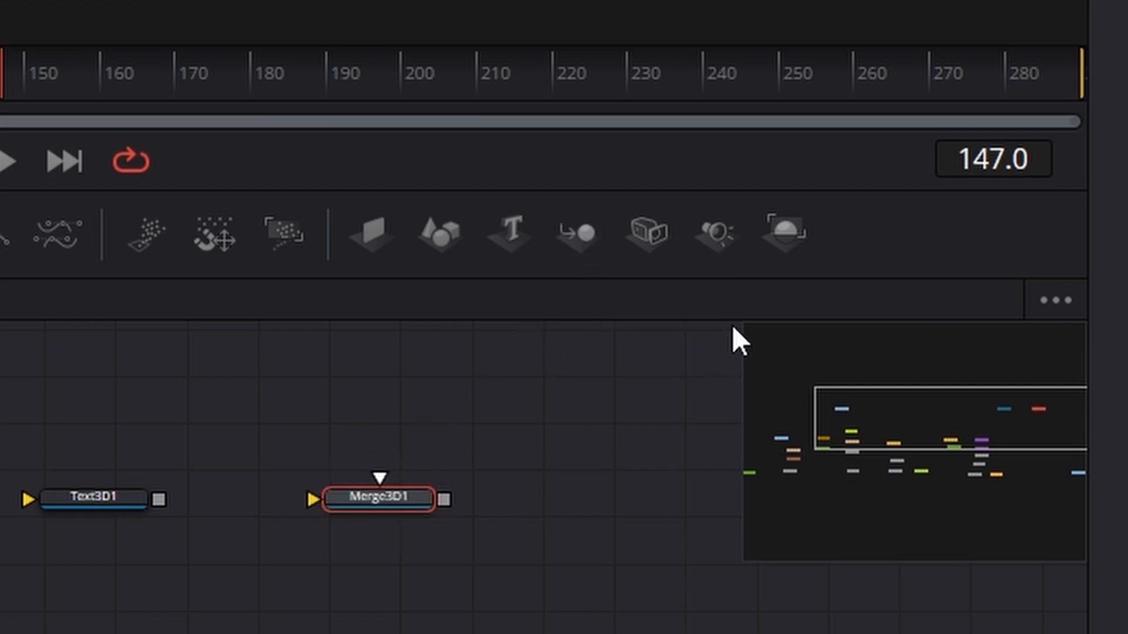
{"action": "left_click_drag", "start_coordinate": [706, 230], "coordinate": [608, 510]}
{"action": "left_click_drag", "start_coordinate": [783, 231], "coordinate": [667, 633]}
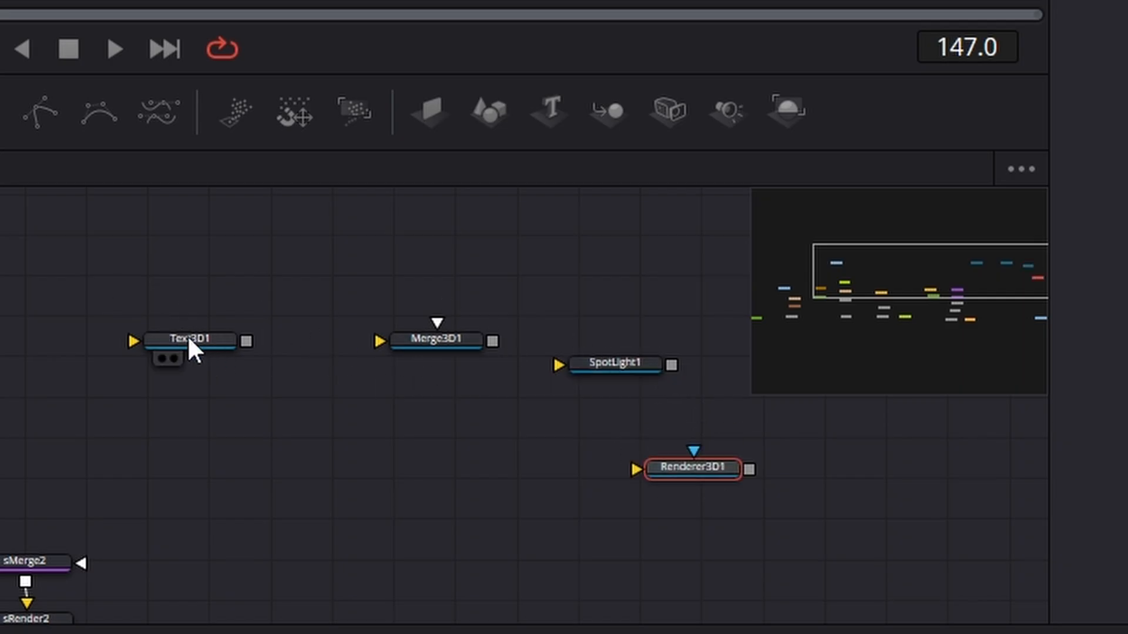
- Arrange Text3D1, Merge3D1 and SpotLight1 in a row and place Renderer3D1 below SpotLight1
{"action": "left_click_drag", "start_coordinate": [188, 338], "coordinate": [1, 333]}
{"action": "left_click_drag", "start_coordinate": [426, 354], "coordinate": [179, 363]}
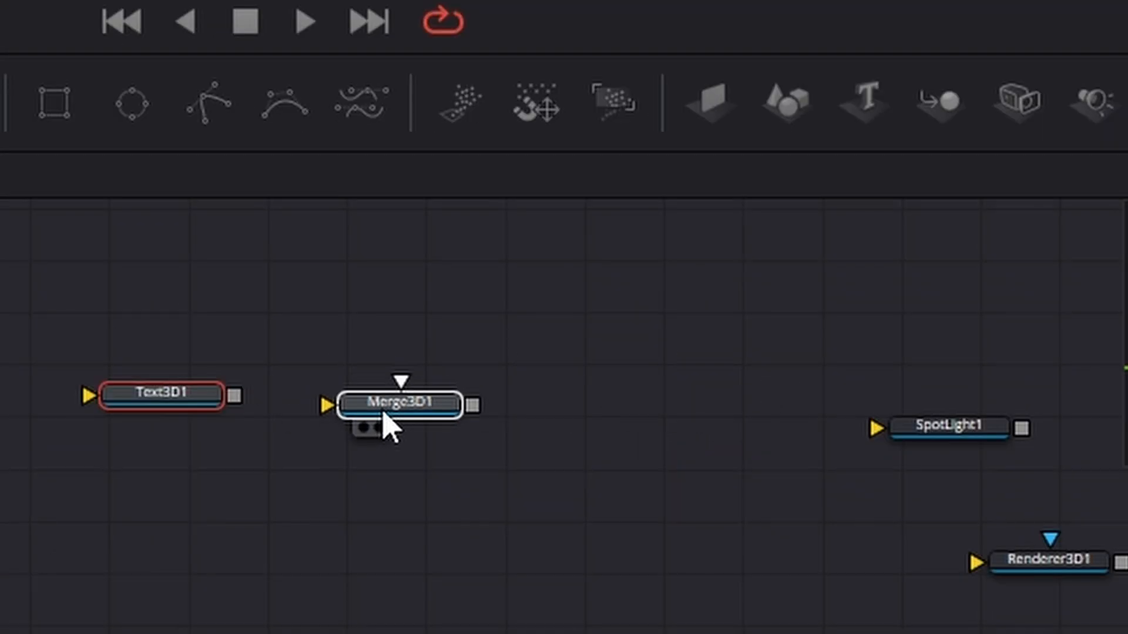
{"action": "left_click_drag", "start_coordinate": [385, 414], "coordinate": [386, 402]}
{"action": "left_click_drag", "start_coordinate": [954, 431], "coordinate": [623, 389]}
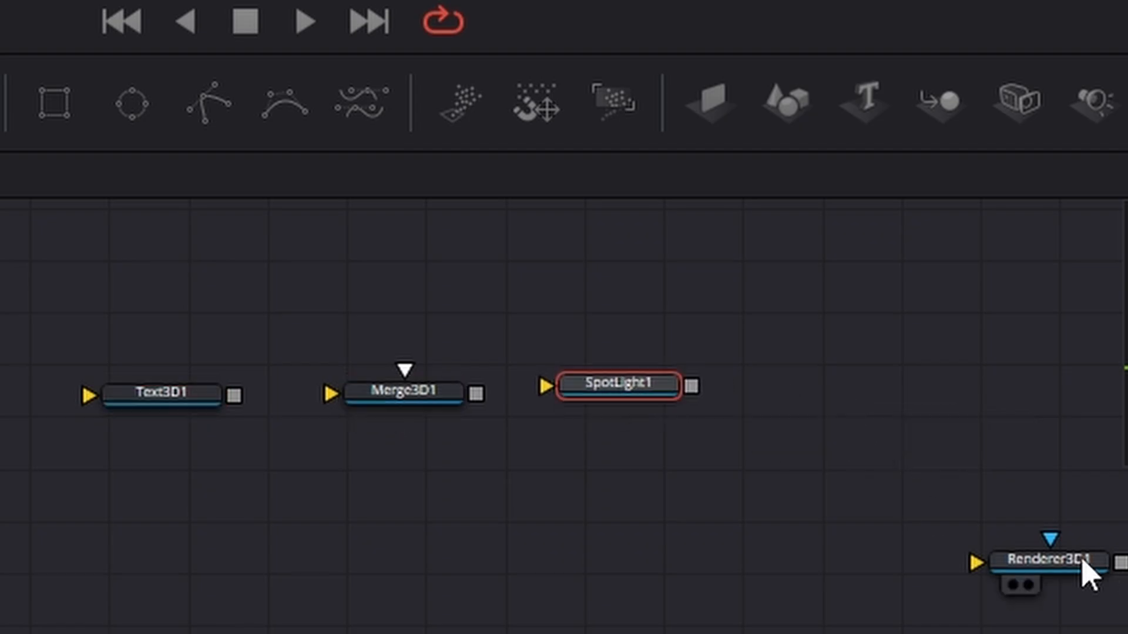
{"action": "left_click_drag", "start_coordinate": [1084, 572], "coordinate": [622, 495]}
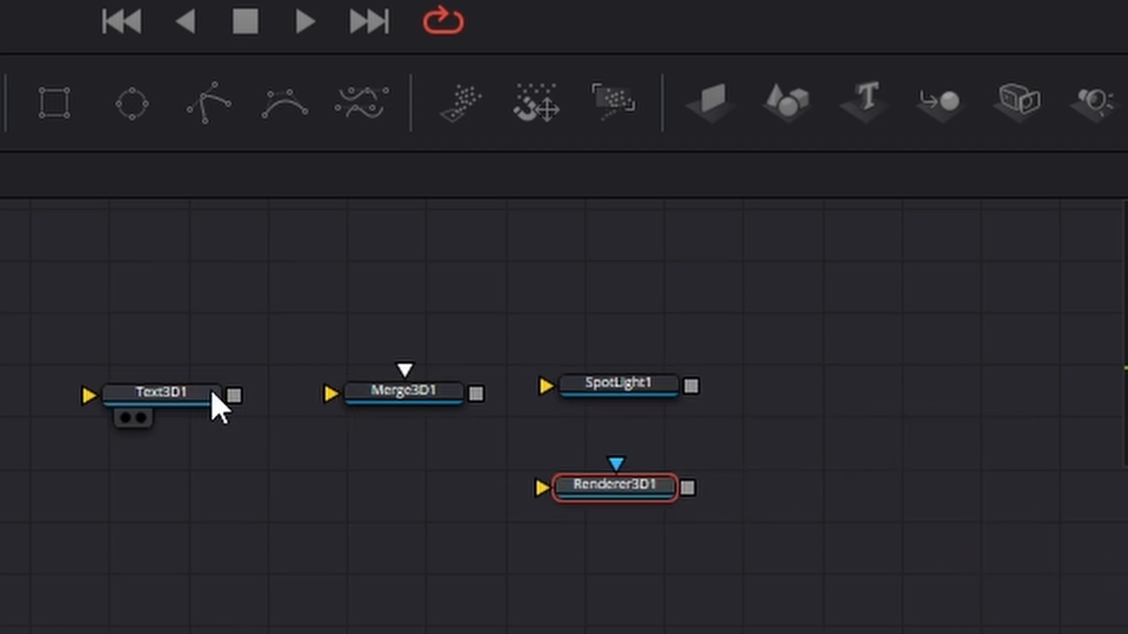
- Connect Text3D1 and SpotLight1 to Merge3D1 and feed Merge3D1 into Renderer3D1, placing the light above the merge and the renderer beside it
{"action": "left_click_drag", "start_coordinate": [234, 395], "coordinate": [376, 405]}
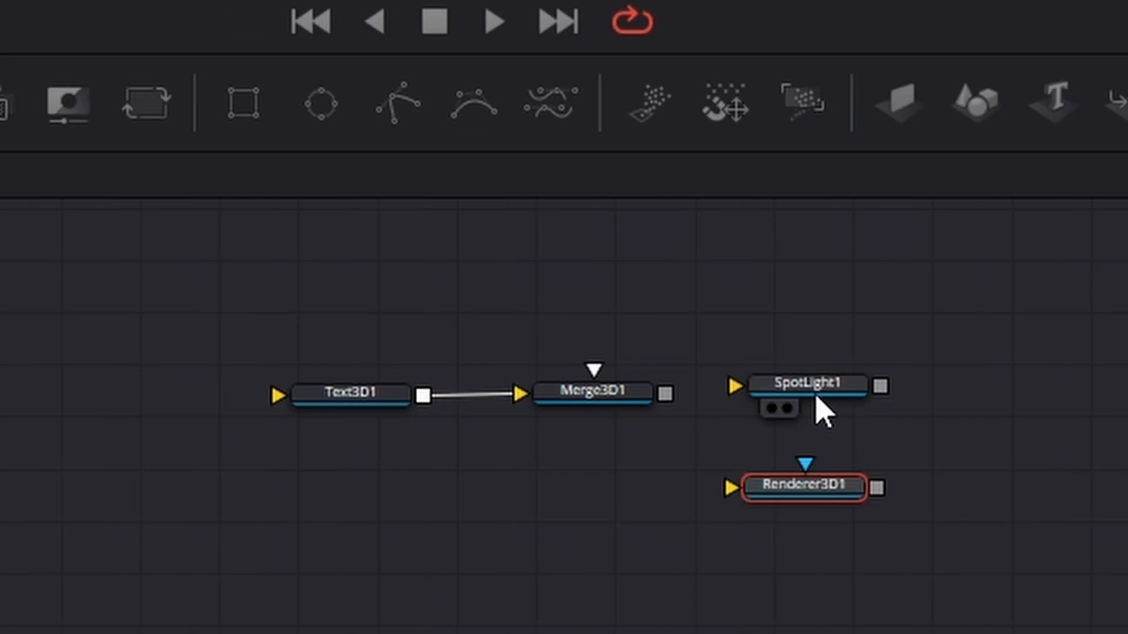
{"action": "left_click_drag", "start_coordinate": [816, 395], "coordinate": [608, 287]}
{"action": "left_click_drag", "start_coordinate": [674, 277], "coordinate": [596, 405]}
{"action": "left_click_drag", "start_coordinate": [813, 491], "coordinate": [928, 402]}
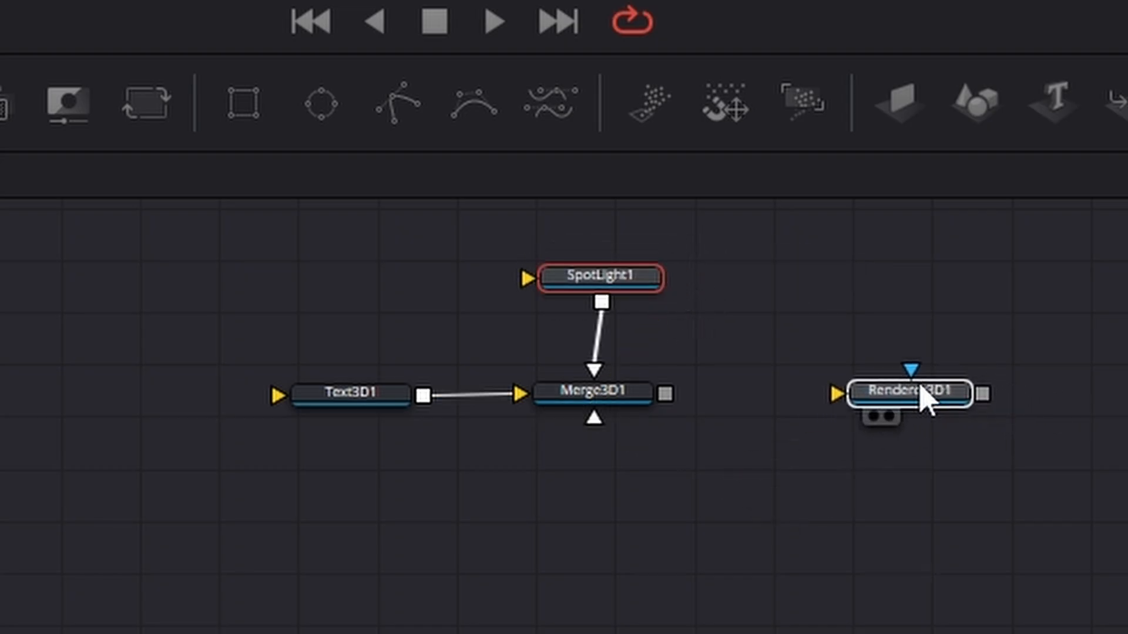
{"action": "left_click_drag", "start_coordinate": [666, 395], "coordinate": [837, 410]}
{"action": "scroll", "coordinate": [524, 622], "scroll_direction": "up", "scroll_amount": 2}
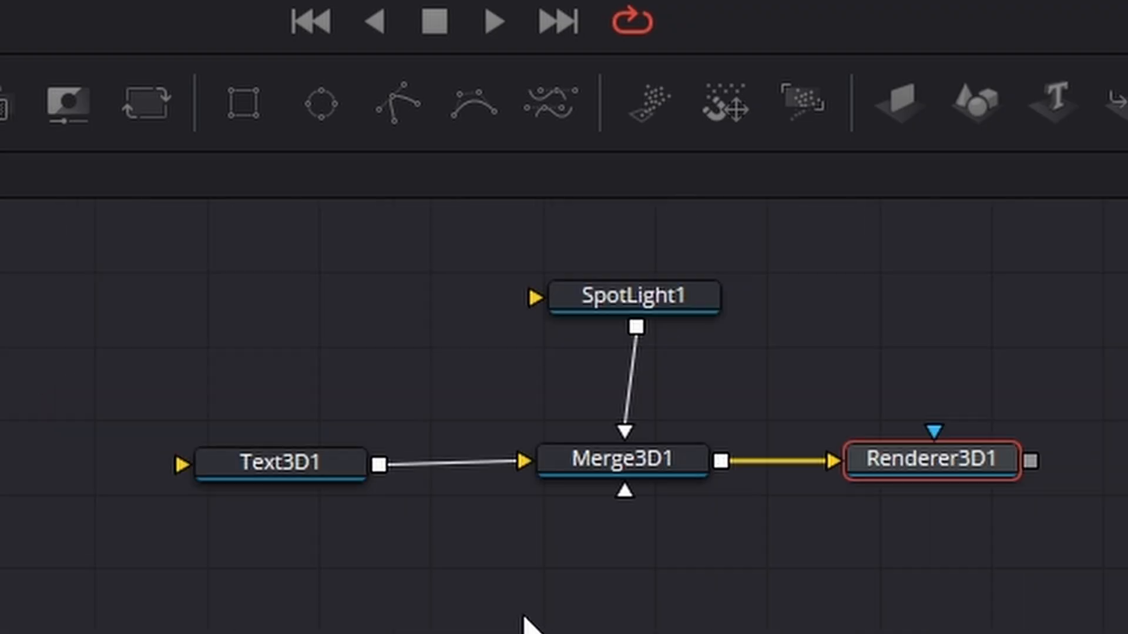
- Show Text3D1 in an enlarged second viewer and enter TEXT as its text
{"action": "mouse_move", "coordinate": [258, 497]}
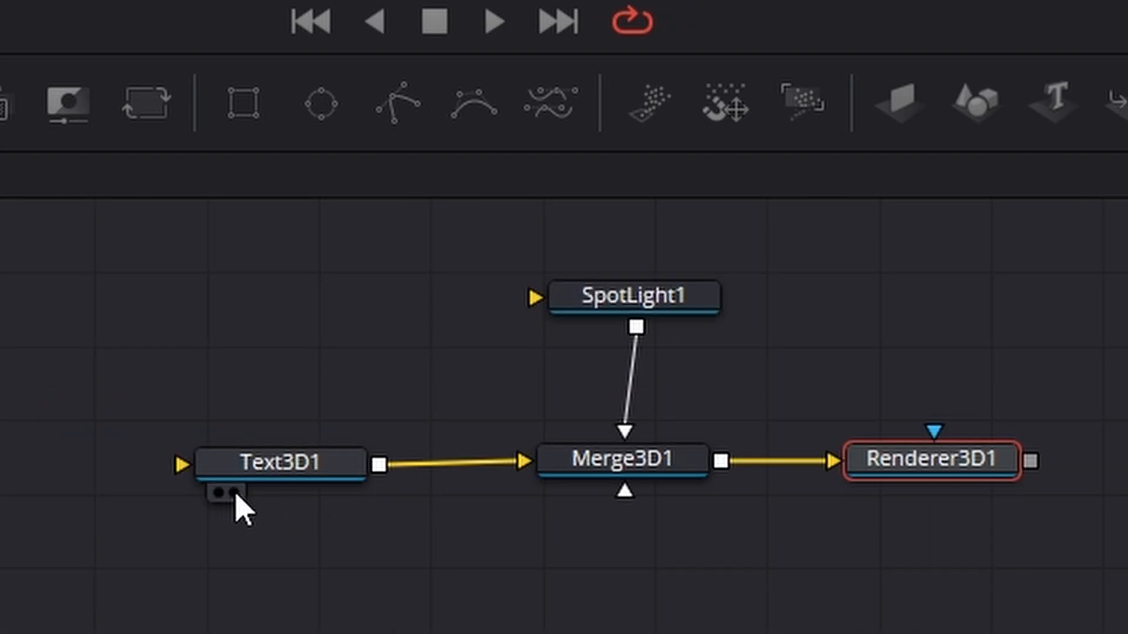
{"action": "left_click", "coordinate": [234, 493]}
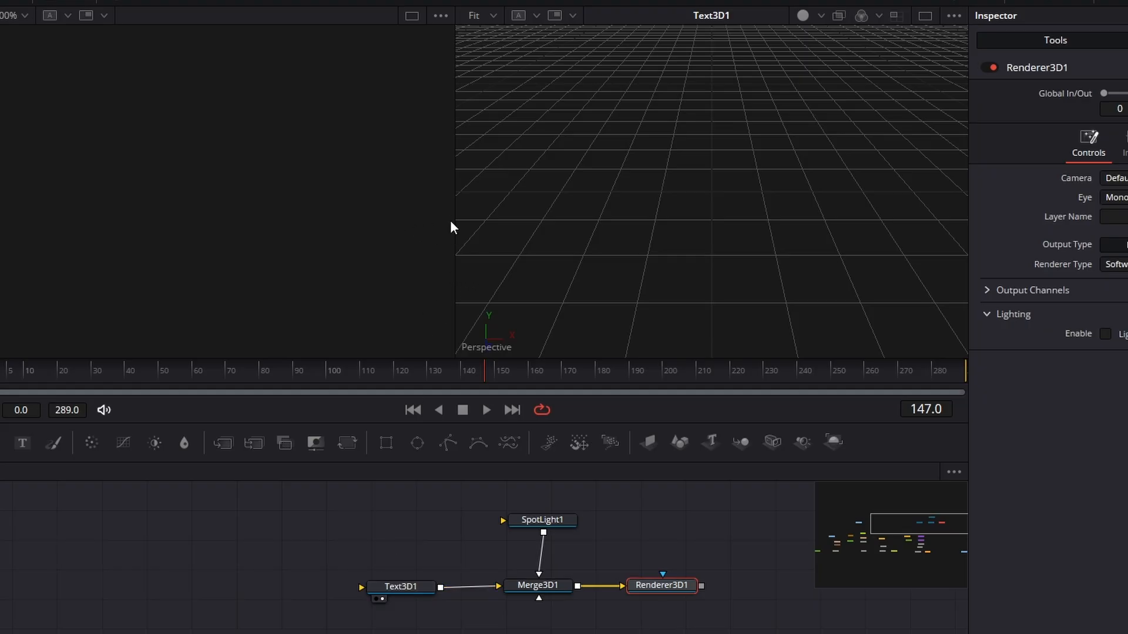
{"action": "left_click_drag", "start_coordinate": [453, 222], "coordinate": [131, 215]}
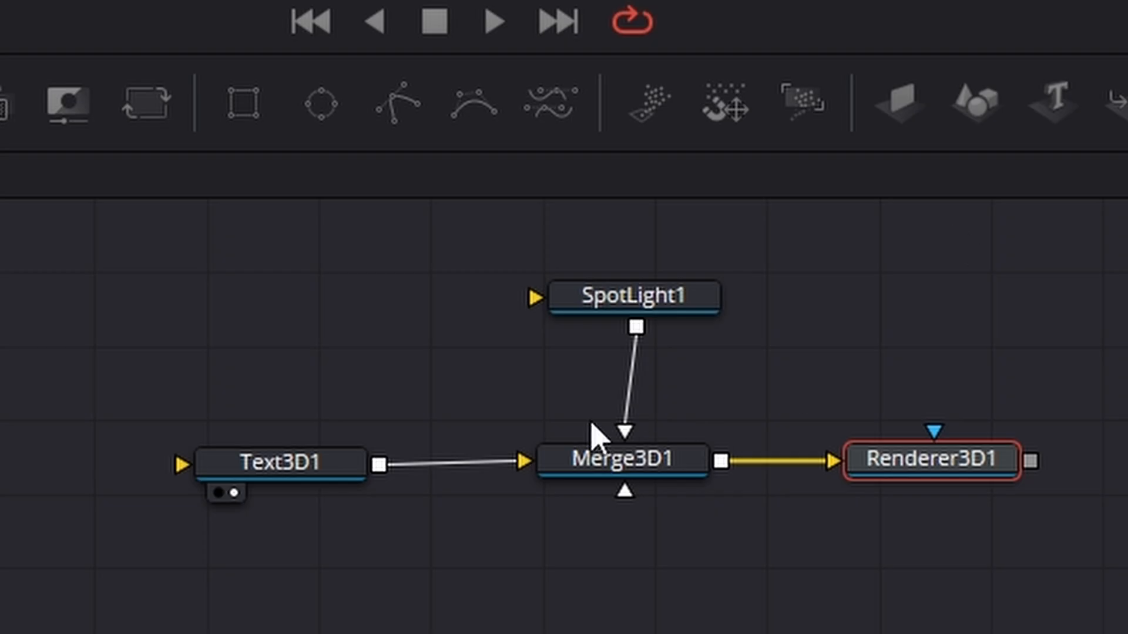
{"action": "left_click", "coordinate": [507, 553]}
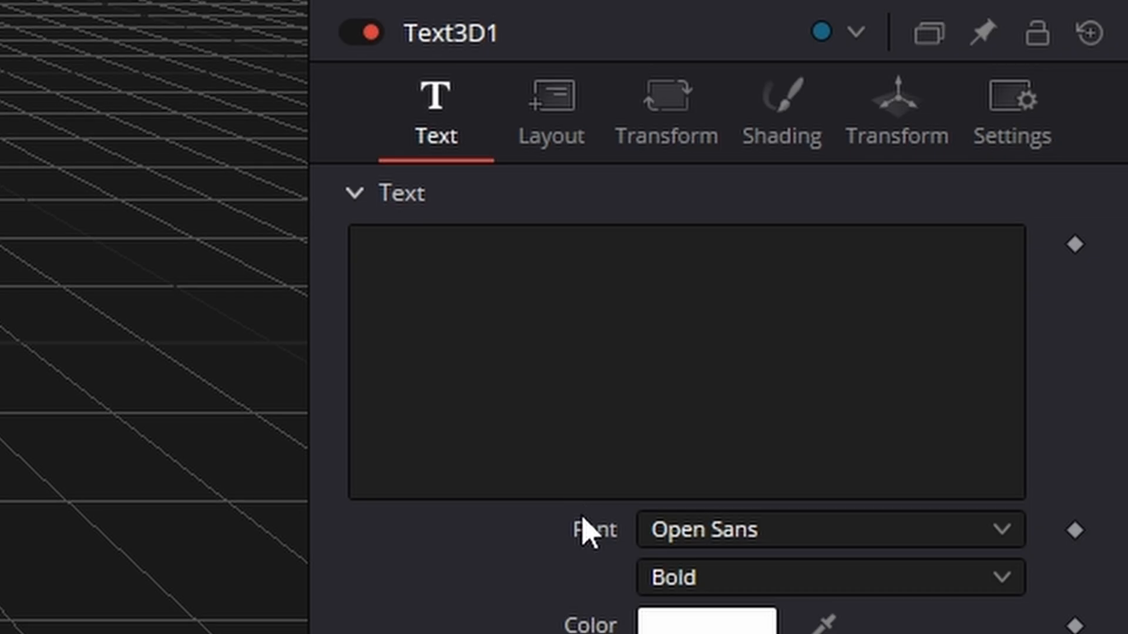
{"action": "left_click", "coordinate": [510, 273]}
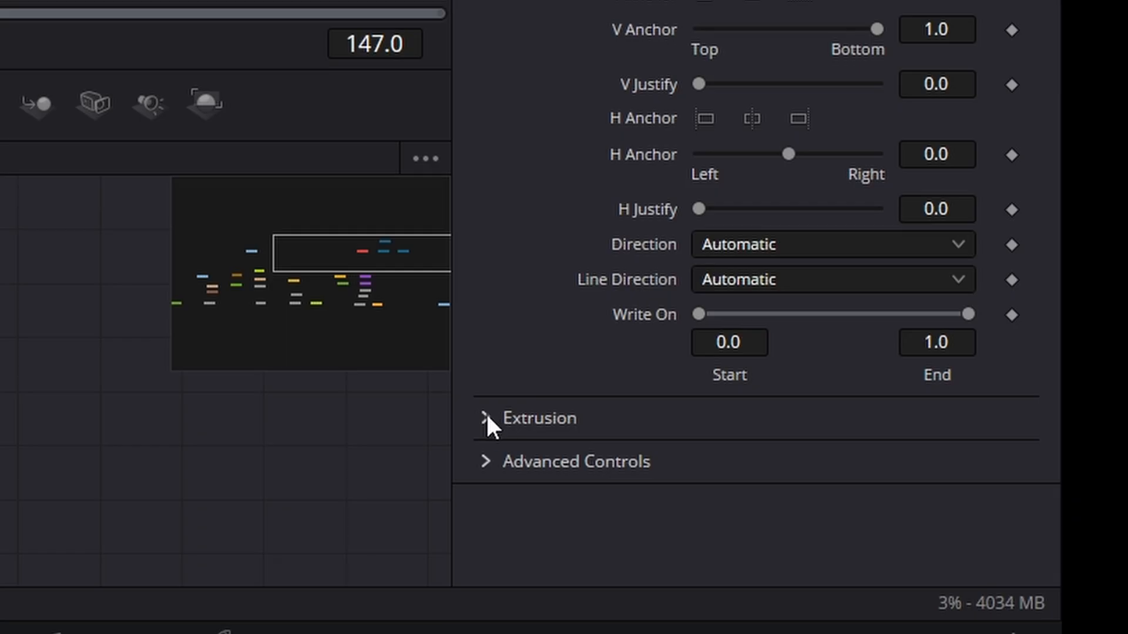
- Extrude the text with a depth of 0.0567 and 2 subdivisions, and slightly increase the bevel depth and bevel width
{"action": "left_click", "coordinate": [968, 616]}
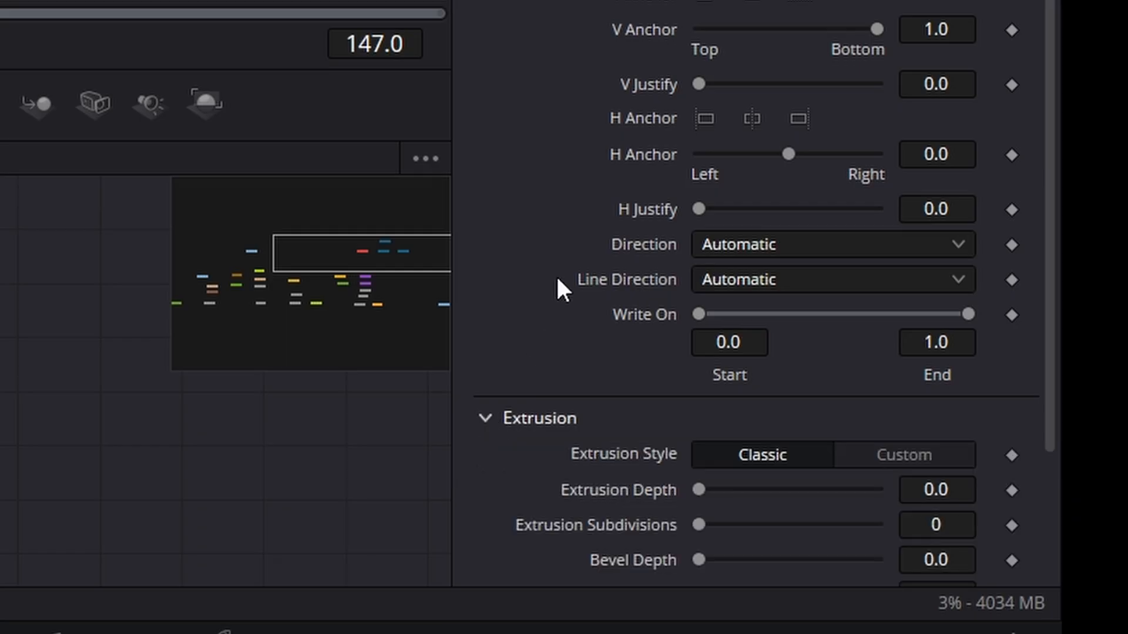
{"action": "scroll", "coordinate": [1003, 549], "scroll_direction": "down", "scroll_amount": 3}
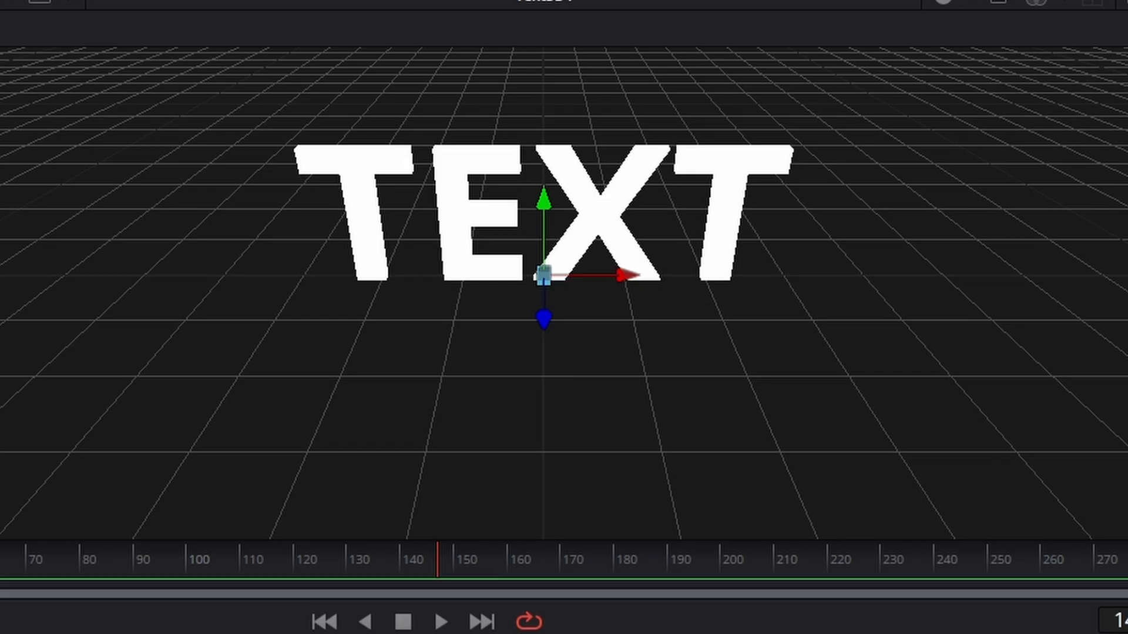
{"action": "left_click_drag", "start_coordinate": [720, 344], "coordinate": [732, 344]}
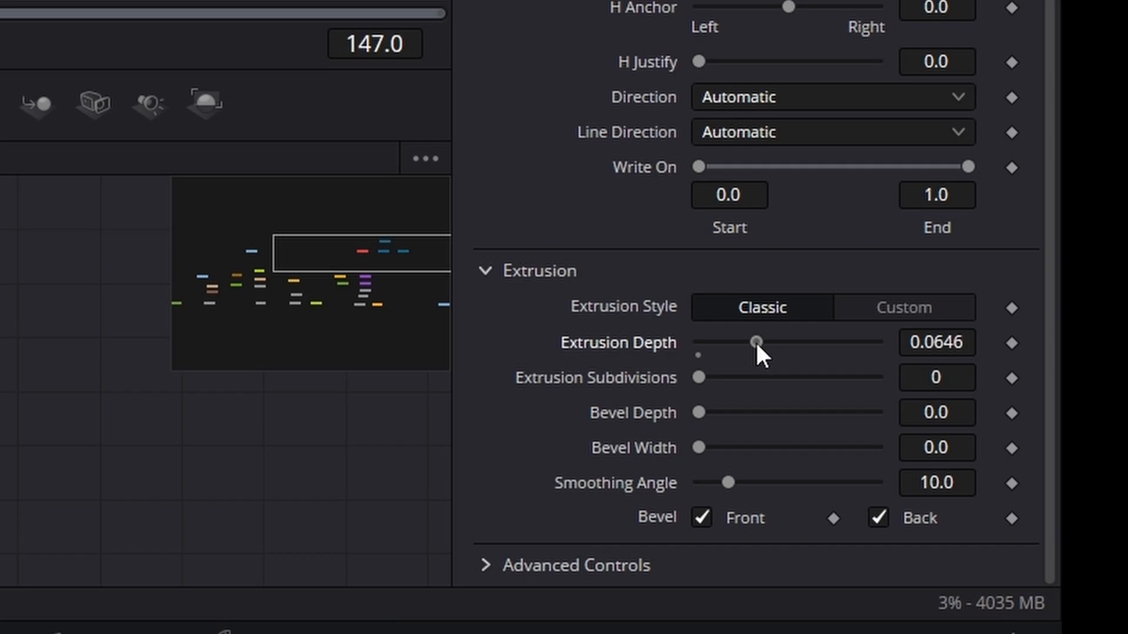
{"action": "left_click_drag", "start_coordinate": [755, 344], "coordinate": [753, 344]}
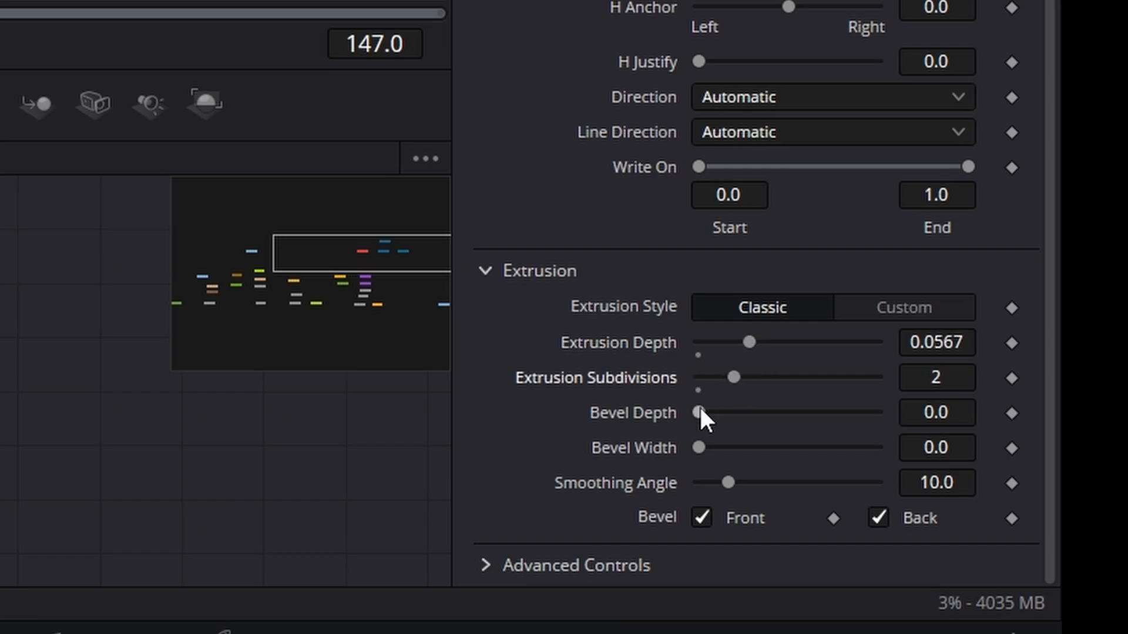
{"action": "left_click_drag", "start_coordinate": [699, 411], "coordinate": [717, 417]}
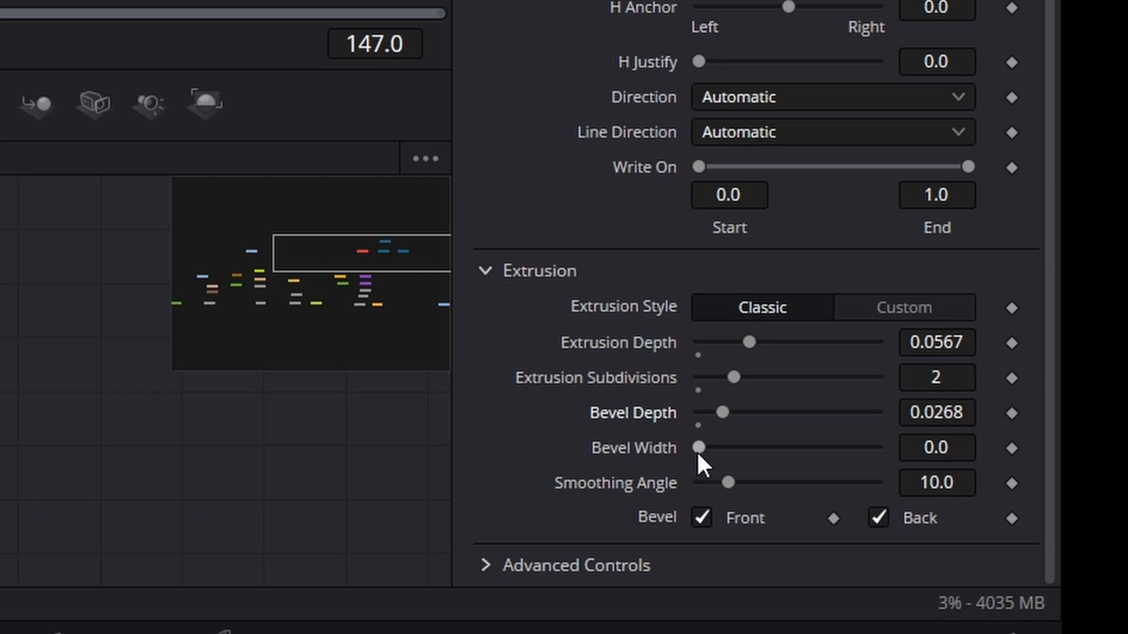
{"action": "left_click_drag", "start_coordinate": [697, 448], "coordinate": [710, 449]}
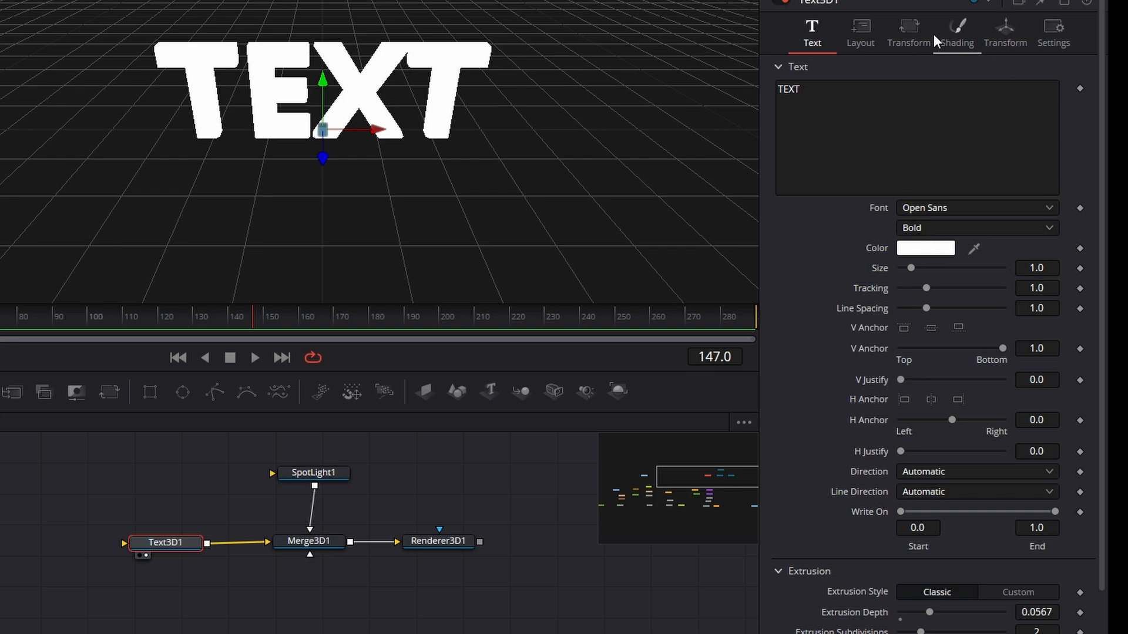
- Set the text's shading material colour to blue #148dff
{"action": "left_click", "coordinate": [956, 37]}
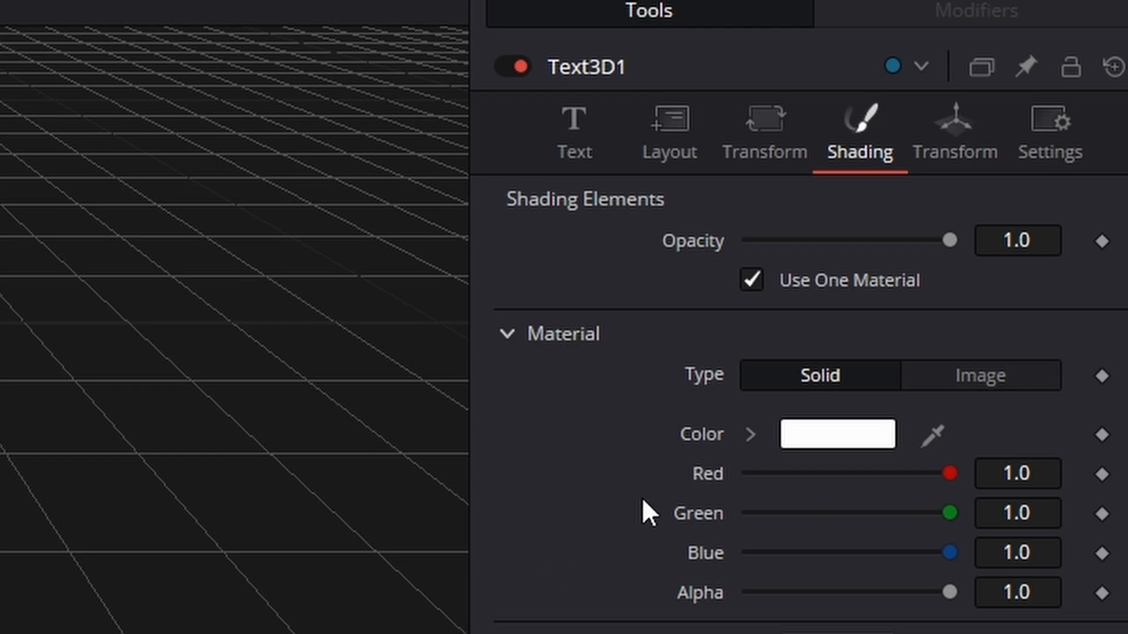
{"action": "left_click", "coordinate": [805, 441]}
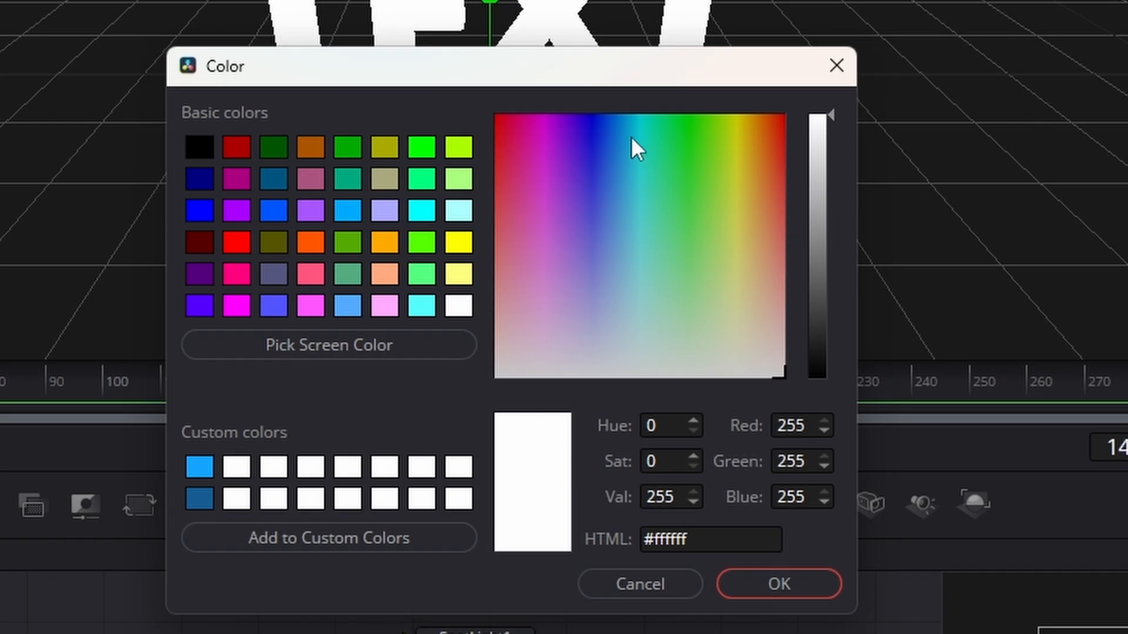
{"action": "left_click", "coordinate": [615, 140]}
{"action": "left_click_drag", "start_coordinate": [616, 140], "coordinate": [616, 136]}
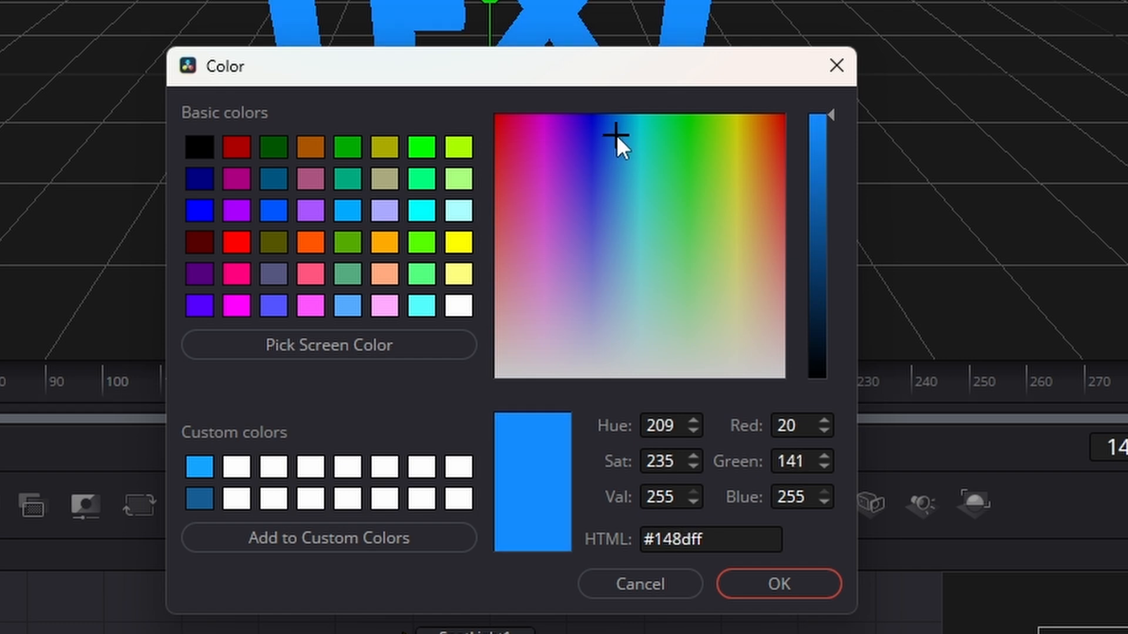
{"action": "left_click", "coordinate": [752, 586]}
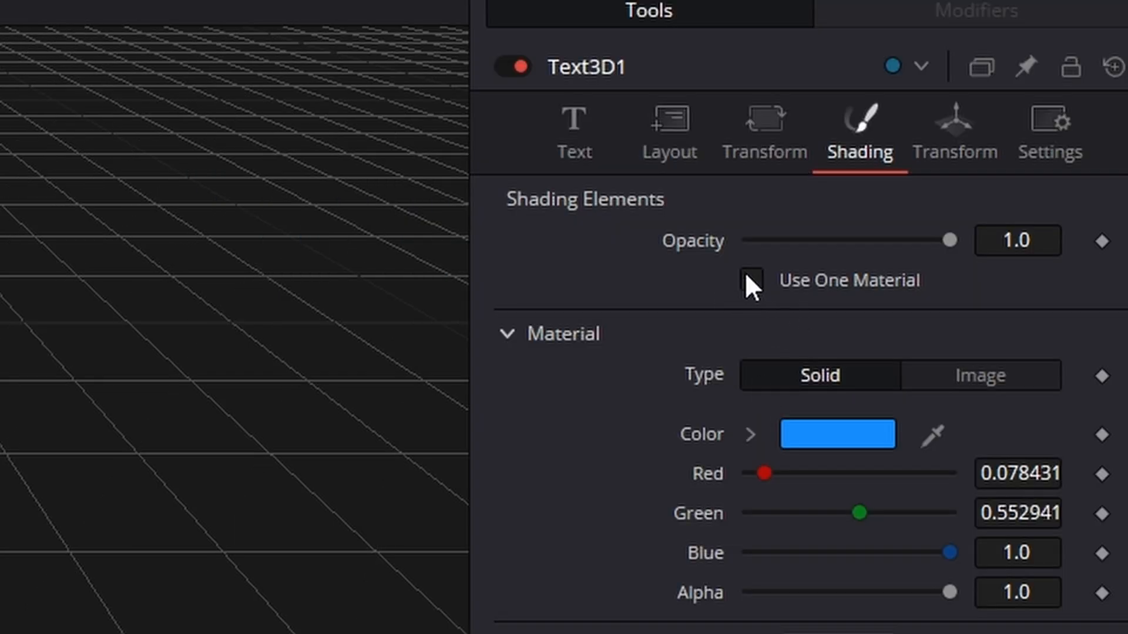
- Turn off Use One Material and set the text's bevel material colour to light blue #31d9ff
{"action": "scroll", "coordinate": [754, 289], "scroll_direction": "down", "scroll_amount": 5}
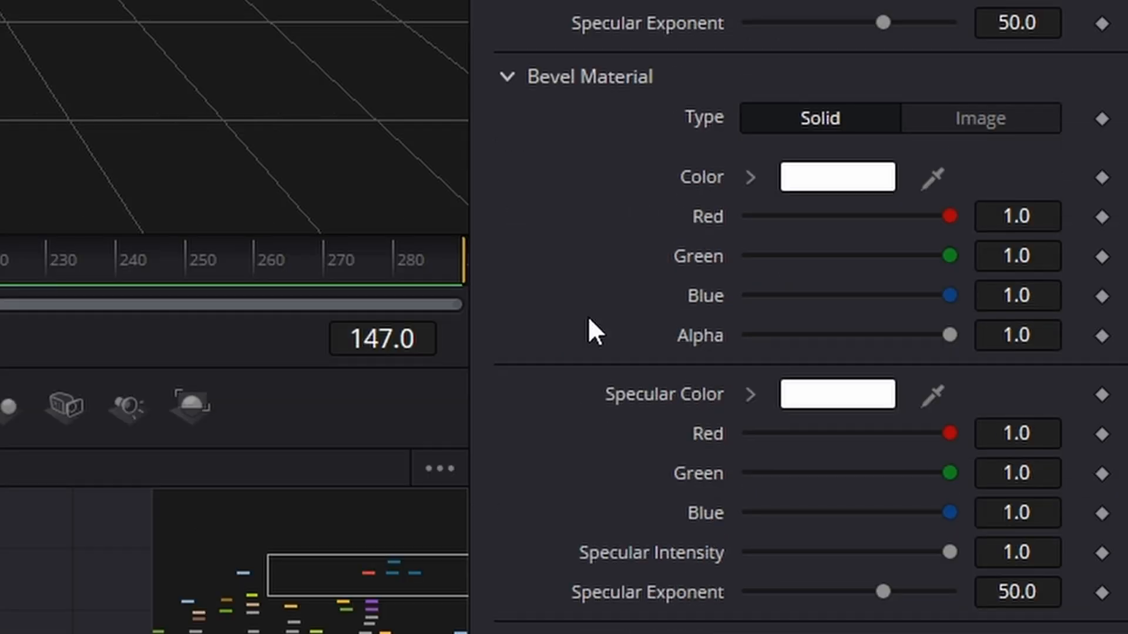
{"action": "left_click", "coordinate": [870, 177]}
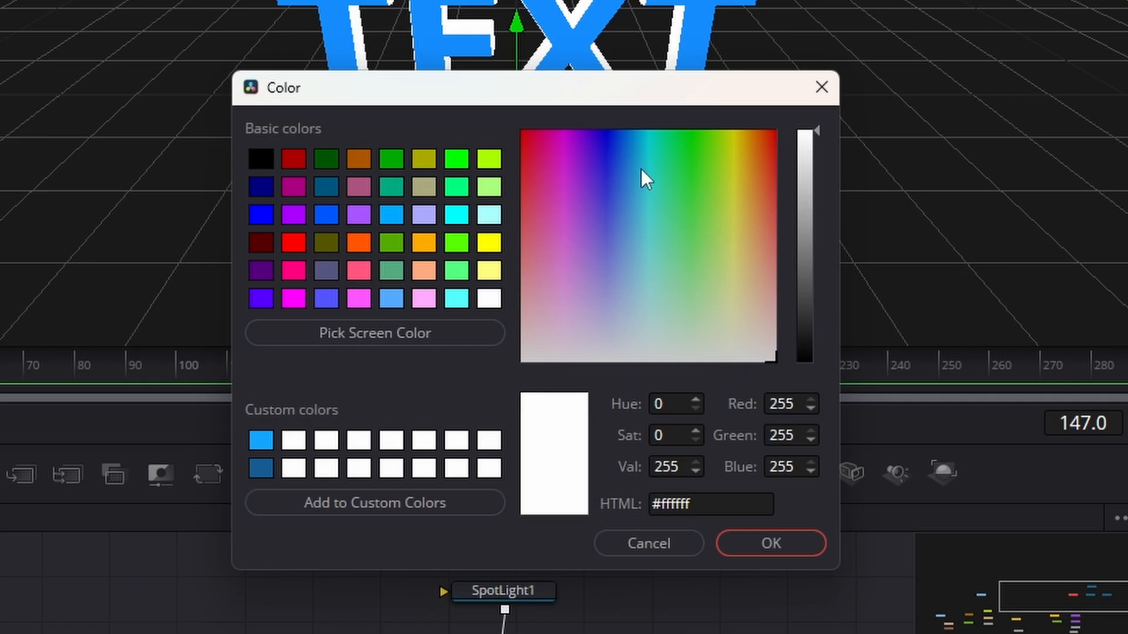
{"action": "left_click", "coordinate": [641, 175]}
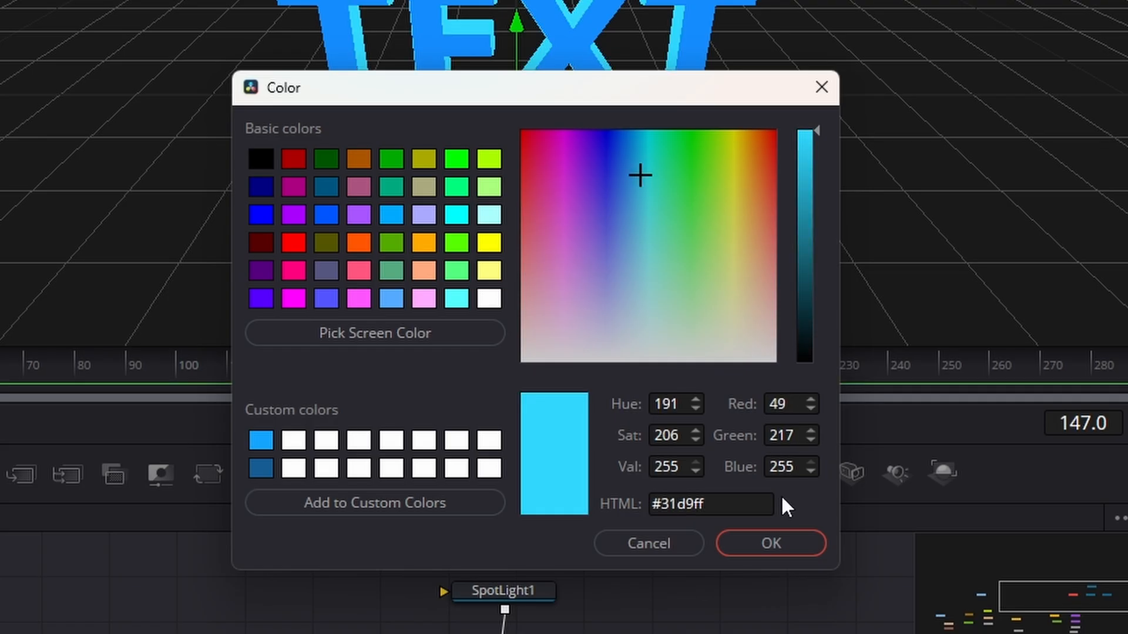
{"action": "left_click", "coordinate": [785, 534]}
{"action": "scroll", "coordinate": [567, 438], "scroll_direction": "up", "scroll_amount": 5}
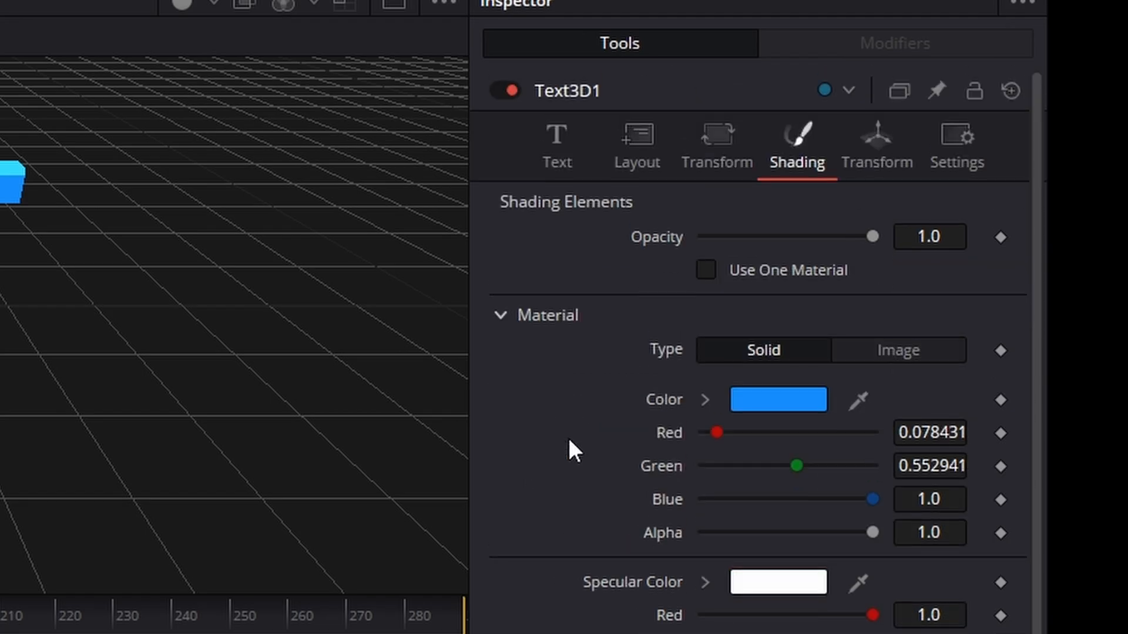
{"action": "scroll", "coordinate": [666, 575], "scroll_direction": "down", "scroll_amount": 5}
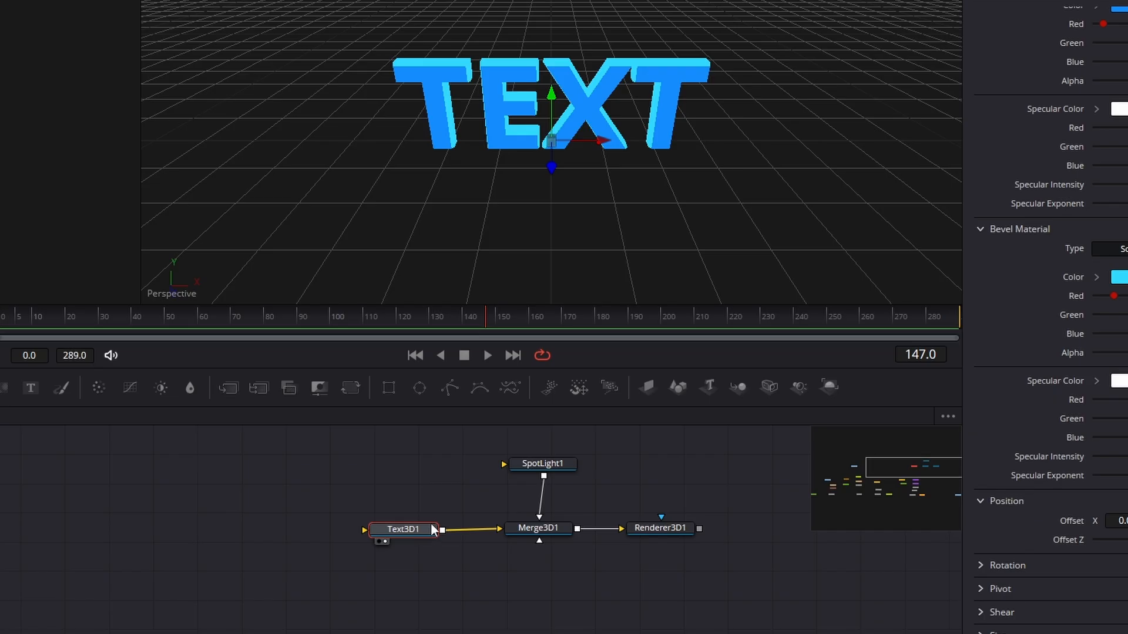
- Add a Blinn node near Text3D1 and try connecting its output to the text node
{"action": "mouse_move", "coordinate": [432, 525]}
{"action": "left_mouse_down"}
{"action": "mouse_move", "coordinate": [322, 520]}
{"action": "mouse_move", "coordinate": [414, 523]}
{"action": "left_mouse_up"}
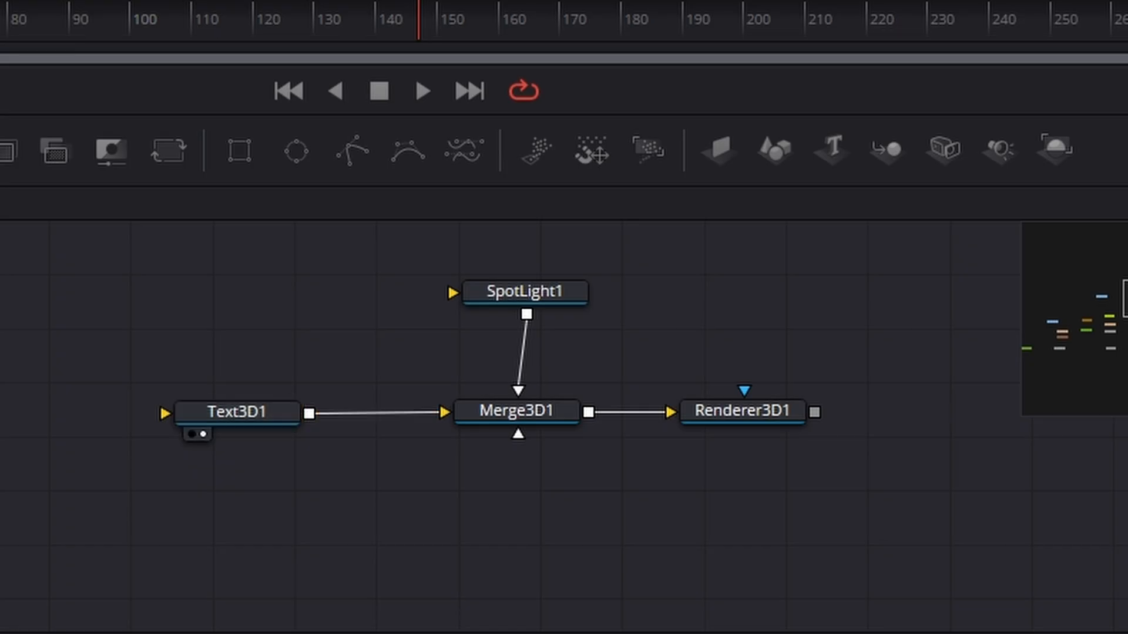
{"action": "key", "text": "shift+space"}
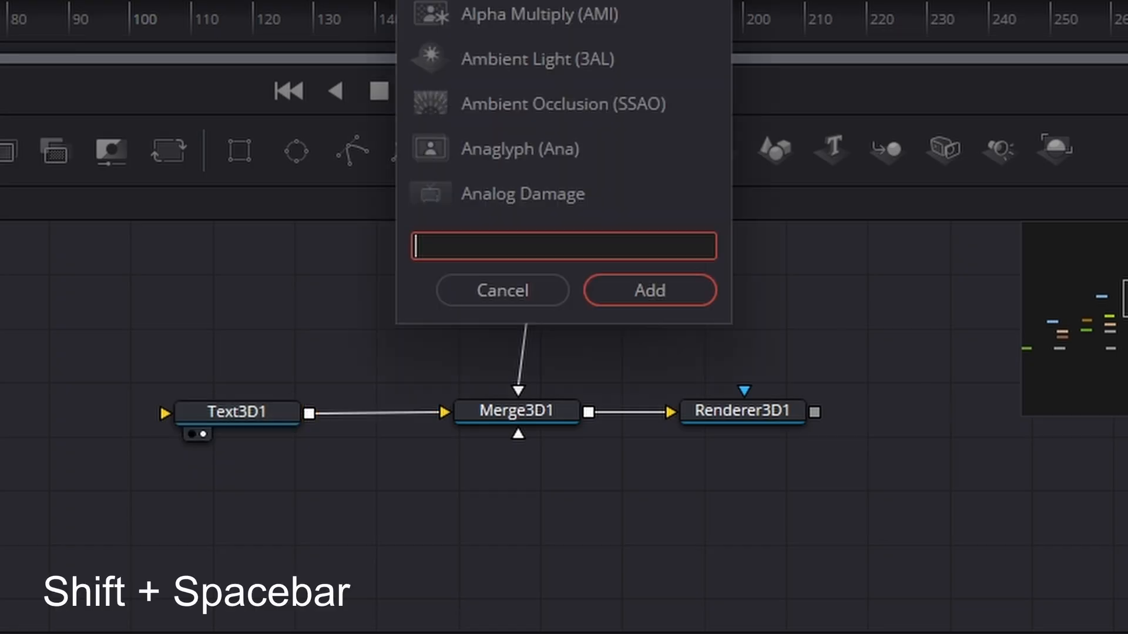
{"action": "type", "text": "bl"}
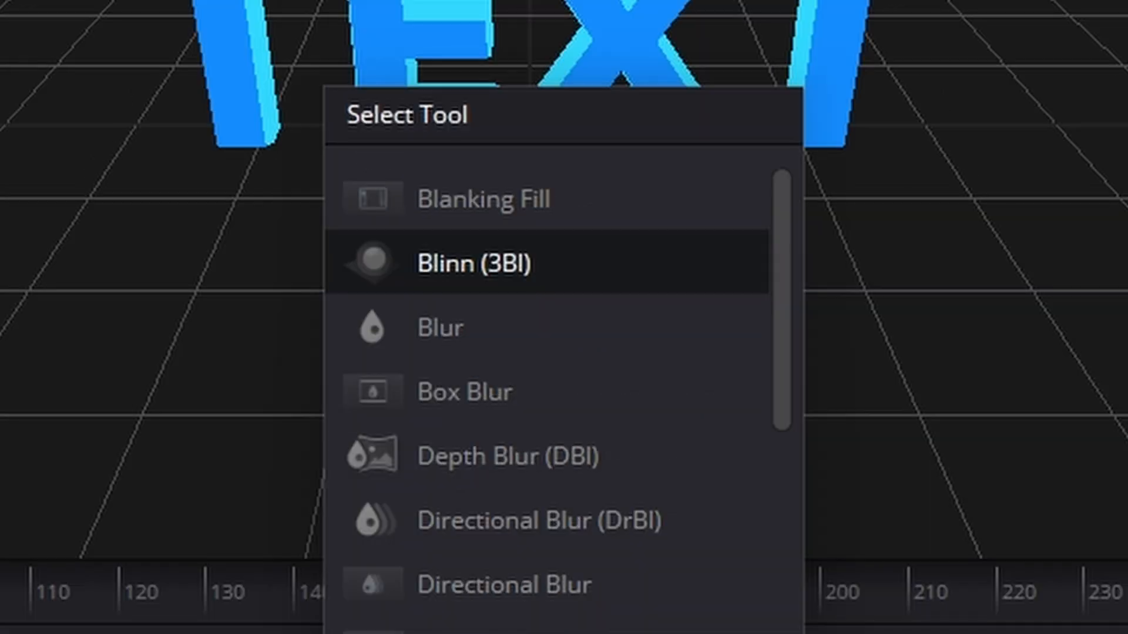
{"action": "key", "text": "Return"}
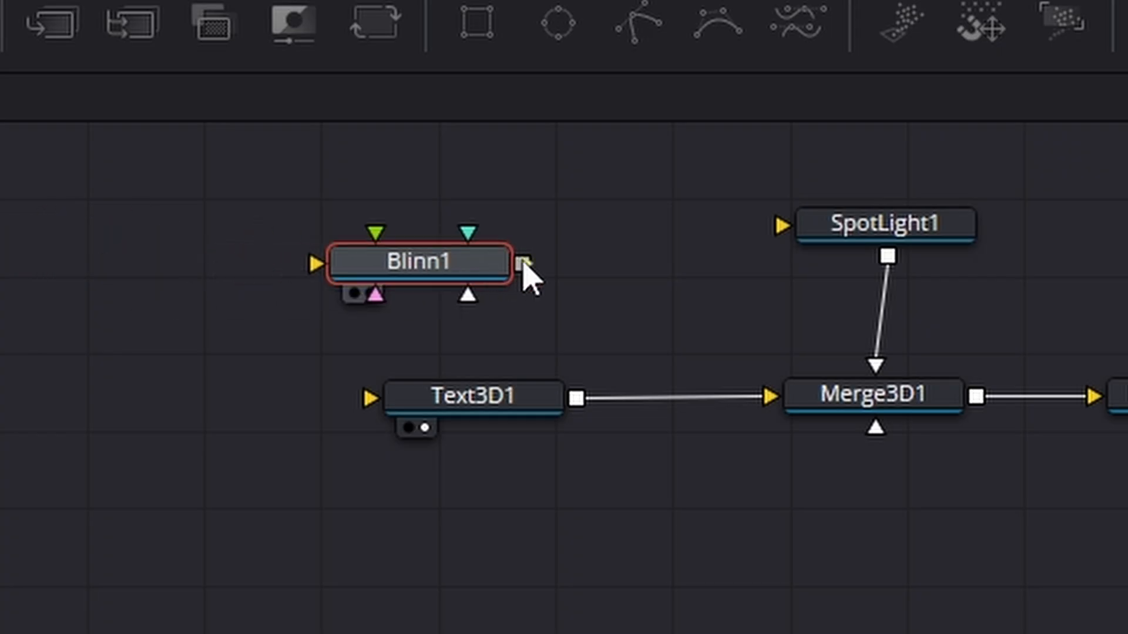
{"action": "left_click_drag", "start_coordinate": [523, 264], "coordinate": [493, 412]}
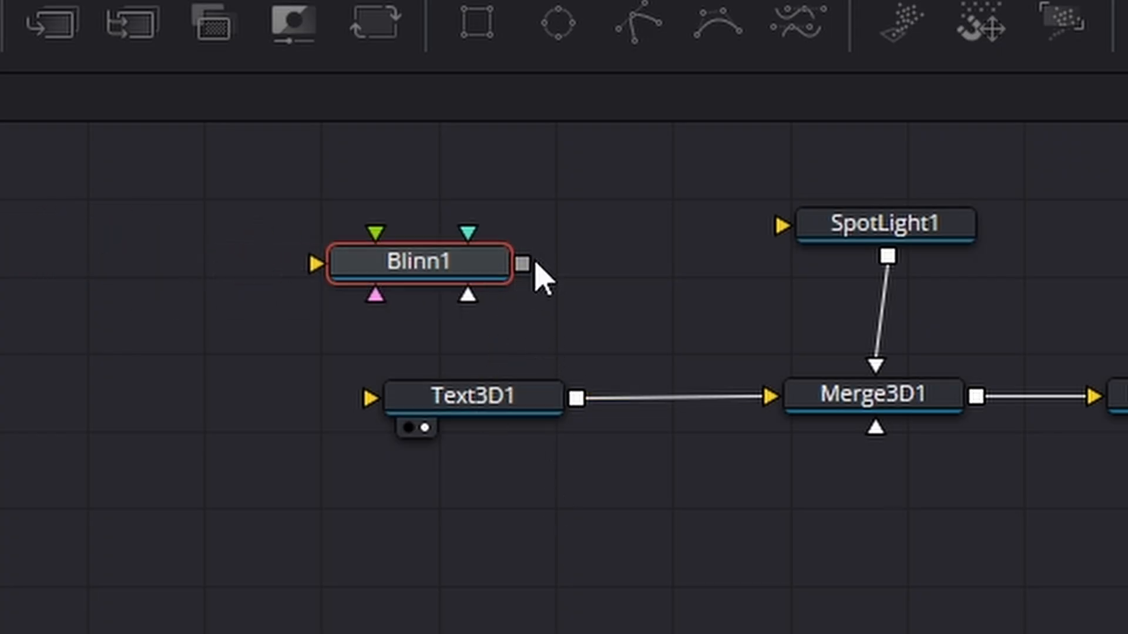
{"action": "left_click_drag", "start_coordinate": [523, 264], "coordinate": [542, 348]}
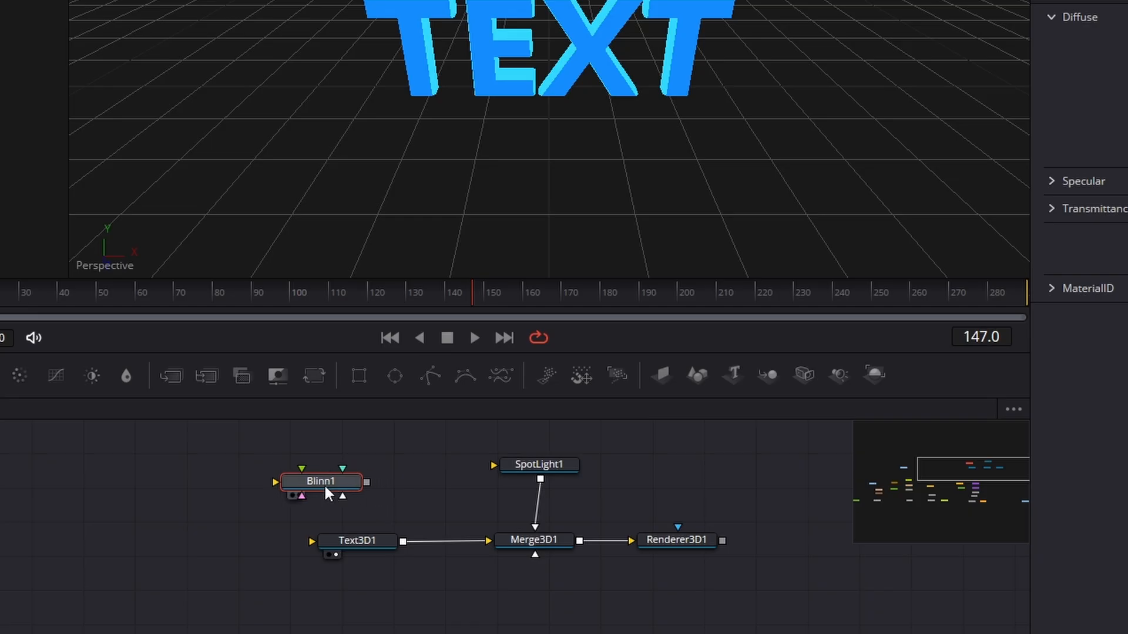
- Move the Blinn node away from Text3D1 and delete it
{"action": "left_click_drag", "start_coordinate": [326, 492], "coordinate": [155, 534]}
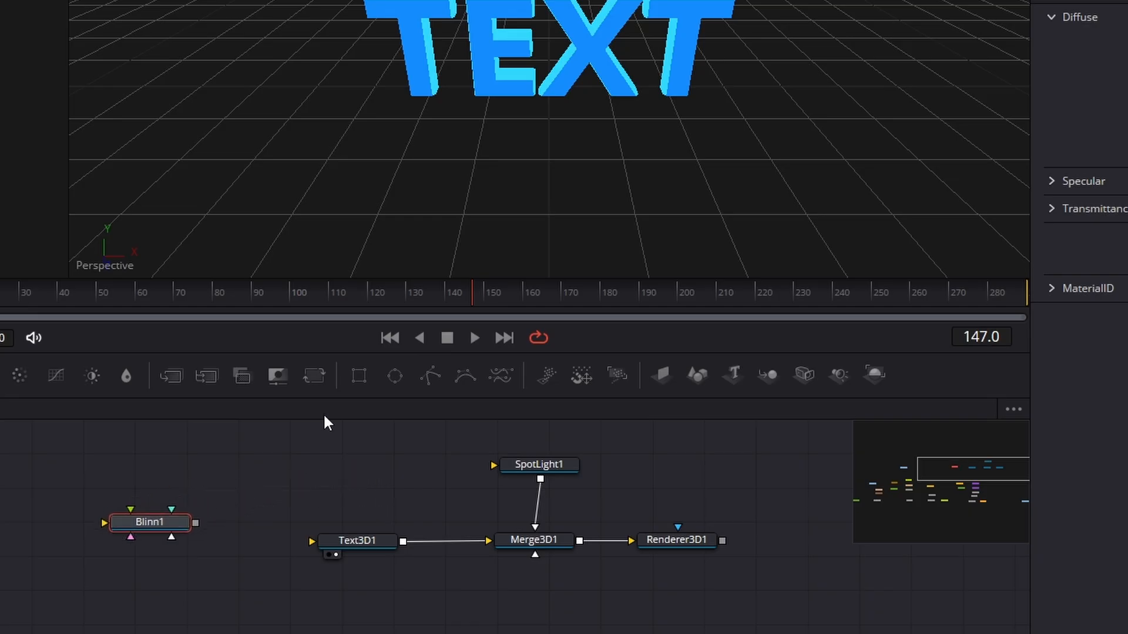
{"action": "left_click_drag", "start_coordinate": [92, 458], "coordinate": [211, 598]}
{"action": "key", "text": "Delete"}
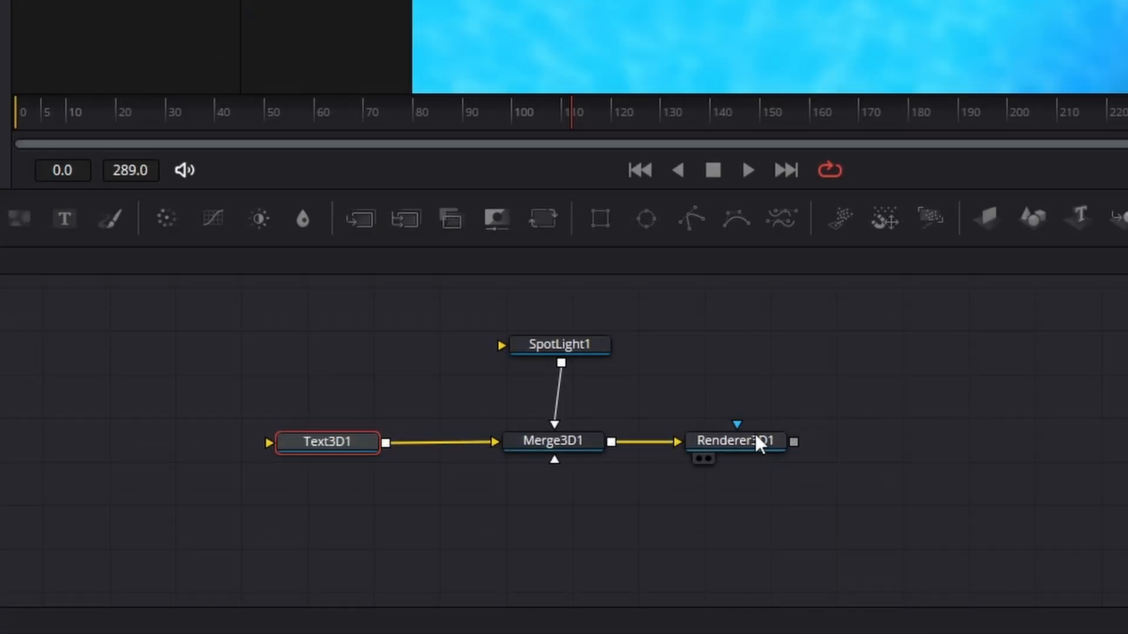
- Widen the gap between Merge3D1 and Renderer3D1 by moving the renderer away and shifting the text, light and merge nodes together the opposite way
{"action": "left_click_drag", "start_coordinate": [739, 446], "coordinate": [930, 454]}
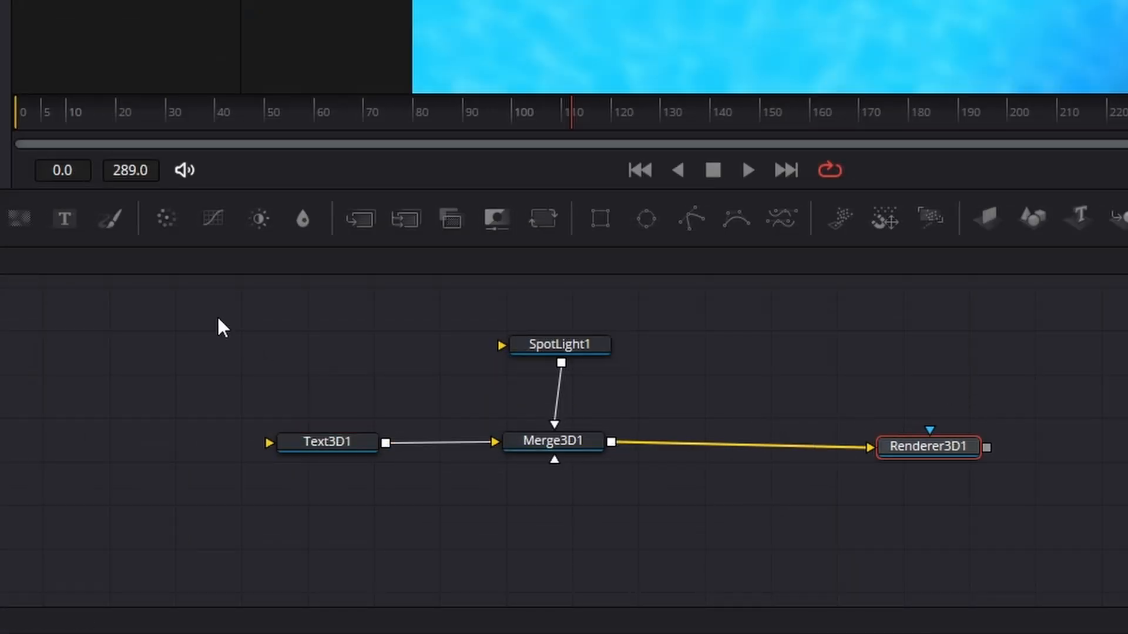
{"action": "left_click_drag", "start_coordinate": [218, 327], "coordinate": [685, 516]}
{"action": "left_click_drag", "start_coordinate": [597, 456], "coordinate": [486, 463]}
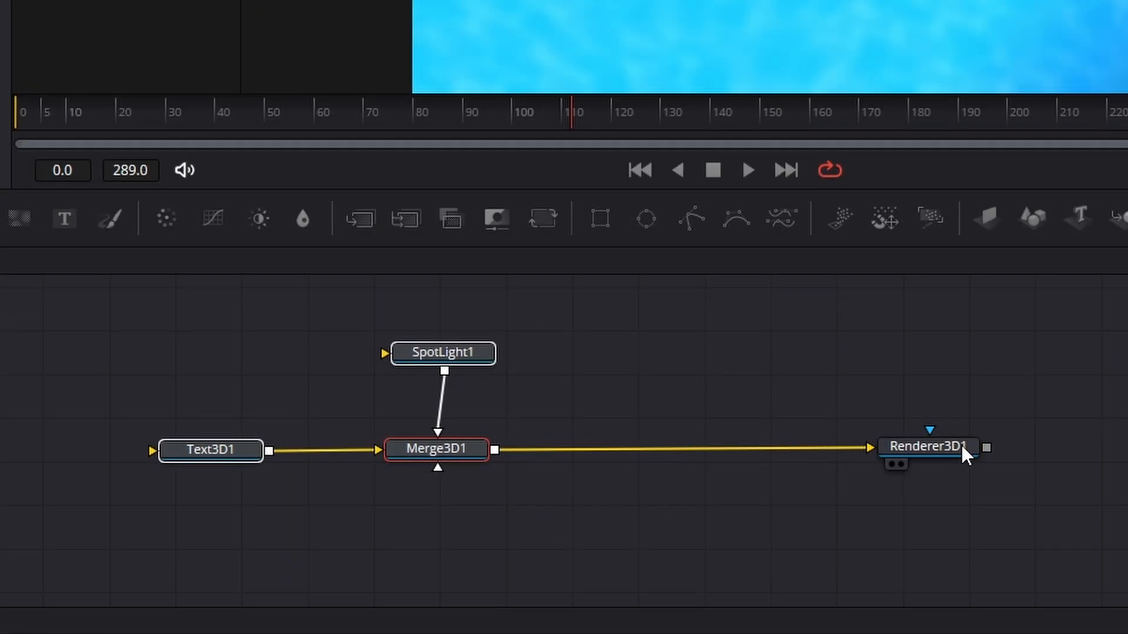
{"action": "left_click_drag", "start_coordinate": [961, 445], "coordinate": [1060, 456]}
- Add a Camera 3D node below Merge3D1 and connect it to the merge
{"action": "left_click", "coordinate": [1011, 423]}
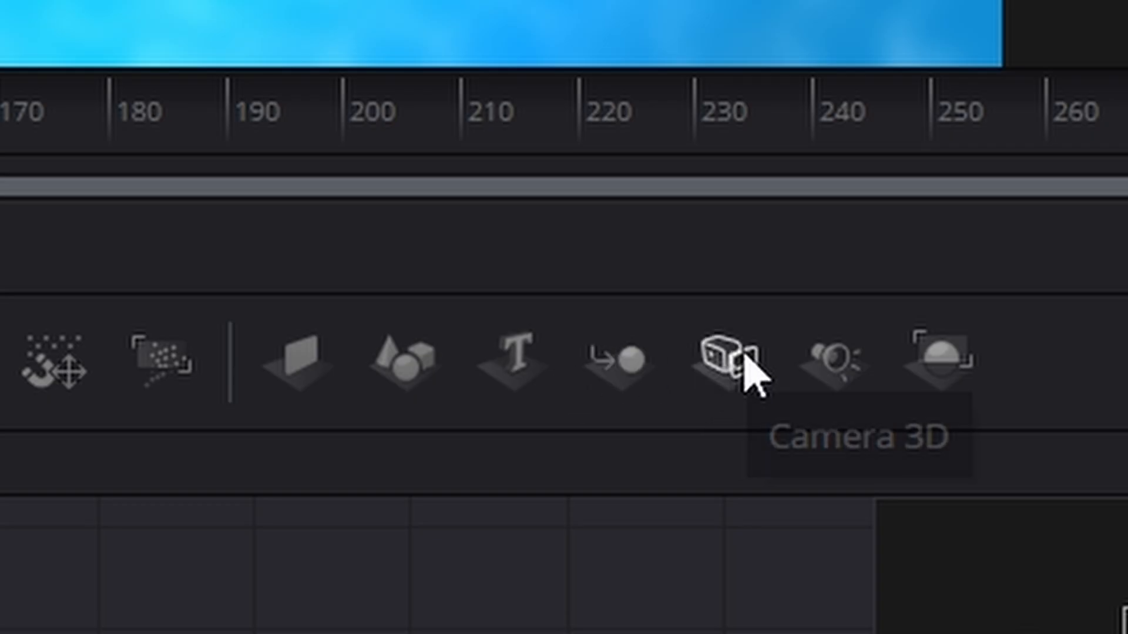
{"action": "left_click_drag", "start_coordinate": [744, 360], "coordinate": [438, 451]}
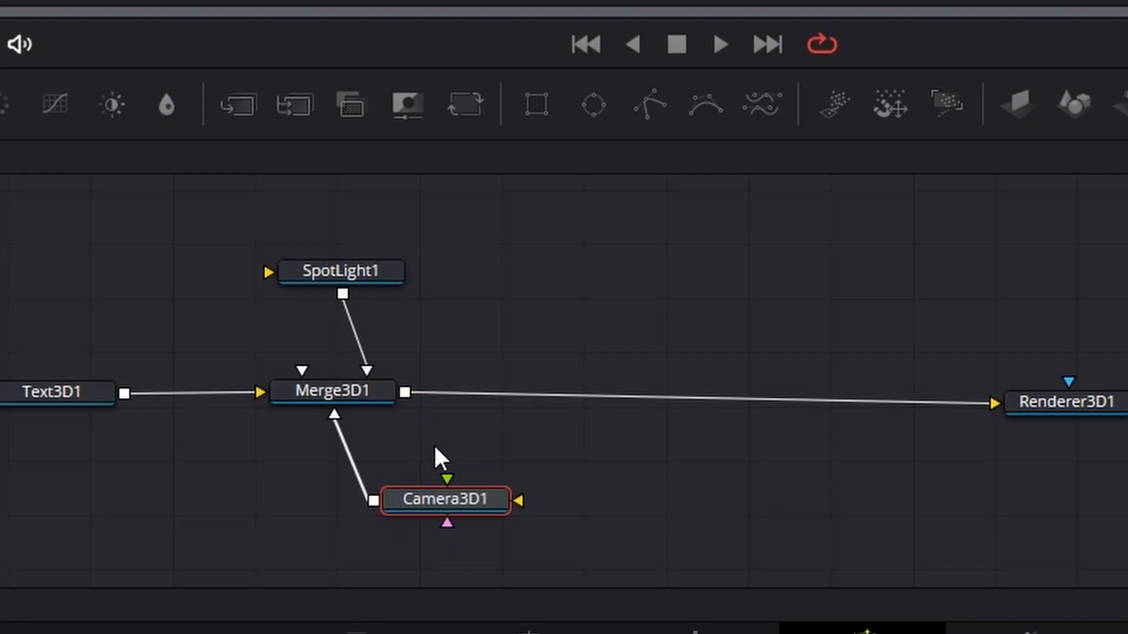
{"action": "left_click_drag", "start_coordinate": [532, 539], "coordinate": [559, 522]}
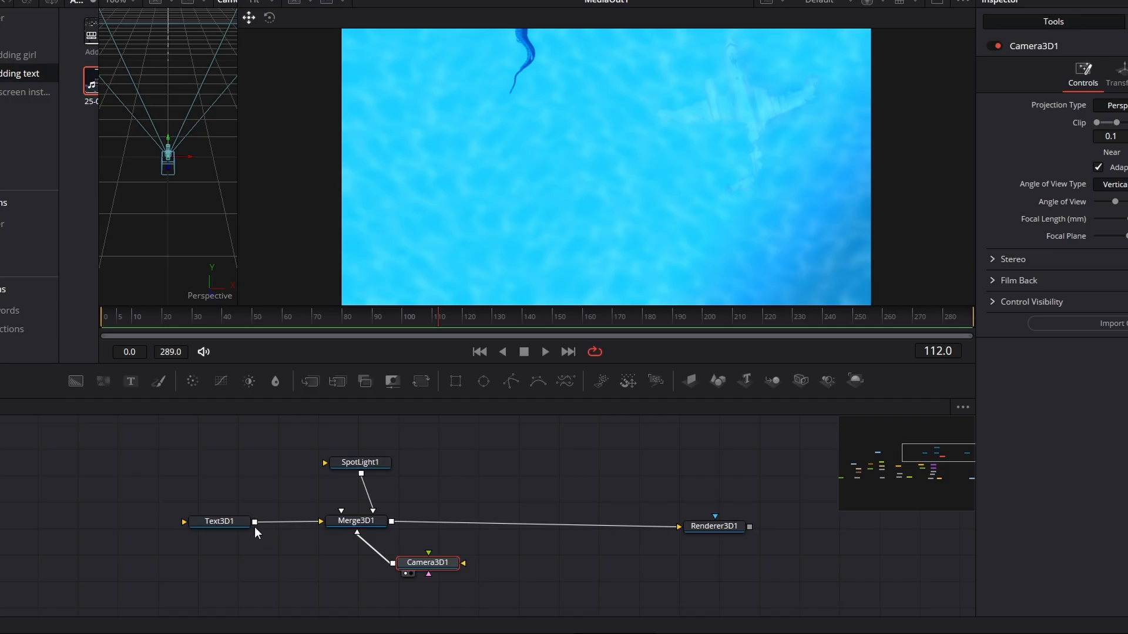
- Preview Text3D1 and display Camera3D1 and Renderer3D1 side by side in the two viewers
{"action": "left_click", "coordinate": [81, 394]}
{"action": "left_click", "coordinate": [200, 533]}
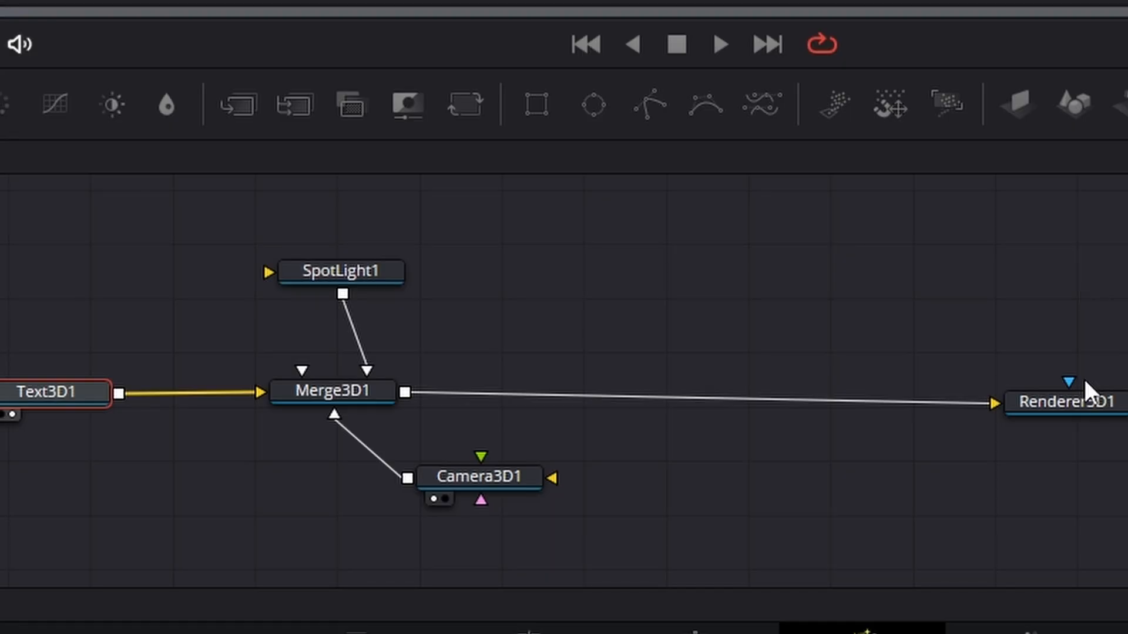
{"action": "left_click_drag", "start_coordinate": [1075, 403], "coordinate": [1002, 361]}
{"action": "left_click", "coordinate": [955, 376]}
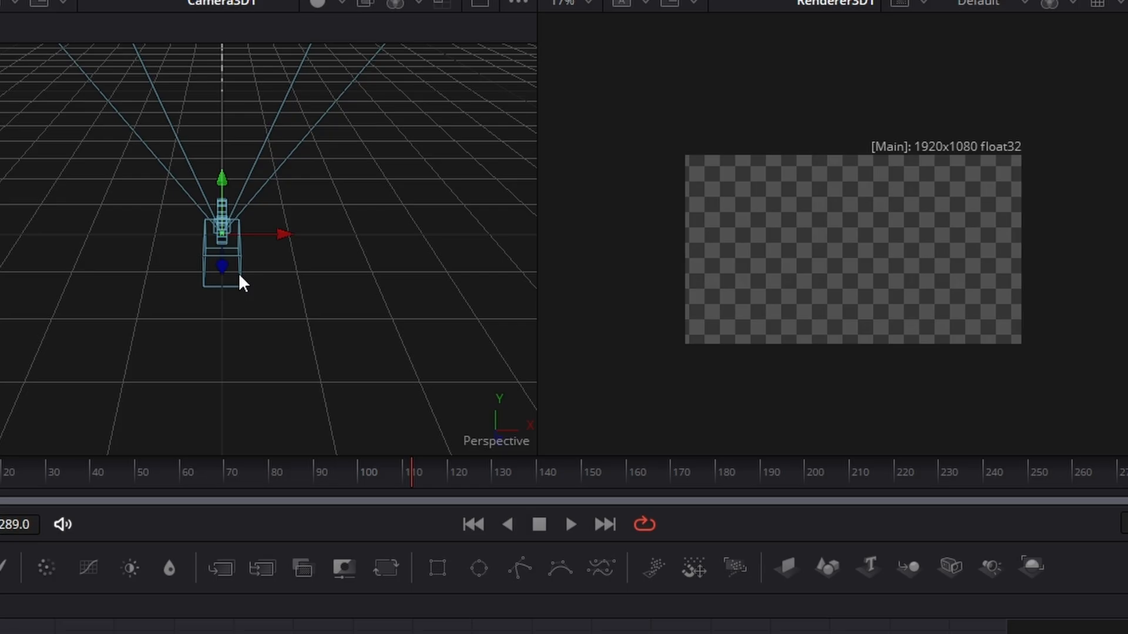
- Switch the Camera3D1 viewer to the Top view and pull the camera back along its depth axis, away from the text
{"action": "right_click", "coordinate": [494, 439]}
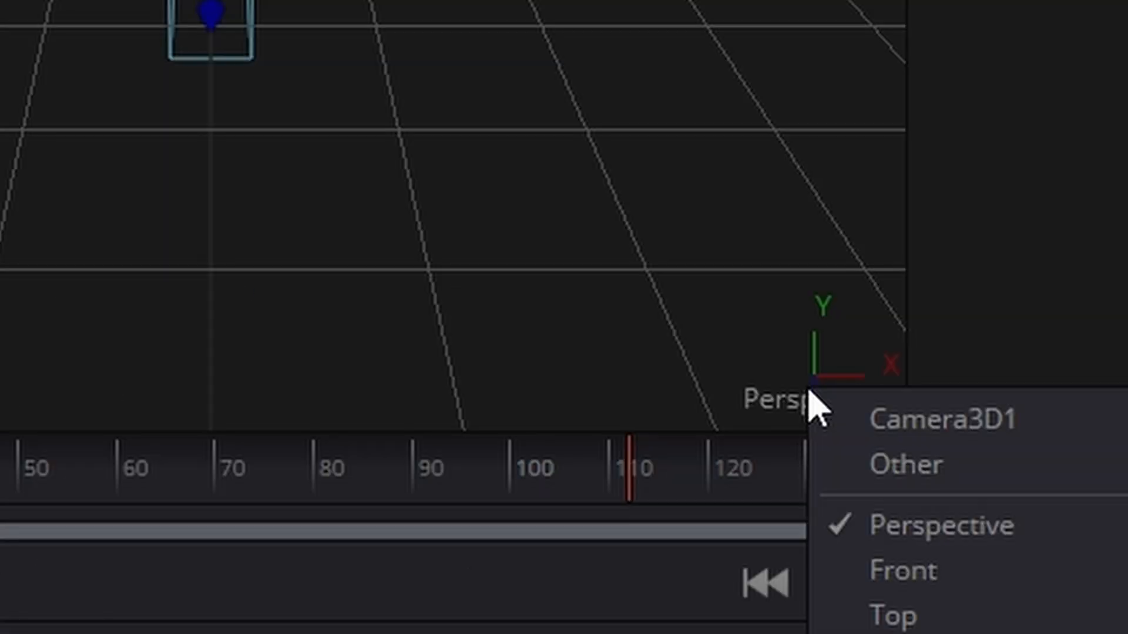
{"action": "left_click", "coordinate": [418, 372]}
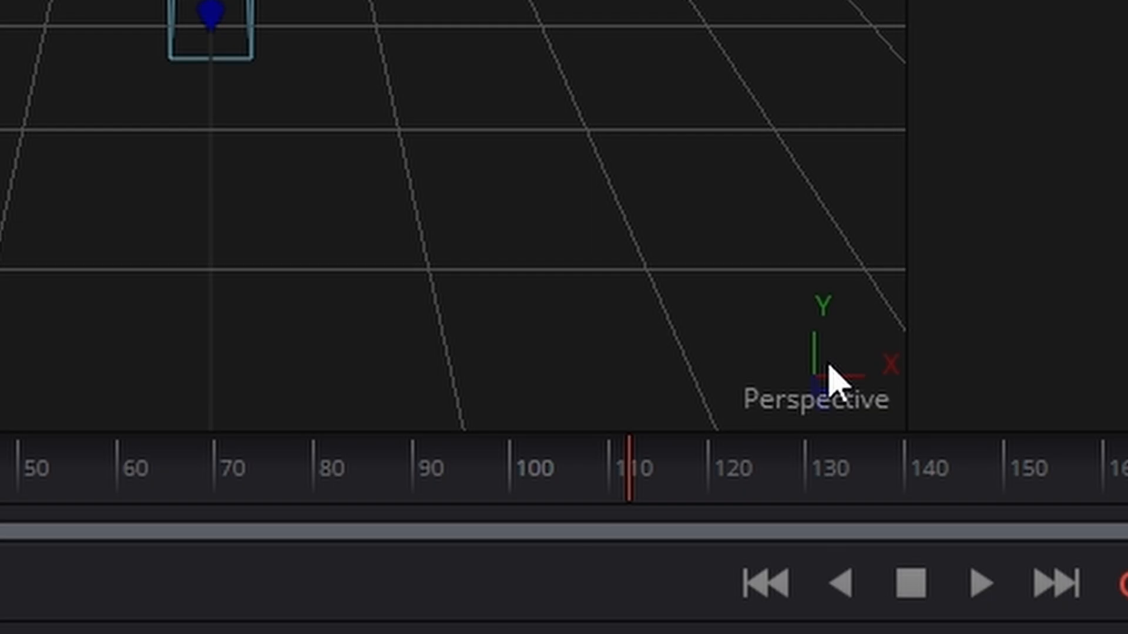
{"action": "right_click", "coordinate": [833, 381]}
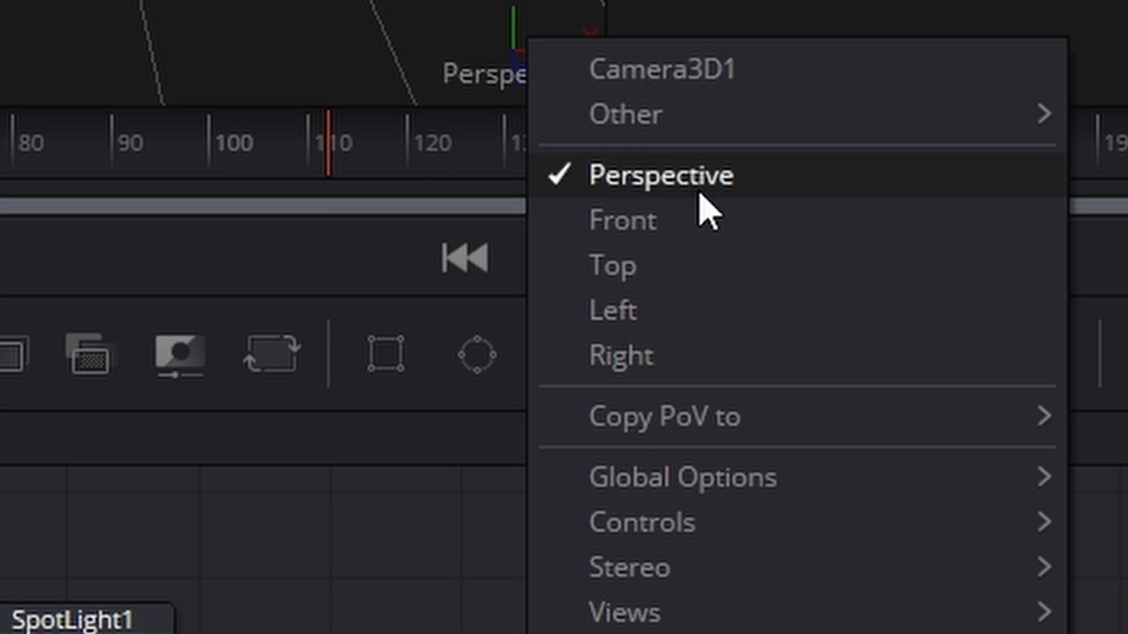
{"action": "left_click", "coordinate": [1010, 605]}
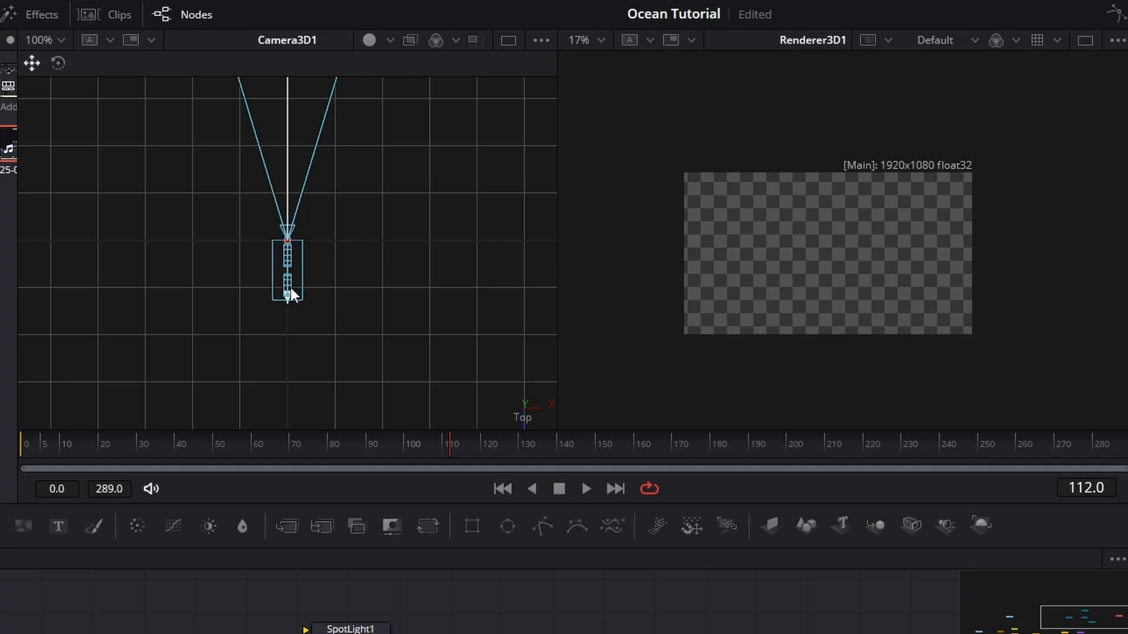
{"action": "left_click_drag", "start_coordinate": [290, 294], "coordinate": [256, 633]}
{"action": "scroll", "coordinate": [300, 360], "scroll_direction": "down", "scroll_amount": 5}
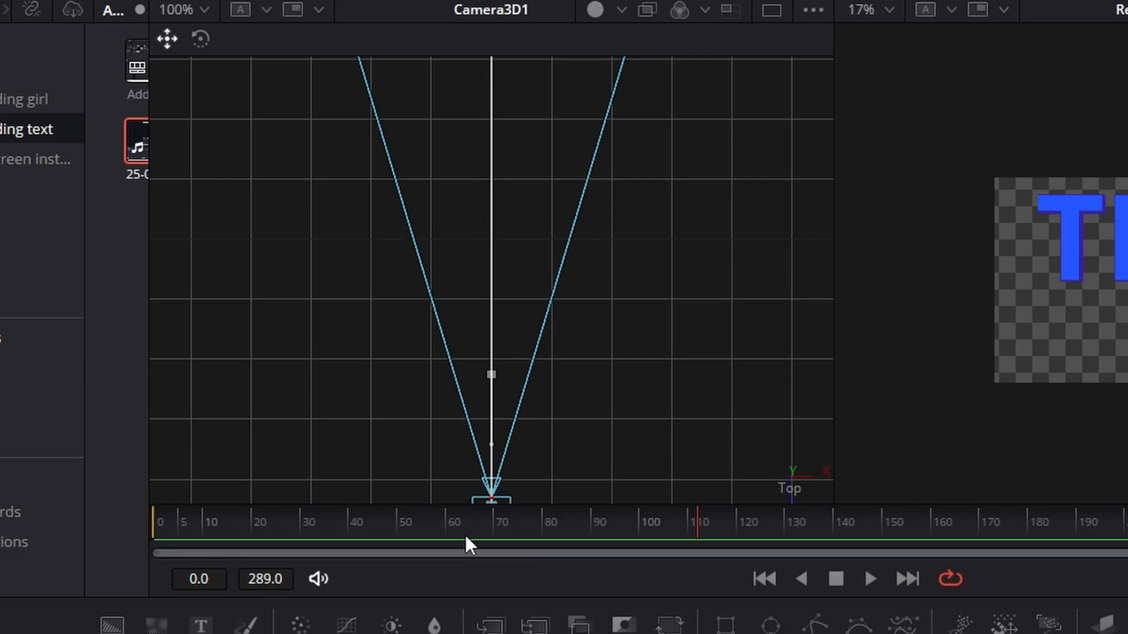
{"action": "left_click_drag", "start_coordinate": [465, 534], "coordinate": [456, 591]}
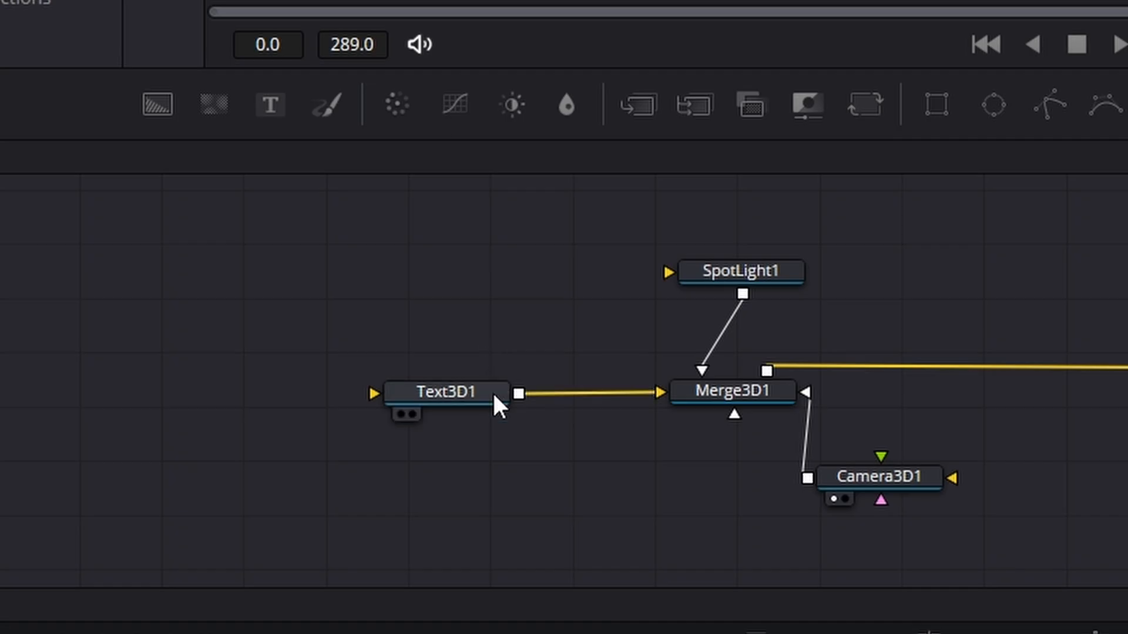
- Insert a Transform 3D node between Text3D1 and Merge3D1, and space the nodes out to make room for it
{"action": "left_click", "coordinate": [424, 393]}
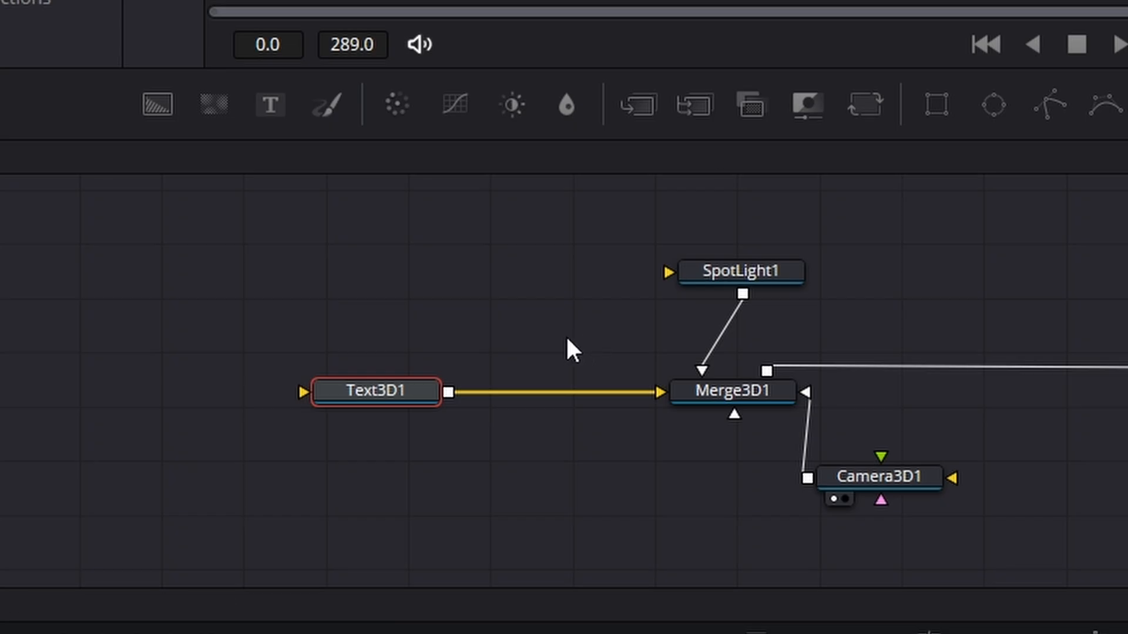
{"action": "left_click_drag", "start_coordinate": [429, 393], "coordinate": [403, 393]}
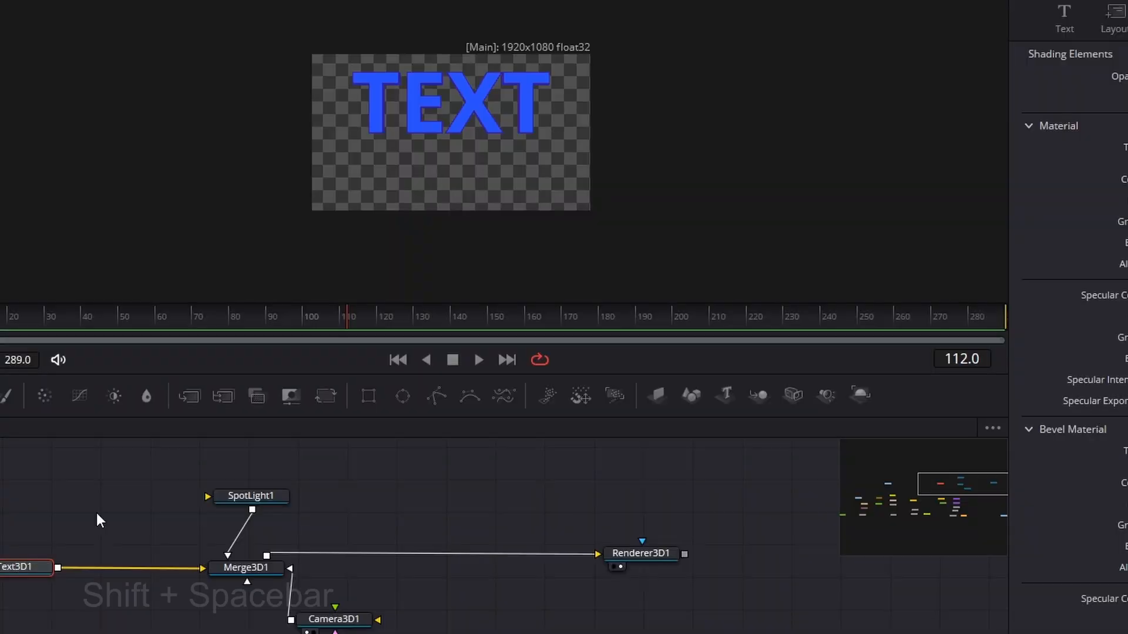
{"action": "key", "text": "shift+space"}
{"action": "type", "text": "bl"}
{"action": "key", "text": "BackSpace"}
{"action": "key", "text": "BackSpace"}
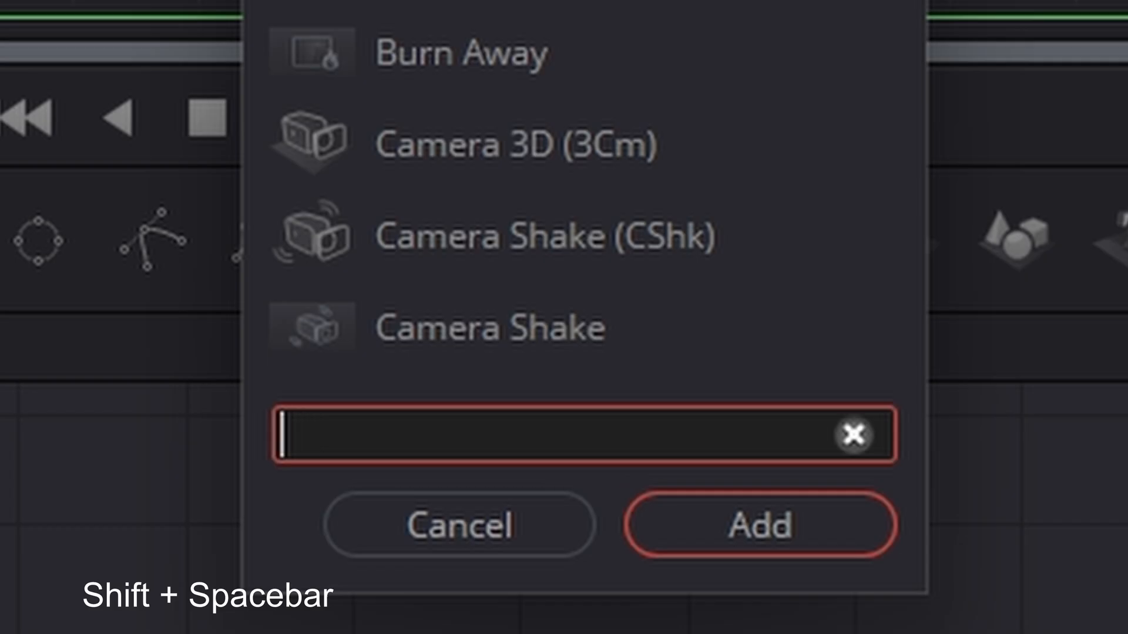
{"action": "type", "text": "tra"}
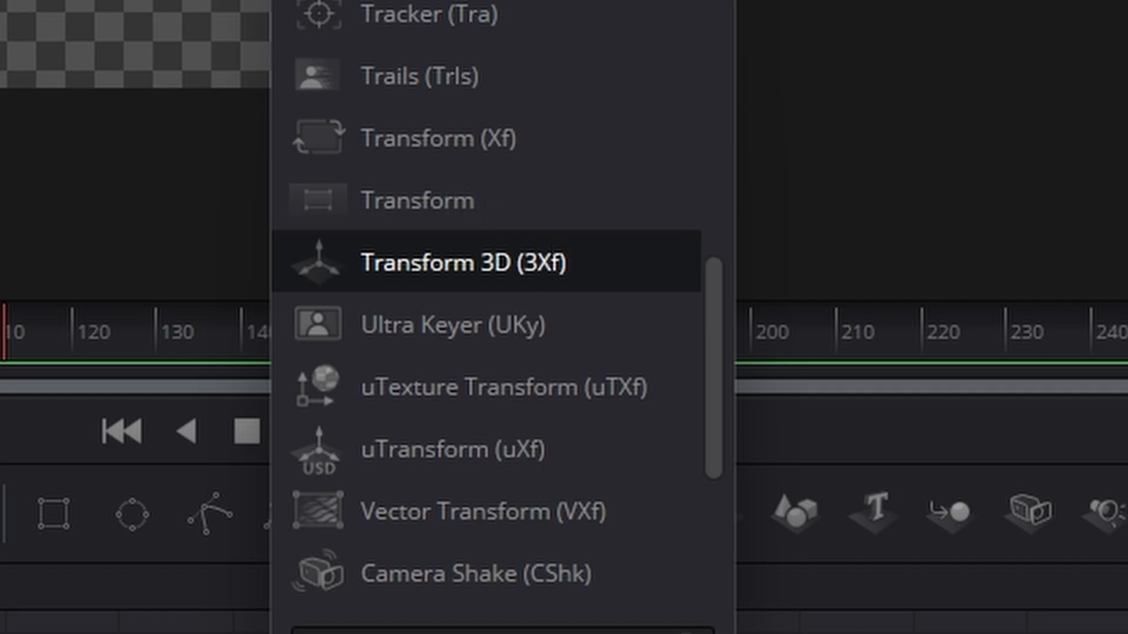
{"action": "double_click", "coordinate": [522, 276]}
{"action": "left_click_drag", "start_coordinate": [329, 253], "coordinate": [241, 256]}
{"action": "left_click_drag", "start_coordinate": [505, 268], "coordinate": [491, 270]}
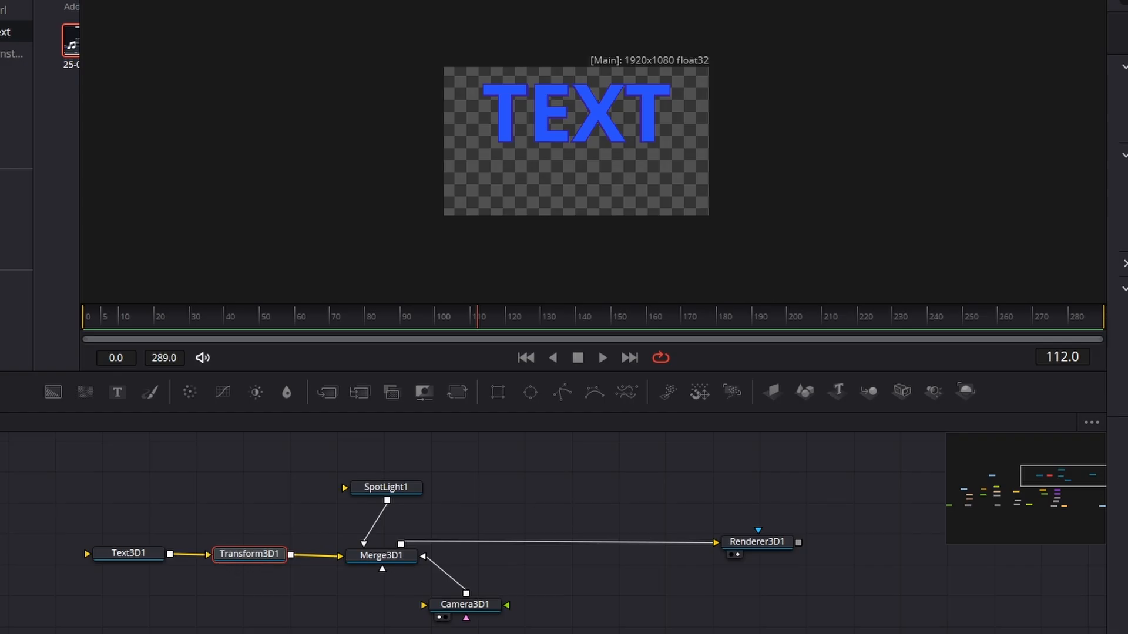
- Adjust Transform3D1 to lower the text to the vertical middle of the rendered frame
{"action": "left_click_drag", "start_coordinate": [812, 270], "coordinate": [851, 272]}
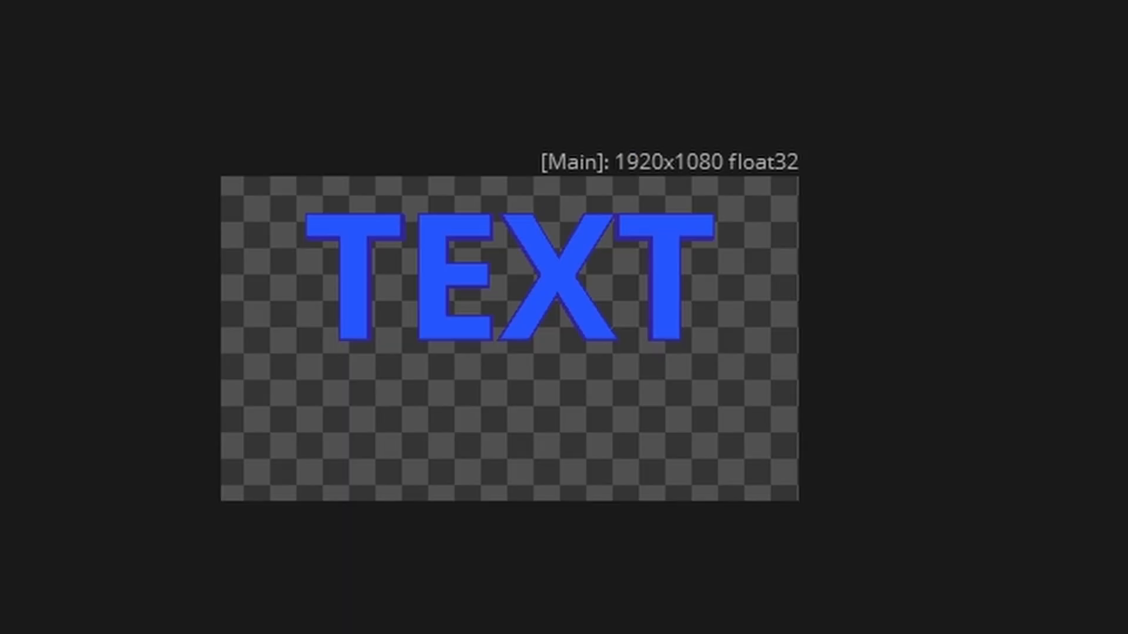
{"action": "left_click_drag", "start_coordinate": [851, 271], "coordinate": [784, 271]}
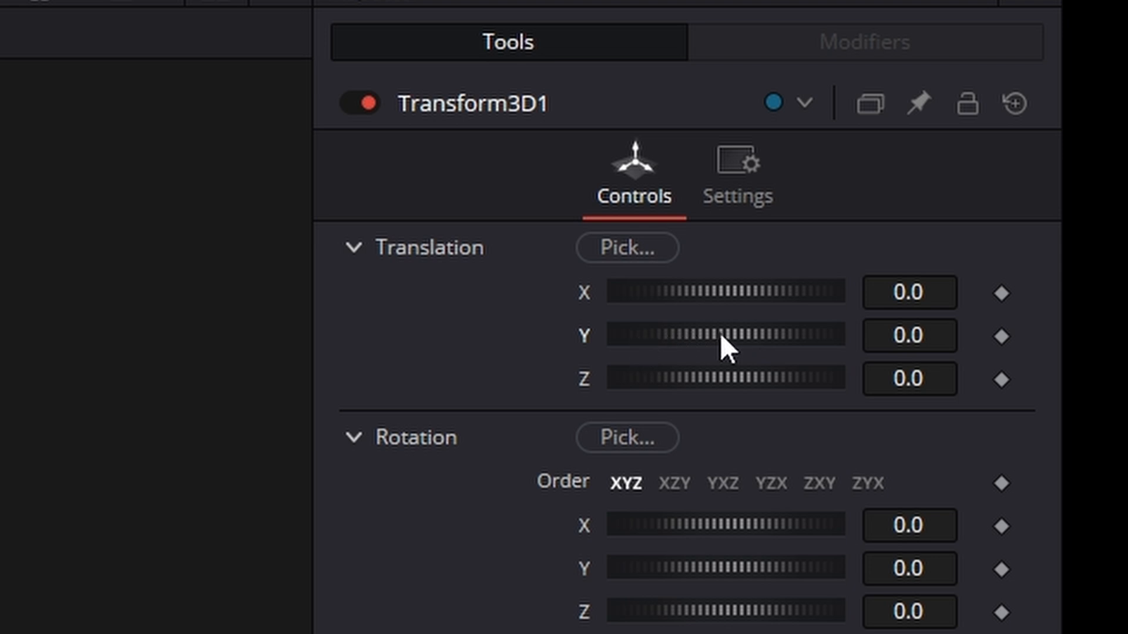
{"action": "left_click_drag", "start_coordinate": [725, 332], "coordinate": [713, 337]}
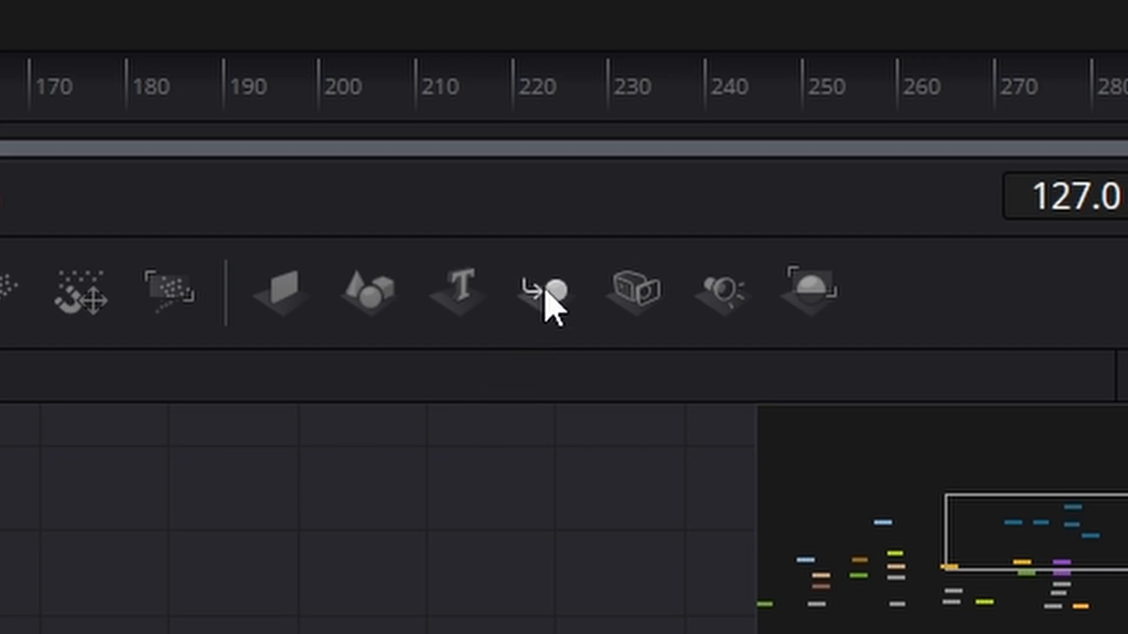
- Add a second Spot Light node, connect it to Merge3D1 and place it below the merge
{"action": "left_click_drag", "start_coordinate": [725, 298], "coordinate": [390, 455]}
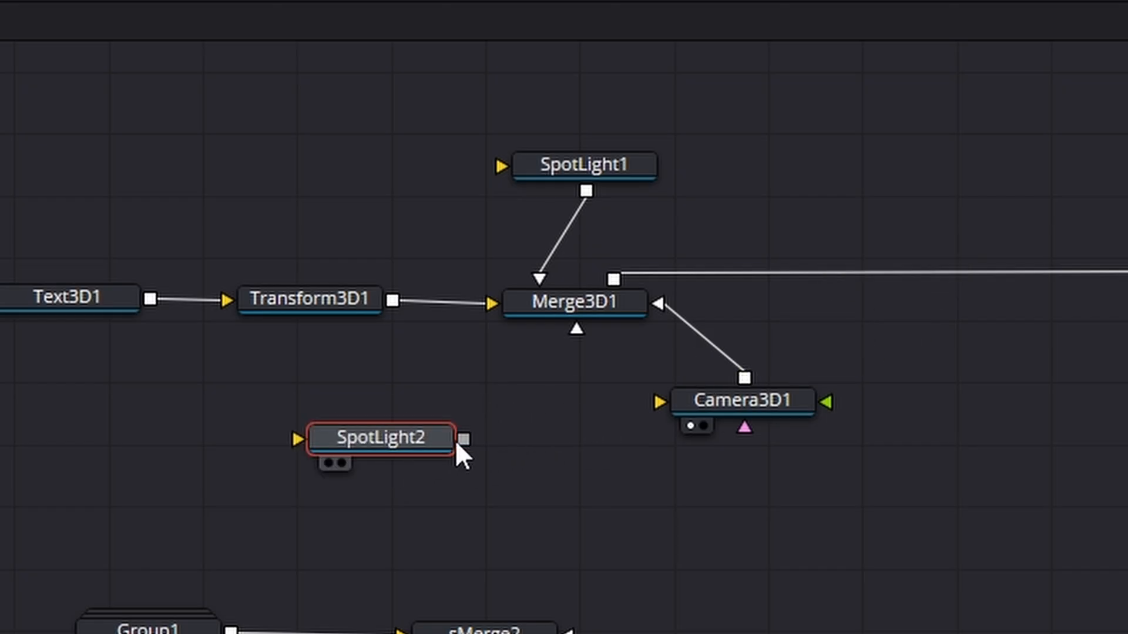
{"action": "left_click_drag", "start_coordinate": [462, 440], "coordinate": [565, 308]}
{"action": "left_click_drag", "start_coordinate": [424, 440], "coordinate": [502, 460]}
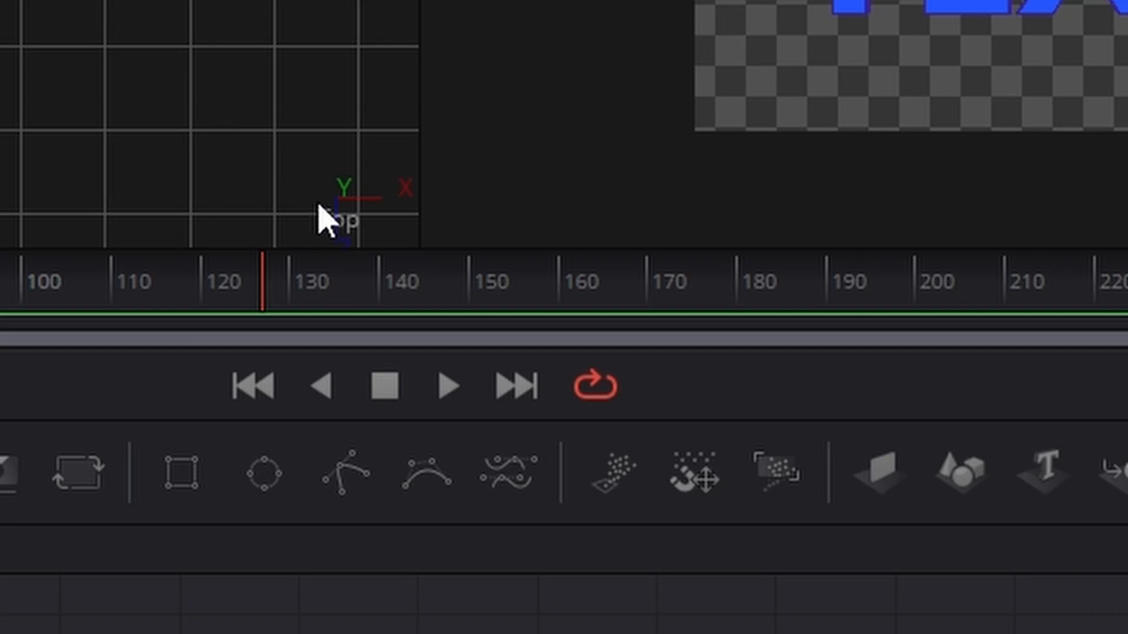
- Switch the SpotLight2 viewer to the Right view and move the light back along its Z axis
{"action": "right_click", "coordinate": [343, 196]}
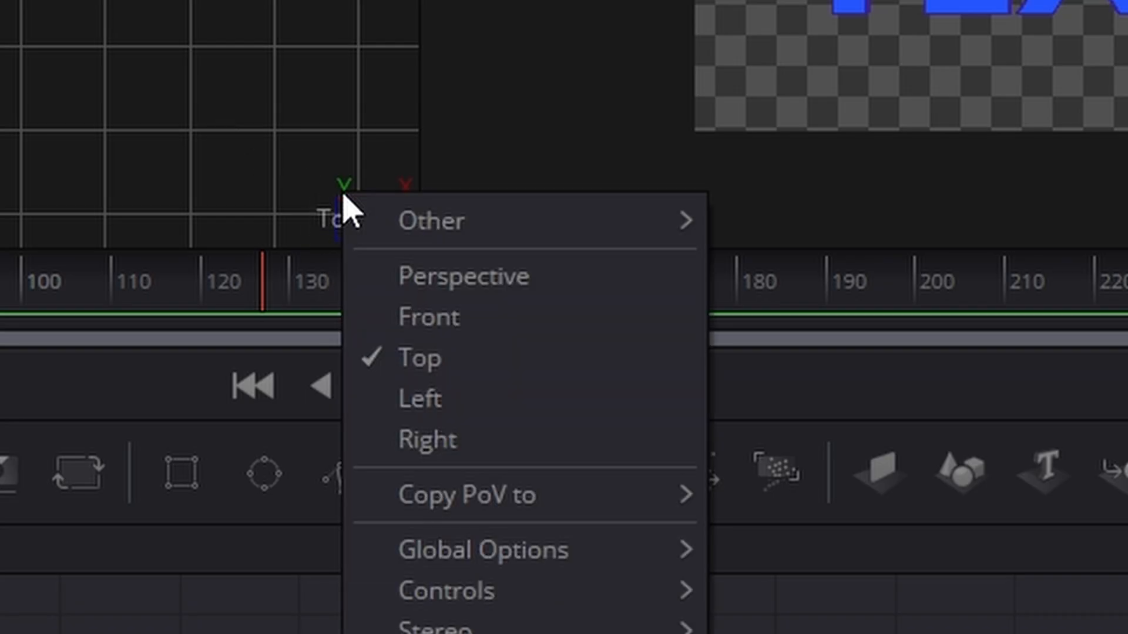
{"action": "left_click", "coordinate": [461, 450]}
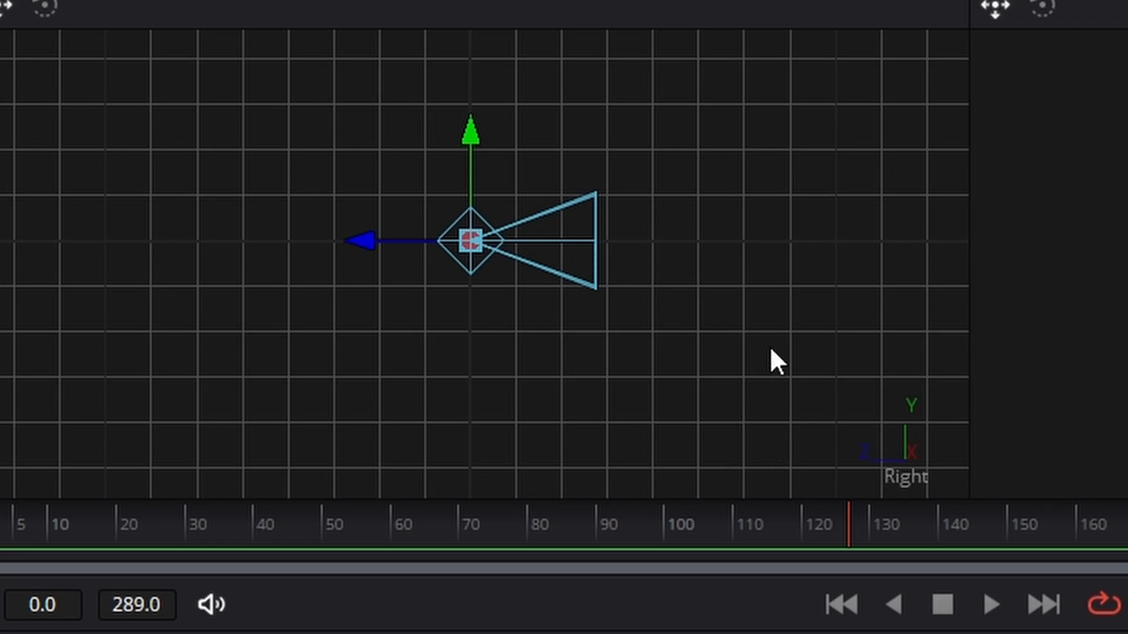
{"action": "mouse_move", "coordinate": [403, 238]}
{"action": "left_mouse_down"}
{"action": "mouse_move", "coordinate": [157, 226]}
{"action": "mouse_move", "coordinate": [174, 225]}
{"action": "left_mouse_up"}
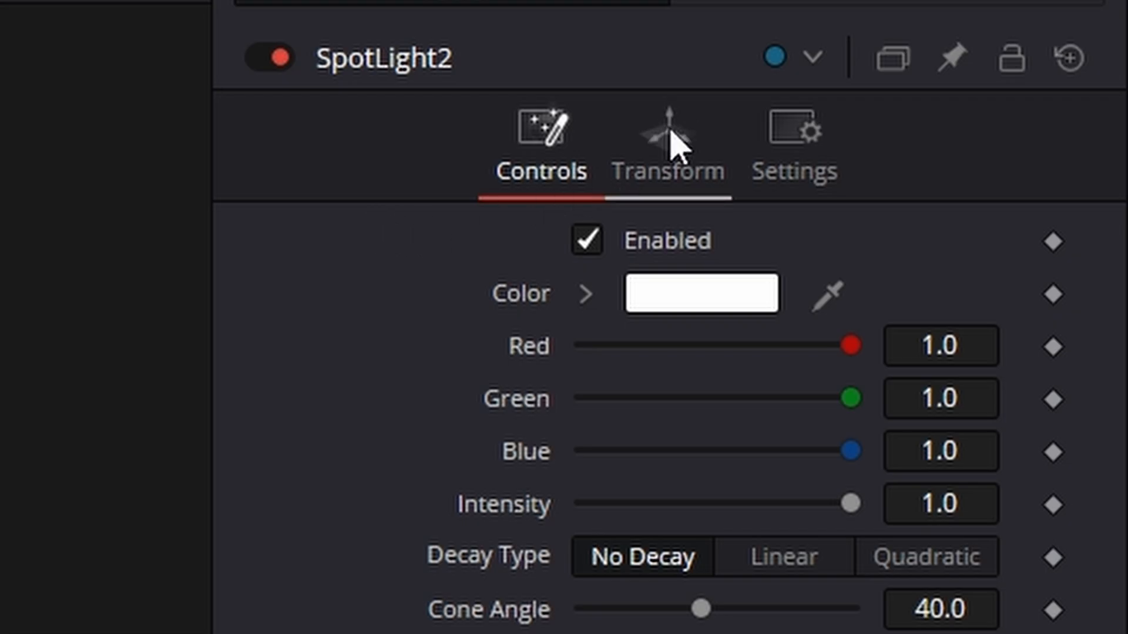
- Enable Use Target for SpotLight2 and raise the light along Y so it aims down at the target
{"action": "left_click", "coordinate": [675, 139]}
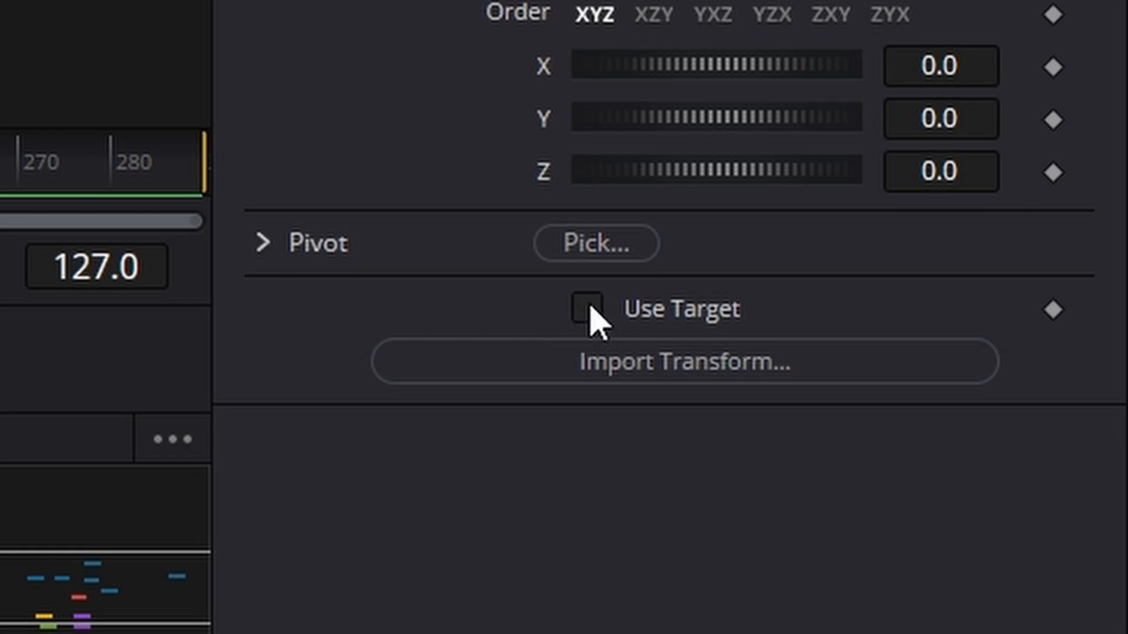
{"action": "left_click", "coordinate": [587, 307]}
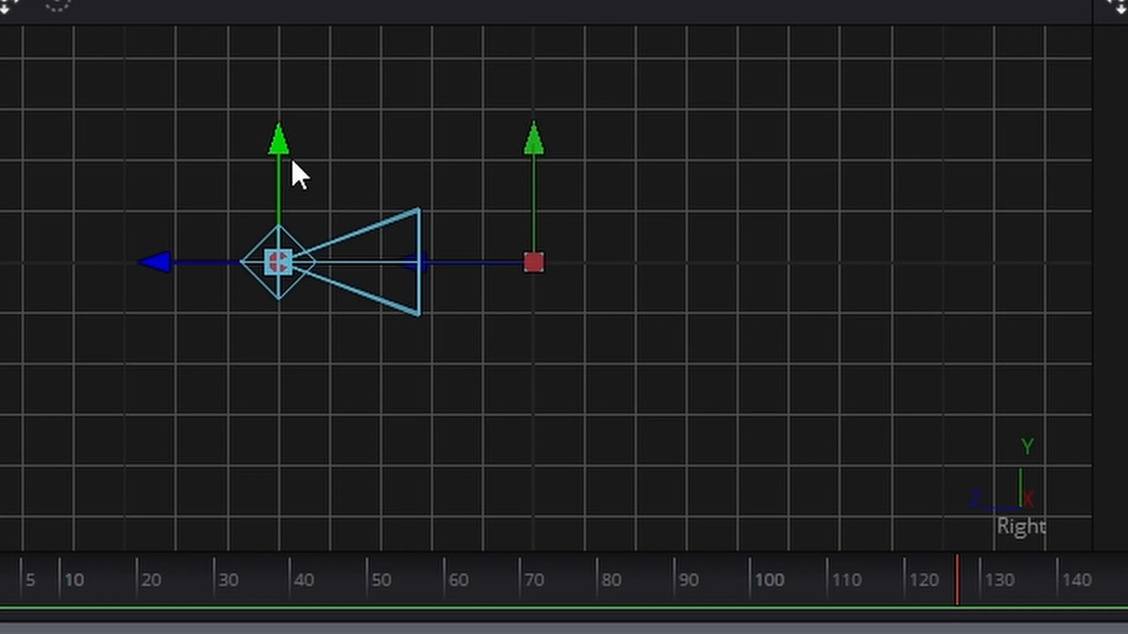
{"action": "left_click_drag", "start_coordinate": [292, 162], "coordinate": [260, 2]}
{"action": "scroll", "coordinate": [464, 168], "scroll_direction": "up", "scroll_amount": 3}
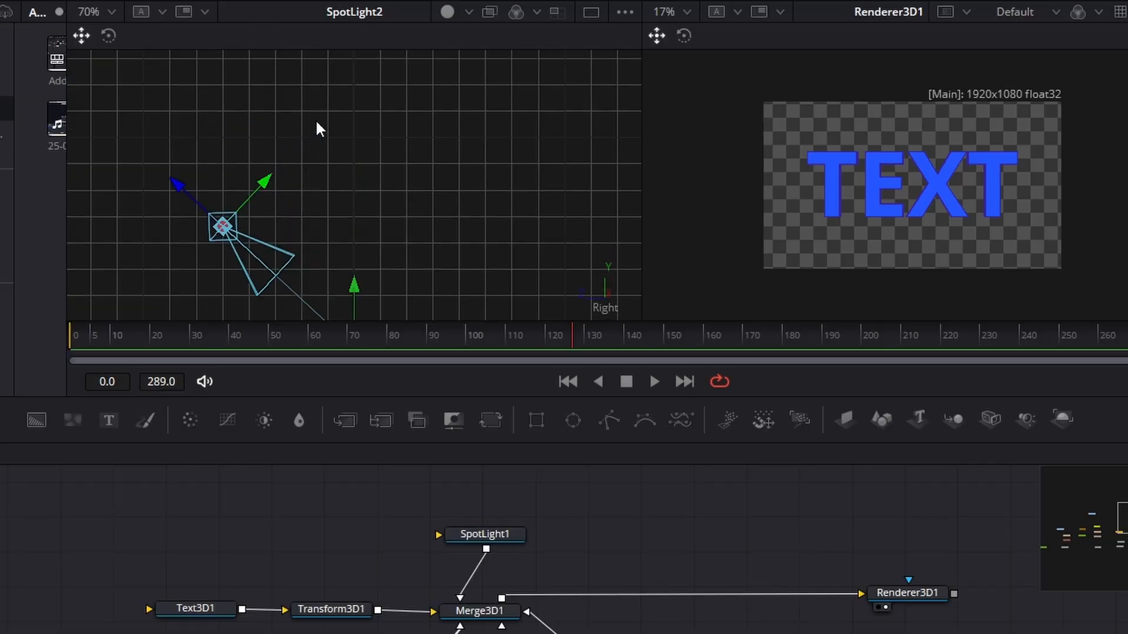
{"action": "mouse_move", "coordinate": [255, 193]}
{"action": "left_mouse_down"}
{"action": "mouse_move", "coordinate": [264, 141]}
{"action": "mouse_move", "coordinate": [264, 195]}
{"action": "left_mouse_up"}
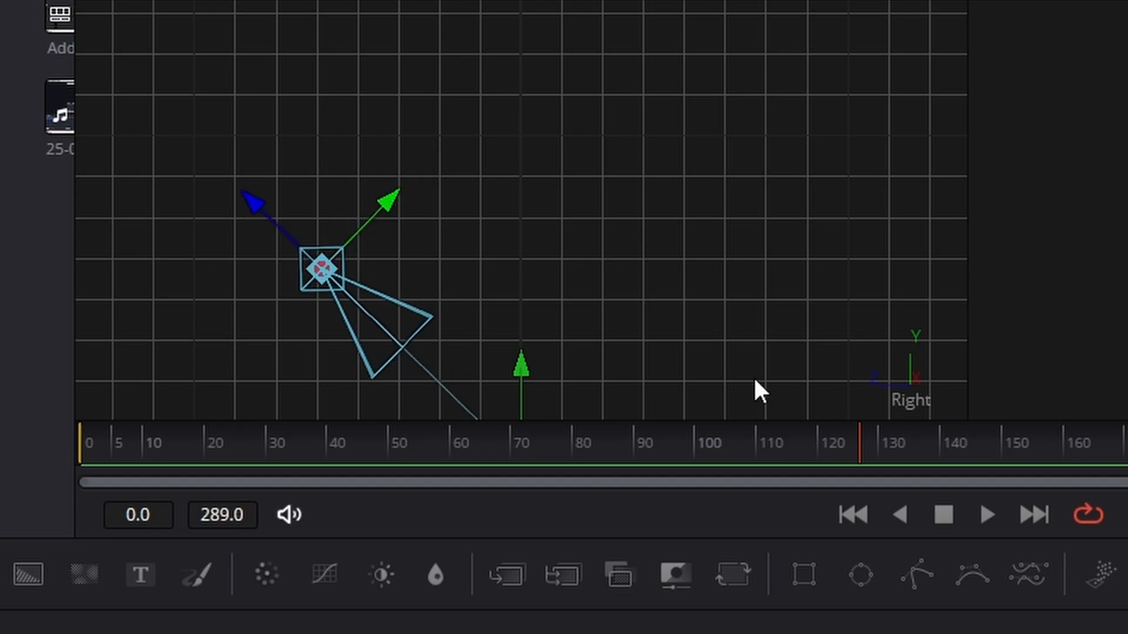
- Move SpotLight2 to the left of the text in the Top view and try to increase the light's intensity
{"action": "right_click", "coordinate": [902, 400]}
{"action": "left_click", "coordinate": [1003, 504]}
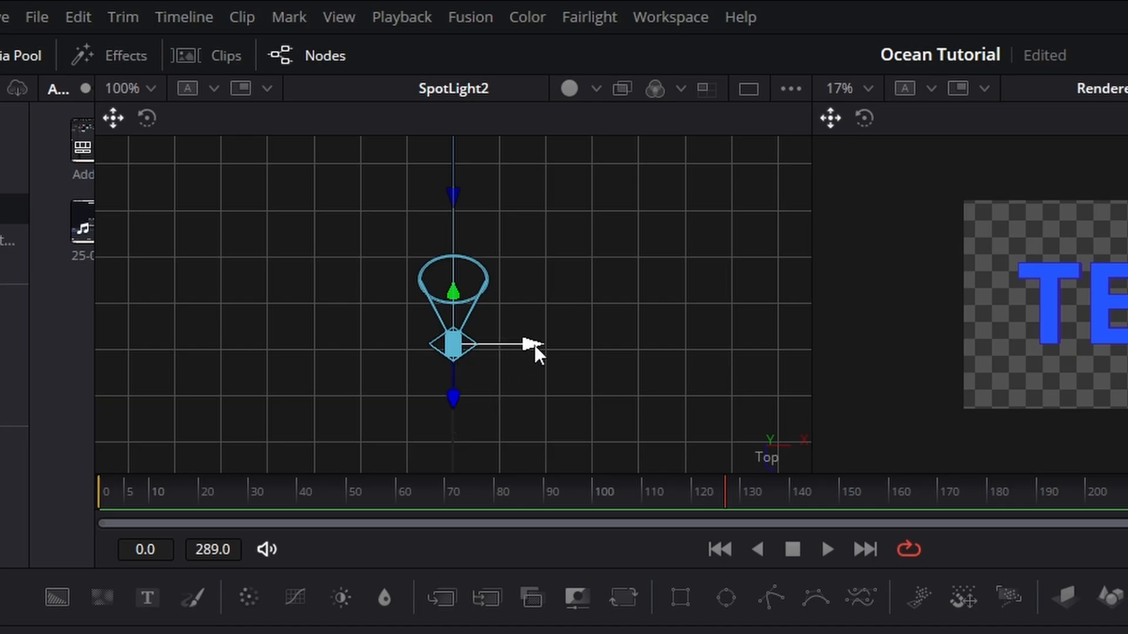
{"action": "left_click_drag", "start_coordinate": [535, 344], "coordinate": [304, 358]}
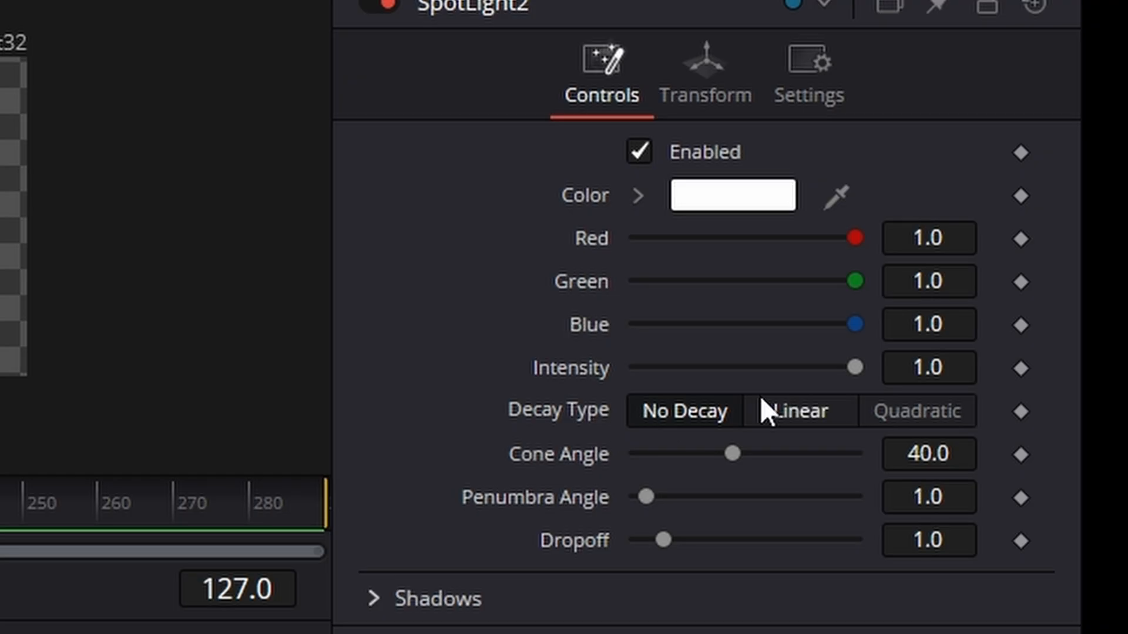
{"action": "left_click_drag", "start_coordinate": [856, 370], "coordinate": [946, 380]}
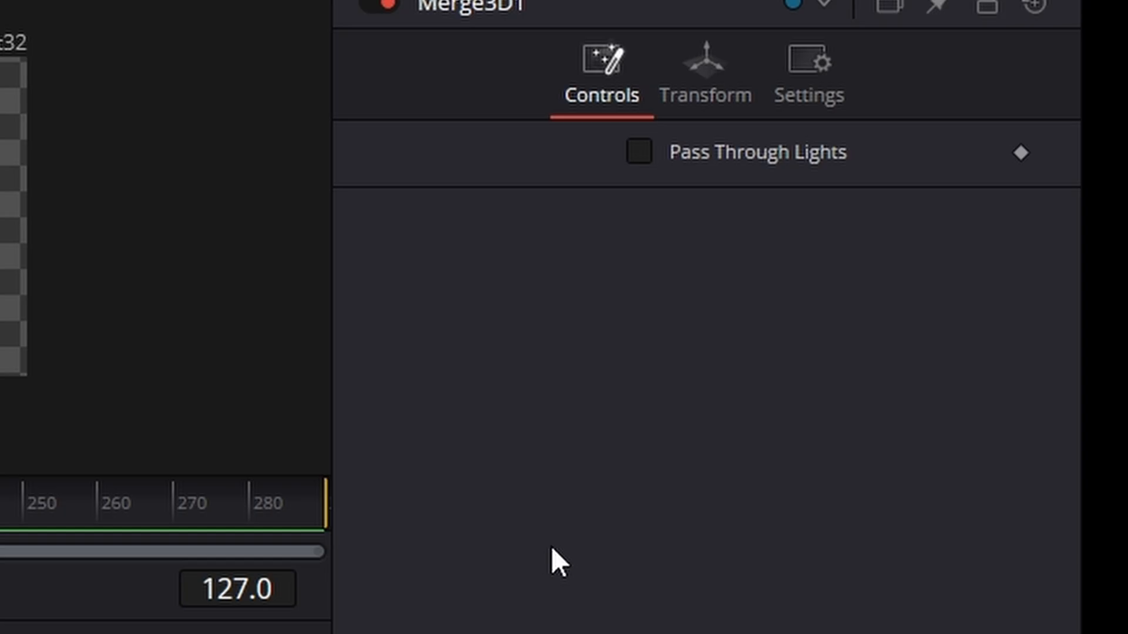
- Enable Pass Through Lights on Merge3D1, and both Lighting and Shadows on Renderer3D1
{"action": "left_click", "coordinate": [650, 154]}
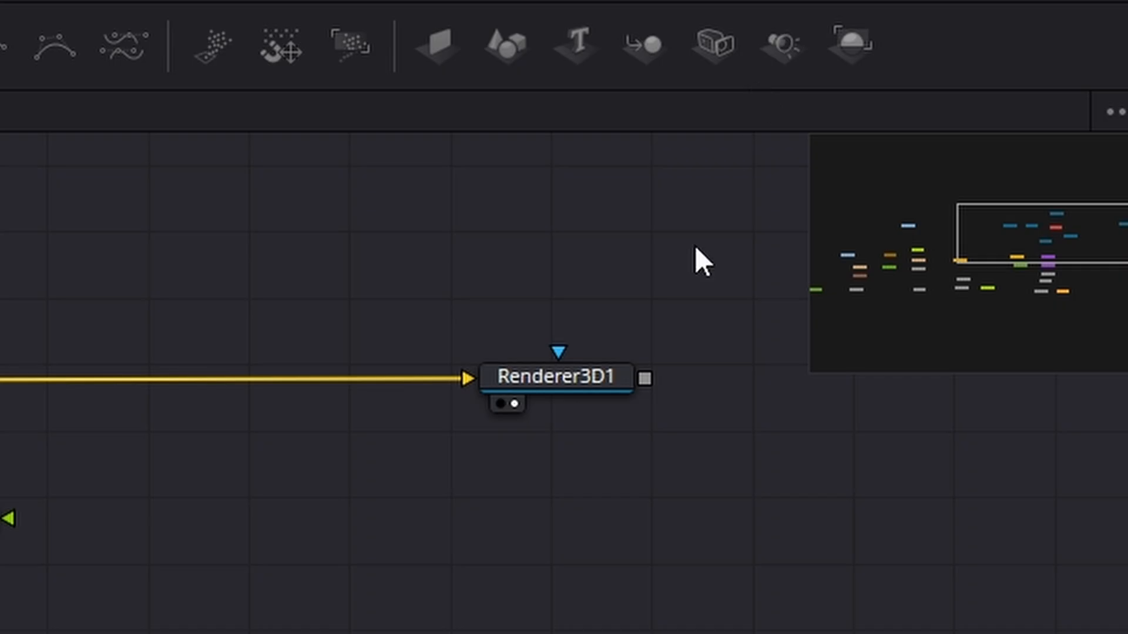
{"action": "left_click", "coordinate": [599, 376]}
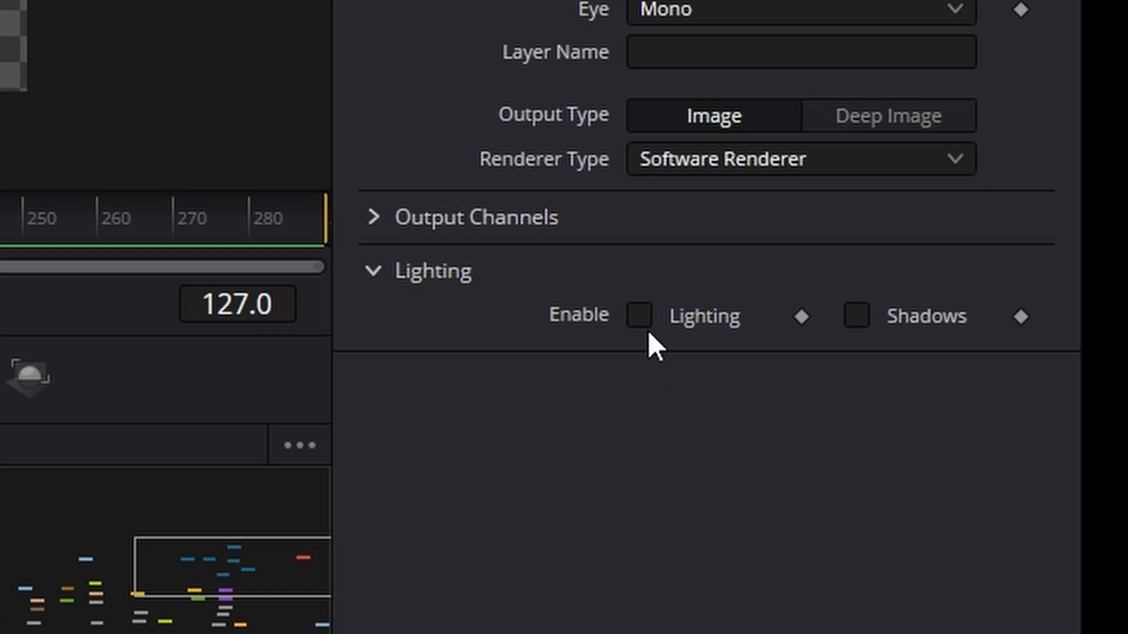
{"action": "left_click", "coordinate": [646, 322]}
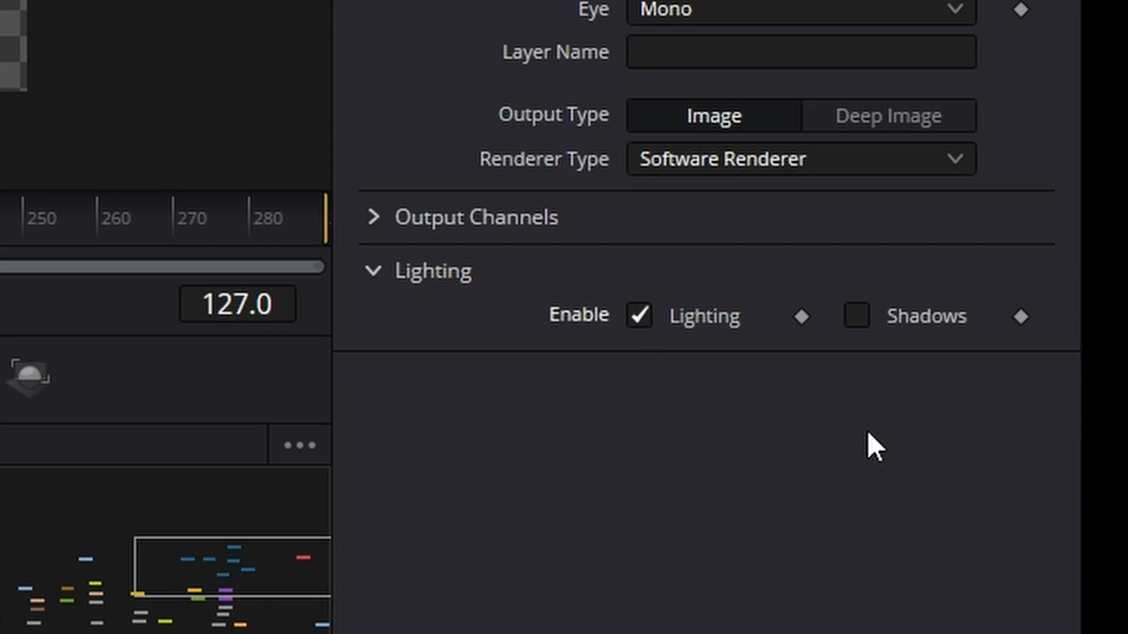
{"action": "left_click", "coordinate": [859, 317]}
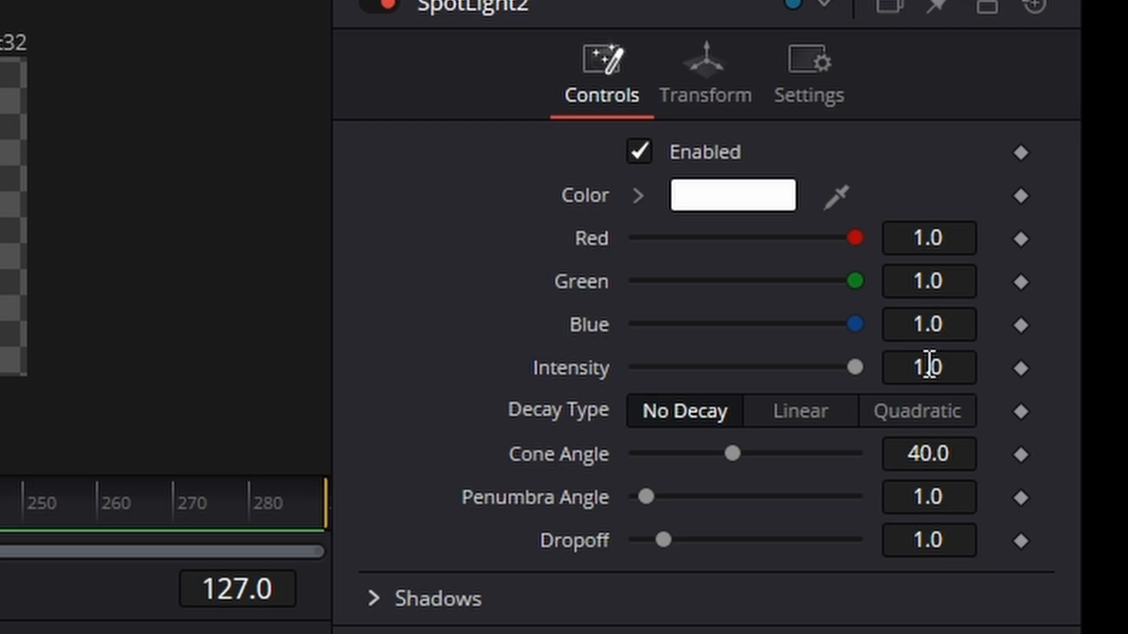
- Try an intensity of 5 on SpotLight2 and lower it to 1.5
{"action": "left_click", "coordinate": [929, 365]}
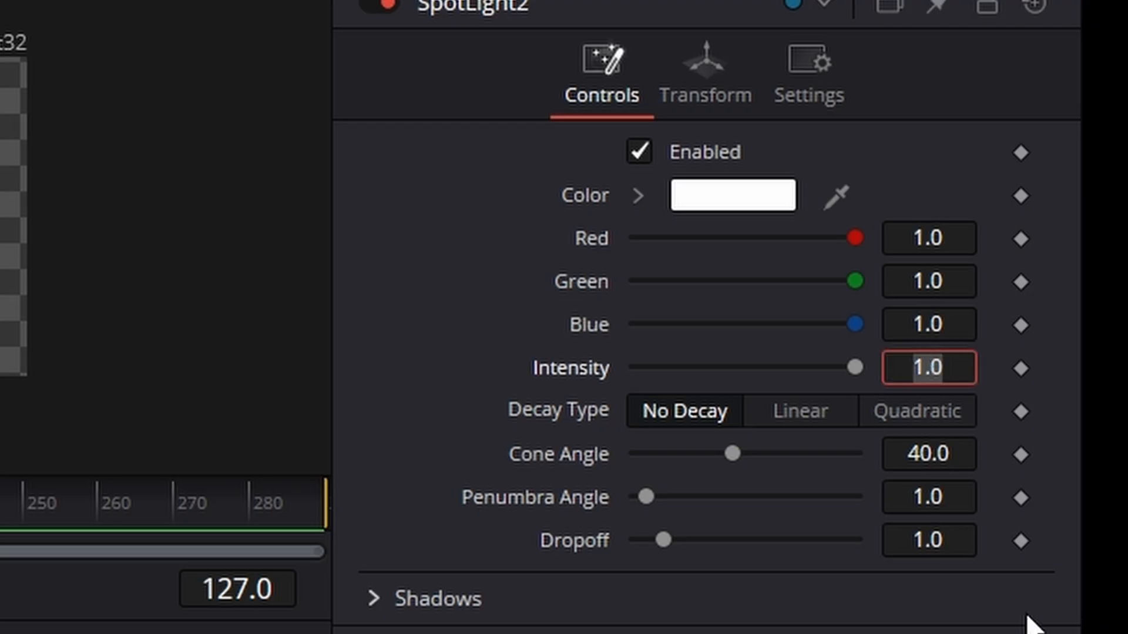
{"action": "type", "text": "5"}
{"action": "key", "text": "Return"}
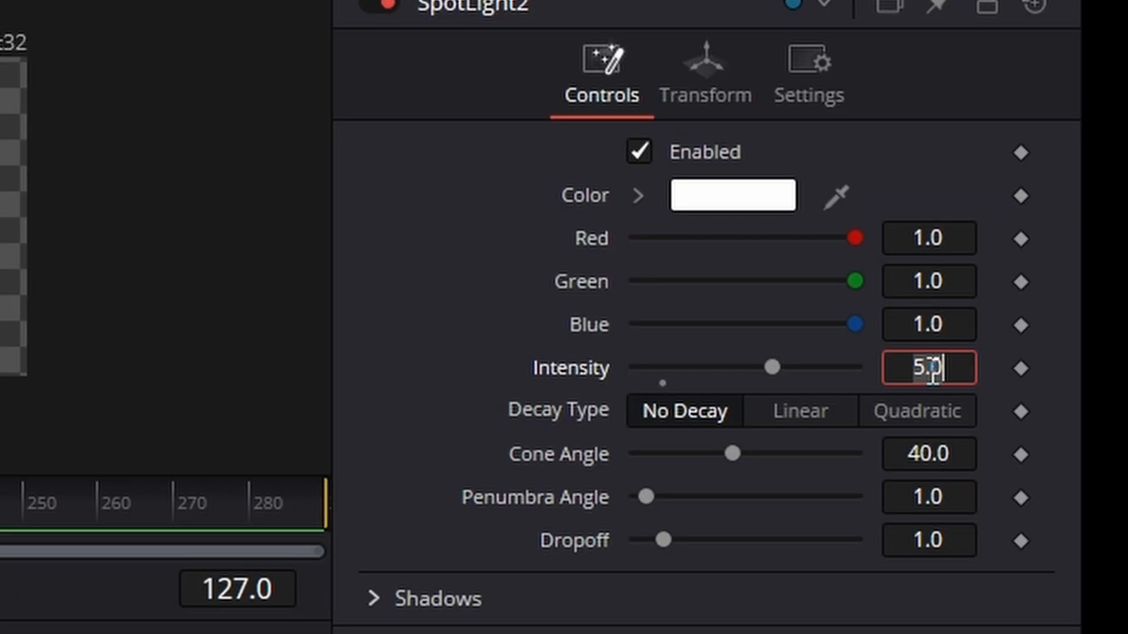
{"action": "left_click", "coordinate": [931, 368]}
{"action": "type", "text": "1.5"}
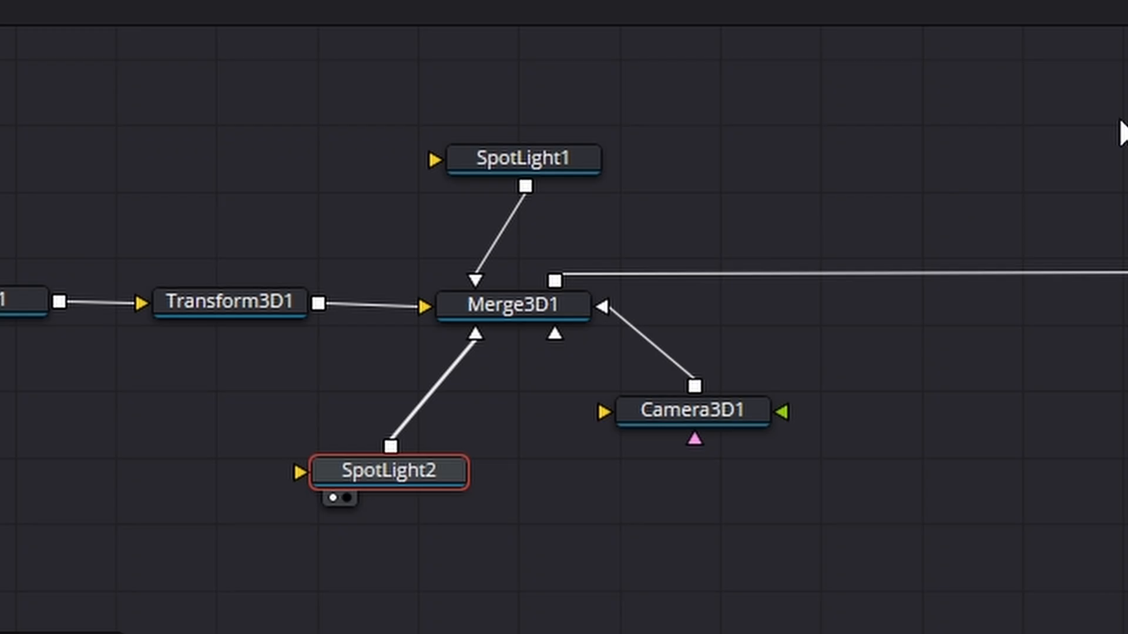
- Add an Ambient Light node connected to Merge3D1 and place it below SpotLight2
{"action": "left_click", "coordinate": [544, 303]}
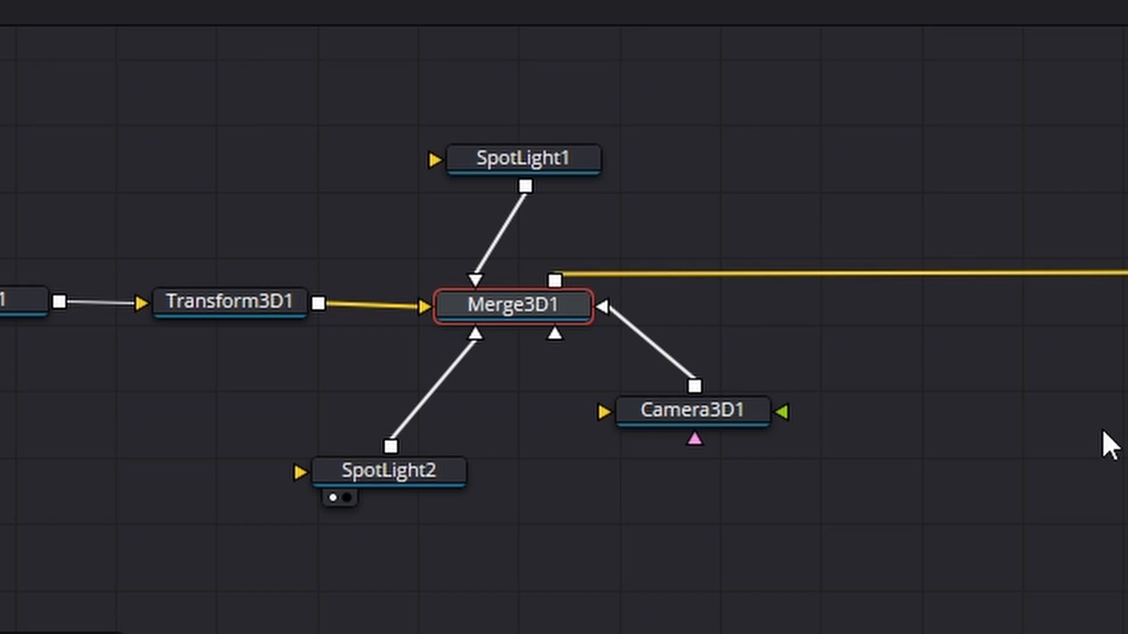
{"action": "key", "text": "shift+space"}
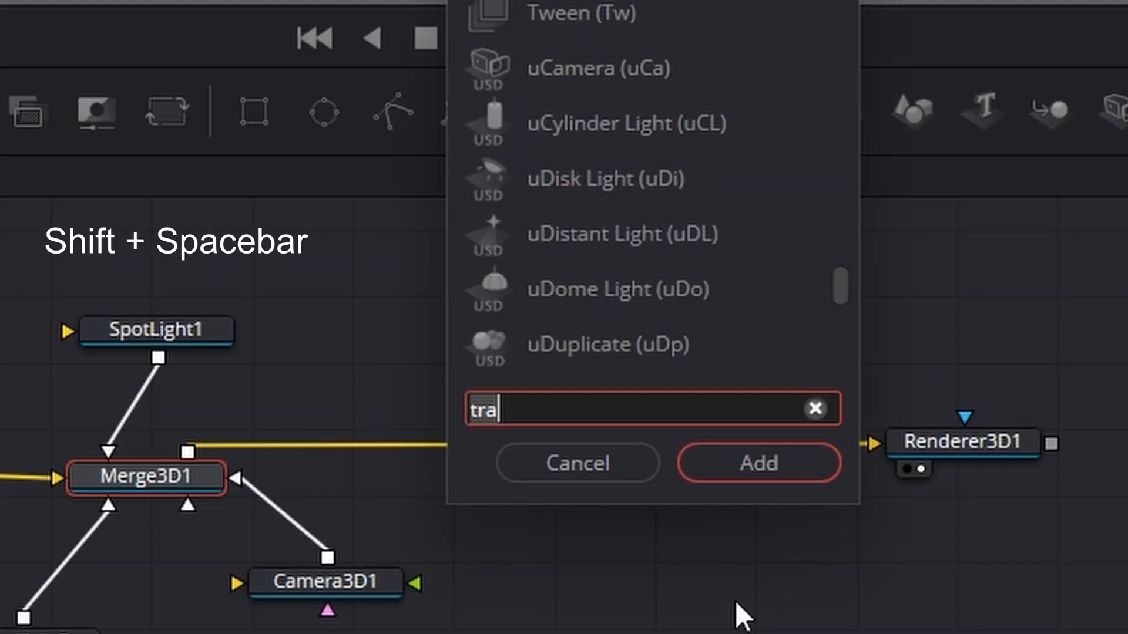
{"action": "key", "text": "BackSpace"}
{"action": "type", "text": "amb"}
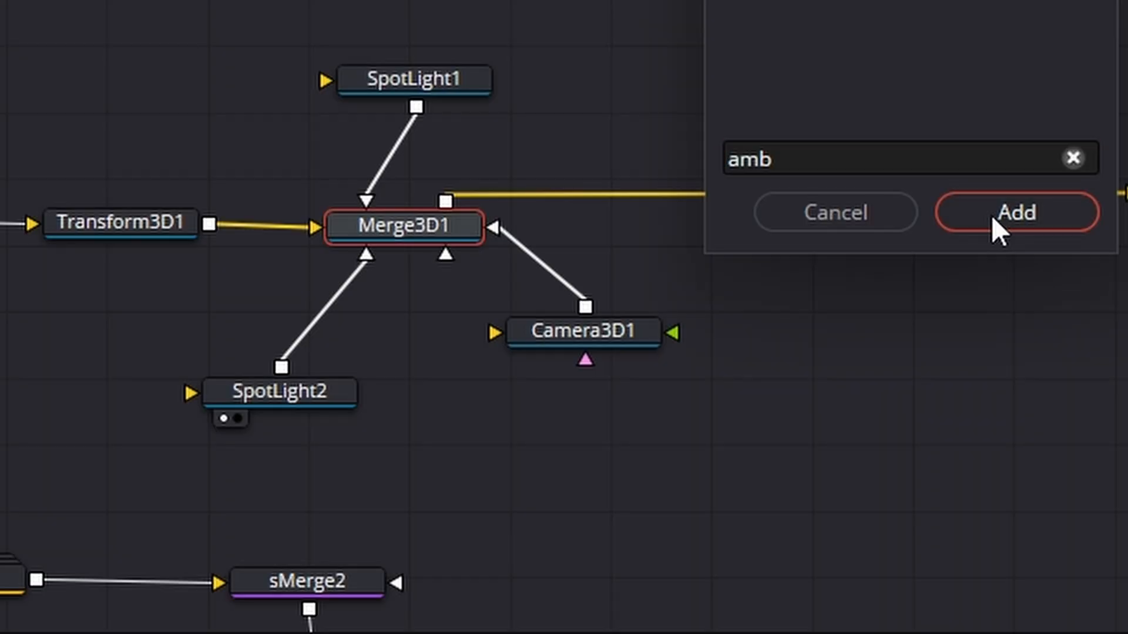
{"action": "left_click", "coordinate": [1014, 214]}
{"action": "left_click", "coordinate": [283, 468]}
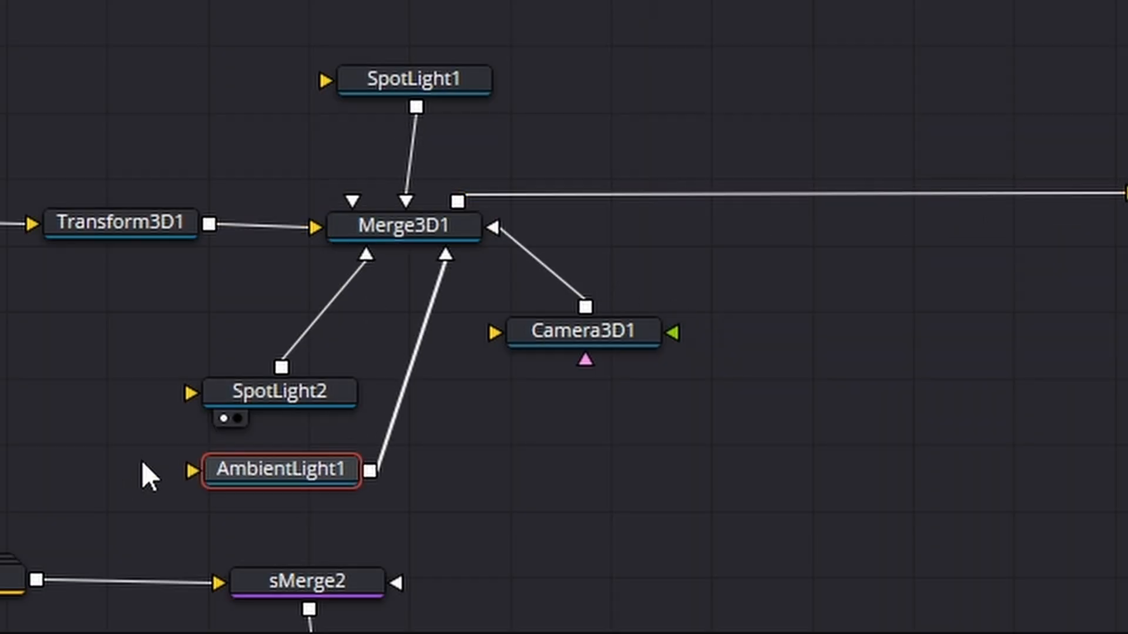
- View AmbientLight1 from the Right, raise it along Y and move it forward along the positive Z axis
{"action": "left_click", "coordinate": [225, 497]}
{"action": "right_click", "coordinate": [875, 530]}
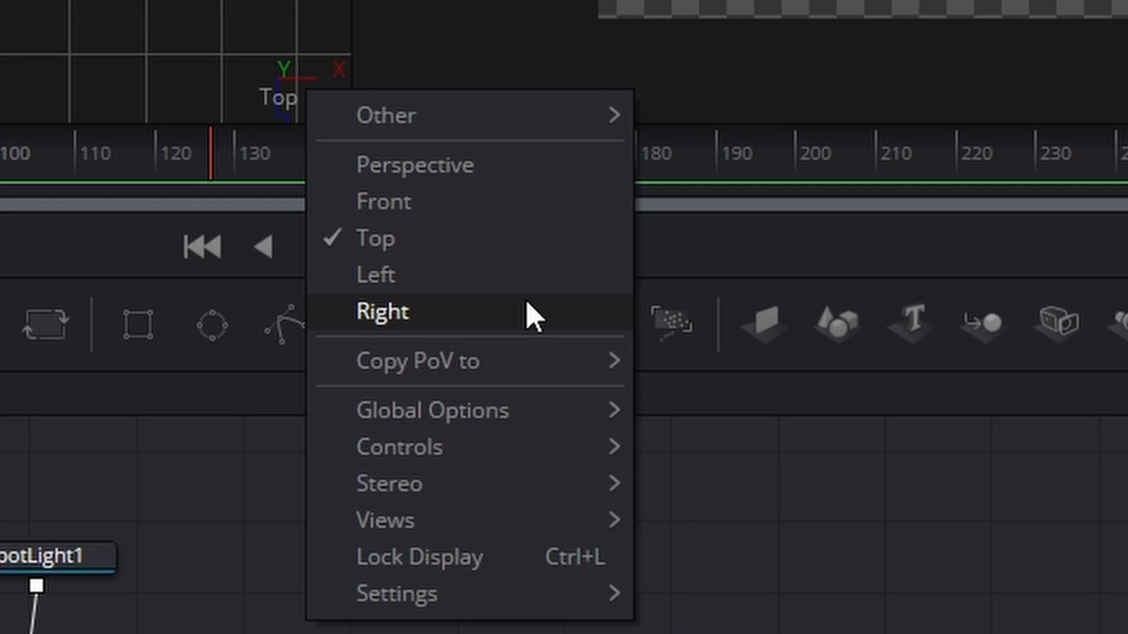
{"action": "left_click", "coordinate": [528, 313]}
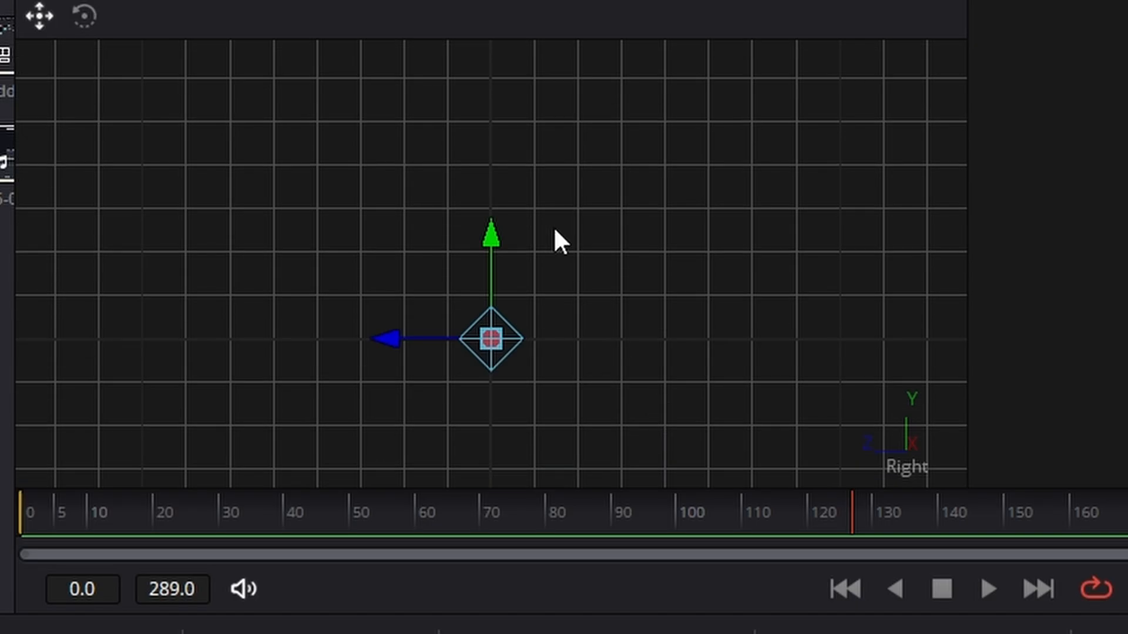
{"action": "left_click_drag", "start_coordinate": [498, 220], "coordinate": [499, 40]}
{"action": "scroll", "coordinate": [642, 312], "scroll_direction": "up", "scroll_amount": 3}
{"action": "left_click_drag", "start_coordinate": [497, 259], "coordinate": [498, 154]}
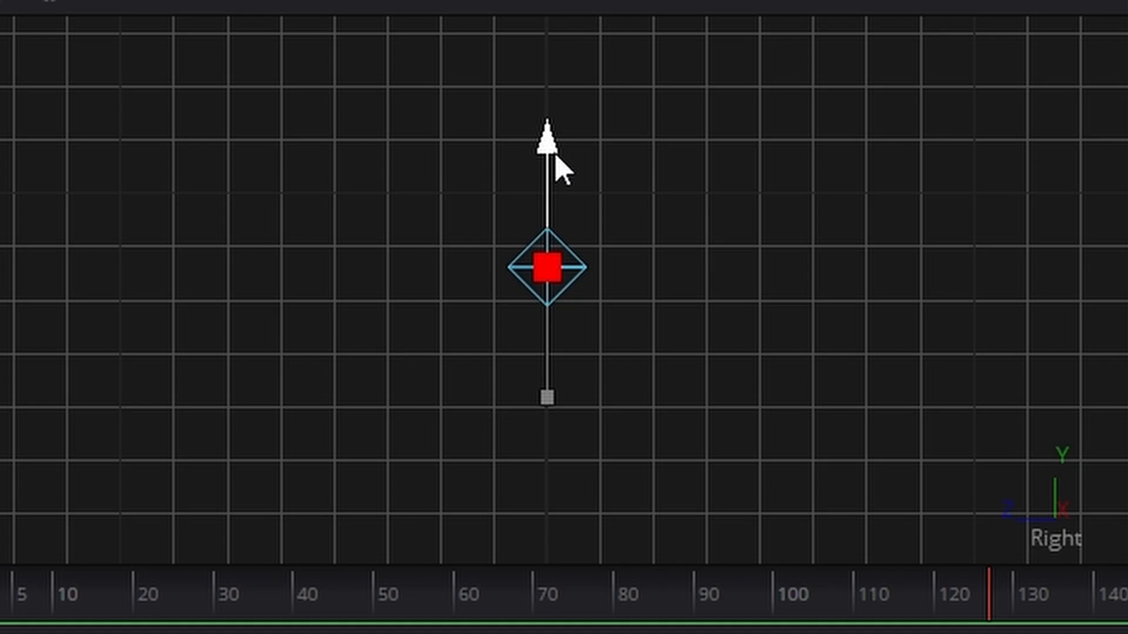
{"action": "left_click_drag", "start_coordinate": [562, 170], "coordinate": [563, 144]}
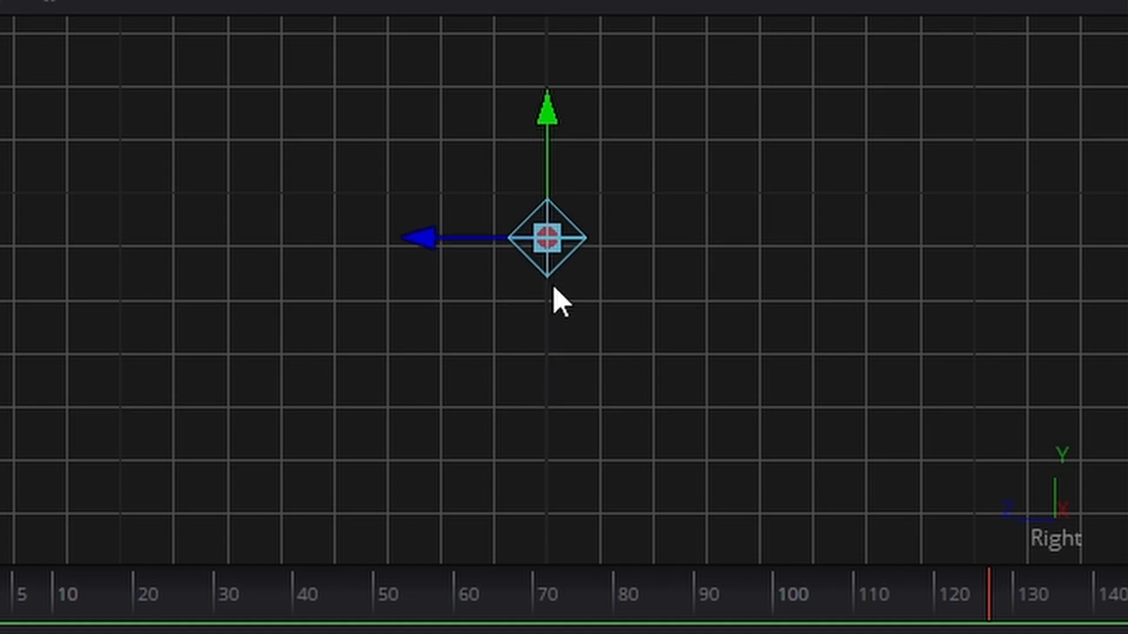
{"action": "left_click_drag", "start_coordinate": [472, 242], "coordinate": [104, 235]}
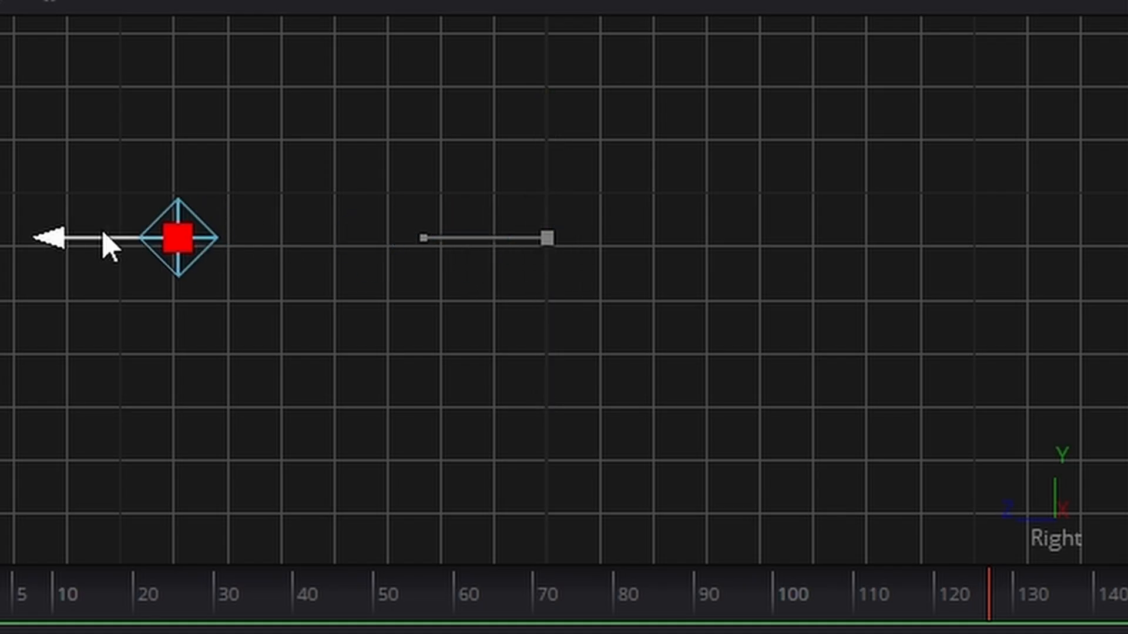
- In the Top view, move AmbientLight1 along the positive X axis to the right of the text
{"action": "right_click", "coordinate": [1068, 485]}
{"action": "left_click", "coordinate": [487, 265]}
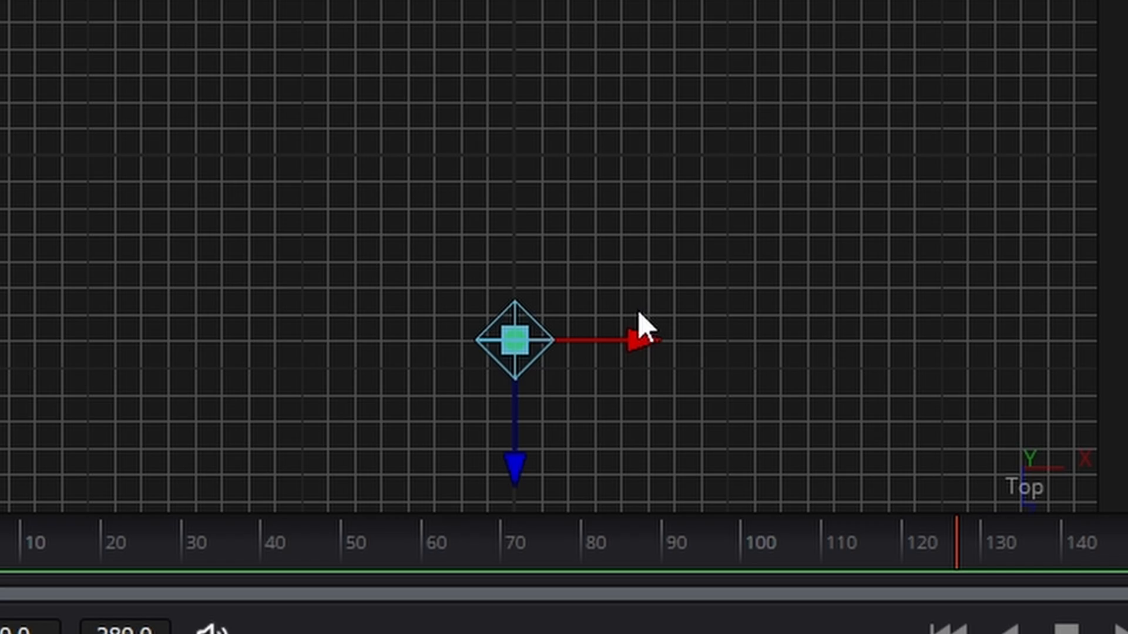
{"action": "left_click_drag", "start_coordinate": [623, 339], "coordinate": [905, 355]}
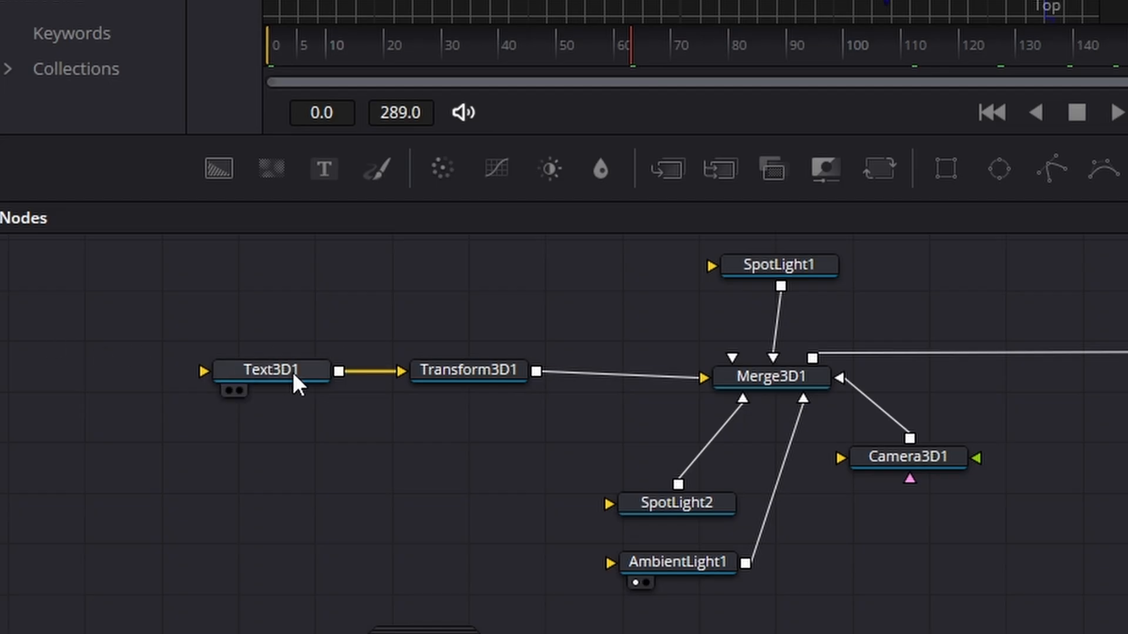
- Make room between Text3D1 and Transform3D1 and insert a Replace Material 3D node between them
{"action": "left_click_drag", "start_coordinate": [429, 388], "coordinate": [796, 373]}
{"action": "left_click_drag", "start_coordinate": [672, 358], "coordinate": [438, 357]}
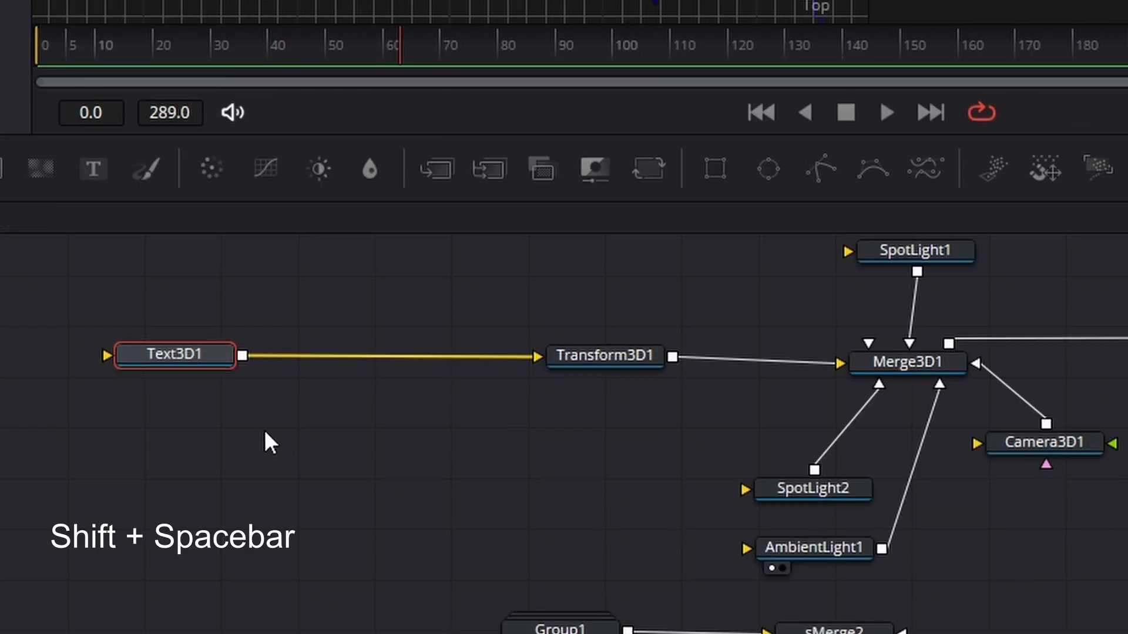
{"action": "key", "text": "shift+space"}
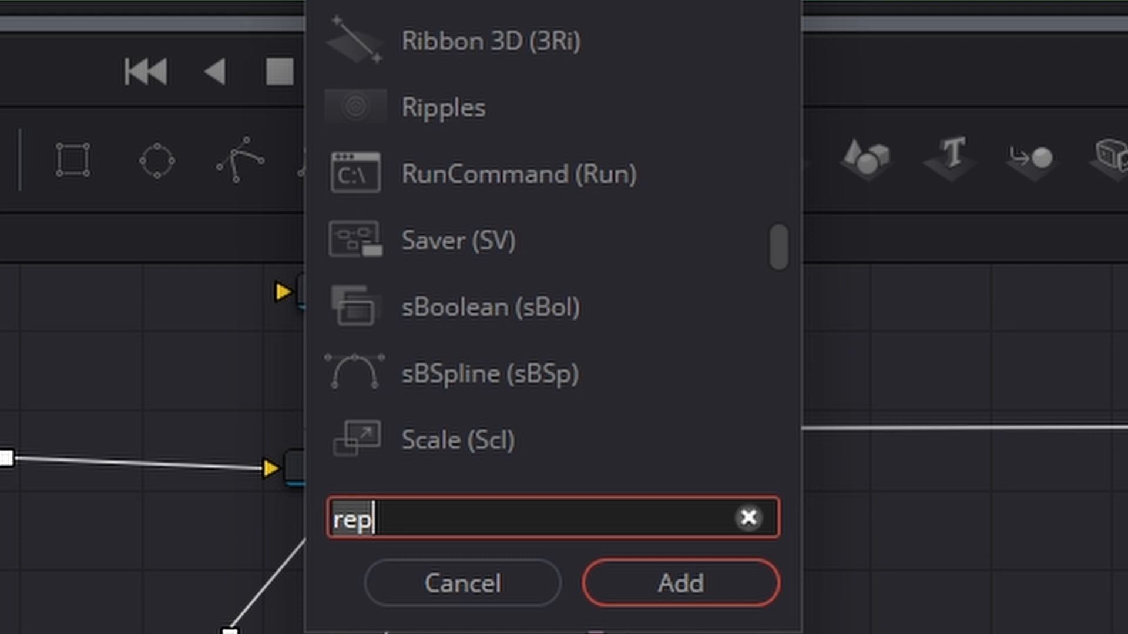
{"action": "key", "text": "BackSpace"}
{"action": "type", "text": "rep"}
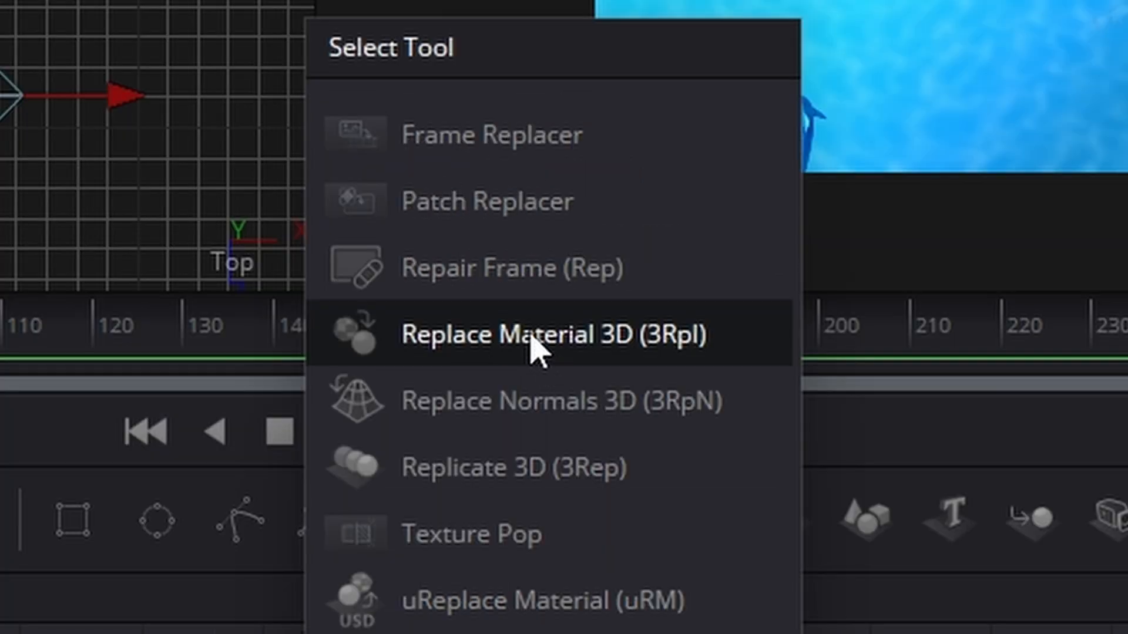
{"action": "key", "text": "Return"}
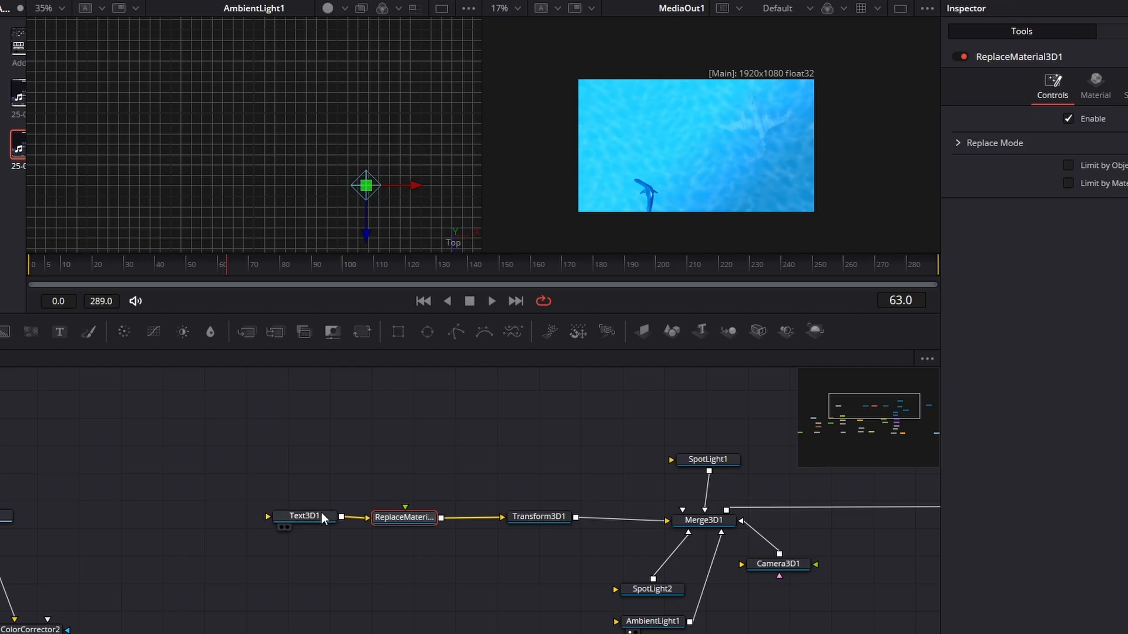
{"action": "left_click_drag", "start_coordinate": [322, 517], "coordinate": [308, 516]}
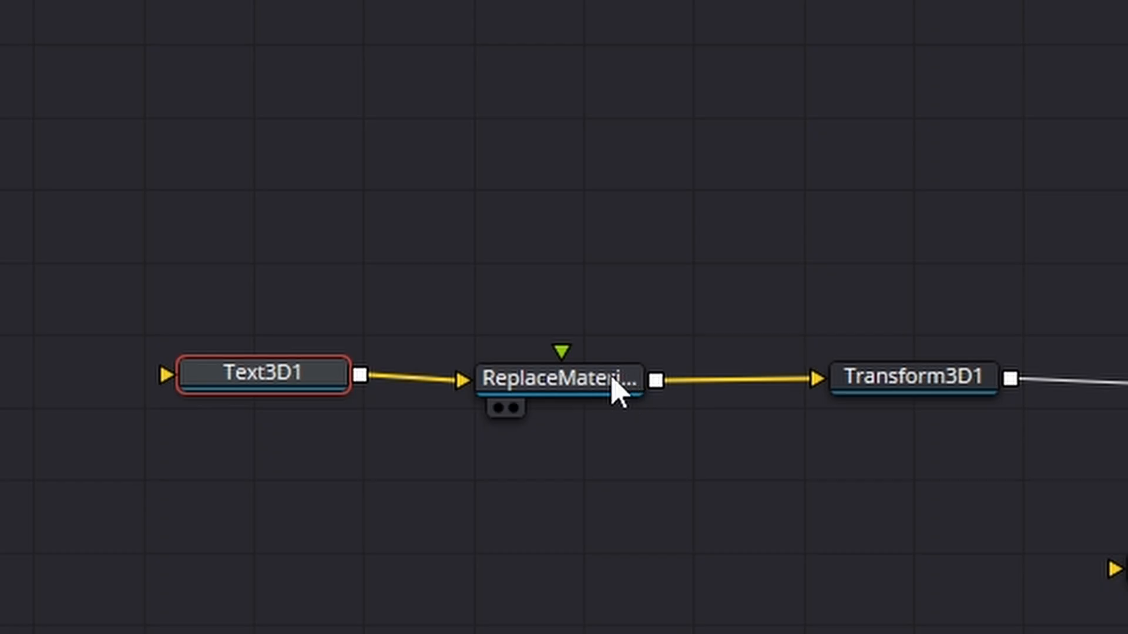
{"action": "left_click", "coordinate": [616, 390]}
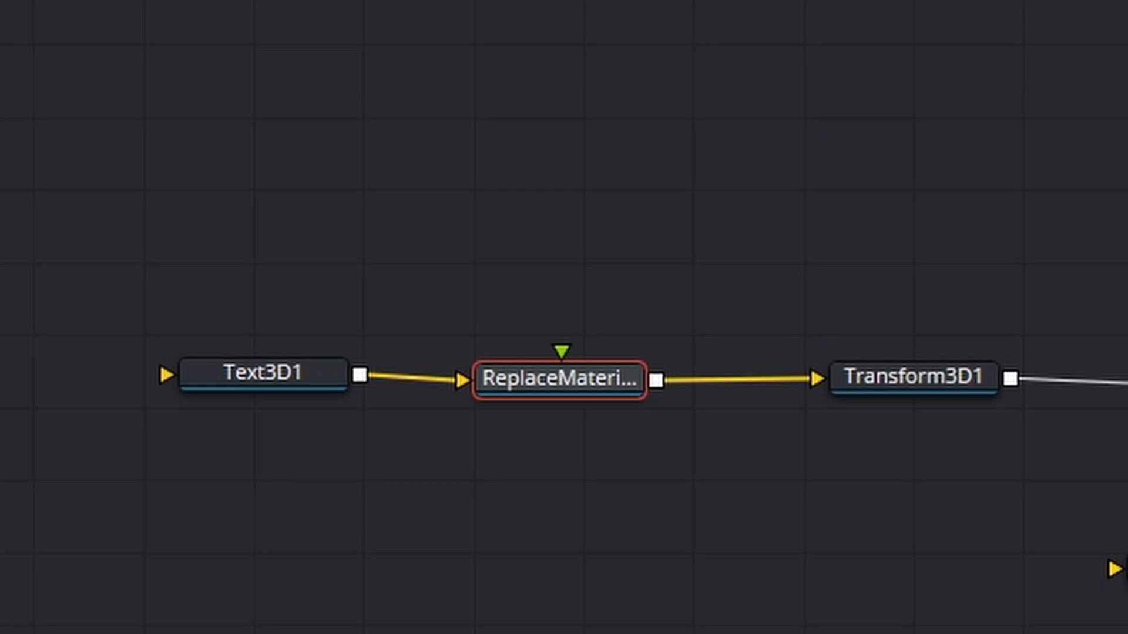
- Add a Background node above the Replace Material 3D node and connect it to that node's material input
{"action": "left_click_drag", "start_coordinate": [291, 337], "coordinate": [585, 187]}
{"action": "left_click_drag", "start_coordinate": [679, 187], "coordinate": [563, 364]}
{"action": "left_click_drag", "start_coordinate": [614, 190], "coordinate": [591, 220]}
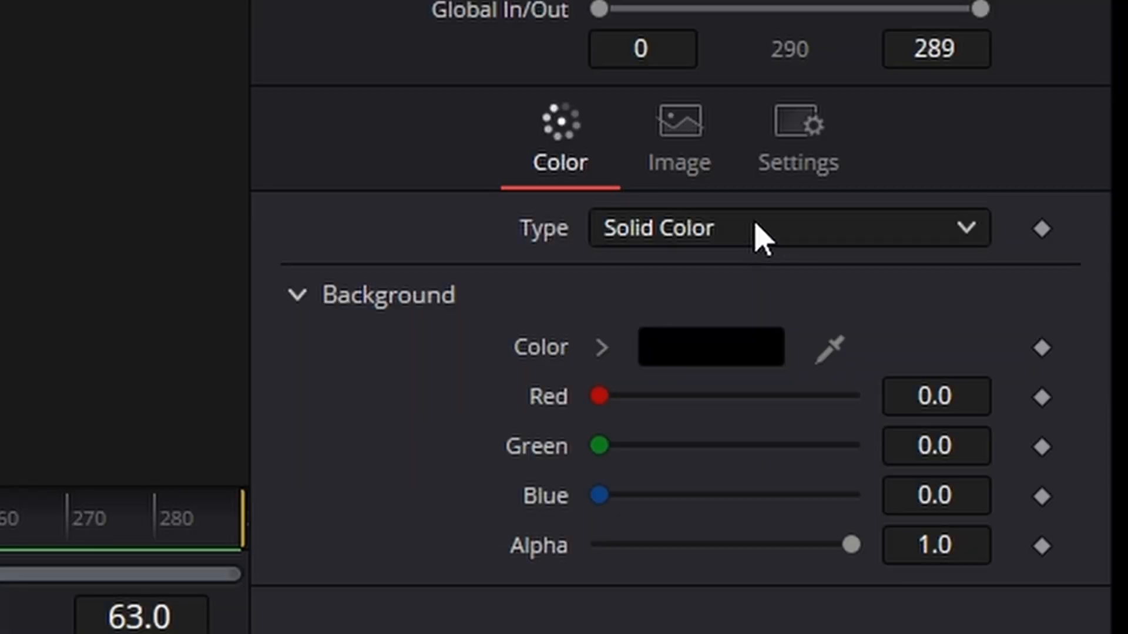
- Set Background2's type to Gradient and its first colour to 0d72ac, copied from the notes document
{"action": "left_click", "coordinate": [755, 231]}
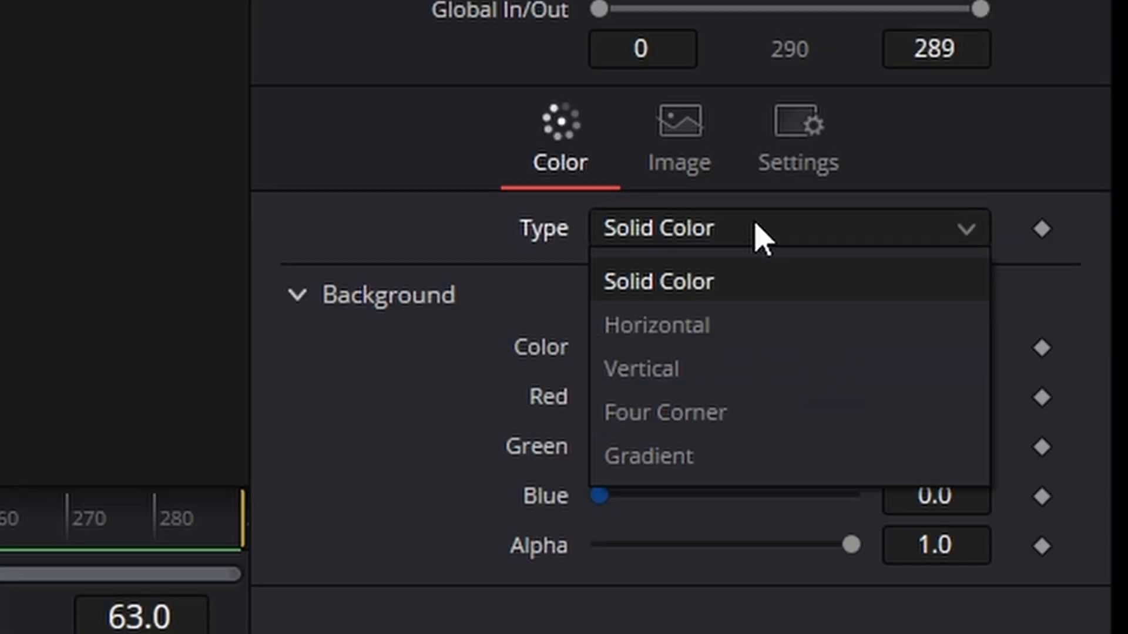
{"action": "left_click", "coordinate": [753, 449]}
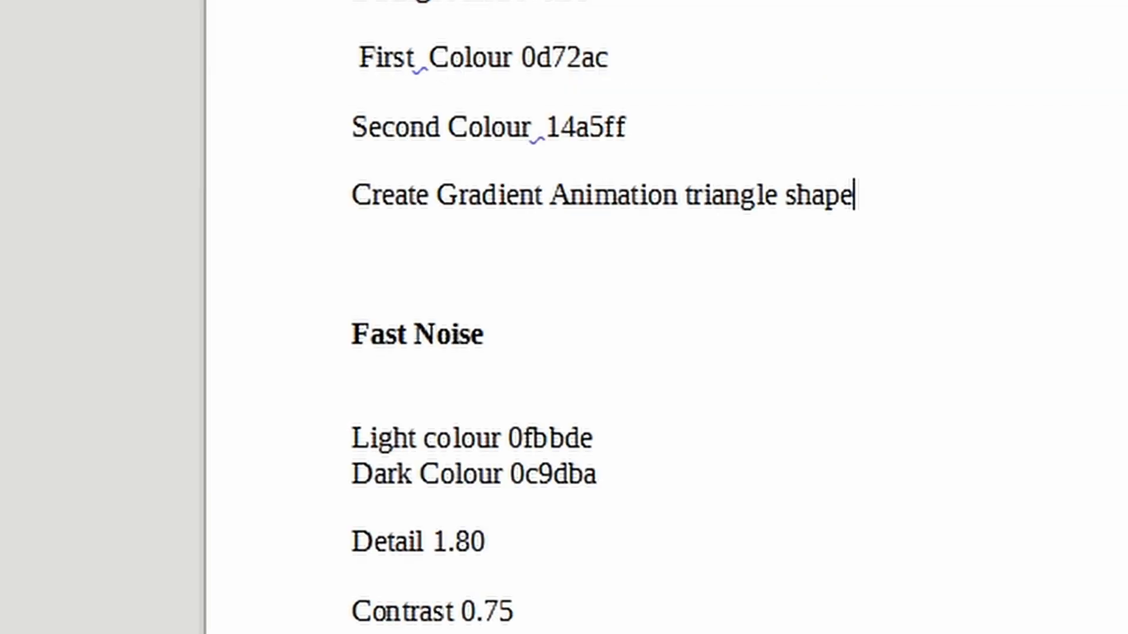
{"action": "left_click", "coordinate": [932, 413]}
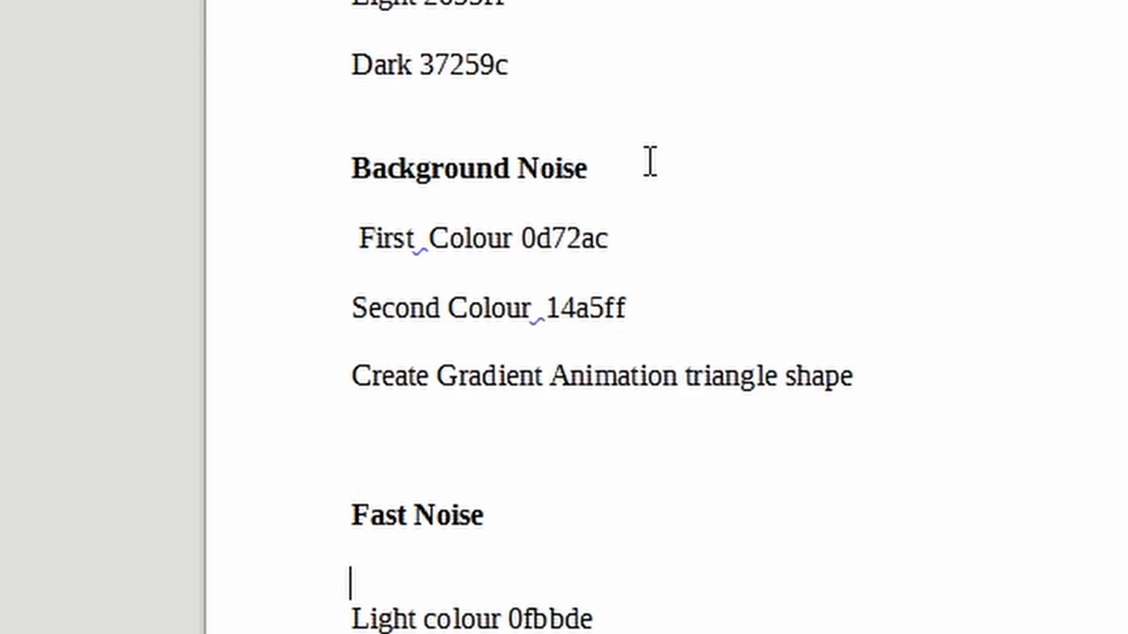
{"action": "double_click", "coordinate": [576, 241]}
{"action": "right_click", "coordinate": [576, 244]}
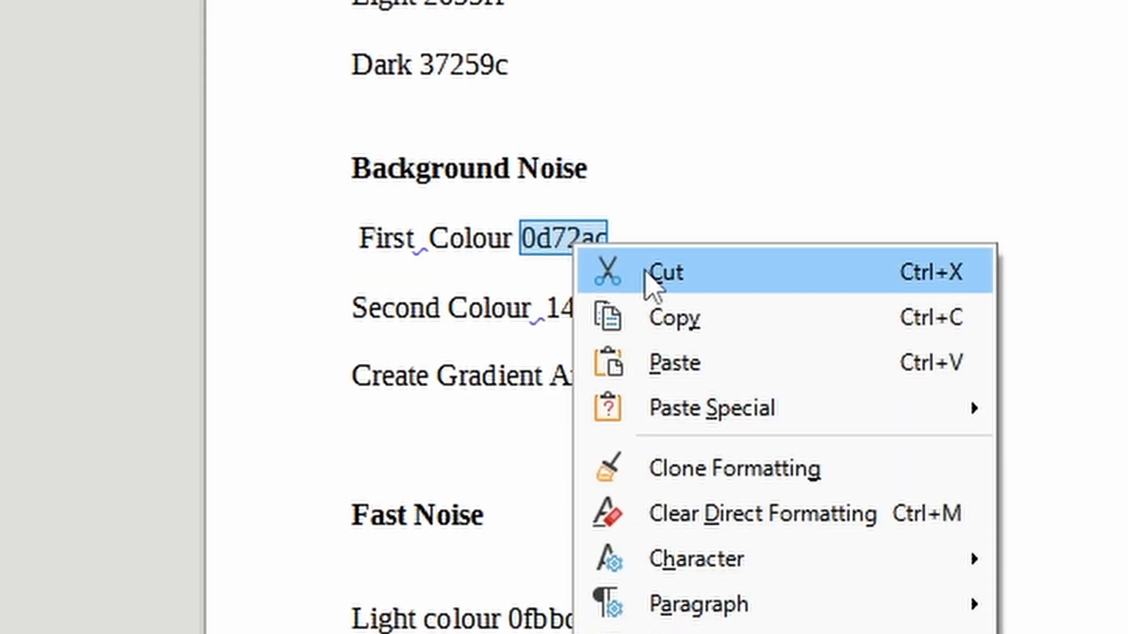
{"action": "left_click", "coordinate": [680, 311]}
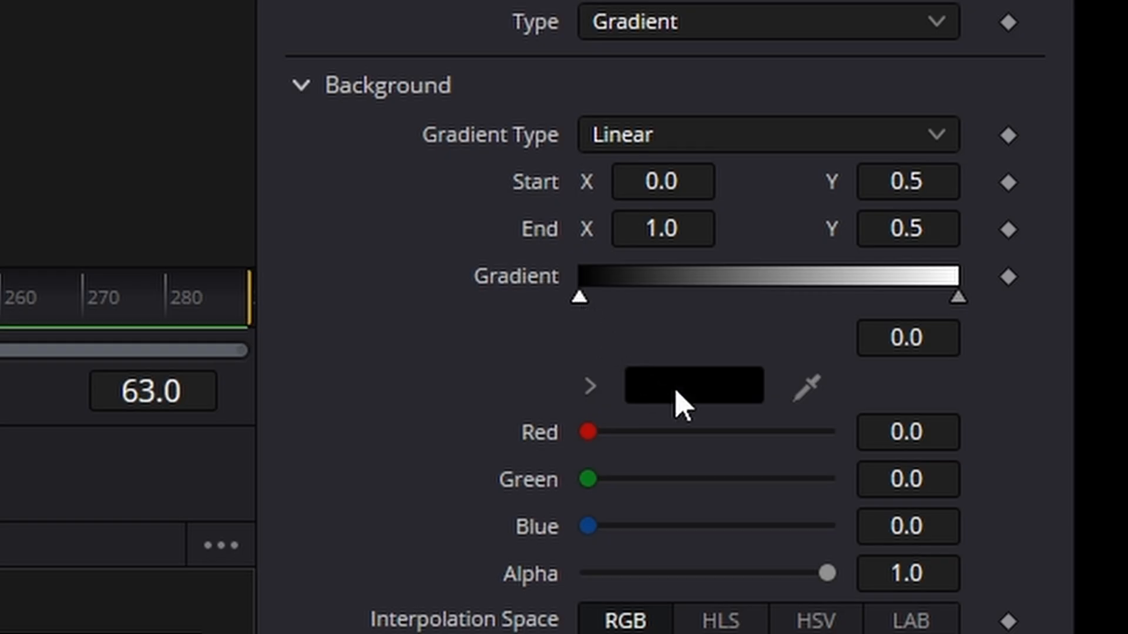
{"action": "left_click", "coordinate": [681, 404]}
{"action": "double_click", "coordinate": [720, 482]}
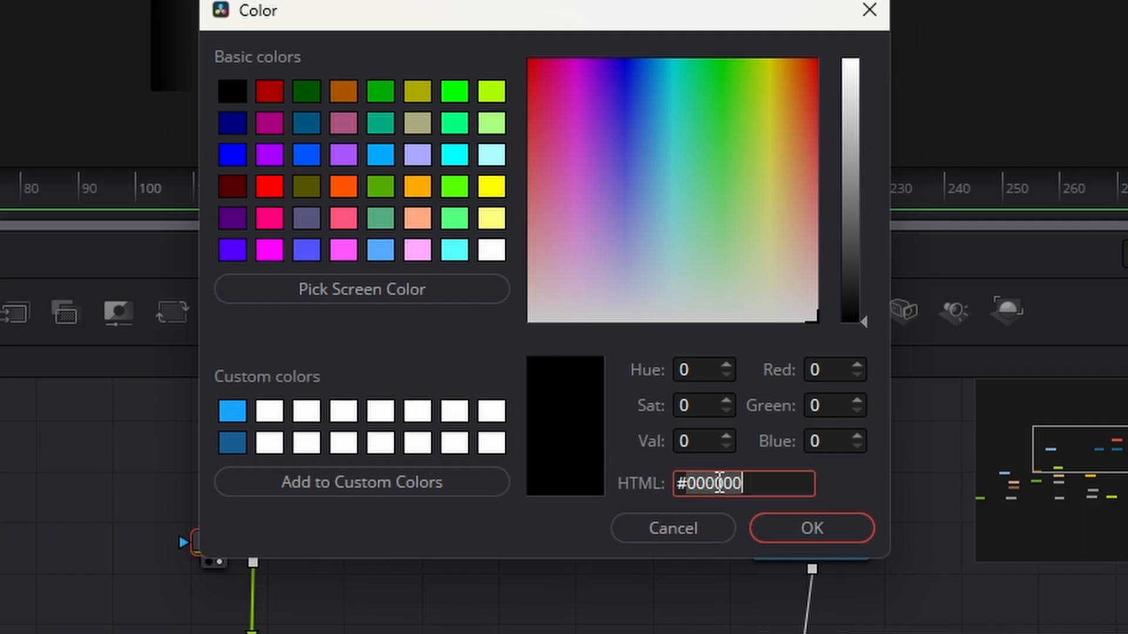
{"action": "key", "text": "ctrl+v"}
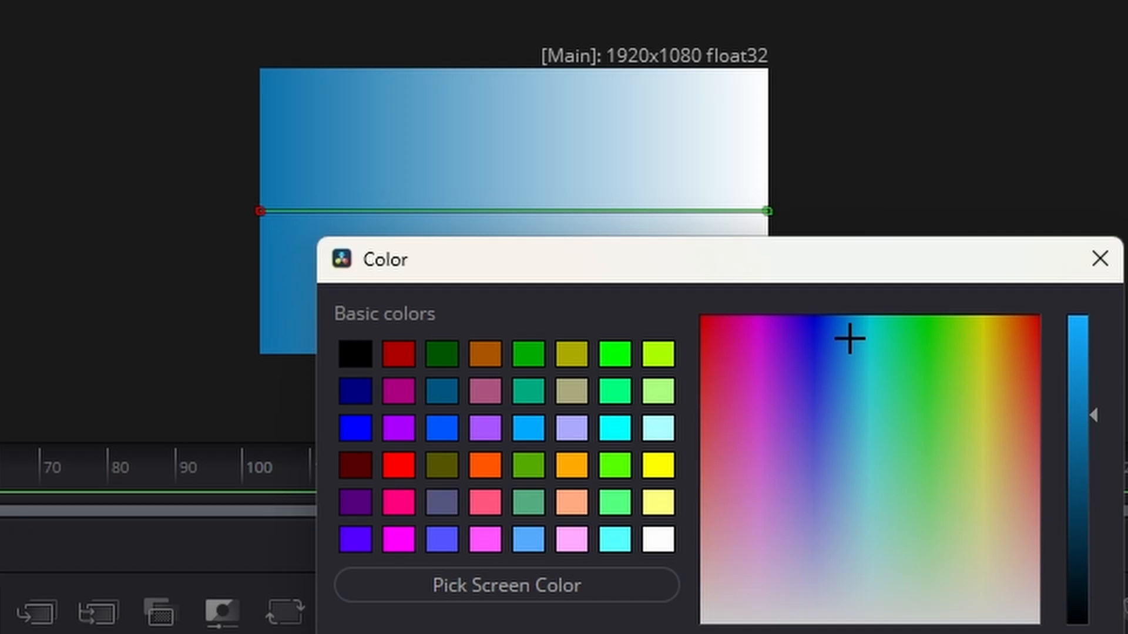
{"action": "key", "text": "Return"}
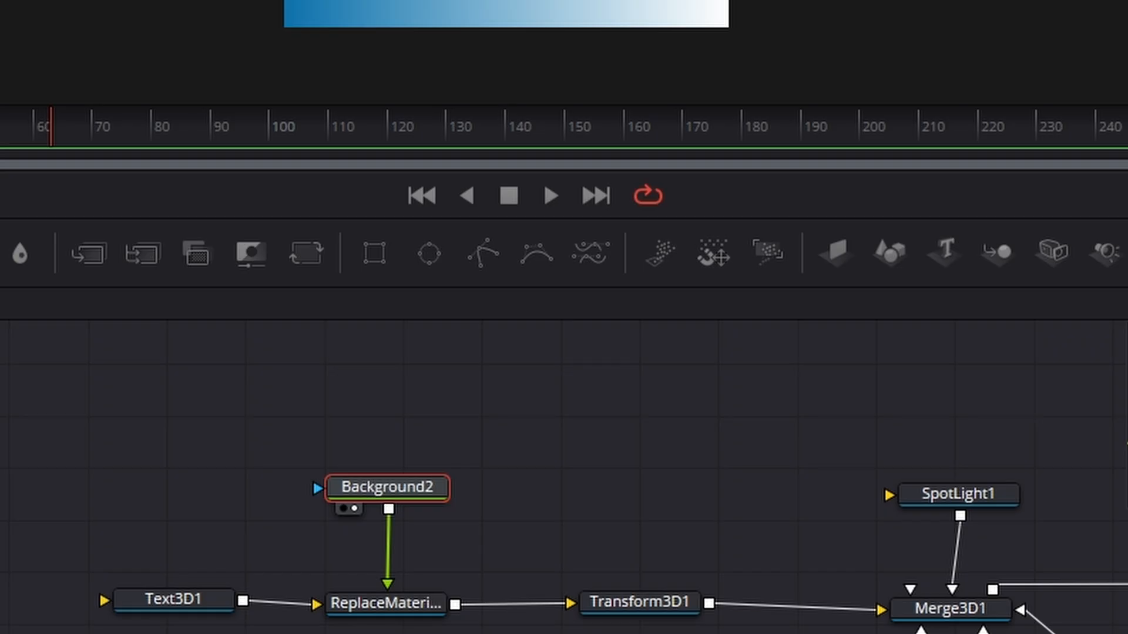
- Copy the second colour 14a5ff from the notes document and apply it to the end stop of Background2's gradient
{"action": "key", "text": "alt+Tab"}
{"action": "left_click", "coordinate": [408, 304]}
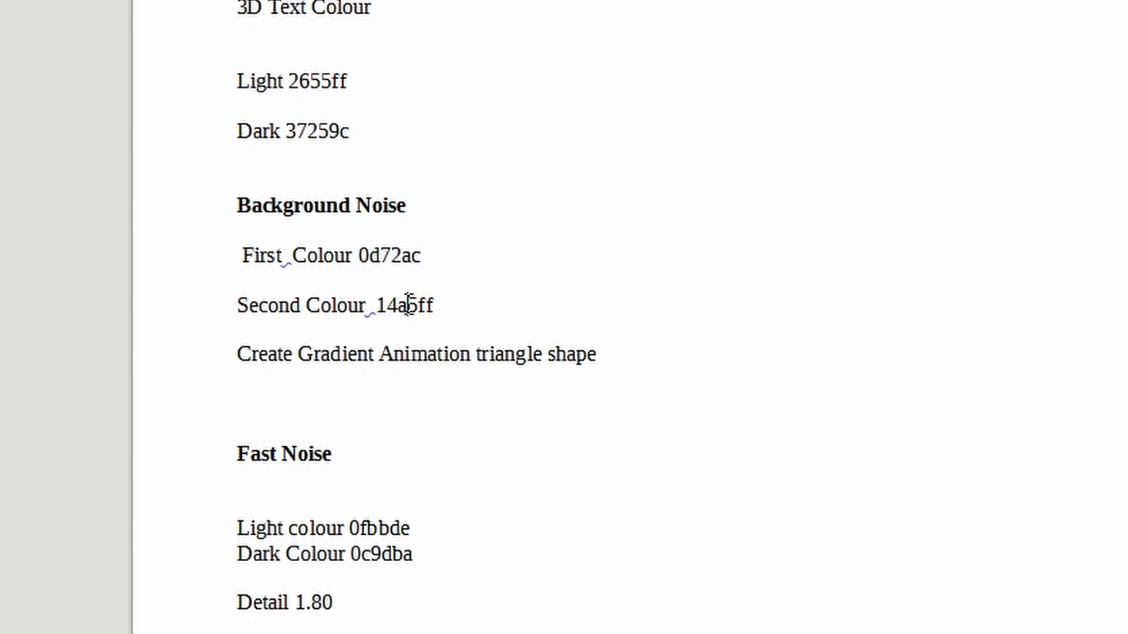
{"action": "double_click", "coordinate": [408, 304]}
{"action": "right_click", "coordinate": [408, 304]}
{"action": "left_click", "coordinate": [492, 356]}
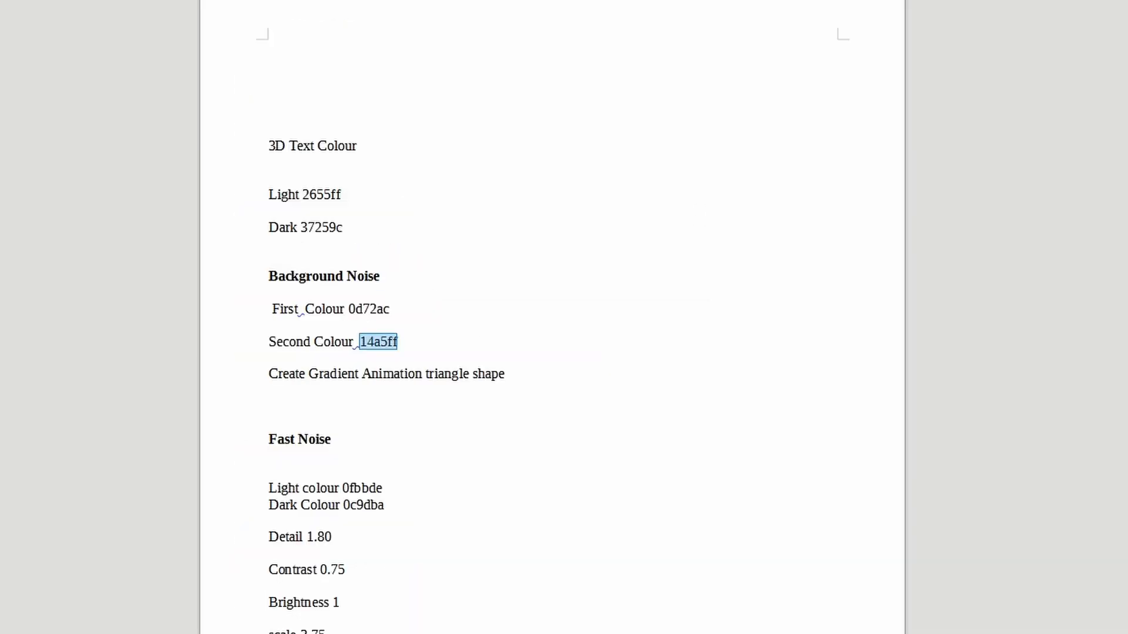
{"action": "key", "text": "alt+Tab"}
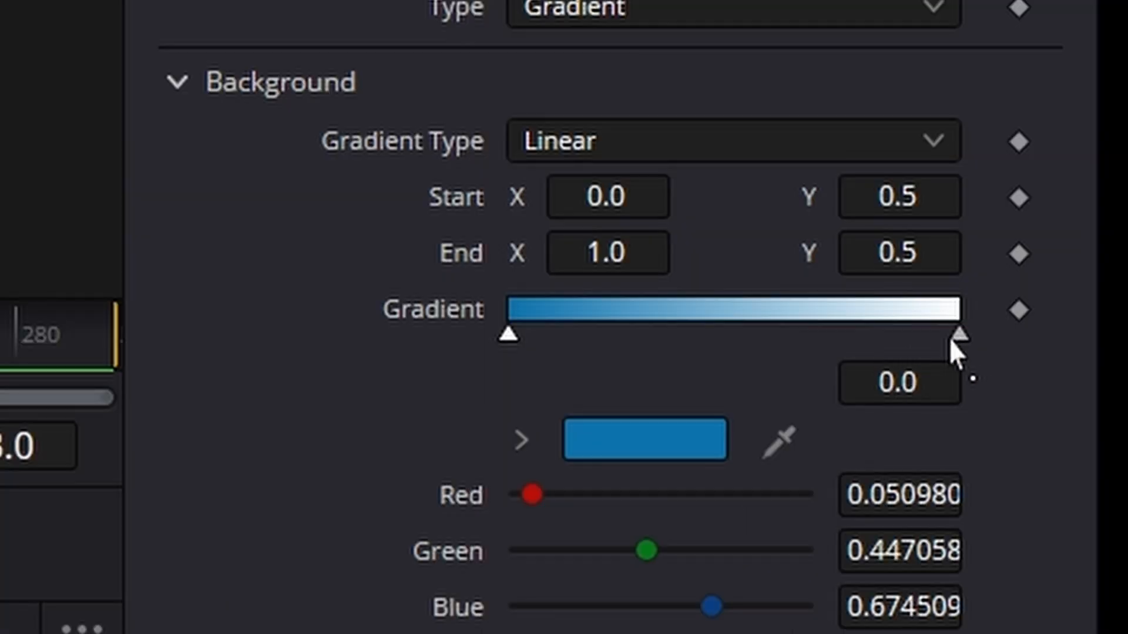
{"action": "left_click", "coordinate": [958, 336]}
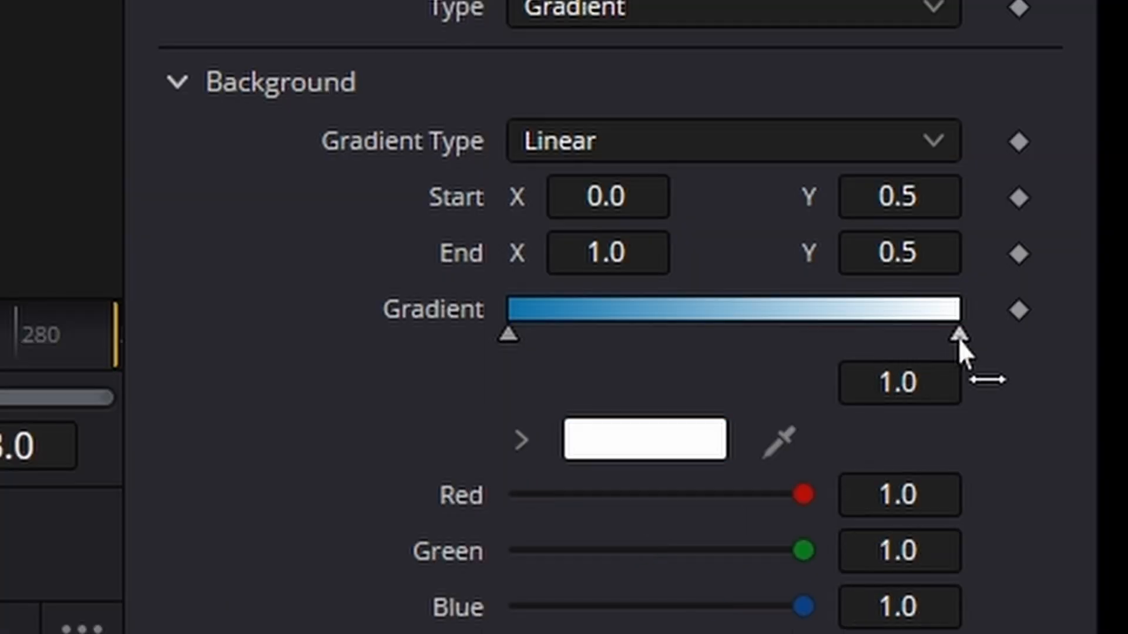
{"action": "left_click", "coordinate": [626, 461]}
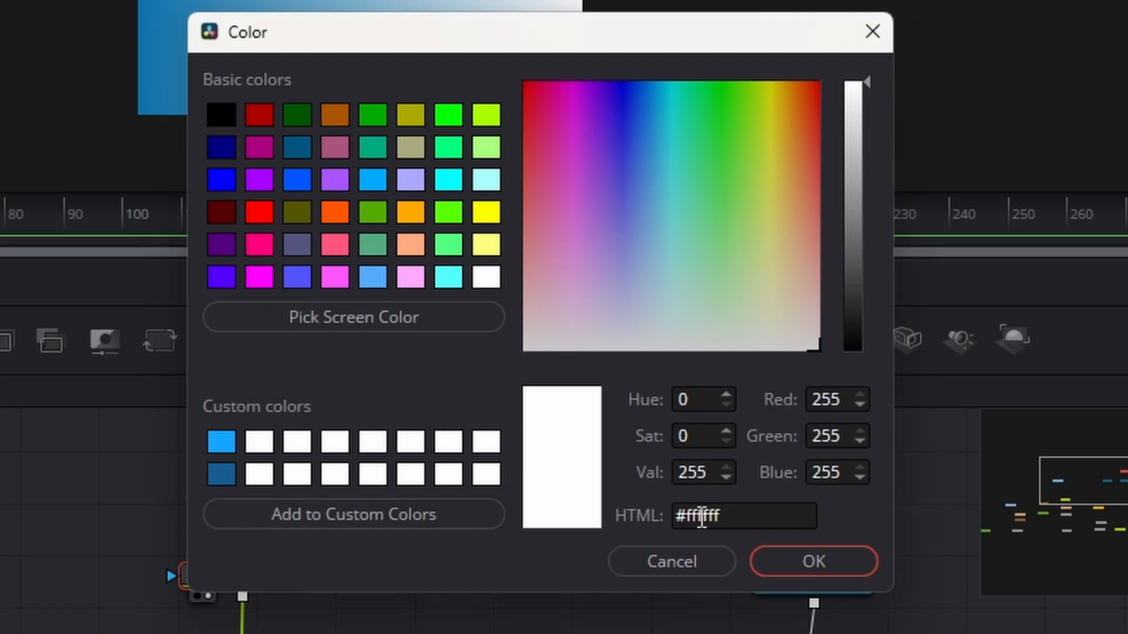
{"action": "double_click", "coordinate": [701, 517]}
{"action": "key", "text": "ctrl+v"}
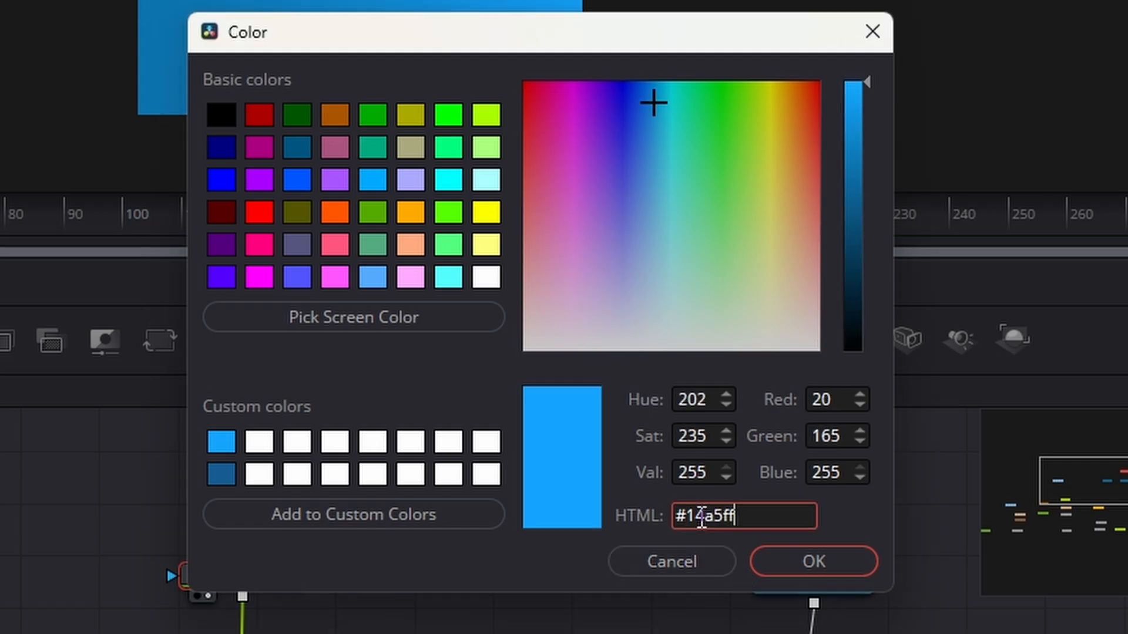
{"action": "left_click", "coordinate": [805, 566]}
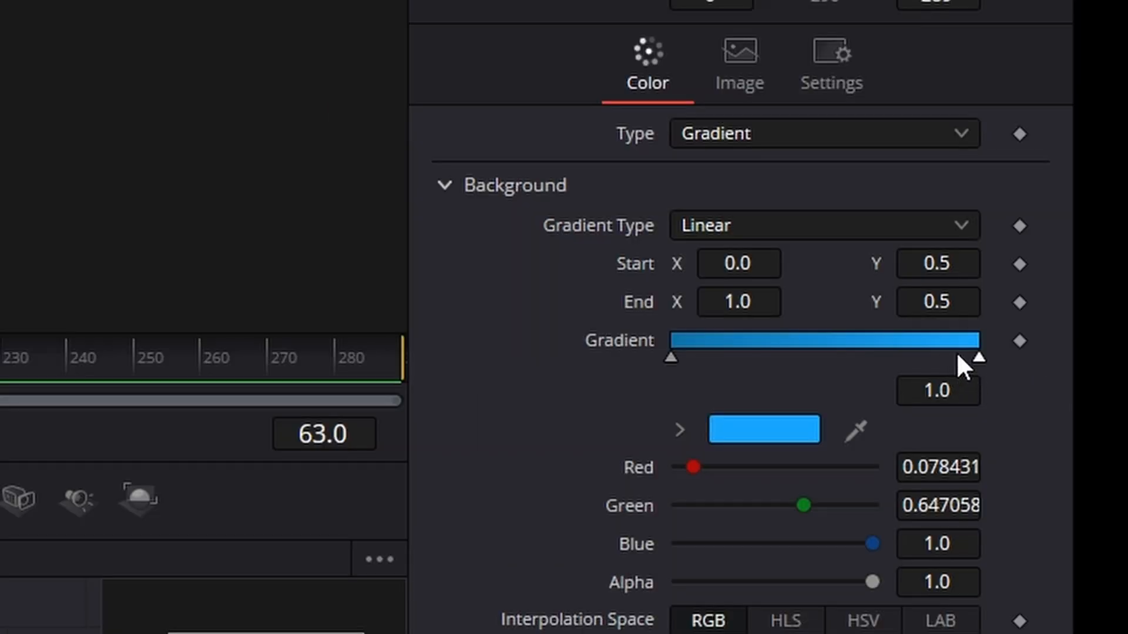
- Move the light blue stop to about 0.38 and slant the gradient from about X 0.26, Y 0.74 to X 0.94, Y 0.07
{"action": "left_click_drag", "start_coordinate": [981, 362], "coordinate": [784, 365]}
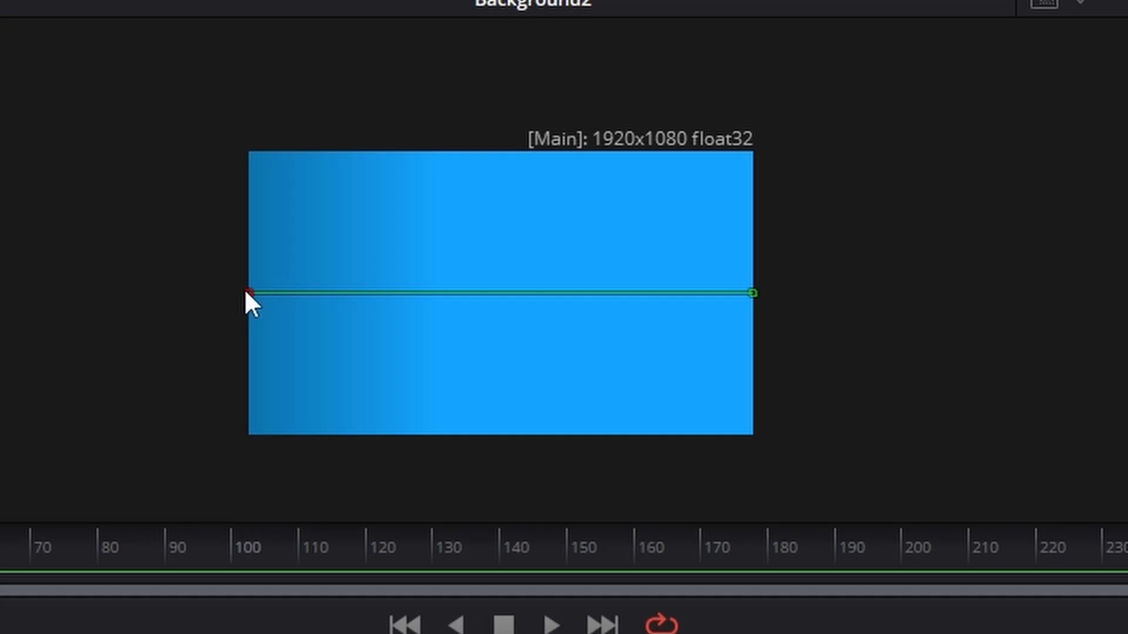
{"action": "left_click_drag", "start_coordinate": [816, 86], "coordinate": [914, 30]}
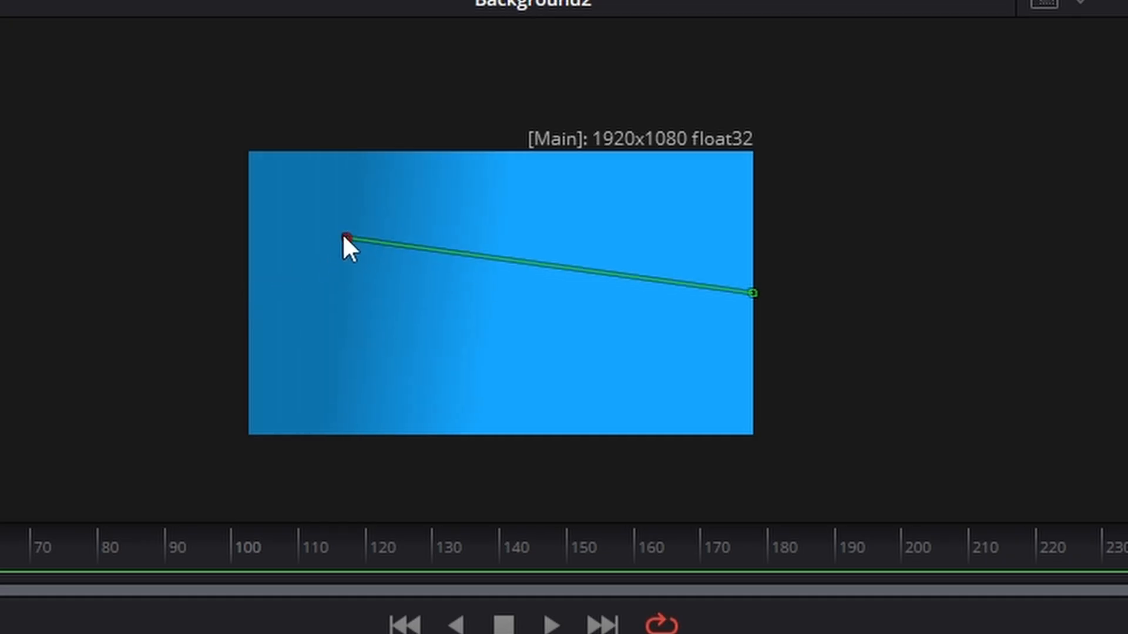
{"action": "left_click_drag", "start_coordinate": [345, 236], "coordinate": [377, 226]}
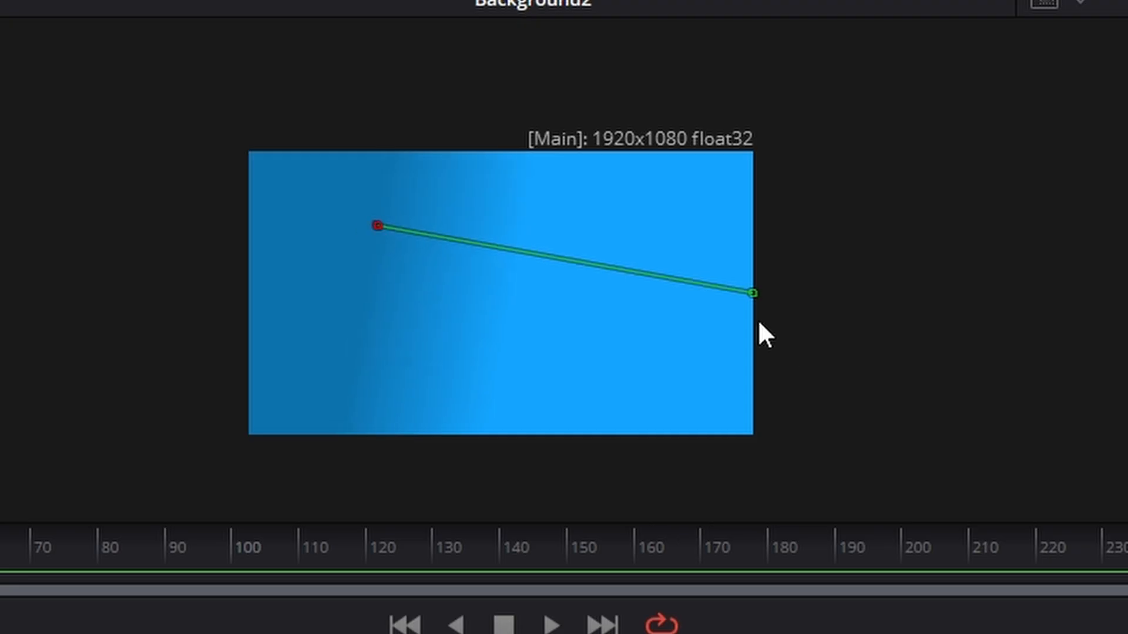
{"action": "left_click_drag", "start_coordinate": [753, 293], "coordinate": [714, 415]}
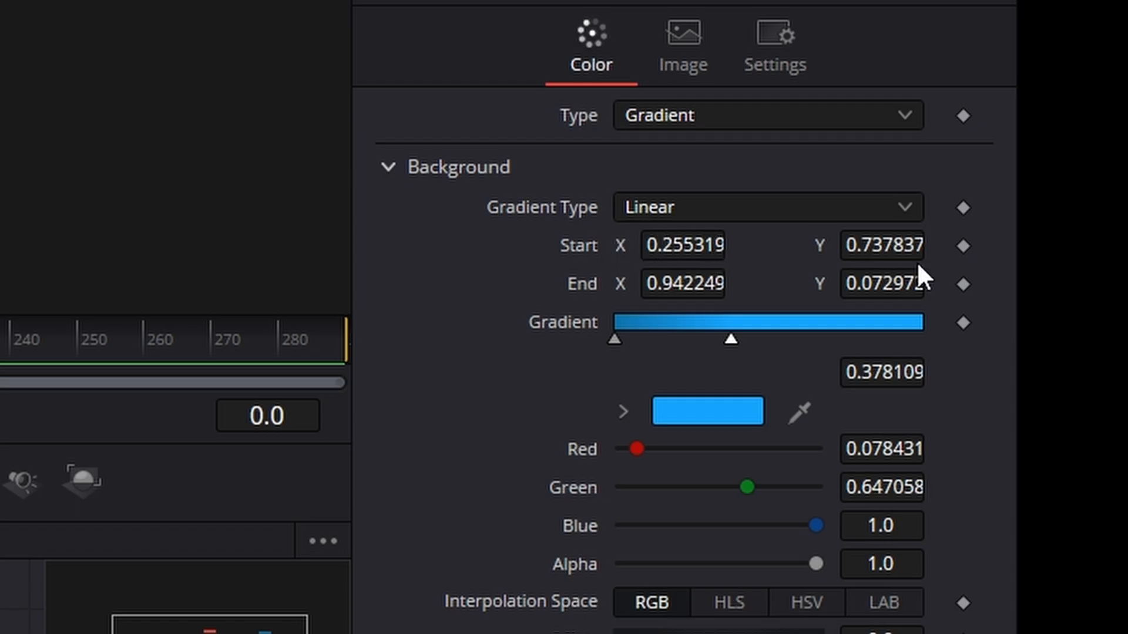
- Keyframe Background2's gradient Start from frame 0 along a triangular path, with corners near frames 40 and 89, returning to its origin at frame 140
{"action": "left_click", "coordinate": [963, 247]}
{"action": "left_click", "coordinate": [303, 346]}
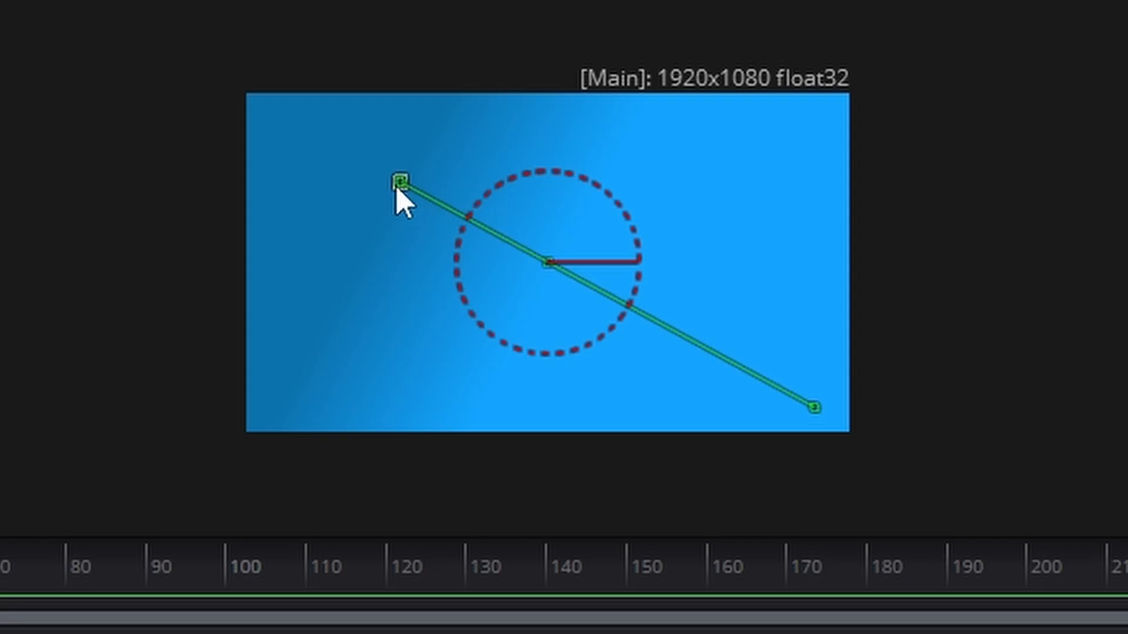
{"action": "left_click_drag", "start_coordinate": [399, 183], "coordinate": [636, 183]}
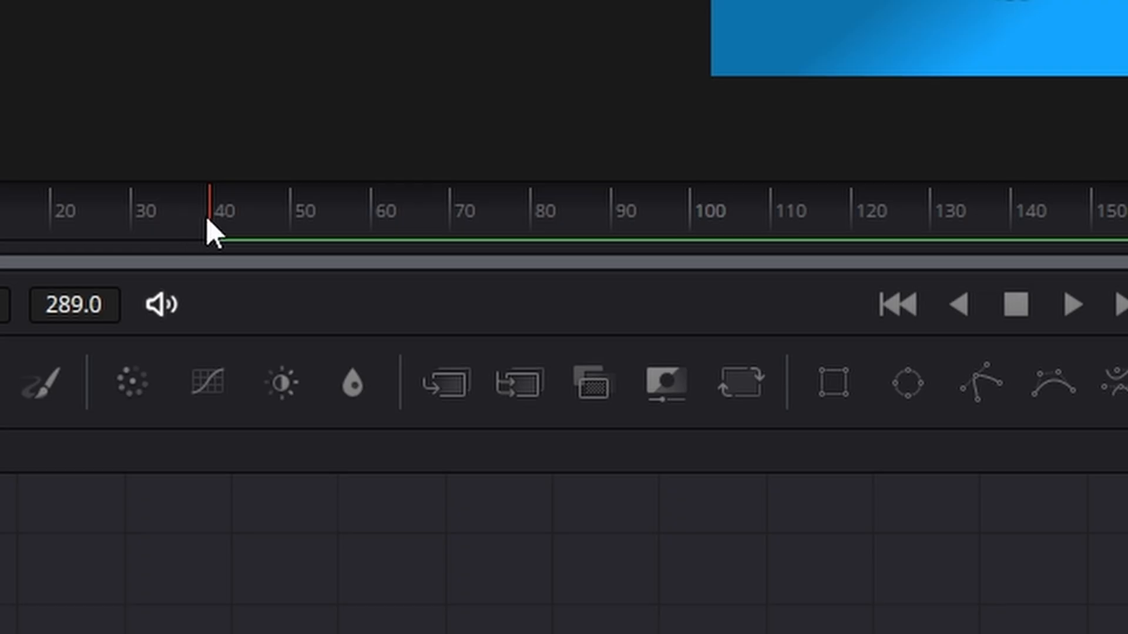
{"action": "left_click_drag", "start_coordinate": [207, 220], "coordinate": [648, 392]}
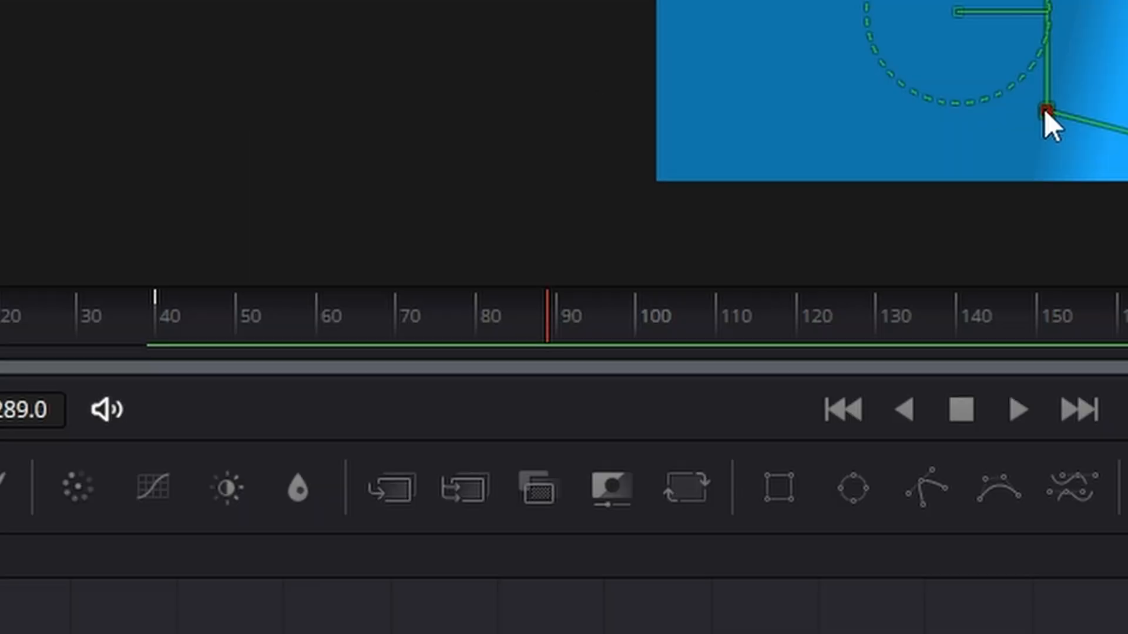
{"action": "left_click_drag", "start_coordinate": [529, 334], "coordinate": [963, 344]}
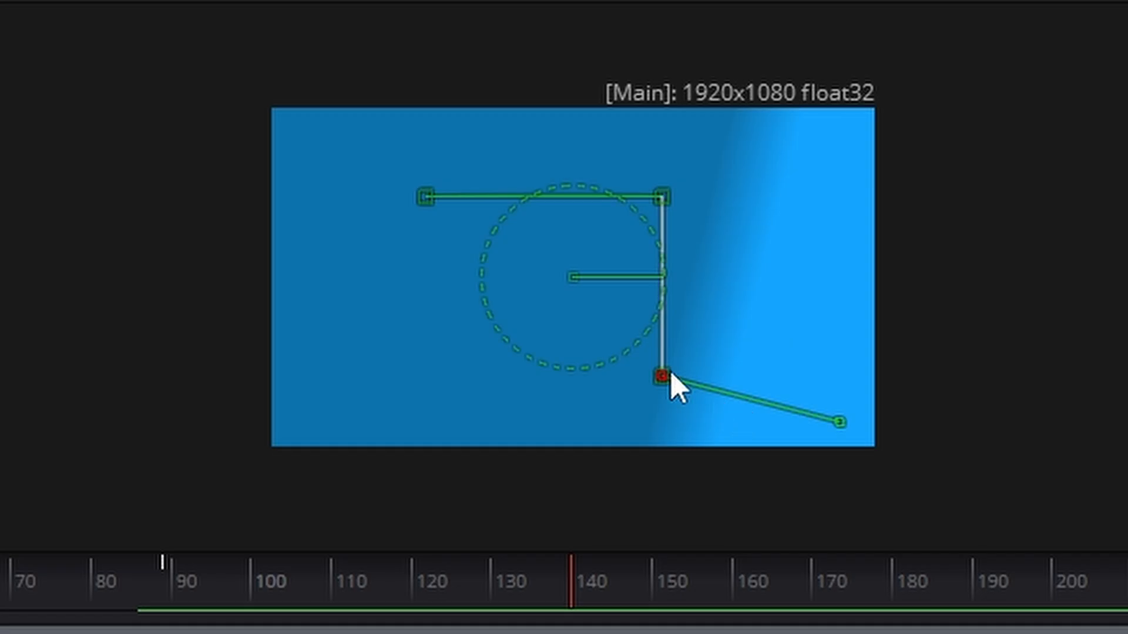
{"action": "left_click_drag", "start_coordinate": [662, 378], "coordinate": [434, 195]}
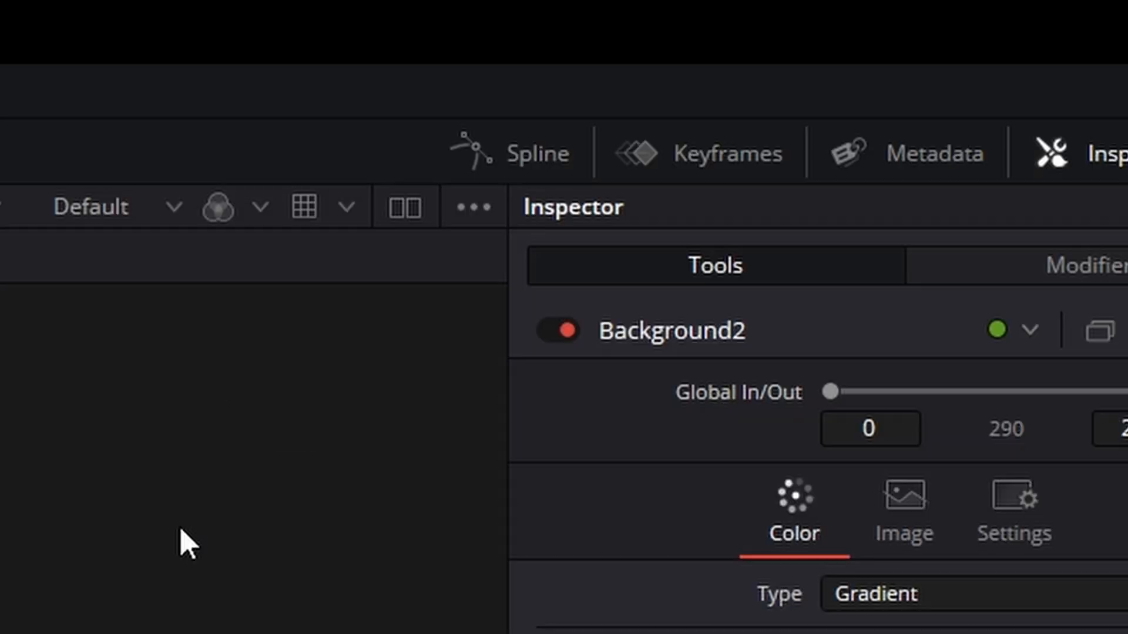
- Smooth all keyframes of Background2's Start path displacement curve in the Spline editor and set the curve to loop
{"action": "left_click", "coordinate": [529, 154]}
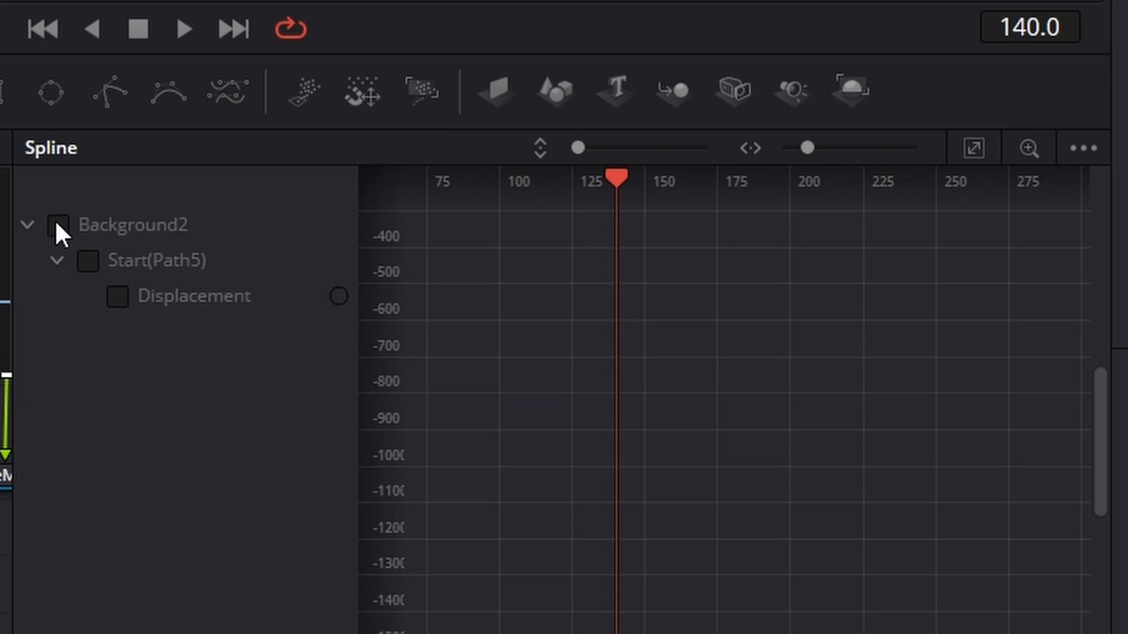
{"action": "left_click", "coordinate": [58, 225]}
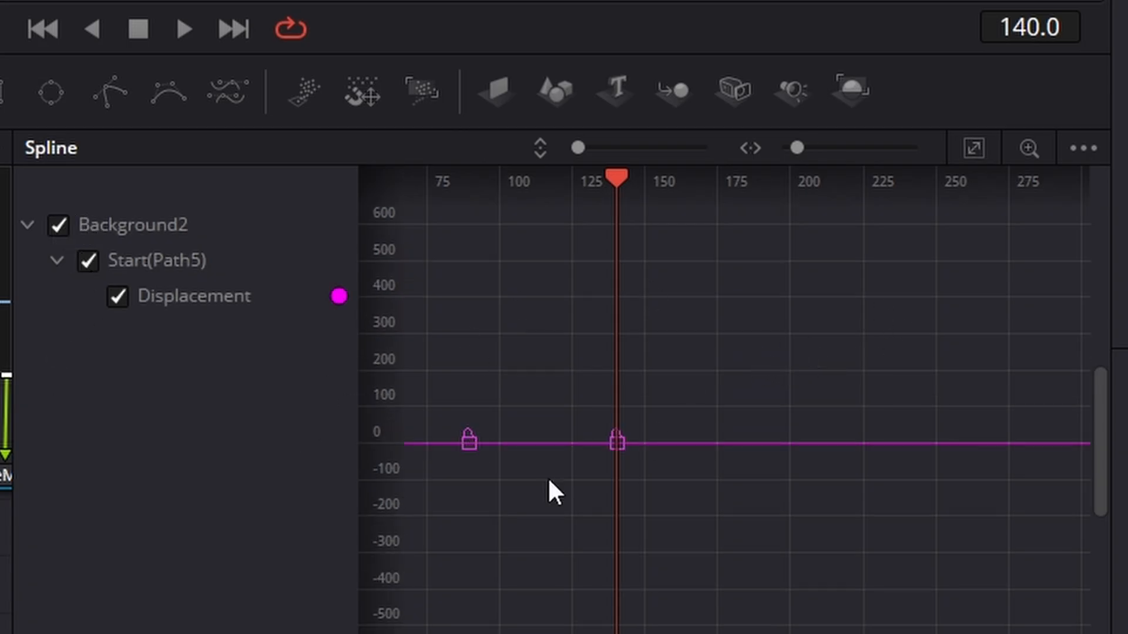
{"action": "scroll", "coordinate": [724, 399], "scroll_direction": "left", "scroll_amount": 10}
{"action": "scroll", "coordinate": [724, 399], "scroll_direction": "right", "scroll_amount": 8}
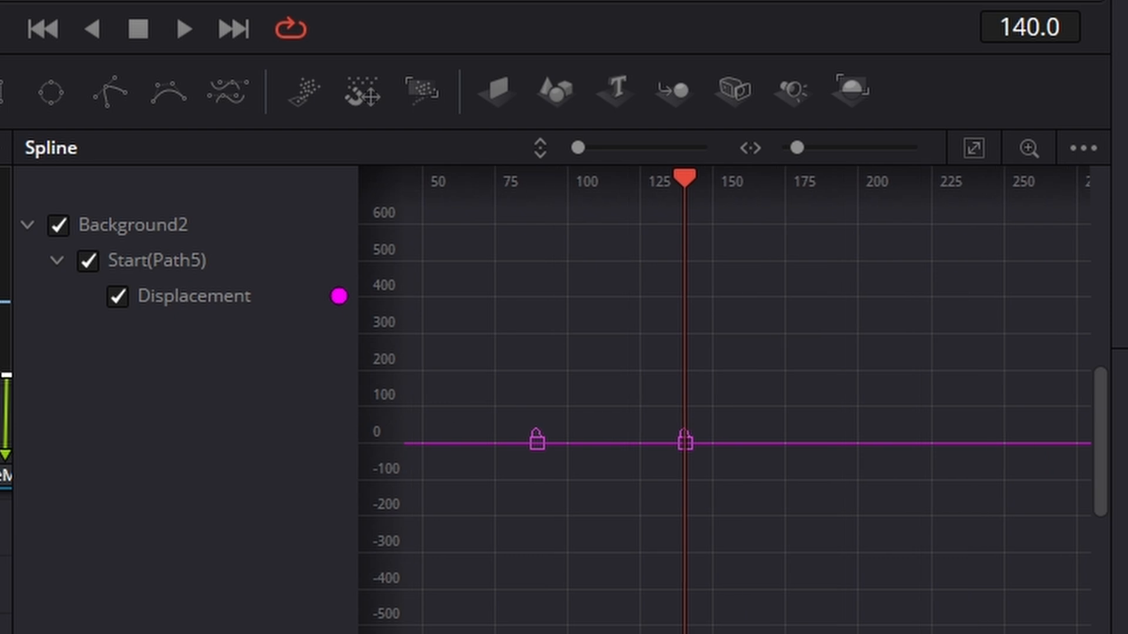
{"action": "scroll", "coordinate": [724, 400], "scroll_direction": "left", "scroll_amount": 4}
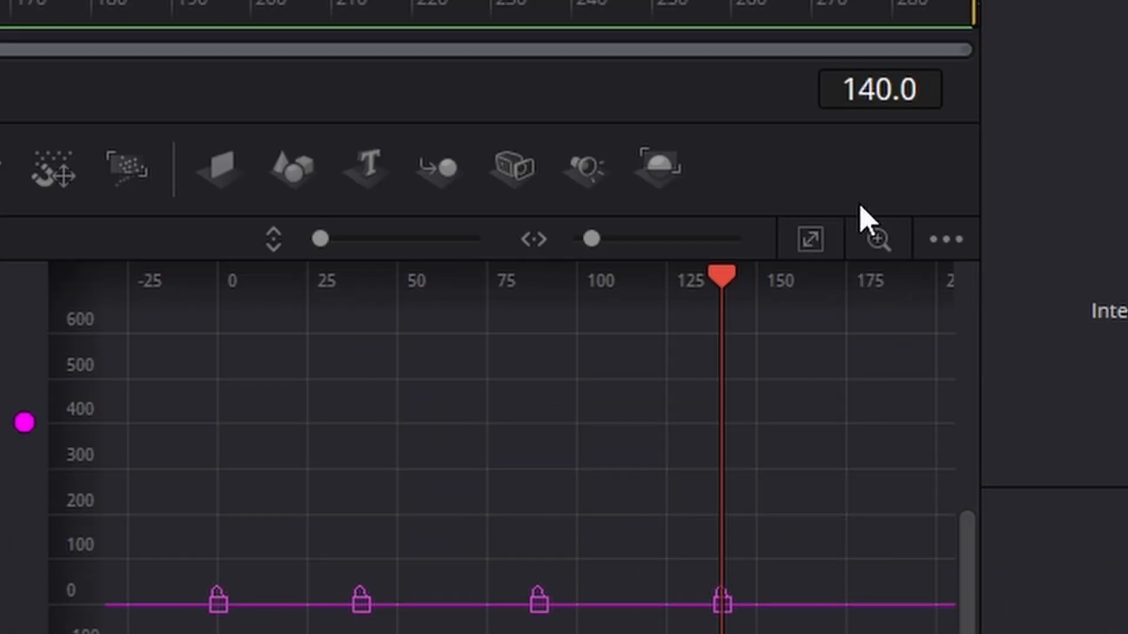
{"action": "left_click", "coordinate": [812, 240]}
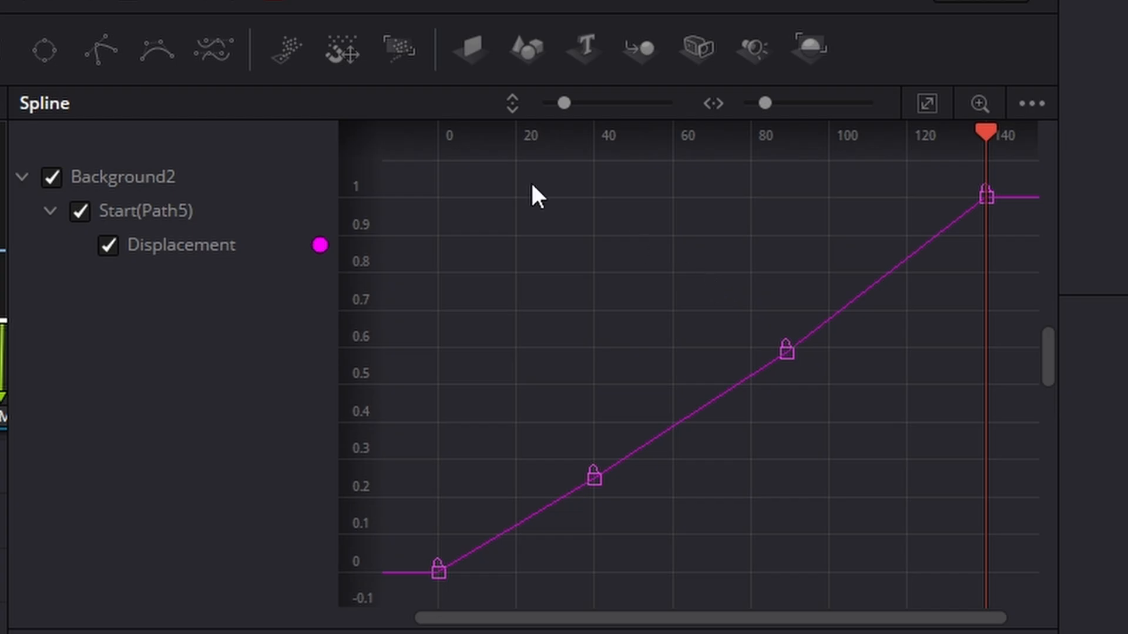
{"action": "left_click_drag", "start_coordinate": [427, 215], "coordinate": [1016, 631]}
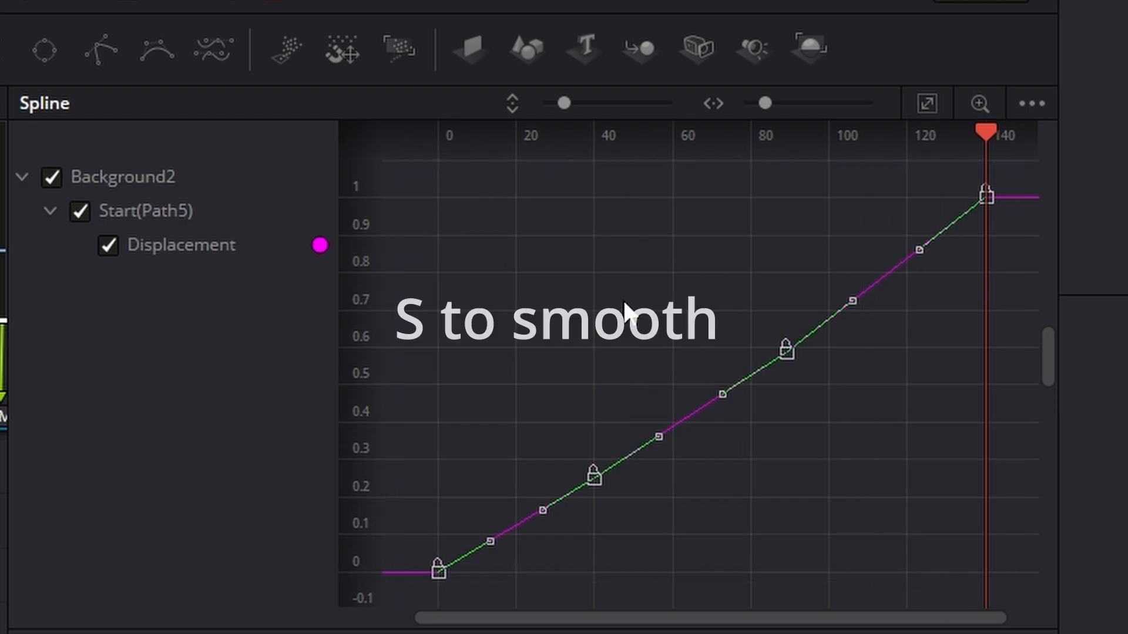
{"action": "key", "text": "s"}
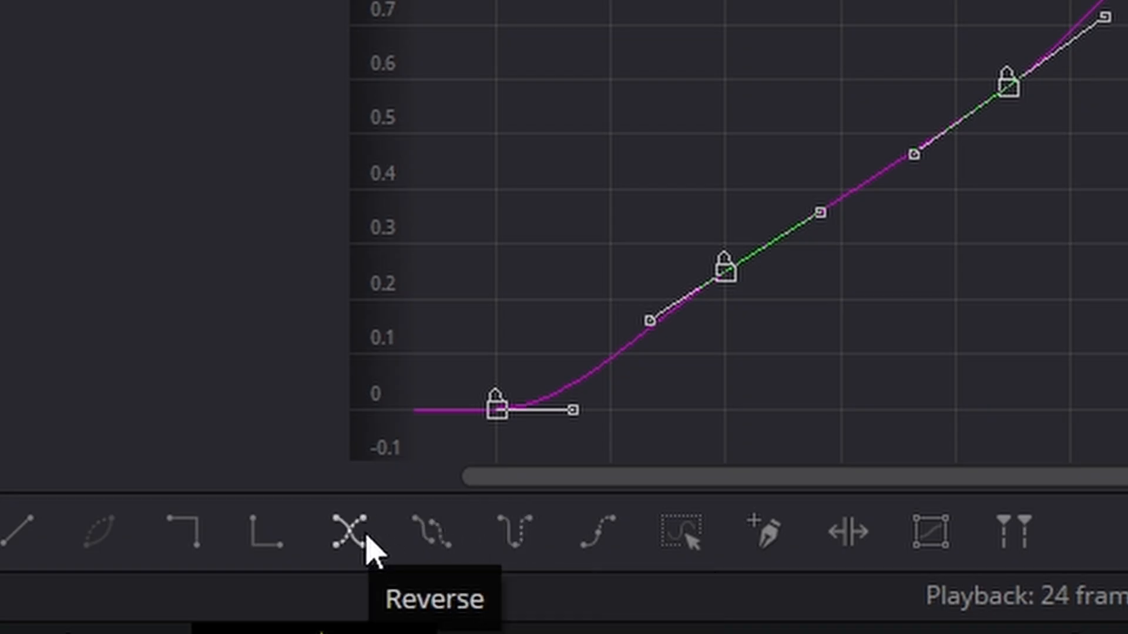
{"action": "left_click", "coordinate": [445, 549]}
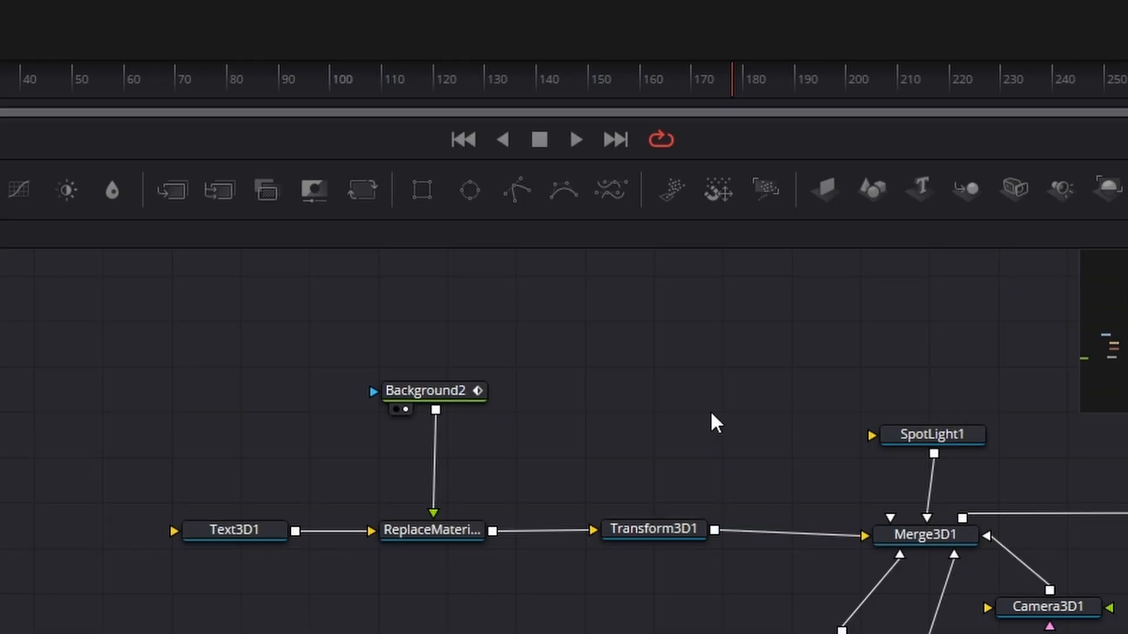
- Add a Fast Noise node above Background2, connected to its mask input, and line both nodes up over Replace Material 3D
{"action": "left_click", "coordinate": [437, 390]}
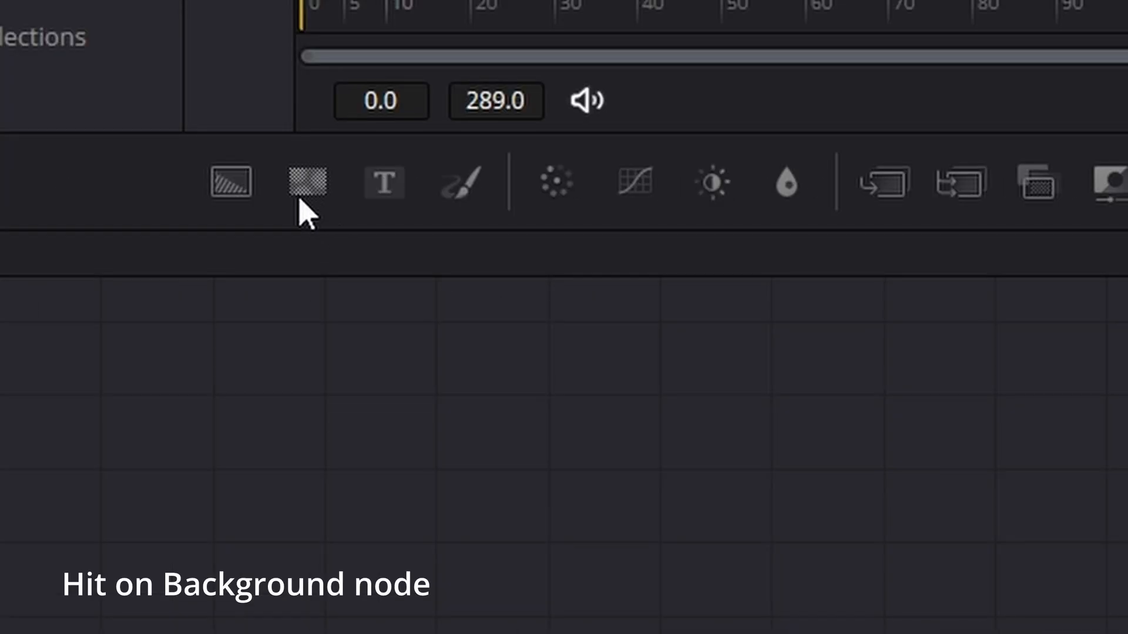
{"action": "left_click", "coordinate": [308, 182]}
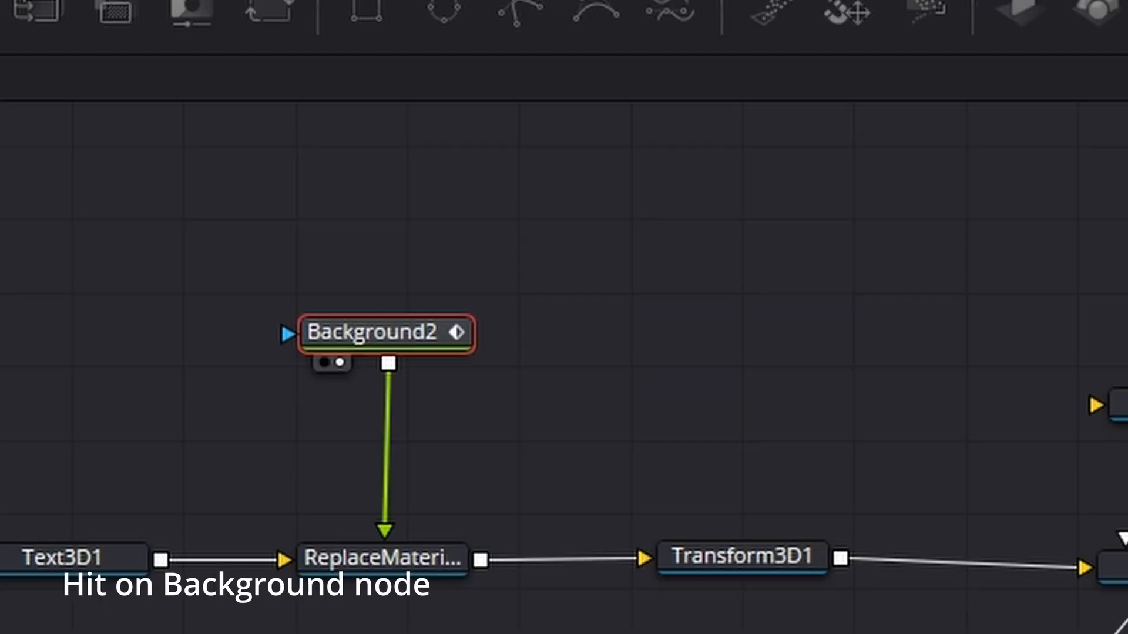
{"action": "left_click_drag", "start_coordinate": [394, 353], "coordinate": [312, 259]}
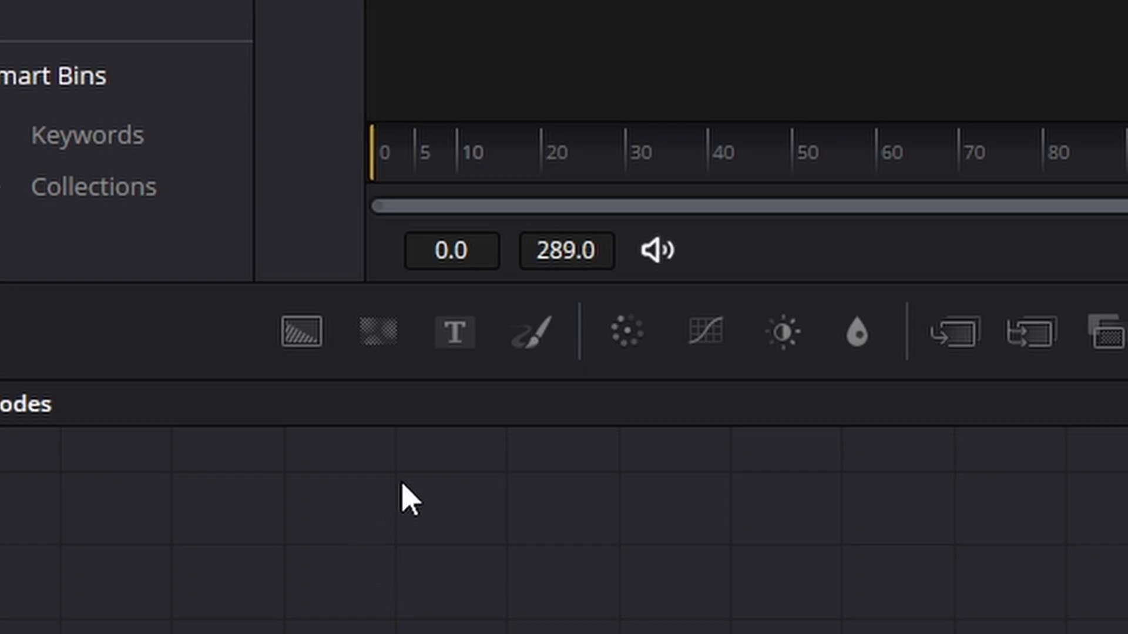
{"action": "left_click_drag", "start_coordinate": [383, 341], "coordinate": [656, 546]}
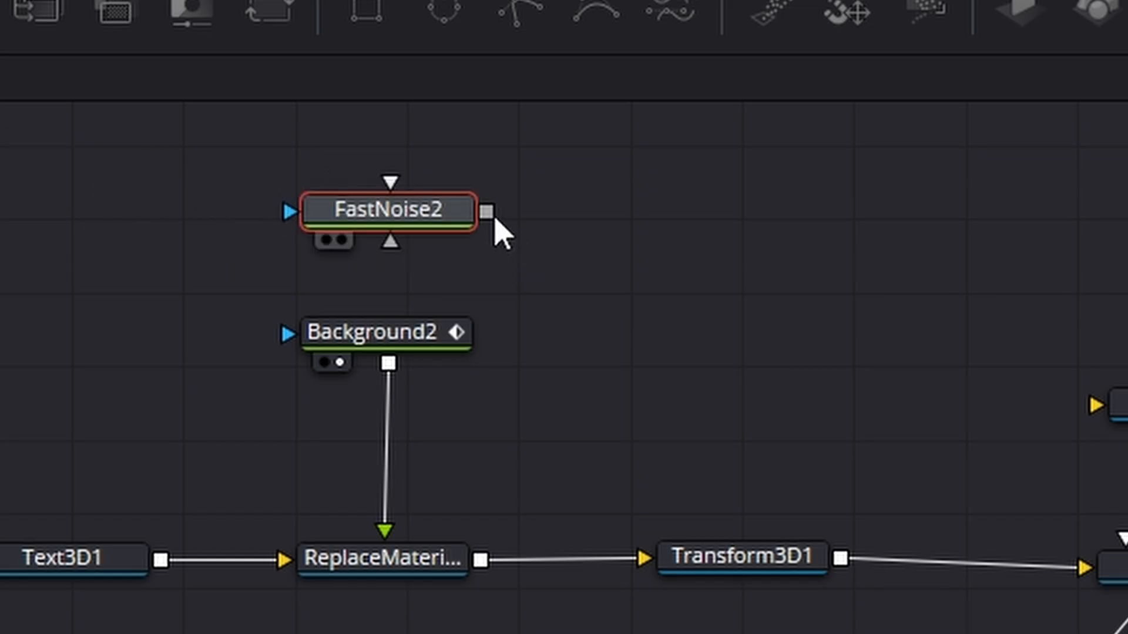
{"action": "left_click_drag", "start_coordinate": [487, 212], "coordinate": [433, 352]}
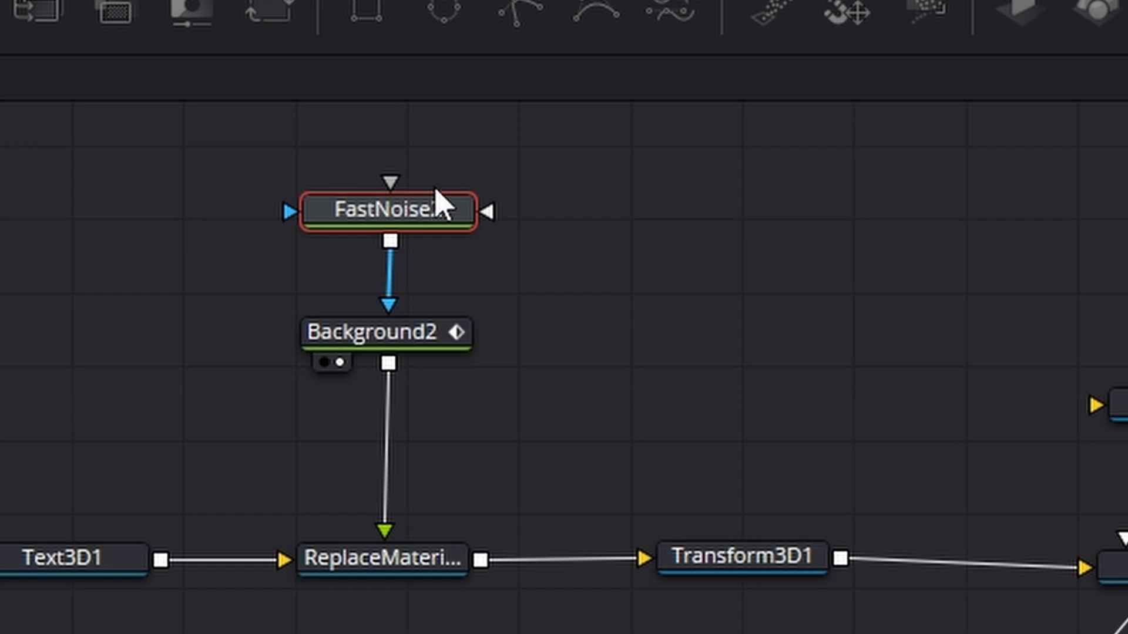
{"action": "mouse_move", "coordinate": [438, 201]}
{"action": "left_mouse_down"}
{"action": "mouse_move", "coordinate": [429, 247]}
{"action": "mouse_move", "coordinate": [427, 220]}
{"action": "left_mouse_up"}
{"action": "left_click_drag", "start_coordinate": [410, 341], "coordinate": [406, 363]}
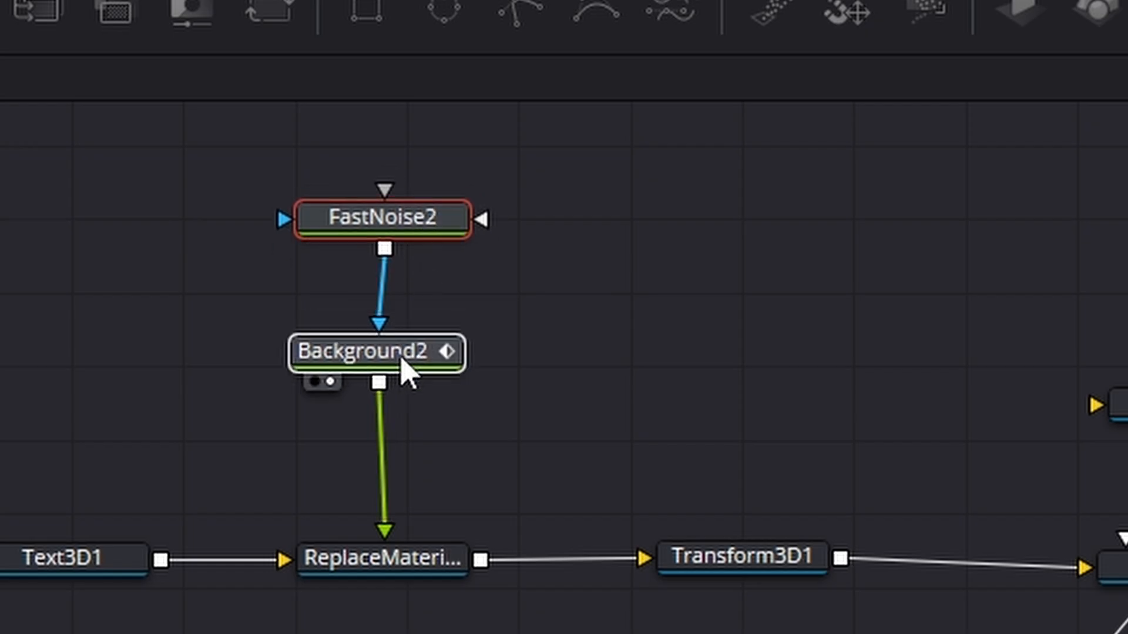
{"action": "left_click_drag", "start_coordinate": [399, 225], "coordinate": [398, 244]}
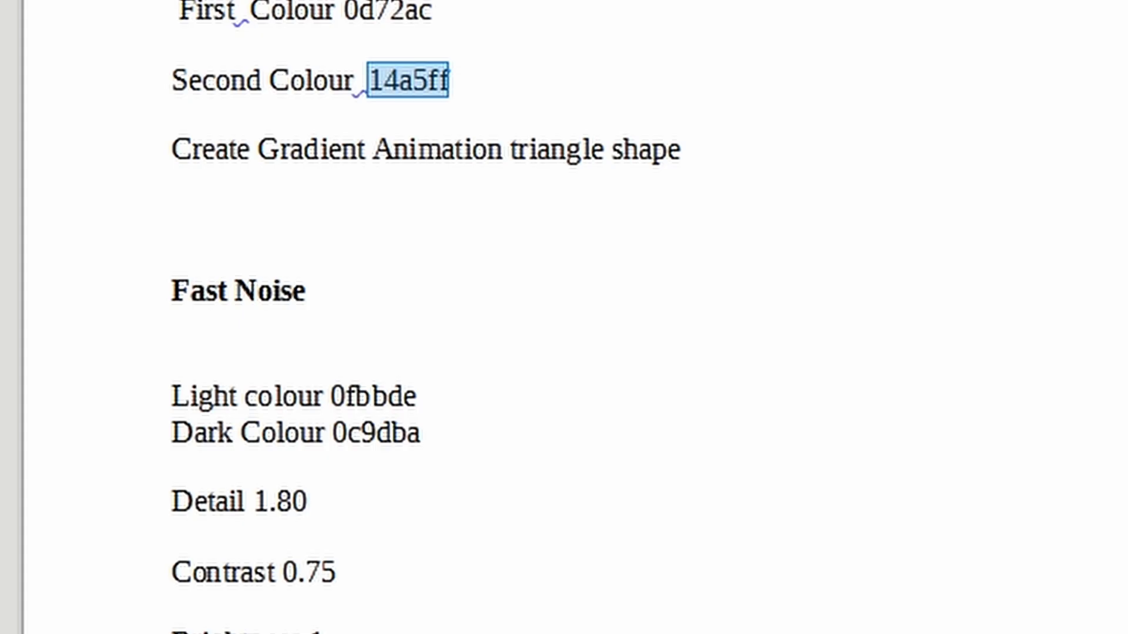
- Copy the light colour 0fbbde from the Fast Noise section of the notes document and apply it as FastNoise2's Color 1
{"action": "scroll", "coordinate": [358, 252], "scroll_direction": "down", "scroll_amount": 3}
{"action": "double_click", "coordinate": [356, 253]}
{"action": "right_click", "coordinate": [361, 260]}
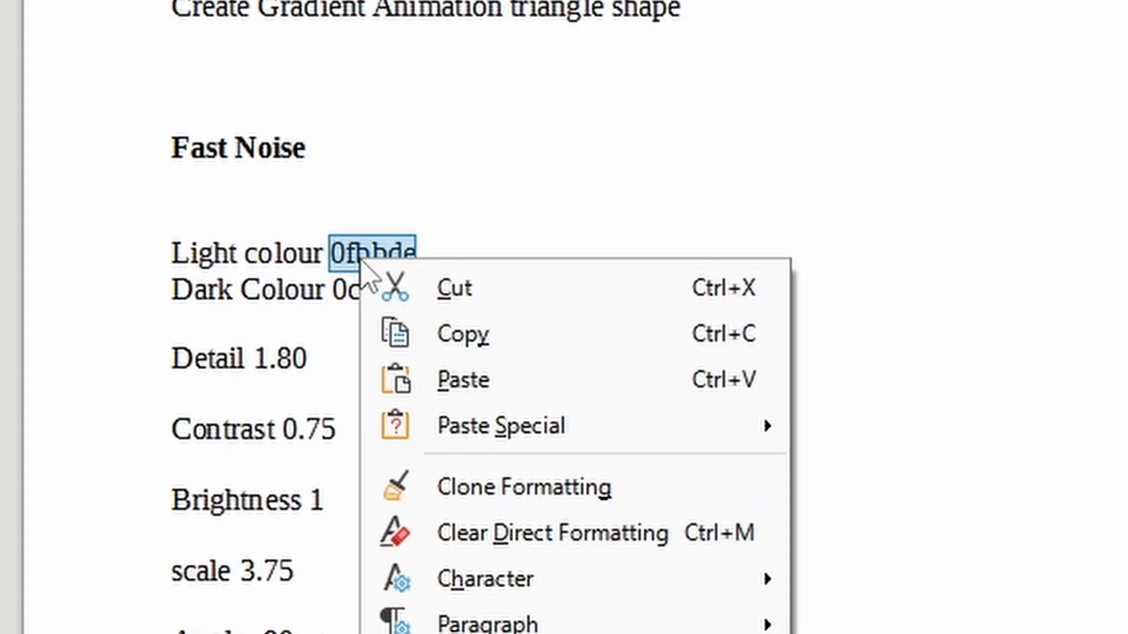
{"action": "left_click", "coordinate": [532, 336]}
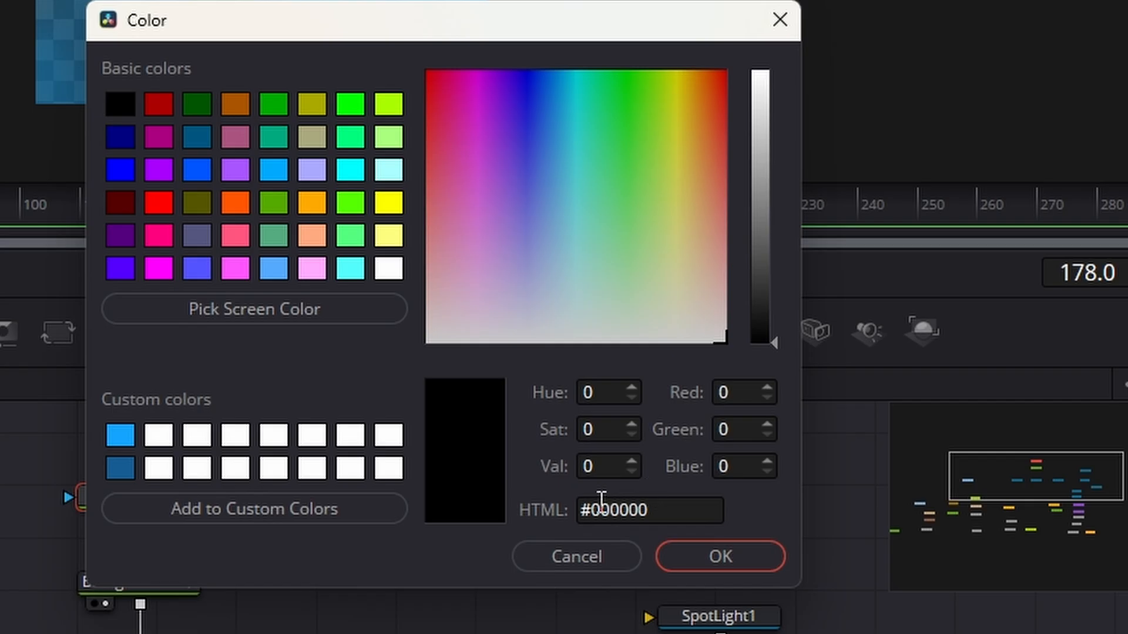
{"action": "left_click", "coordinate": [607, 506]}
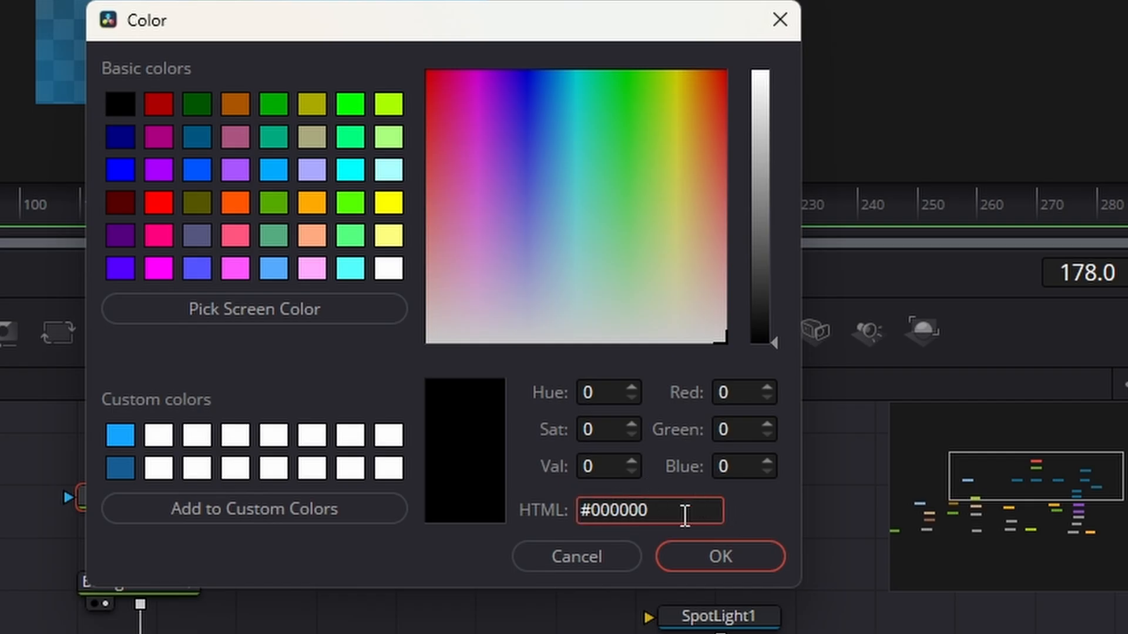
{"action": "left_click_drag", "start_coordinate": [685, 515], "coordinate": [477, 531]}
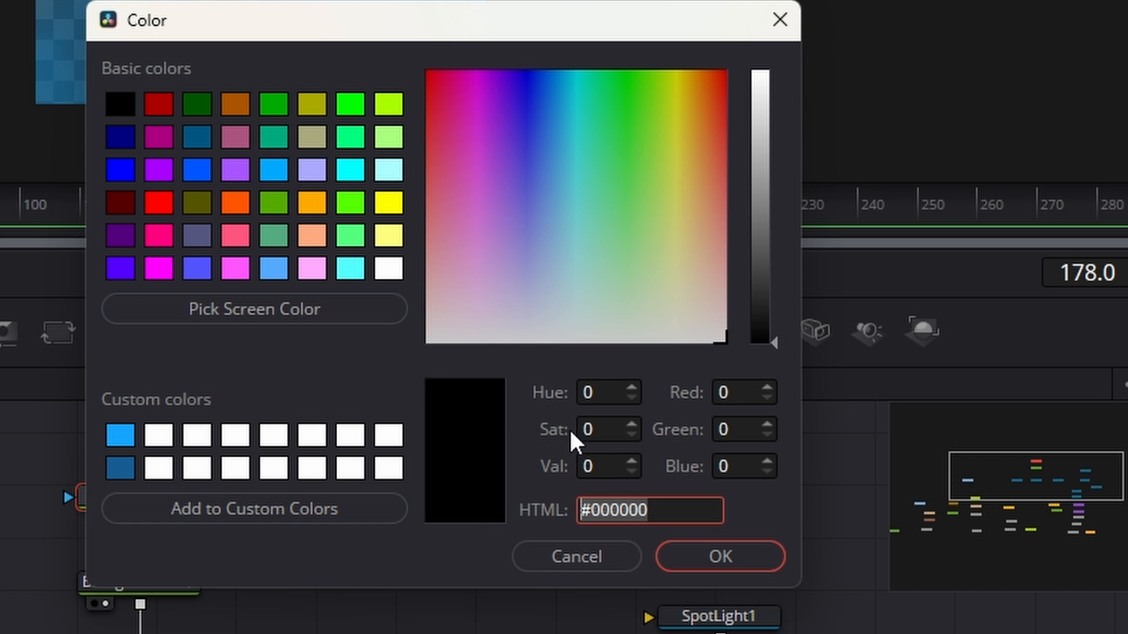
{"action": "left_click", "coordinate": [655, 516]}
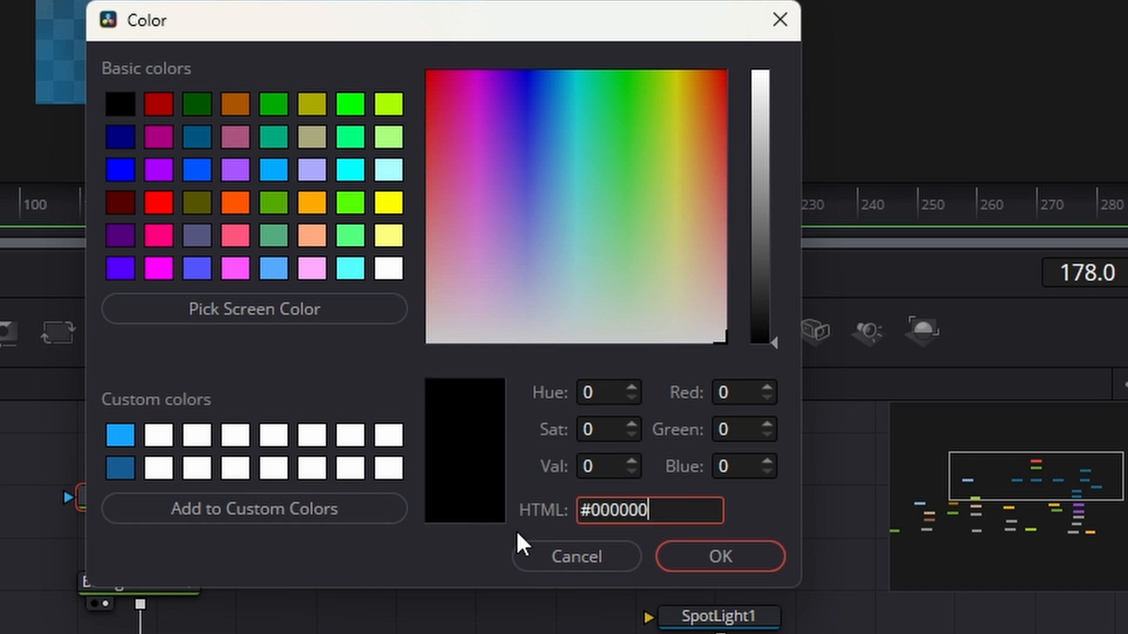
{"action": "double_click", "coordinate": [609, 520]}
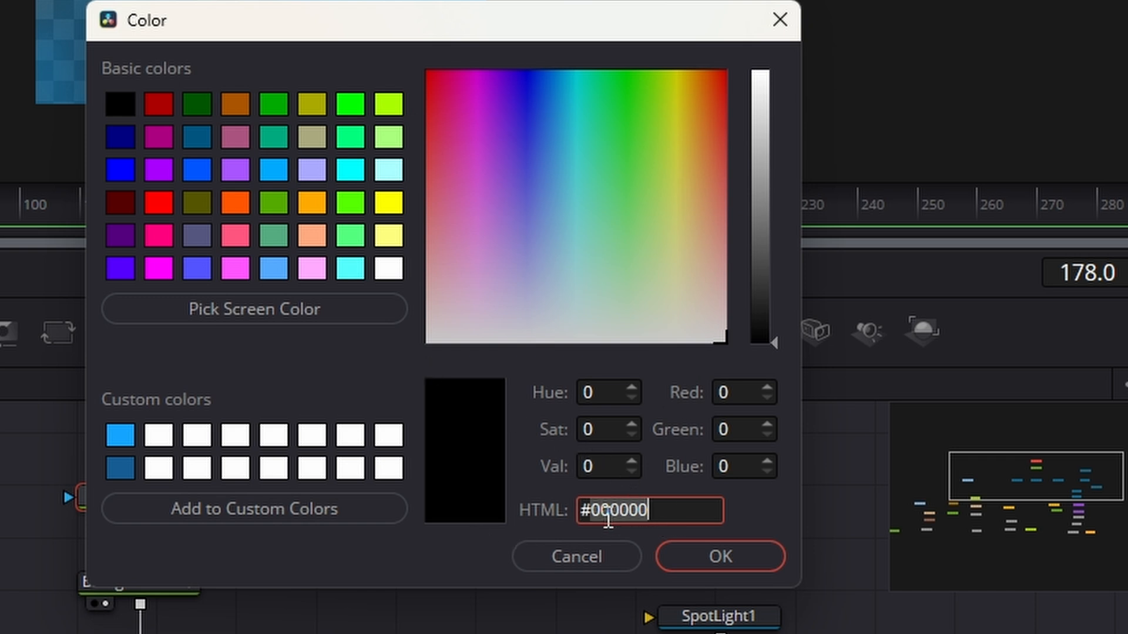
{"action": "key", "text": "ctrl+v"}
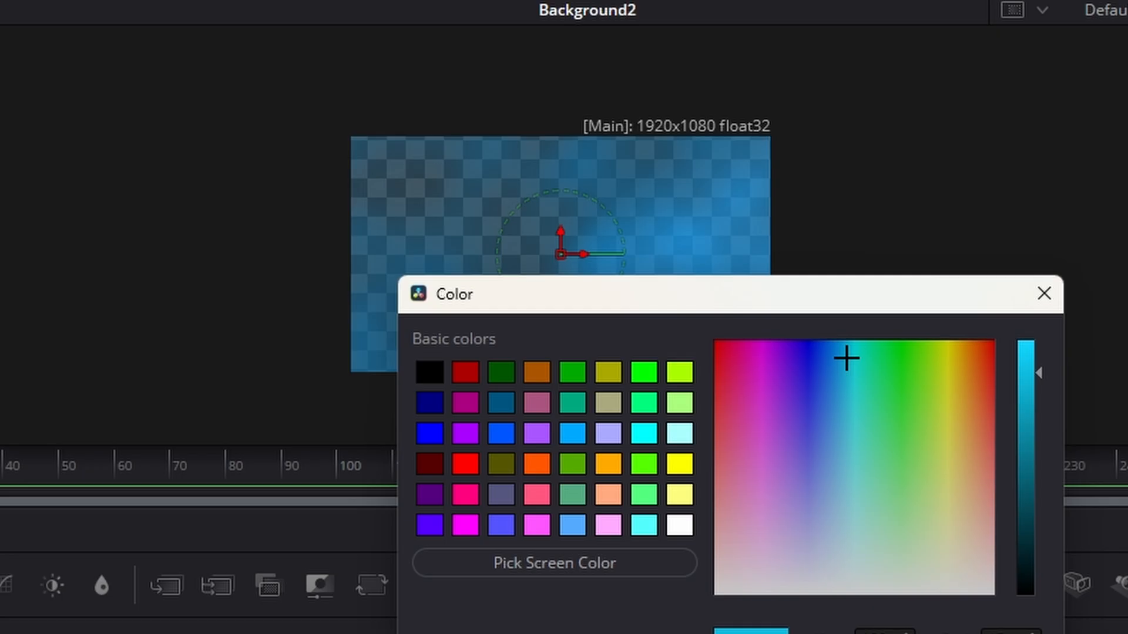
{"action": "left_click", "coordinate": [726, 553]}
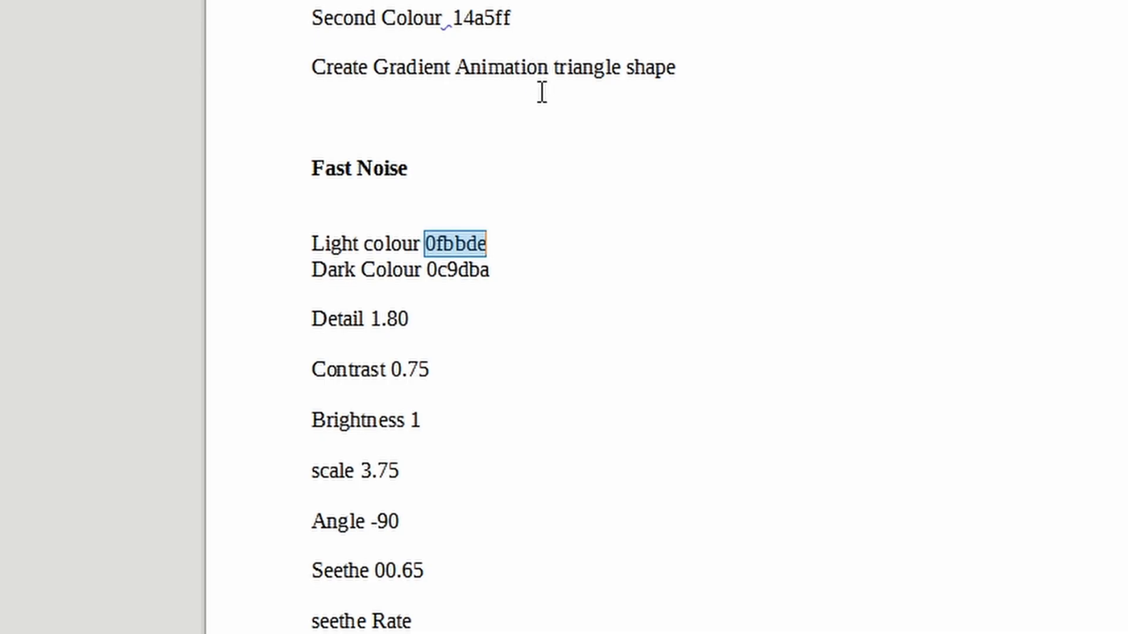
- Copy the dark colour 0c9dba from the notes document and apply it as FastNoise2's Color 2
{"action": "double_click", "coordinate": [468, 270]}
{"action": "right_click", "coordinate": [468, 271]}
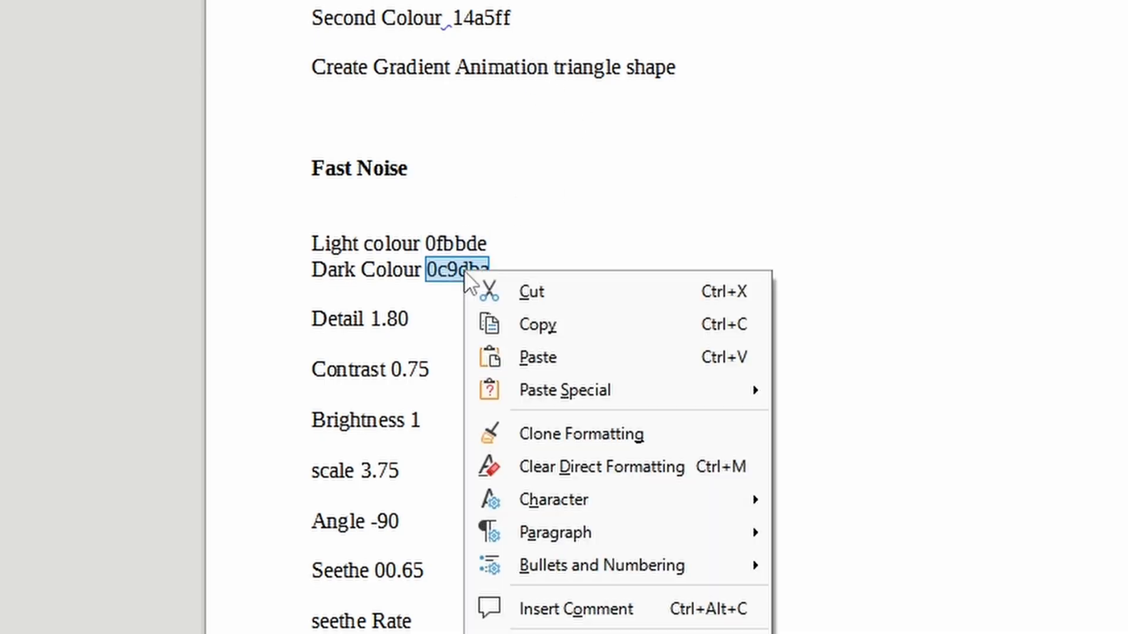
{"action": "left_click", "coordinate": [604, 332]}
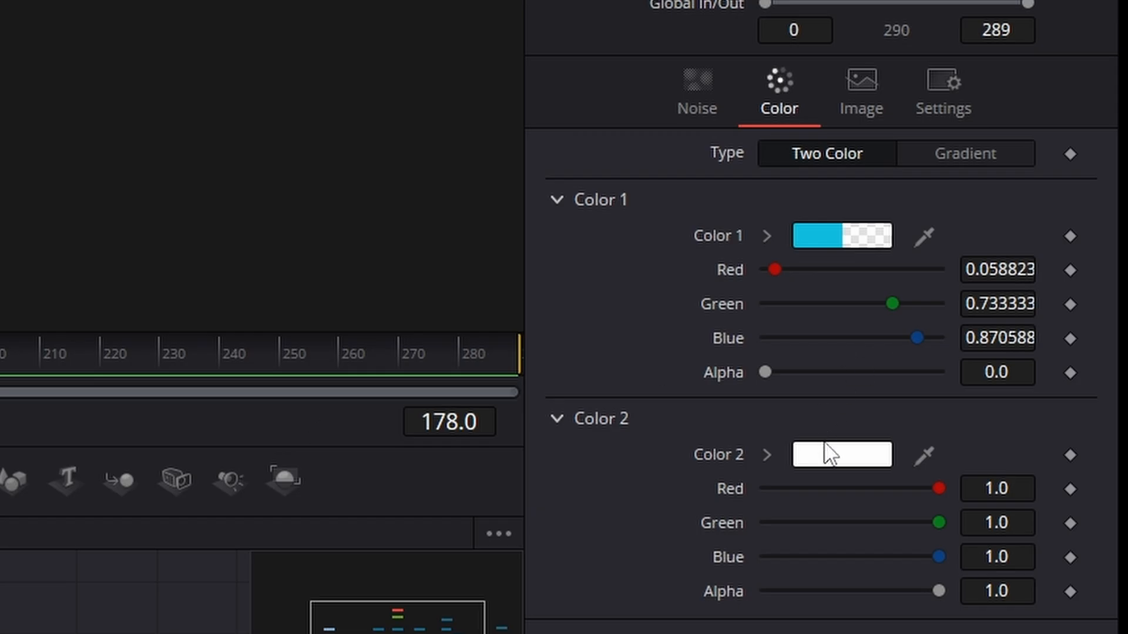
{"action": "left_click", "coordinate": [830, 454]}
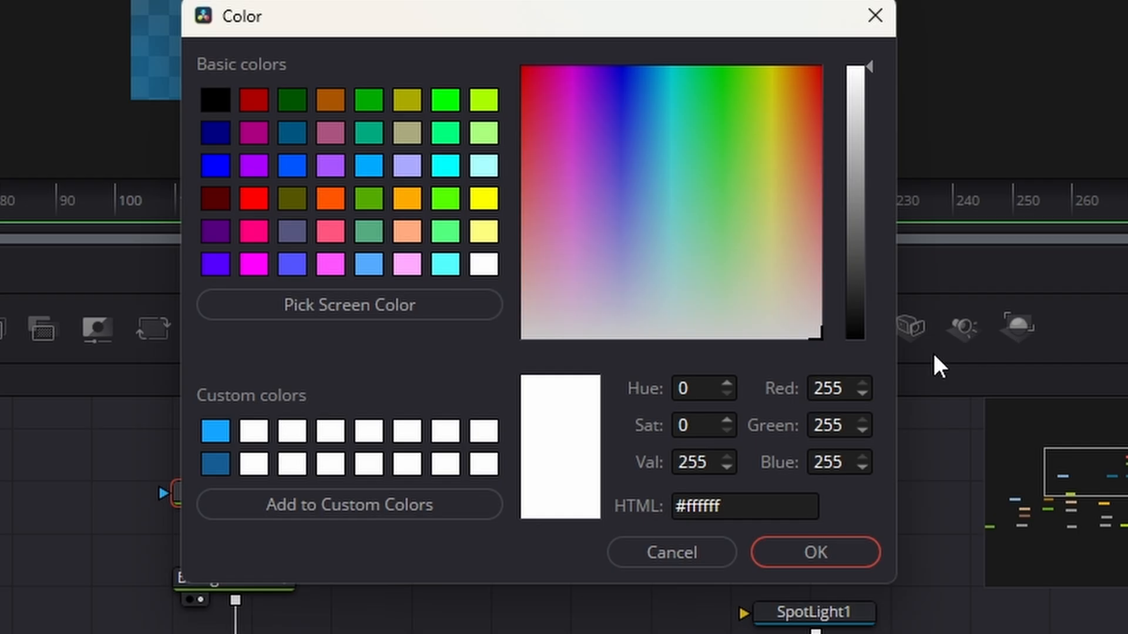
{"action": "double_click", "coordinate": [710, 504]}
{"action": "key", "text": "ctrl+v"}
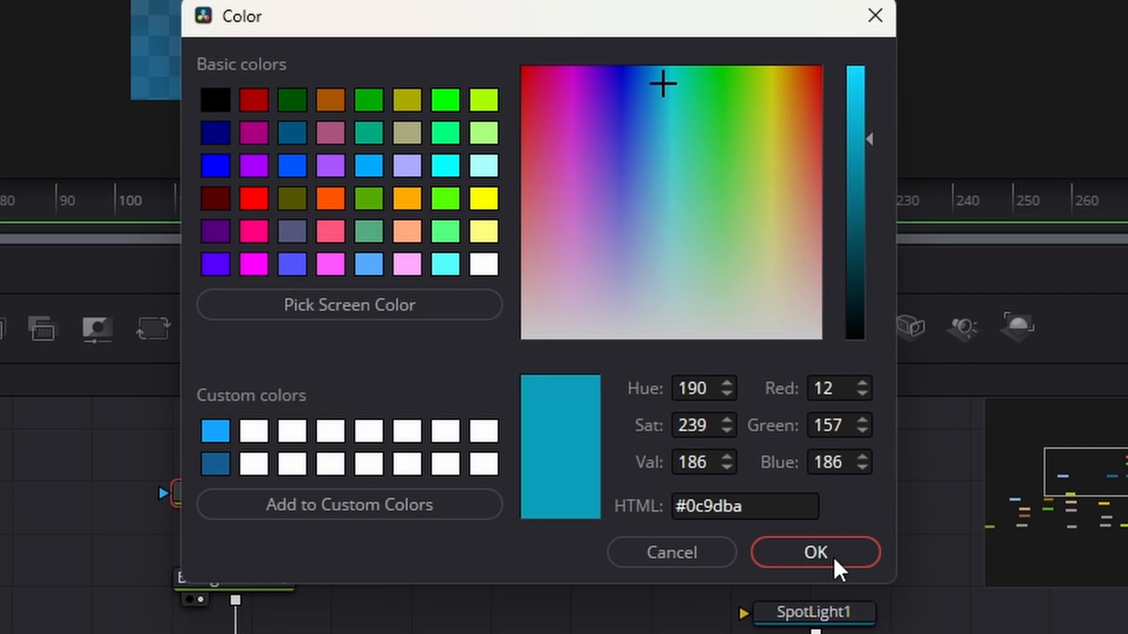
{"action": "left_click", "coordinate": [837, 562]}
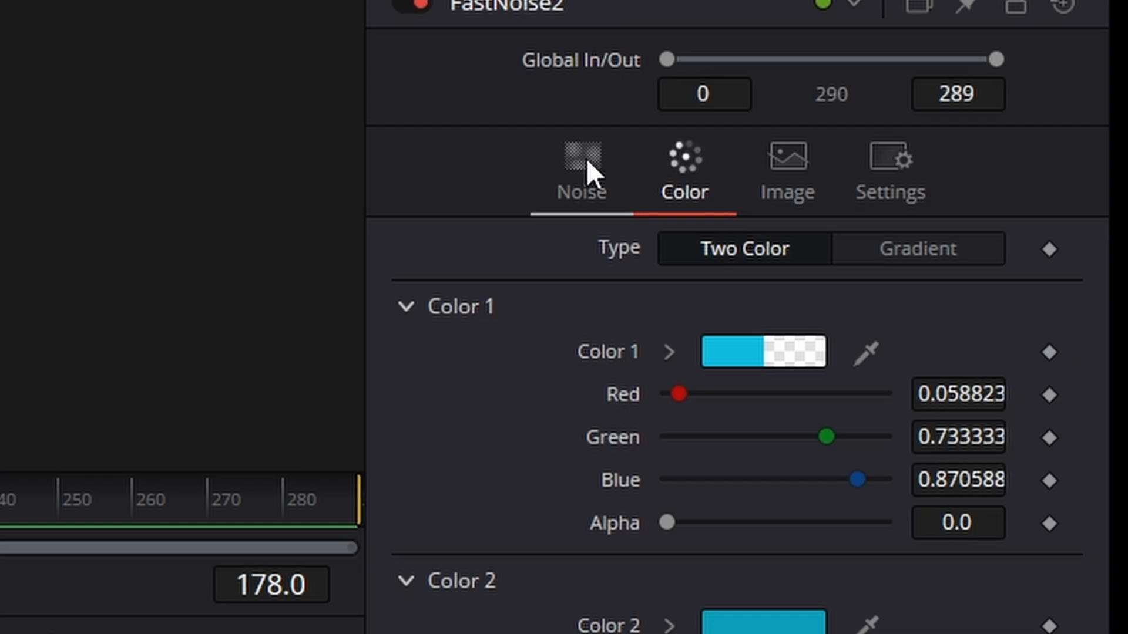
- Set FastNoise2's noise detail to 1.8, contrast to 0.75 and brightness to 1.0
{"action": "left_click", "coordinate": [586, 157]}
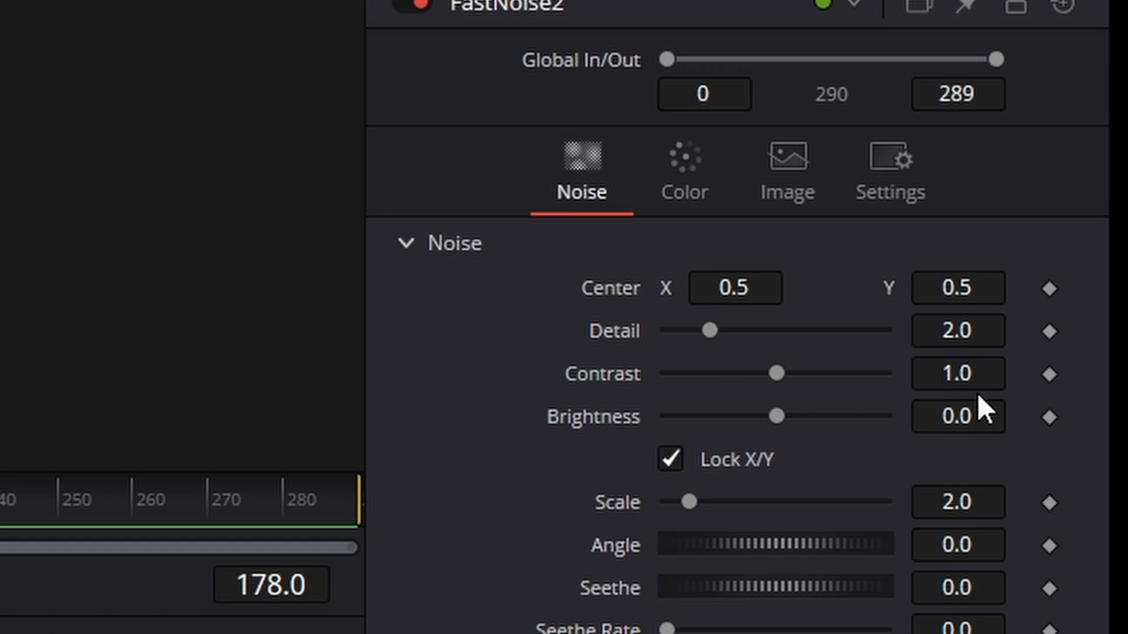
{"action": "left_click", "coordinate": [949, 329]}
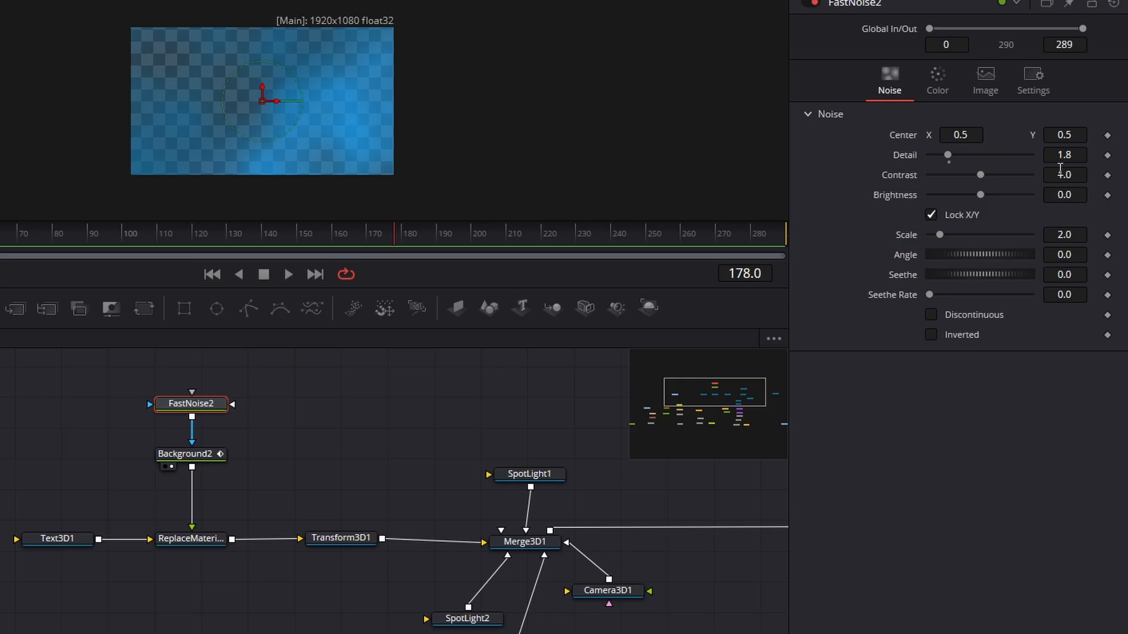
{"action": "left_click", "coordinate": [1060, 173]}
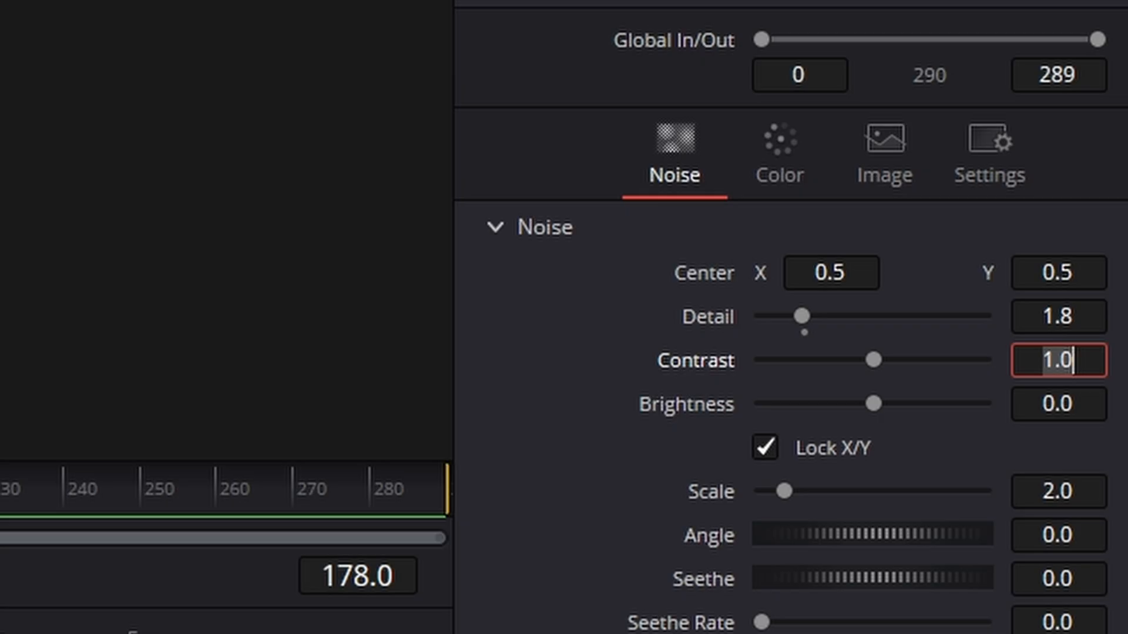
{"action": "type", "text": "0.75"}
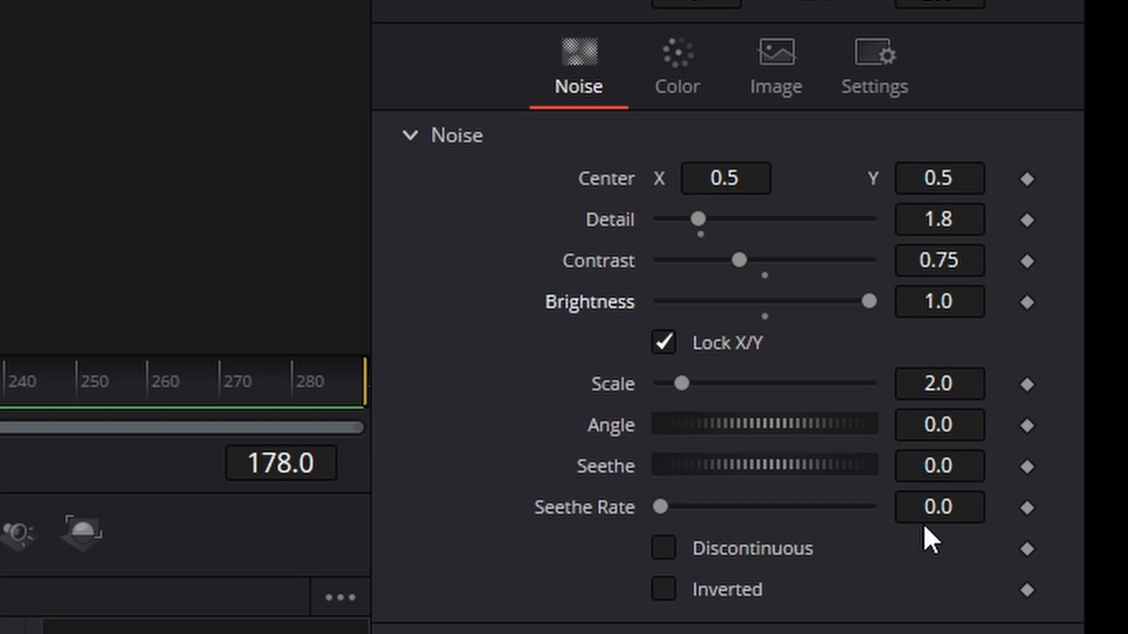
- Set FastNoise2's noise scale to 3.75 and its angle to -90
{"action": "left_click", "coordinate": [938, 383]}
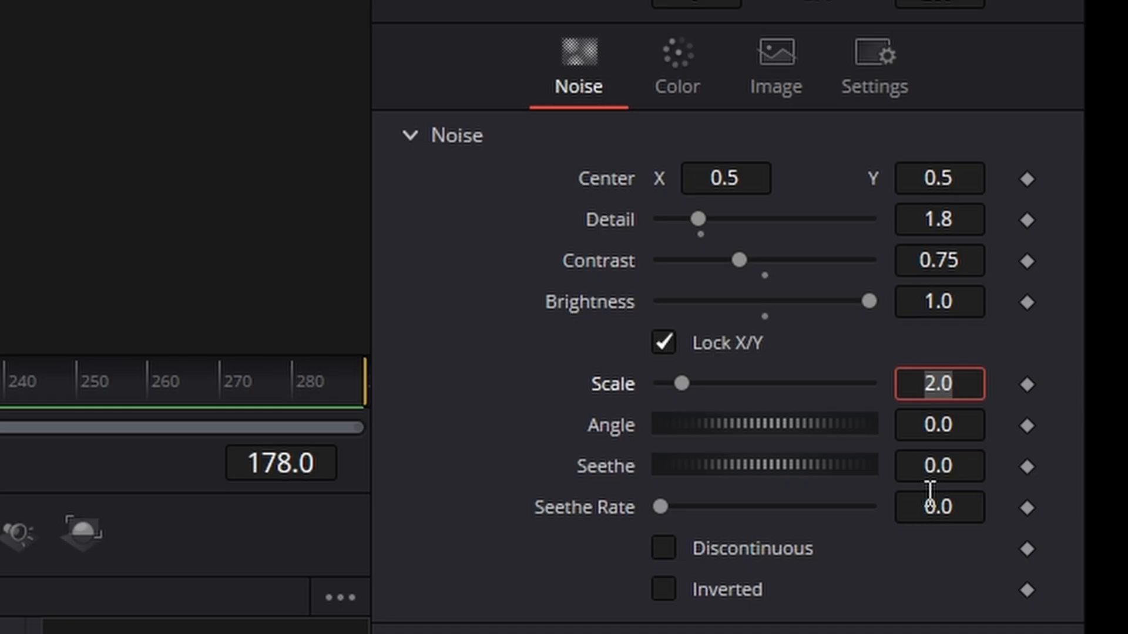
{"action": "type", "text": "3.7"}
{"action": "key", "text": "Return"}
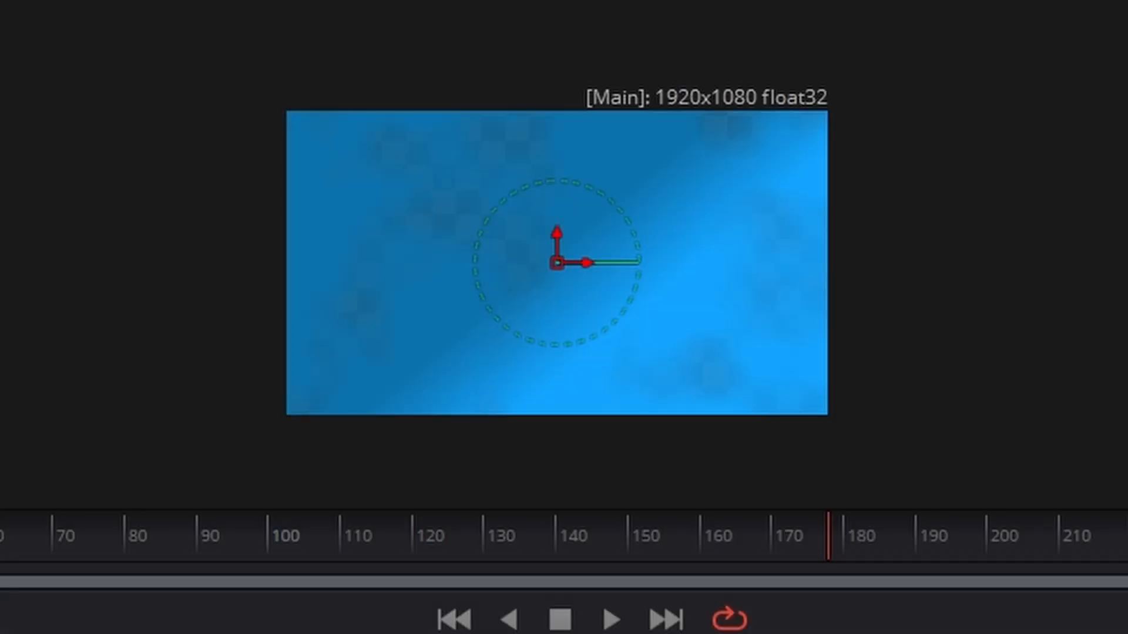
{"action": "left_click", "coordinate": [939, 424]}
{"action": "type", "text": "-"}
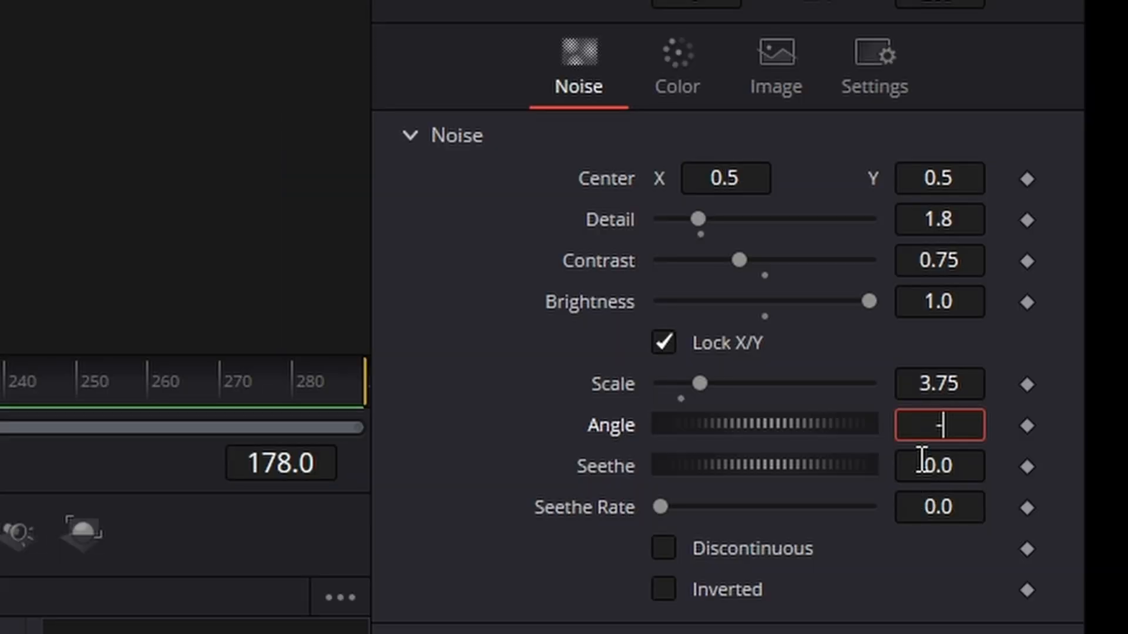
{"action": "type", "text": "90"}
{"action": "key", "text": "Return"}
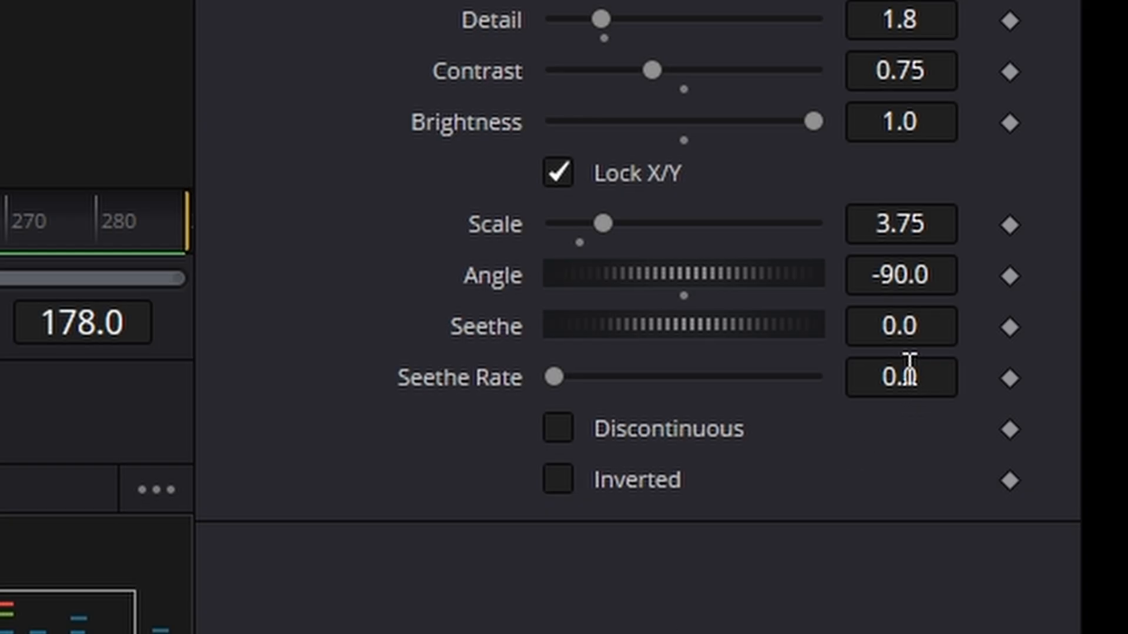
- Set FastNoise2's seethe to 0.0065 and its seethe rate to 0.0024
{"action": "left_click", "coordinate": [916, 327]}
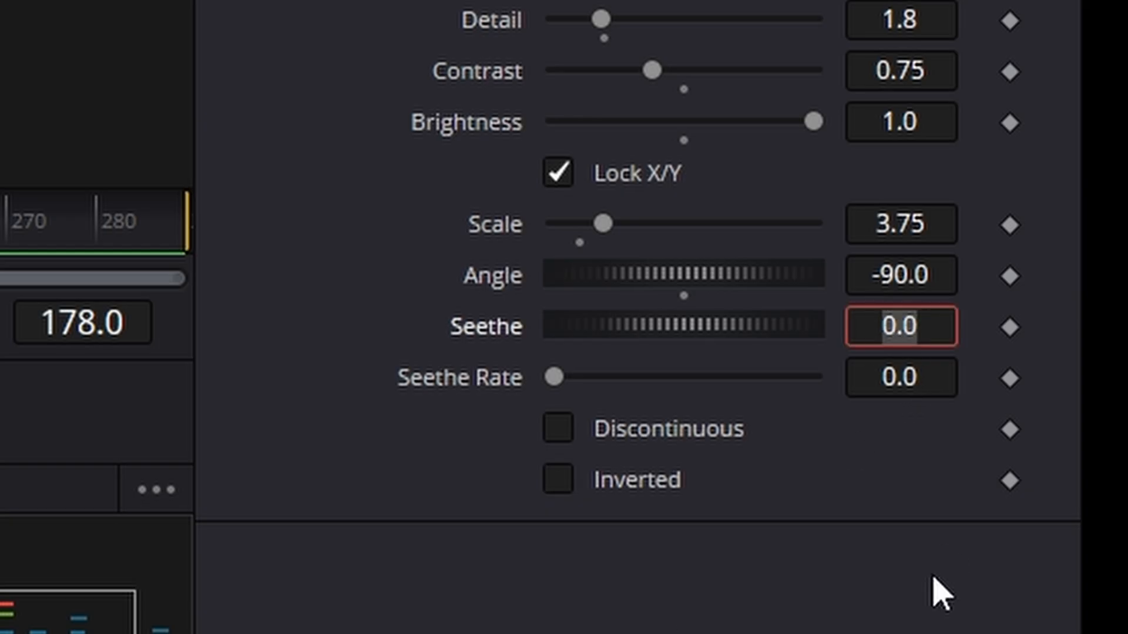
{"action": "type", "text": "0.0065"}
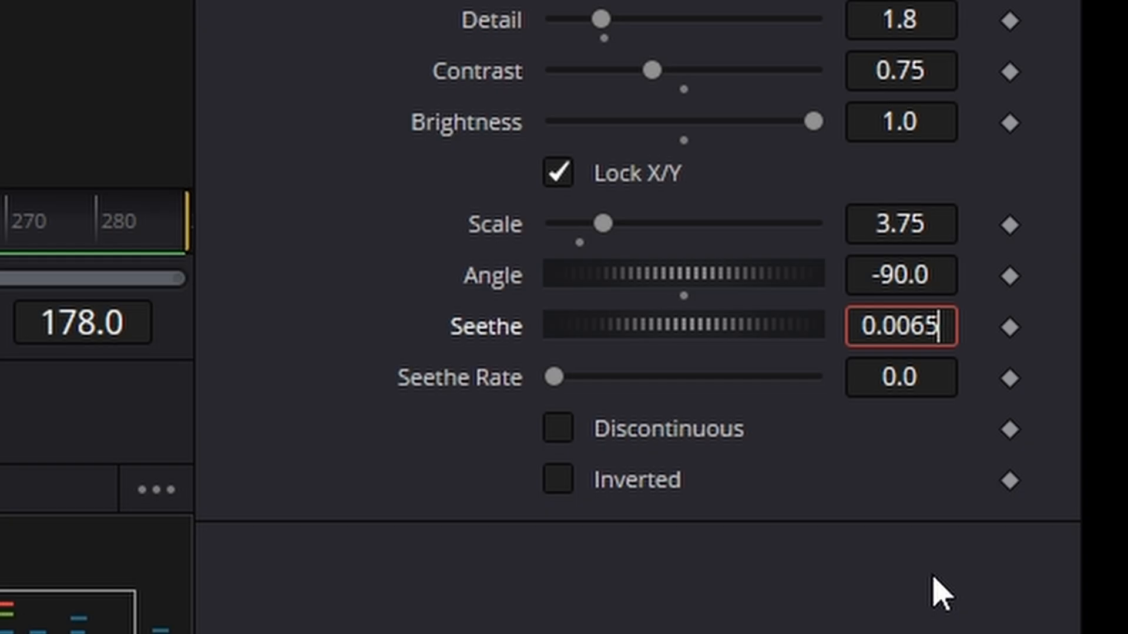
{"action": "key", "text": "Return"}
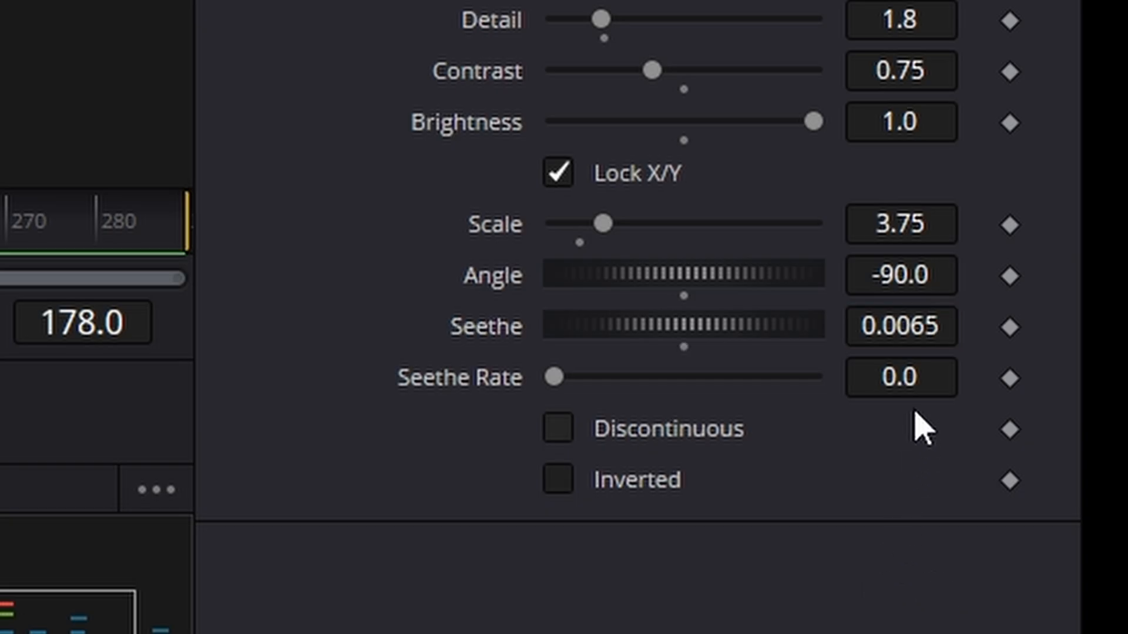
{"action": "left_click", "coordinate": [899, 379]}
{"action": "type", "text": "0.00"}
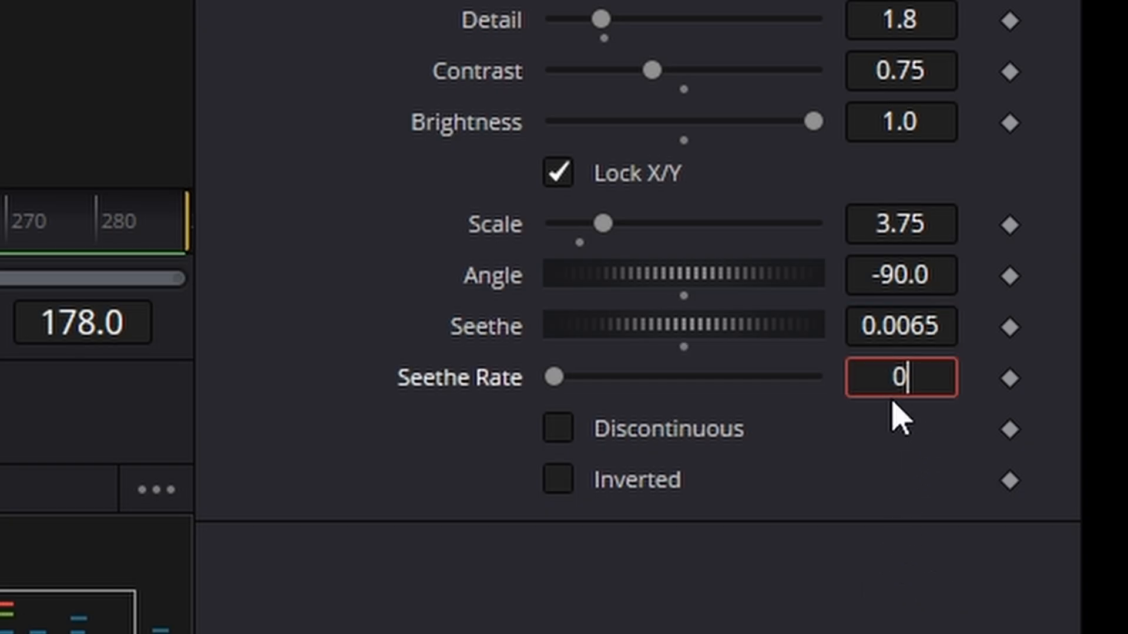
{"action": "type", "text": "24"}
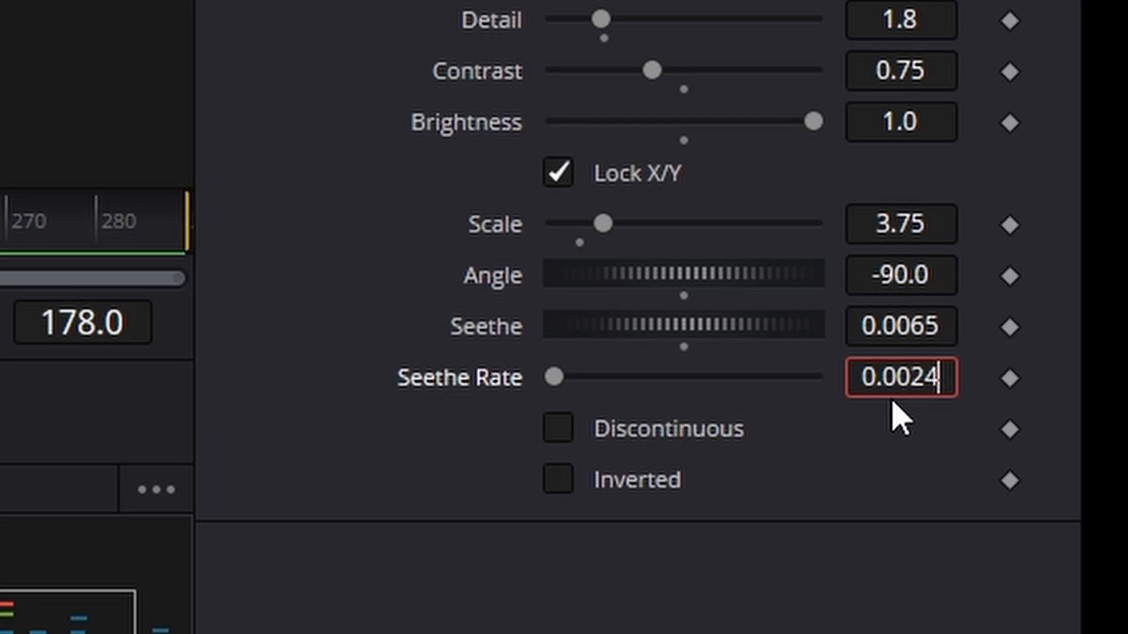
{"action": "key", "text": "Return"}
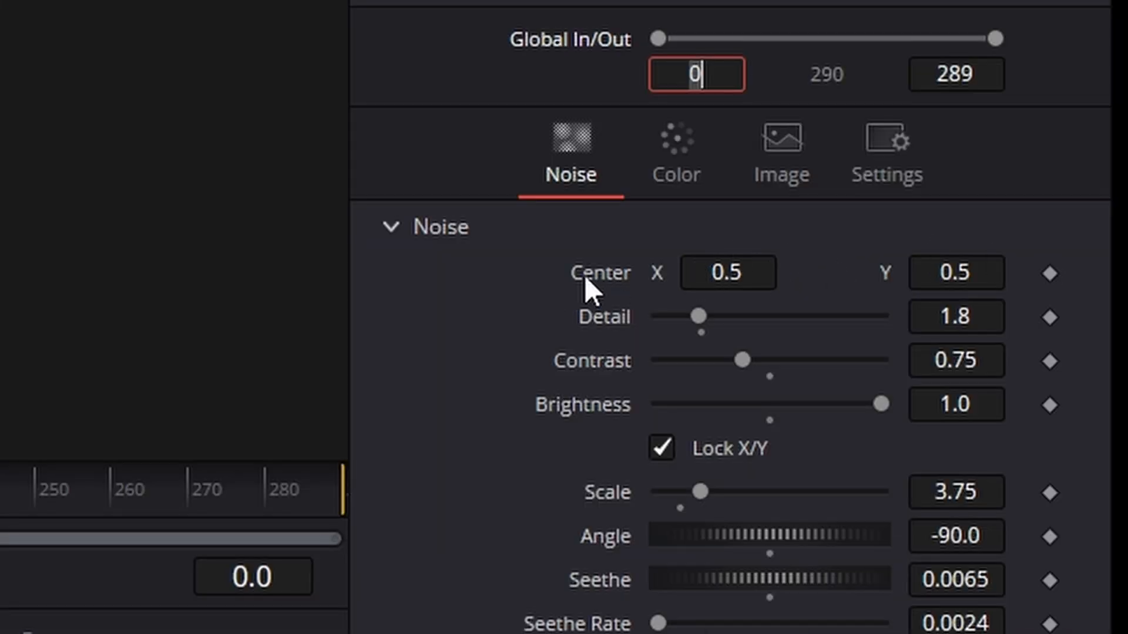
- Animate FastNoise2's center by keyframing it at frame 0 and setting Center Y to -5.0 at frame 289
{"action": "left_click", "coordinate": [1050, 273]}
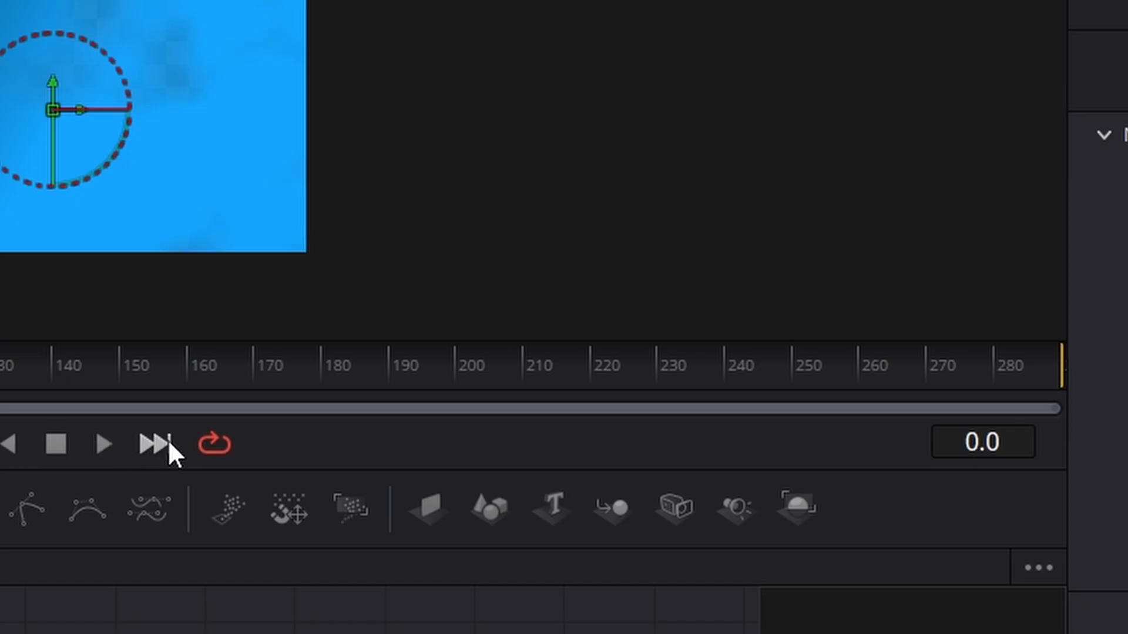
{"action": "left_click", "coordinate": [156, 444]}
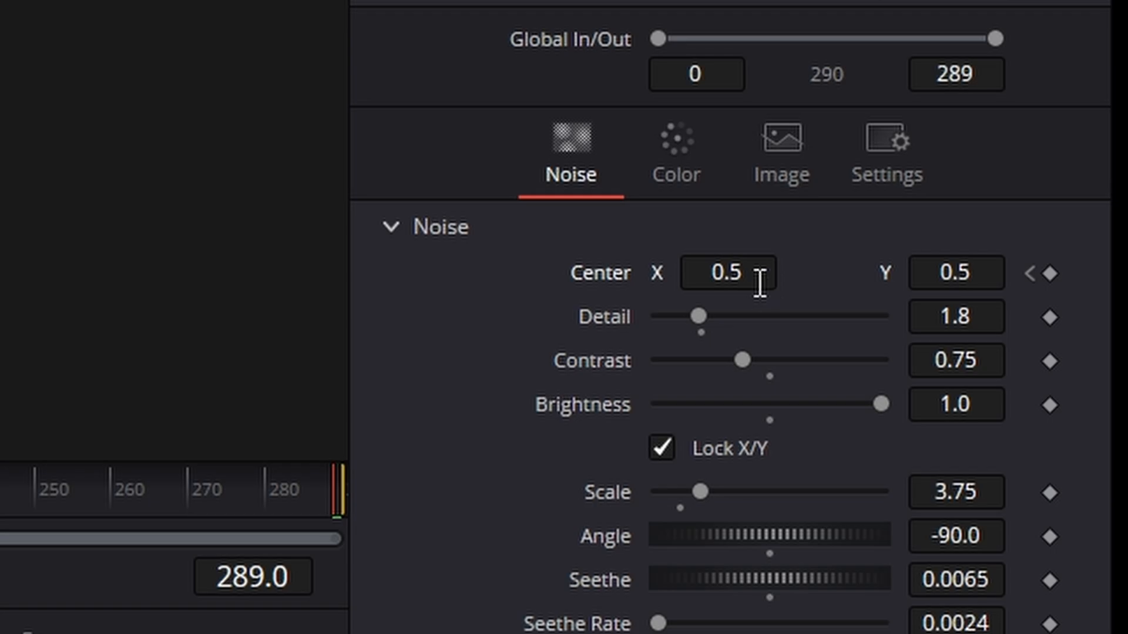
{"action": "left_click", "coordinate": [738, 282]}
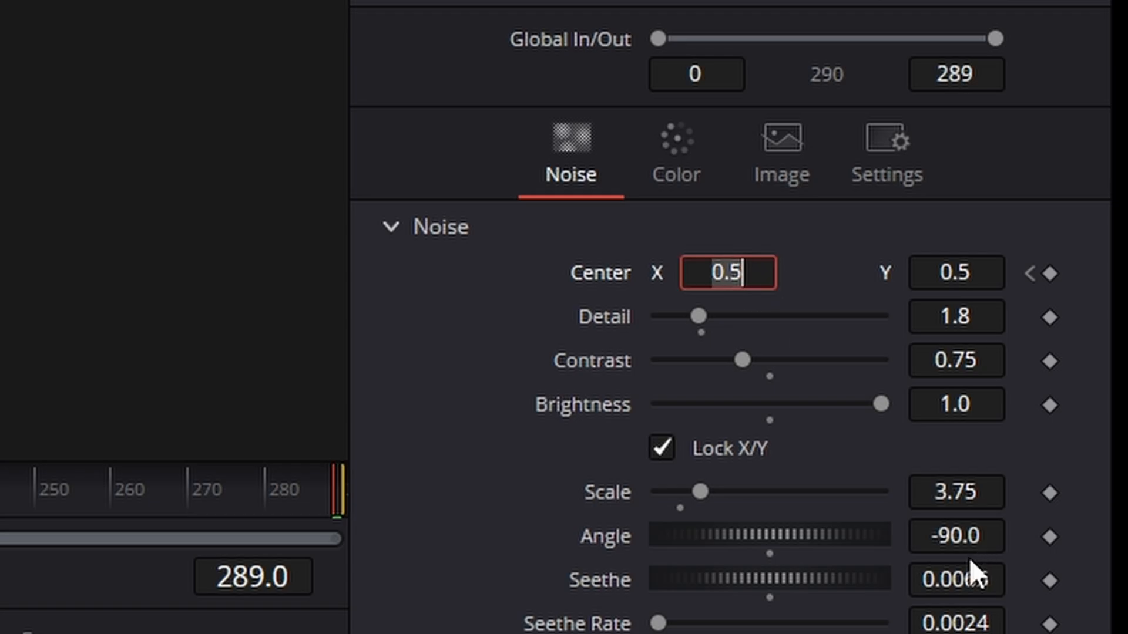
{"action": "type", "text": "-"}
{"action": "key", "text": "Return"}
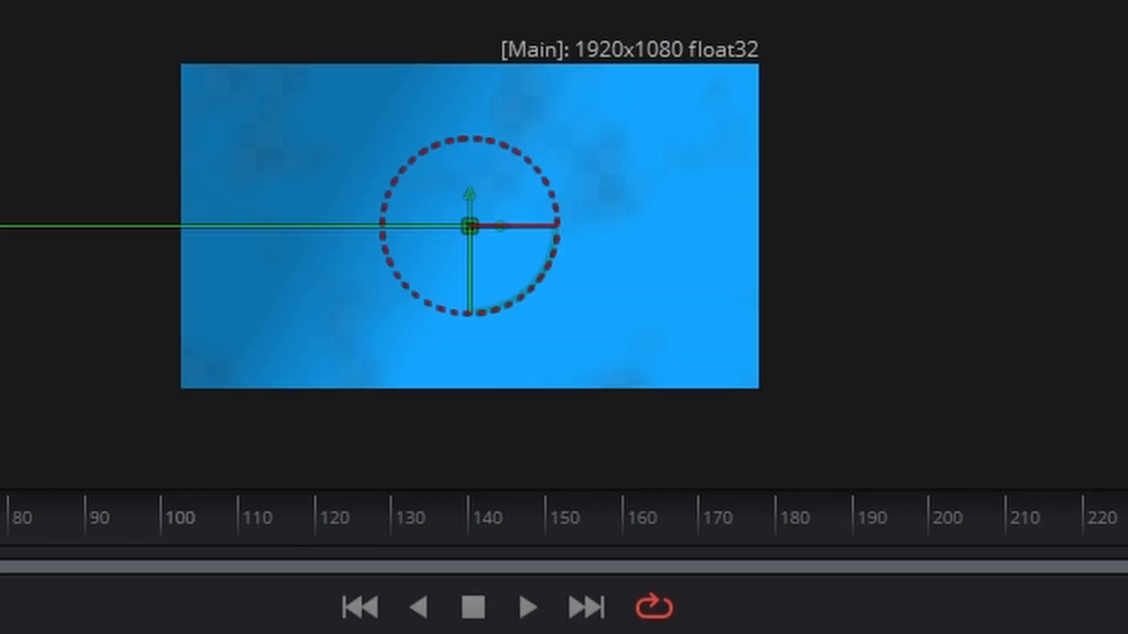
{"action": "key", "text": "Tab"}
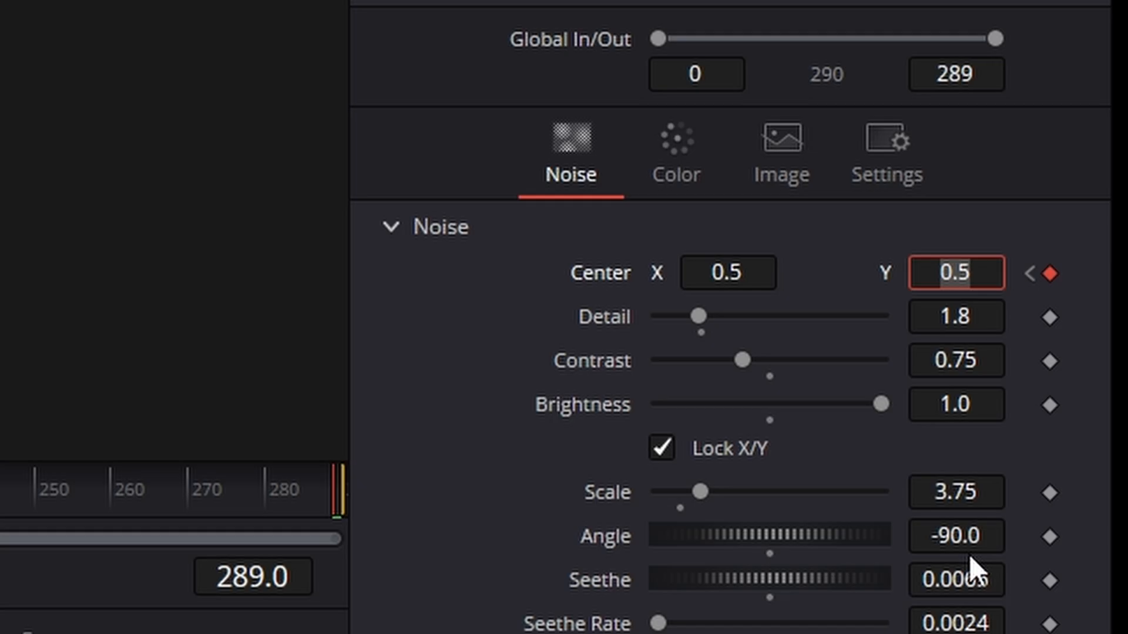
{"action": "type", "text": "-5"}
{"action": "key", "text": "Return"}
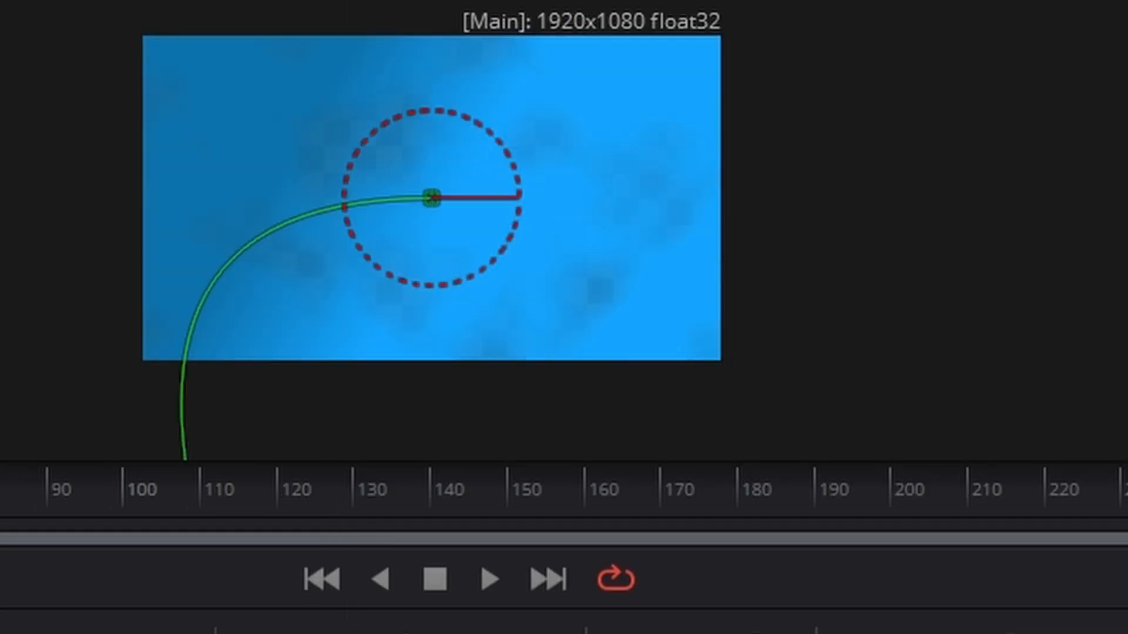
{"action": "key", "text": "Tab"}
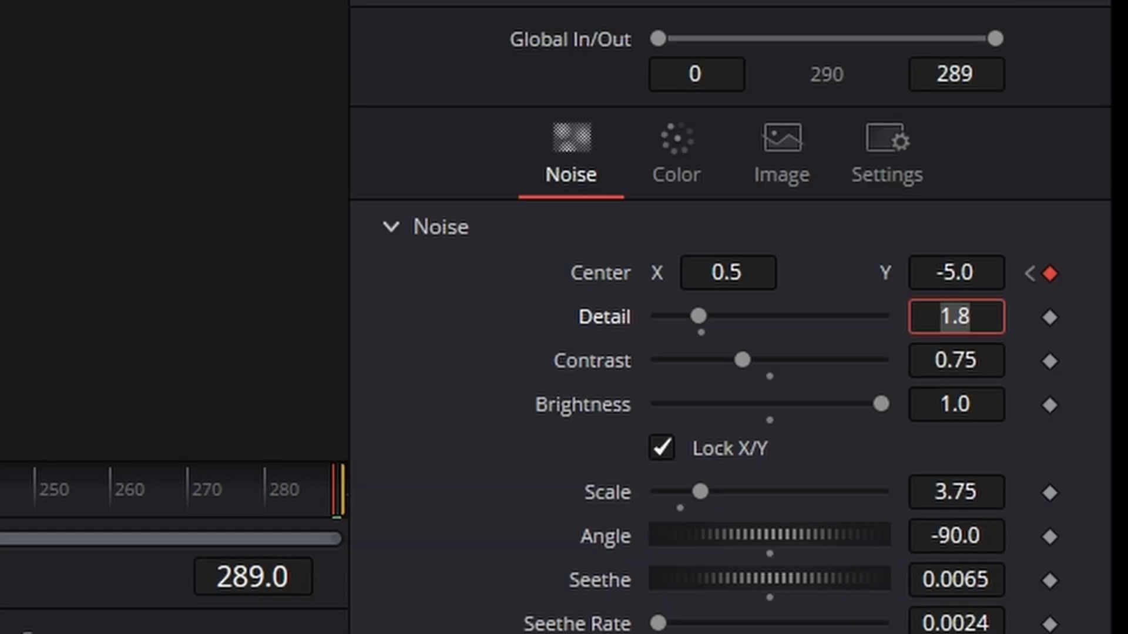
- Play the composition from the first frame to check the moving noise, and stop playback
{"action": "key", "text": "Home"}
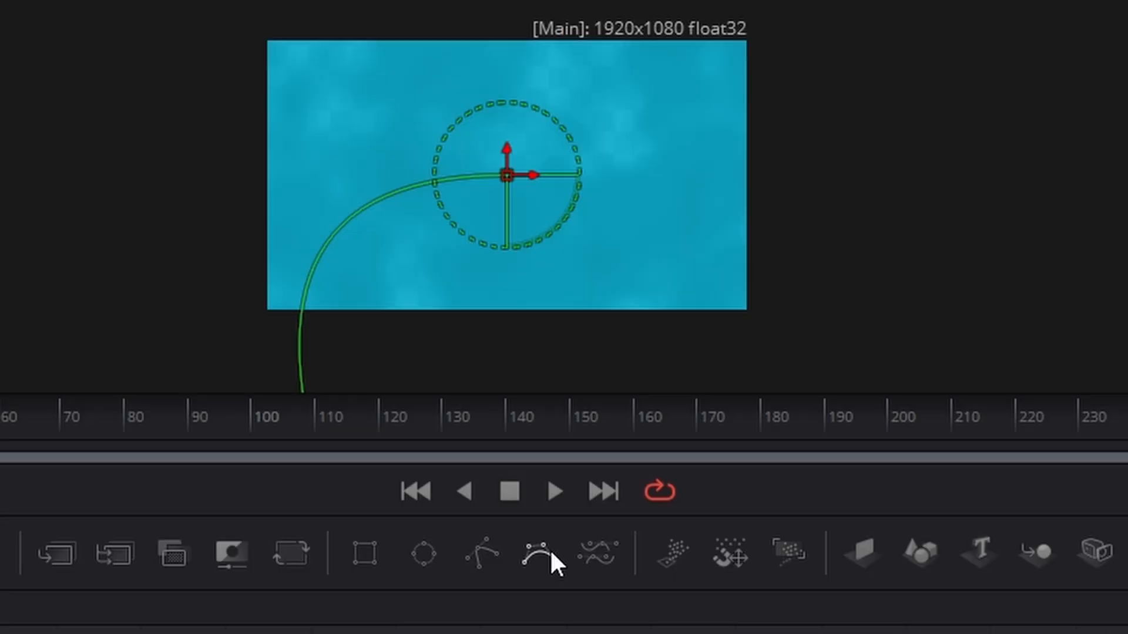
{"action": "left_click", "coordinate": [554, 492]}
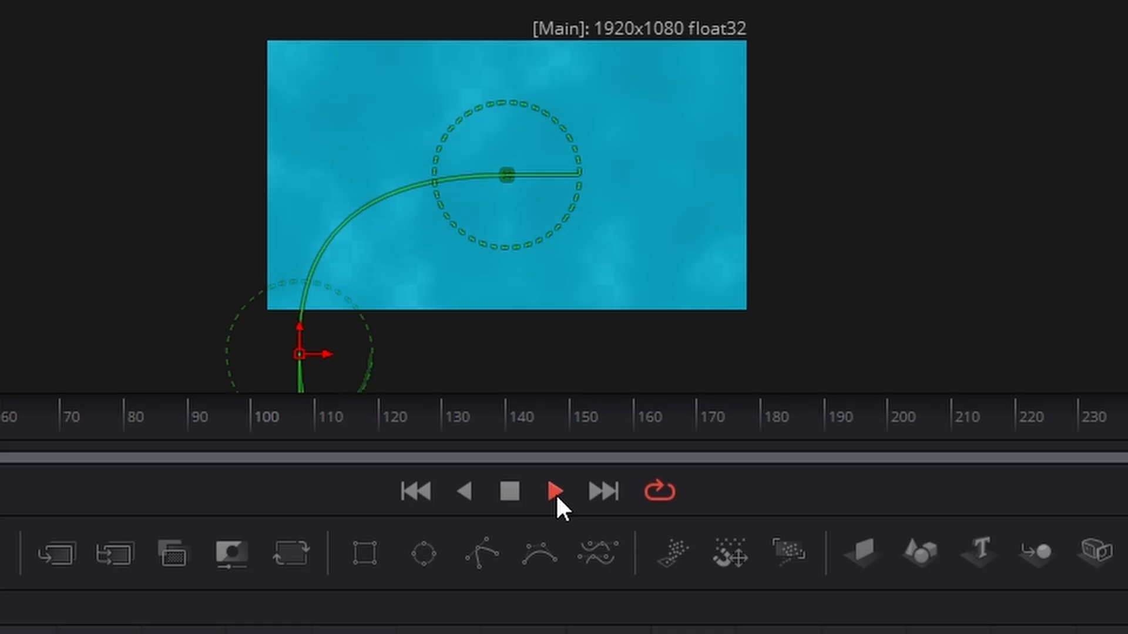
{"action": "left_click", "coordinate": [503, 490]}
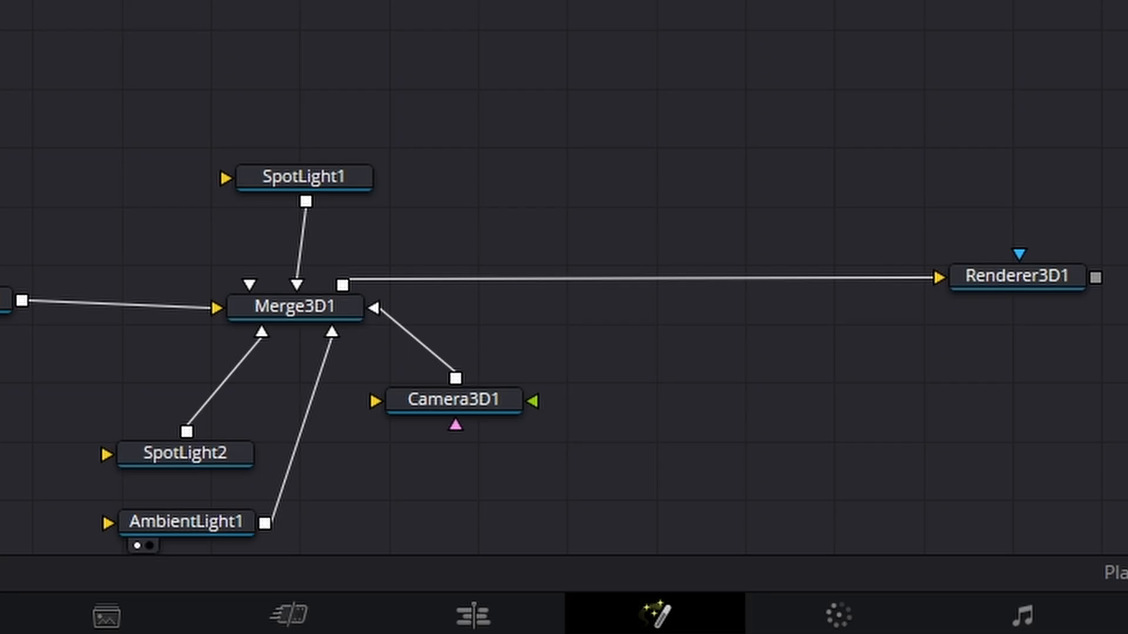
- Copy the Group2 node and paste the duplicate into the empty area beside FastNoise2 and Background2
{"action": "left_click_drag", "start_coordinate": [912, 307], "coordinate": [902, 341]}
{"action": "left_click_drag", "start_coordinate": [275, 430], "coordinate": [408, 529]}
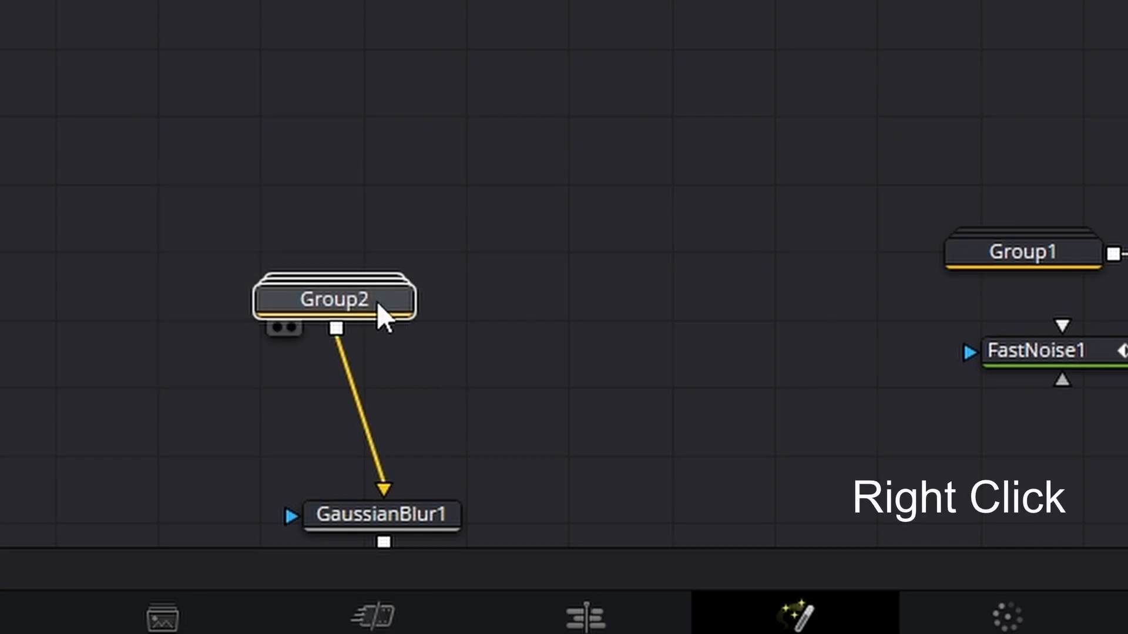
{"action": "right_click", "coordinate": [378, 305]}
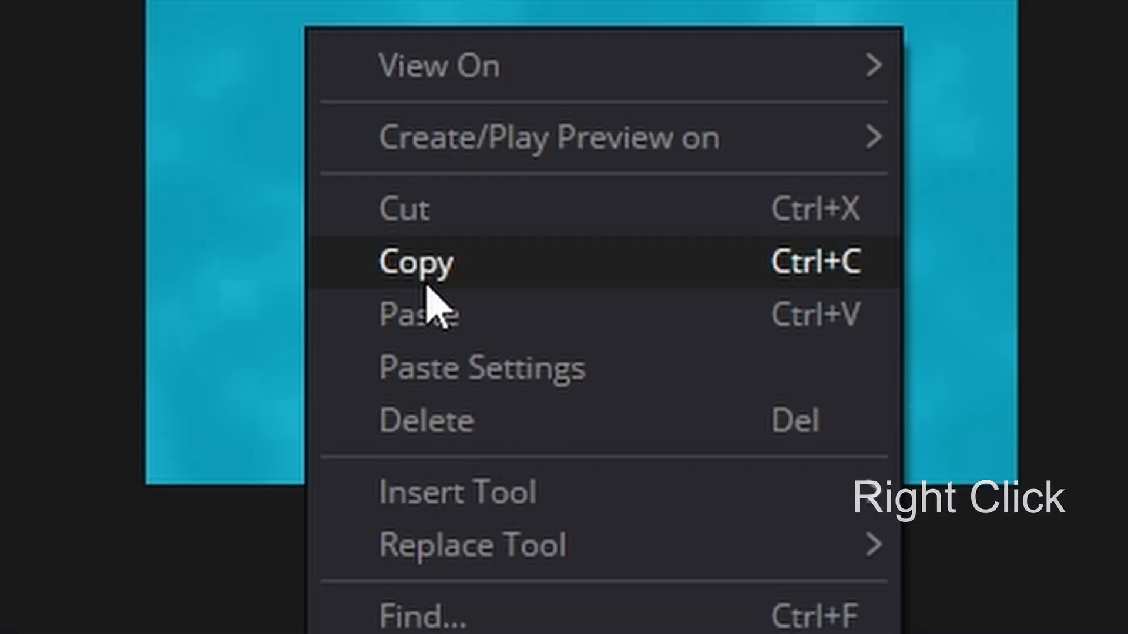
{"action": "left_click", "coordinate": [428, 287]}
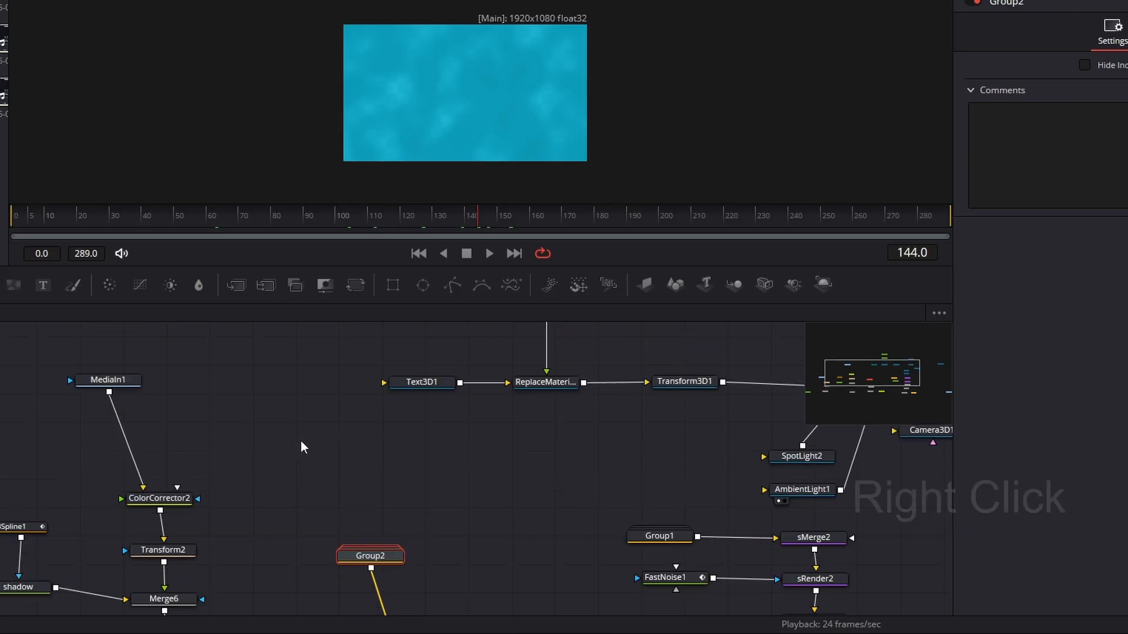
{"action": "scroll", "coordinate": [302, 448], "scroll_direction": "up", "scroll_amount": 5}
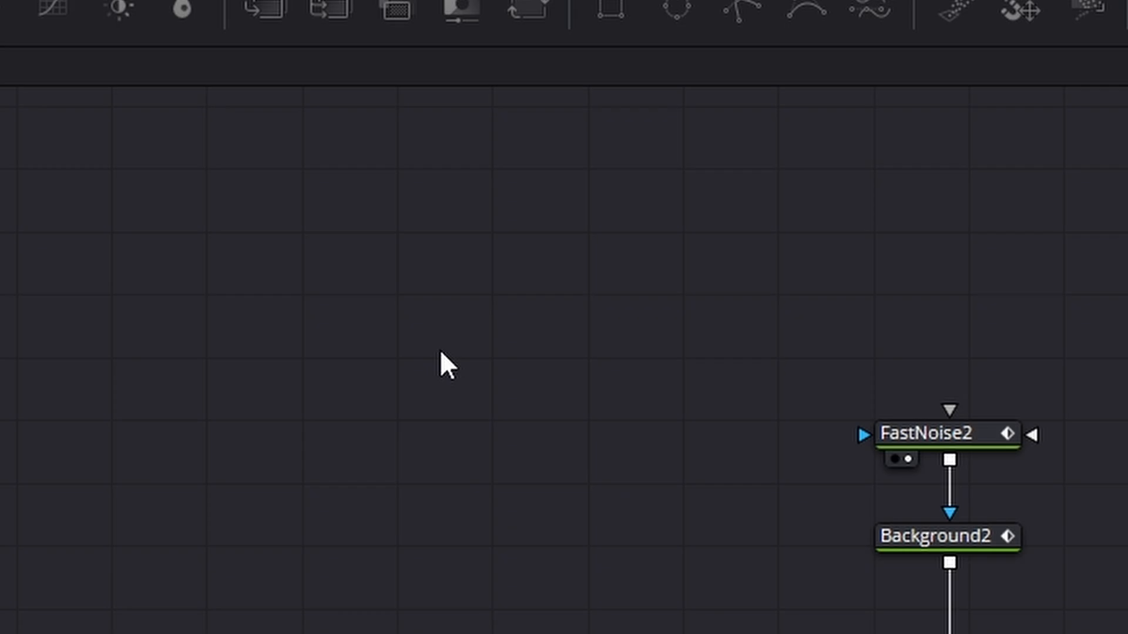
{"action": "key", "text": "ctrl+v"}
{"action": "left_click_drag", "start_coordinate": [439, 351], "coordinate": [363, 360]}
- Move FastNoise2 and Background2 higher in the node graph to make room above Replace Material 3D
{"action": "left_click_drag", "start_coordinate": [802, 238], "coordinate": [1049, 590]}
{"action": "left_click_drag", "start_coordinate": [856, 590], "coordinate": [856, 590]}
{"action": "left_click_drag", "start_coordinate": [815, 537], "coordinate": [809, 315]}
{"action": "left_click", "coordinate": [812, 356]}
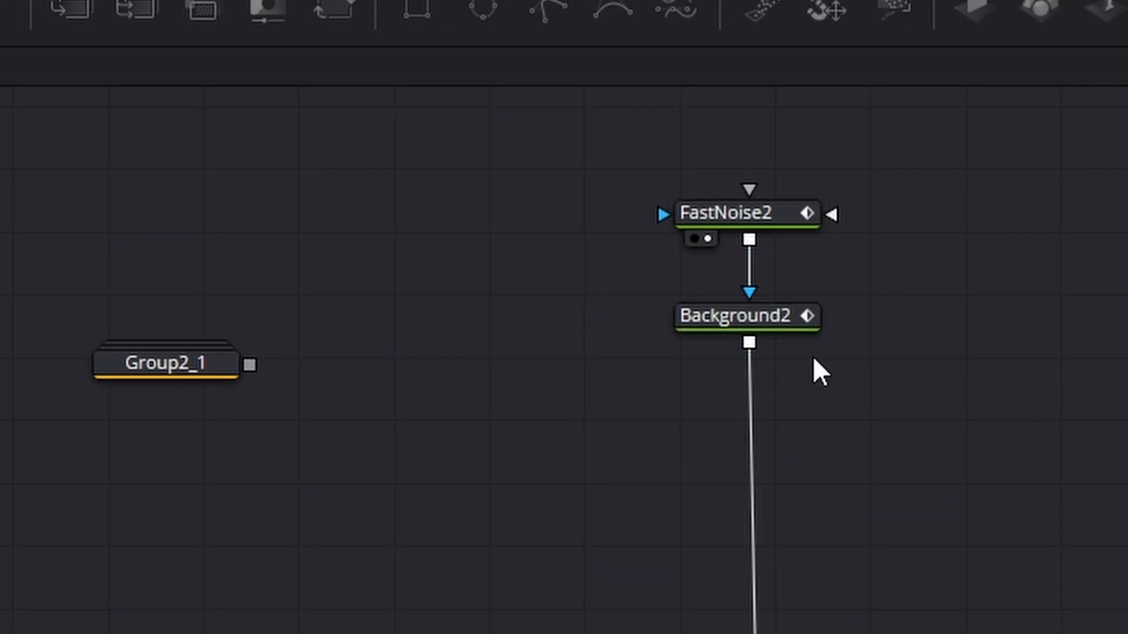
{"action": "left_click", "coordinate": [797, 320]}
{"action": "left_click", "coordinate": [911, 502]}
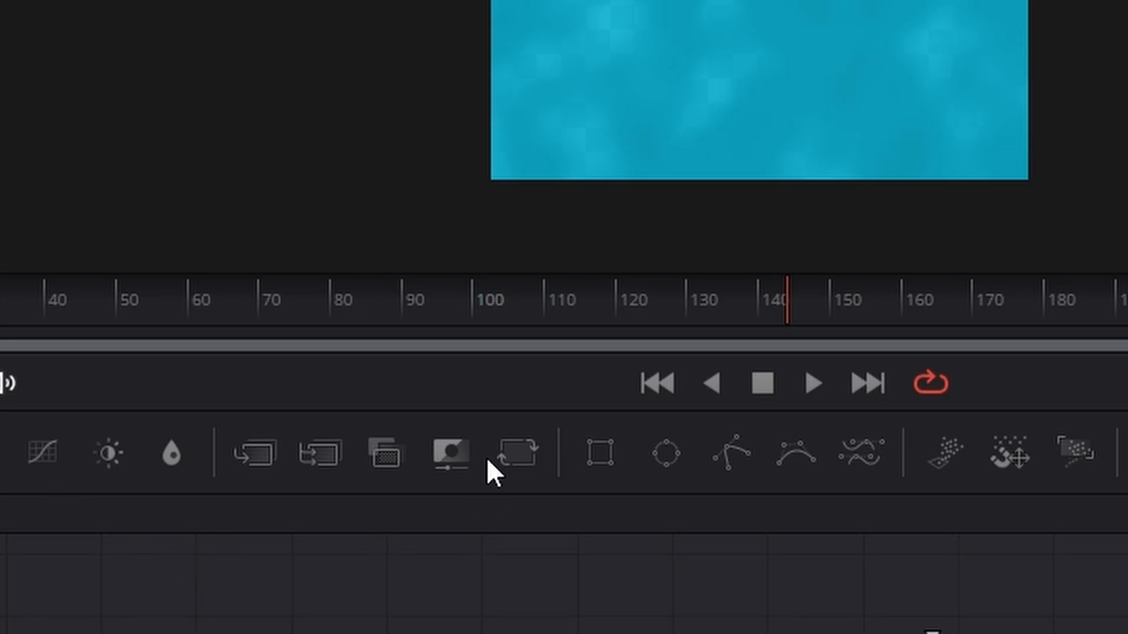
- Add a Merge node and insert it into the connection between Background2 and Replace Material 3D
{"action": "left_click_drag", "start_coordinate": [273, 459], "coordinate": [824, 633]}
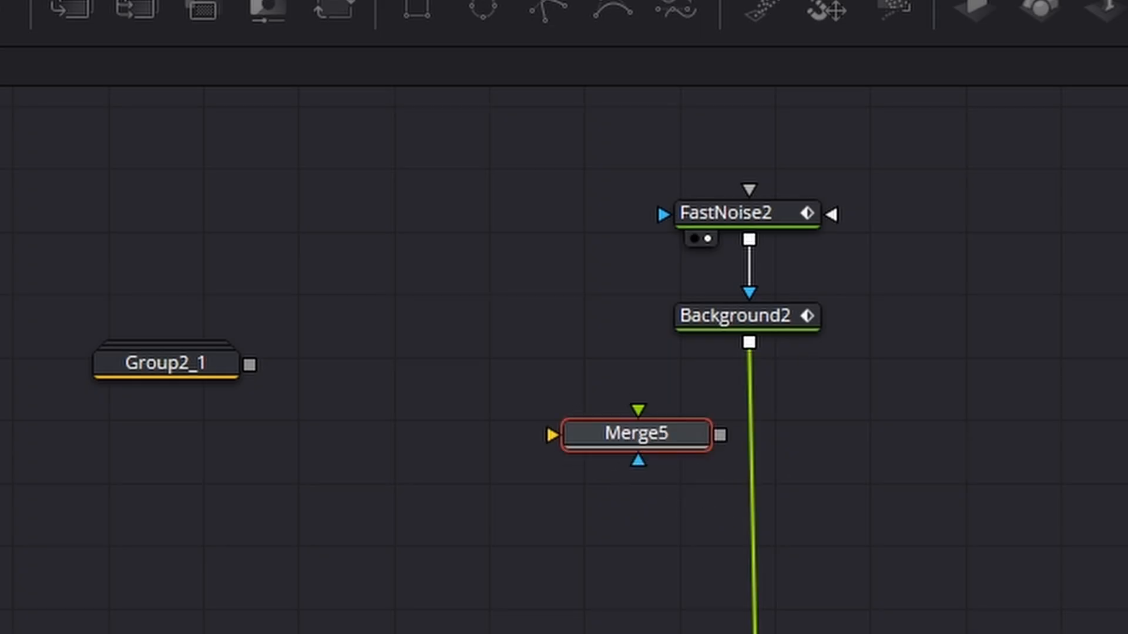
{"action": "left_click_drag", "start_coordinate": [756, 633], "coordinate": [649, 432]}
{"action": "left_click_drag", "start_coordinate": [650, 438], "coordinate": [752, 507]}
{"action": "left_click_drag", "start_coordinate": [847, 499], "coordinate": [764, 633]}
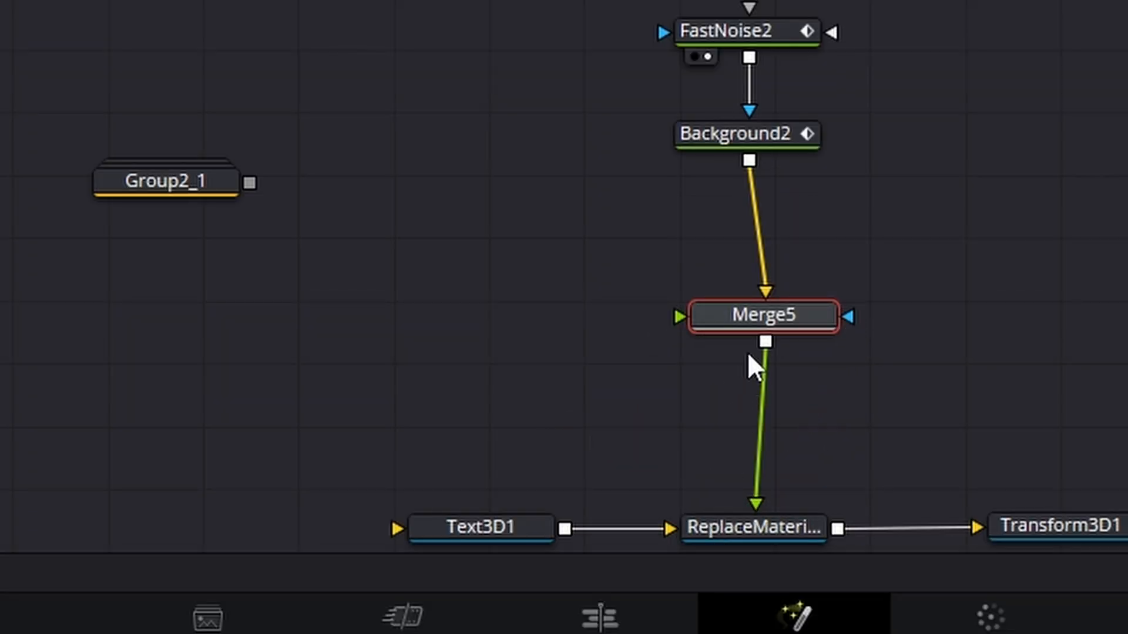
{"action": "left_click_drag", "start_coordinate": [753, 321], "coordinate": [742, 317]}
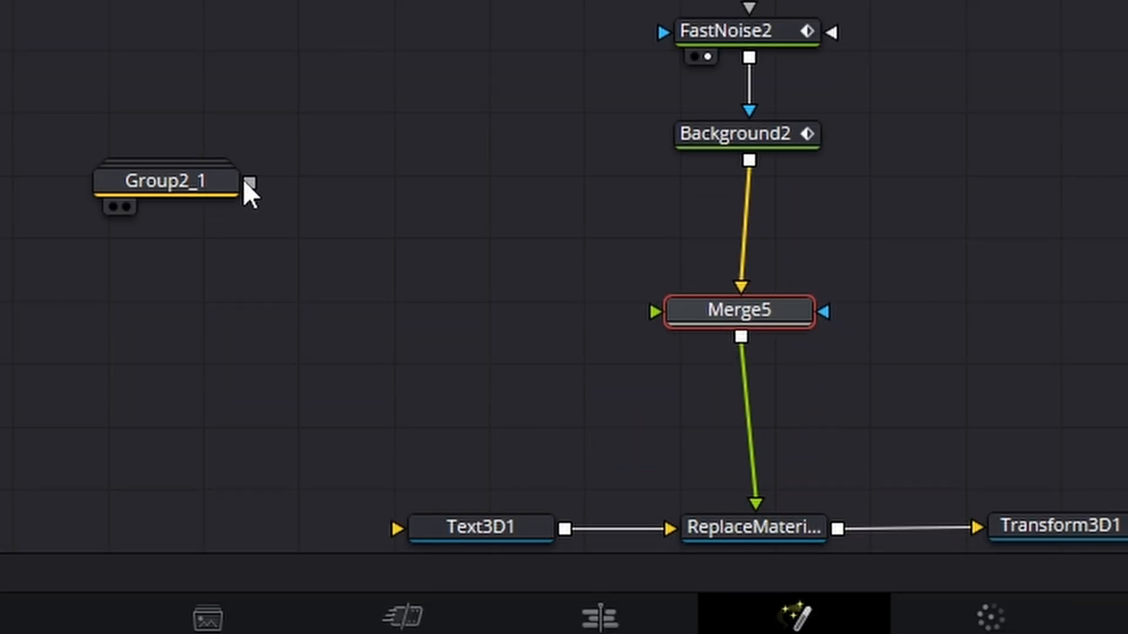
- Connect Group2_1's output to Merge5's foreground input and line Merge5 up over Replace Material 3D
{"action": "left_click_drag", "start_coordinate": [250, 183], "coordinate": [710, 320]}
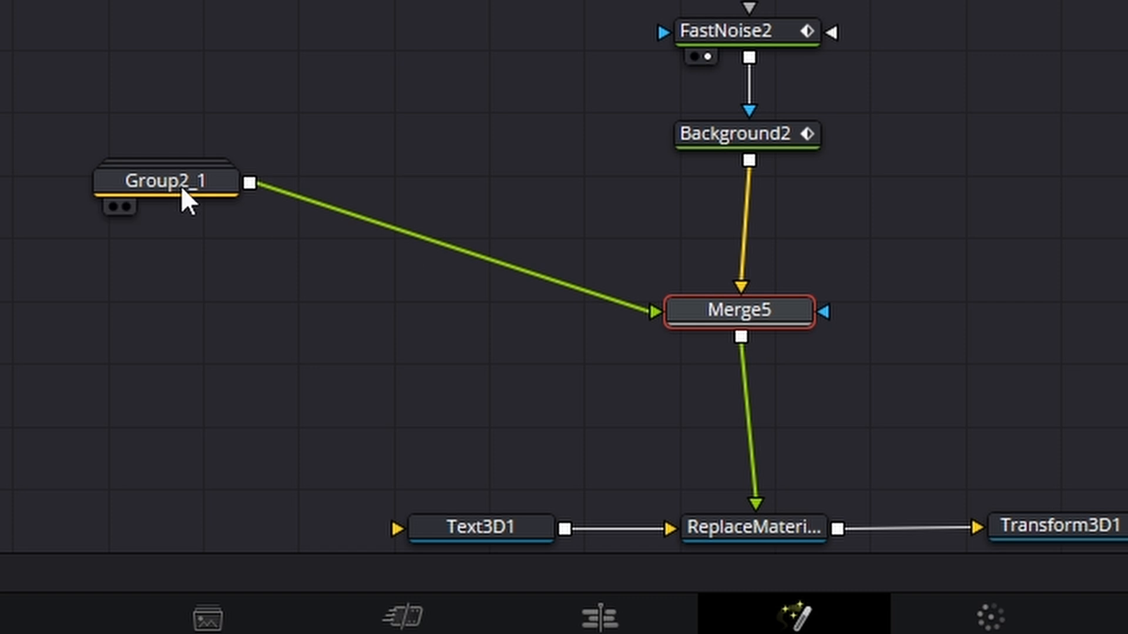
{"action": "left_click", "coordinate": [179, 191]}
{"action": "left_click_drag", "start_coordinate": [177, 185], "coordinate": [133, 181]}
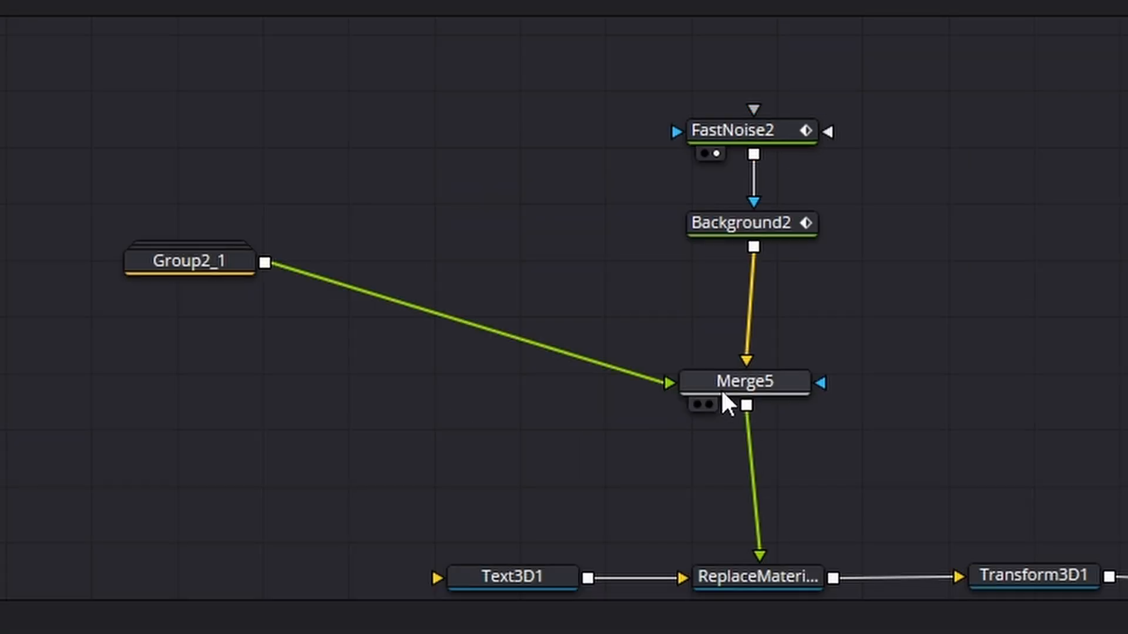
{"action": "left_click_drag", "start_coordinate": [722, 318], "coordinate": [734, 319]}
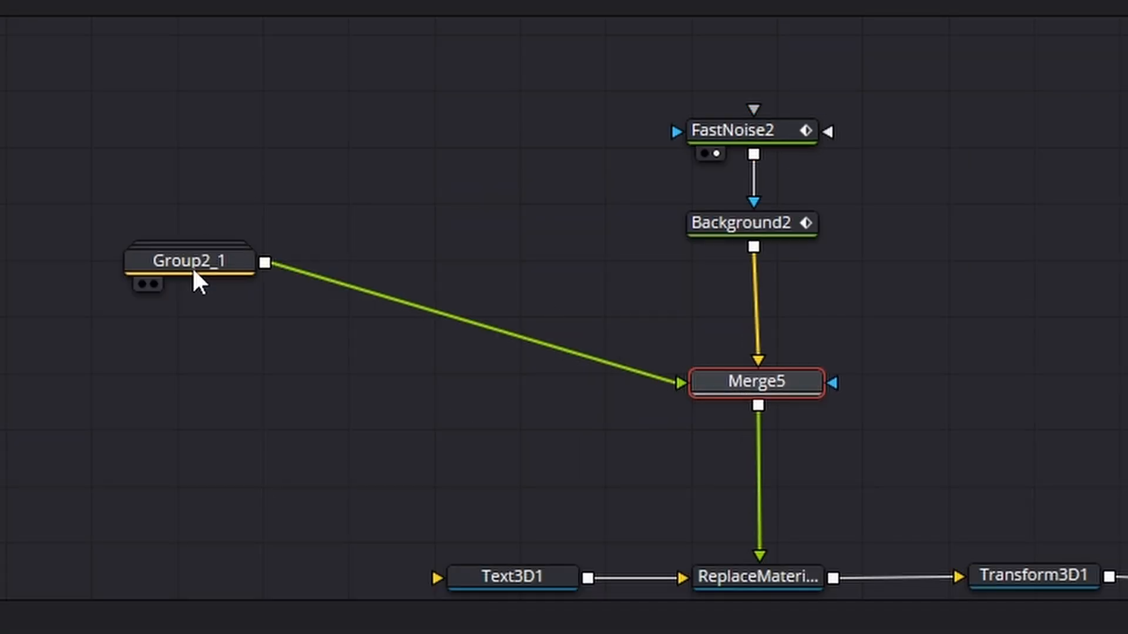
- Show Group2_1 in the second viewer and move Text3D1 farther away from Replace Material 3D
{"action": "left_click", "coordinate": [177, 264]}
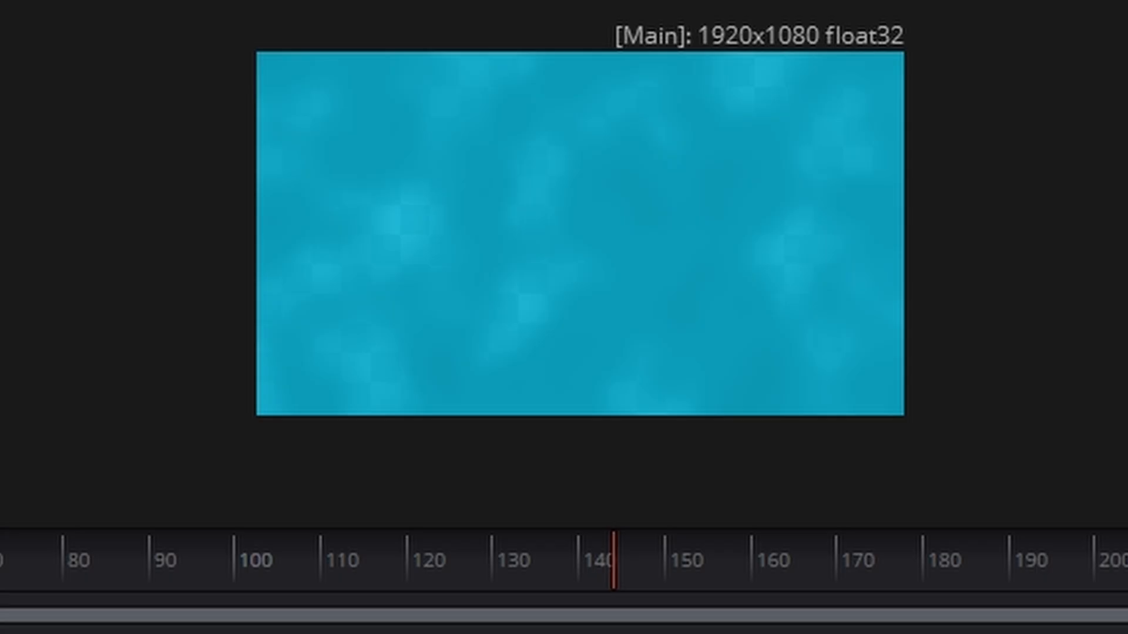
{"action": "key", "text": "2"}
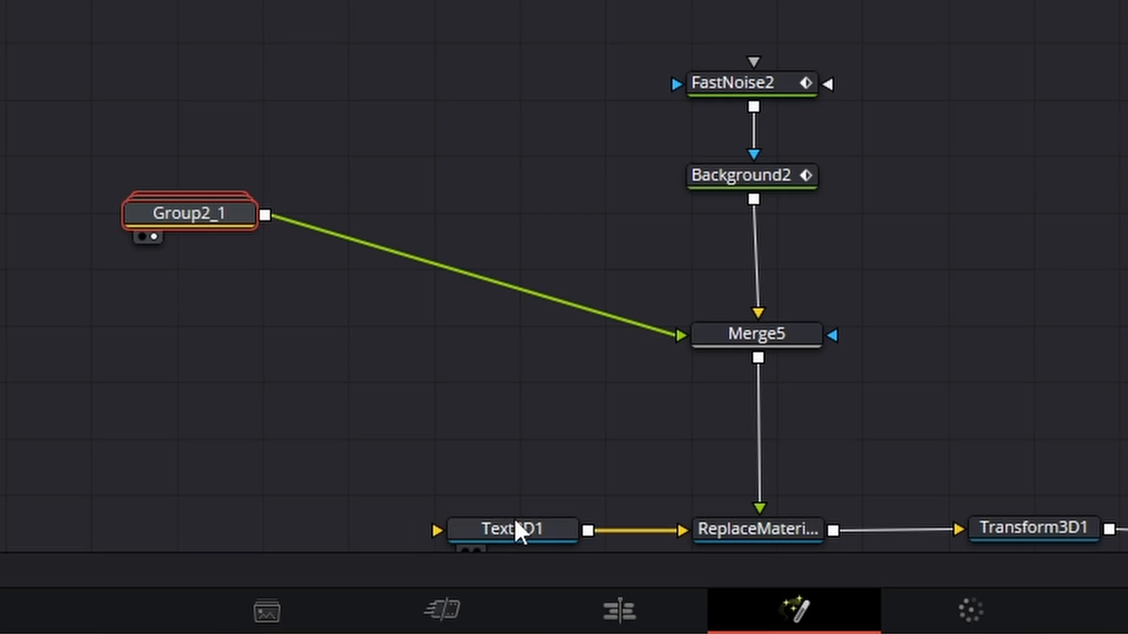
{"action": "left_click_drag", "start_coordinate": [513, 520], "coordinate": [438, 526]}
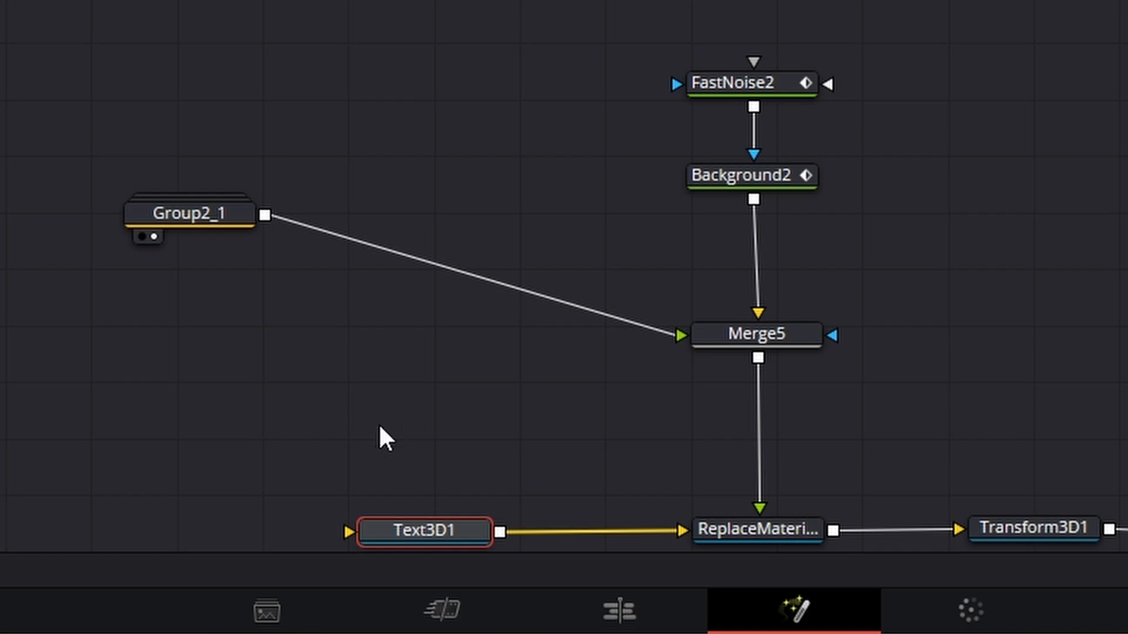
- Insert a Blur node after Group2_1, in its connection to Merge5, and shift it slightly lower in the node graph
{"action": "left_click", "coordinate": [193, 215]}
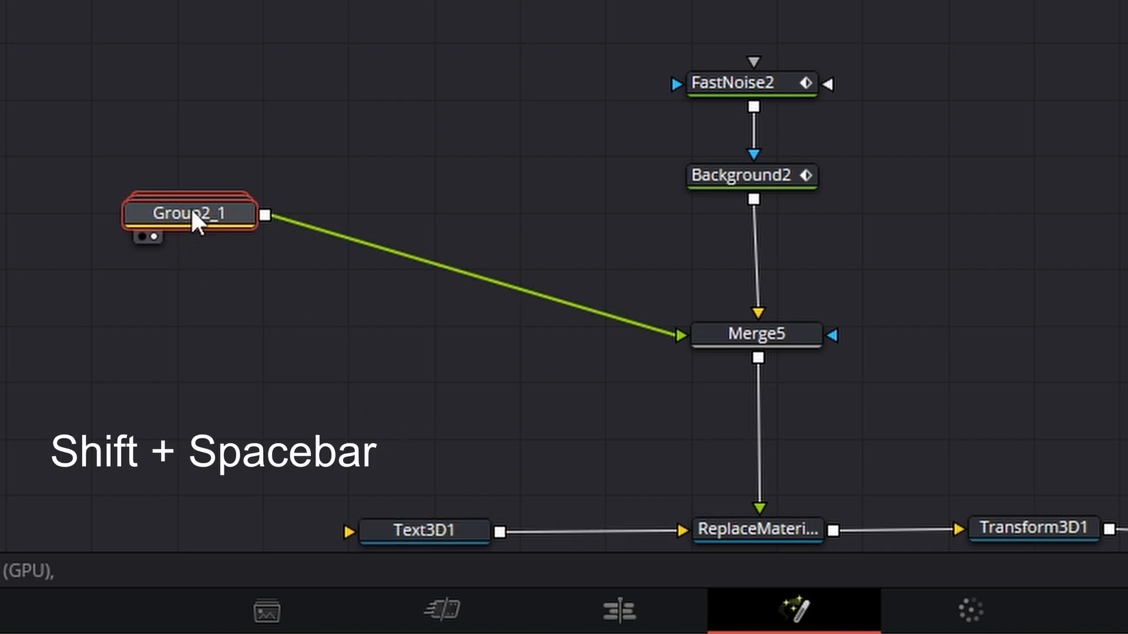
{"action": "key", "text": "shift+space"}
{"action": "type", "text": "rep"}
{"action": "key", "text": "BackSpace"}
{"action": "key", "text": "BackSpace"}
{"action": "key", "text": "BackSpace"}
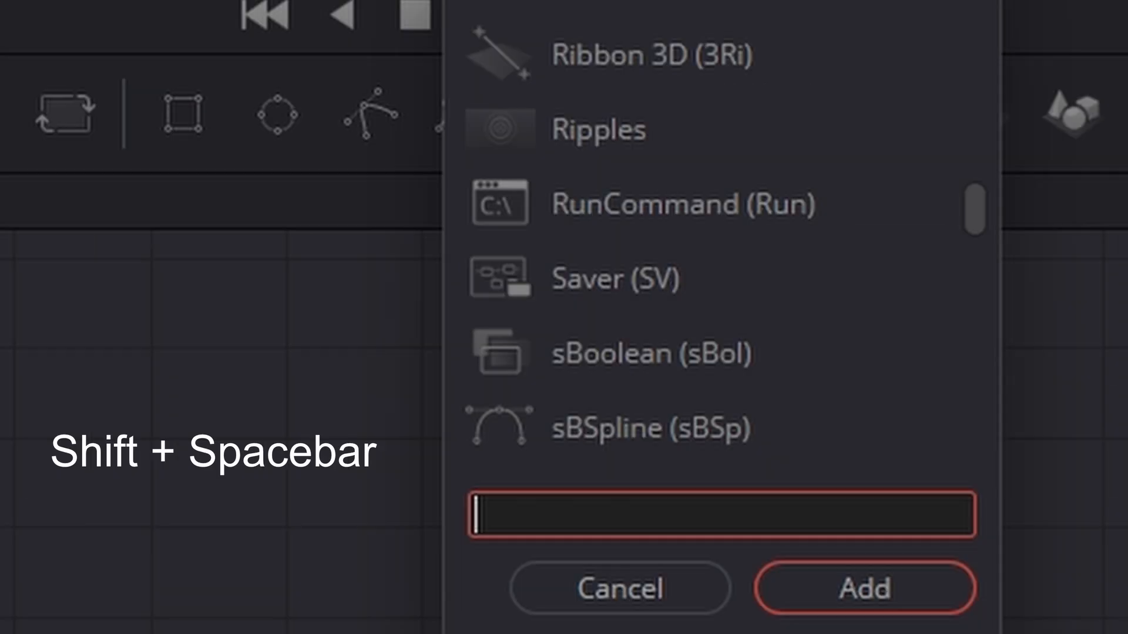
{"action": "type", "text": "blu"}
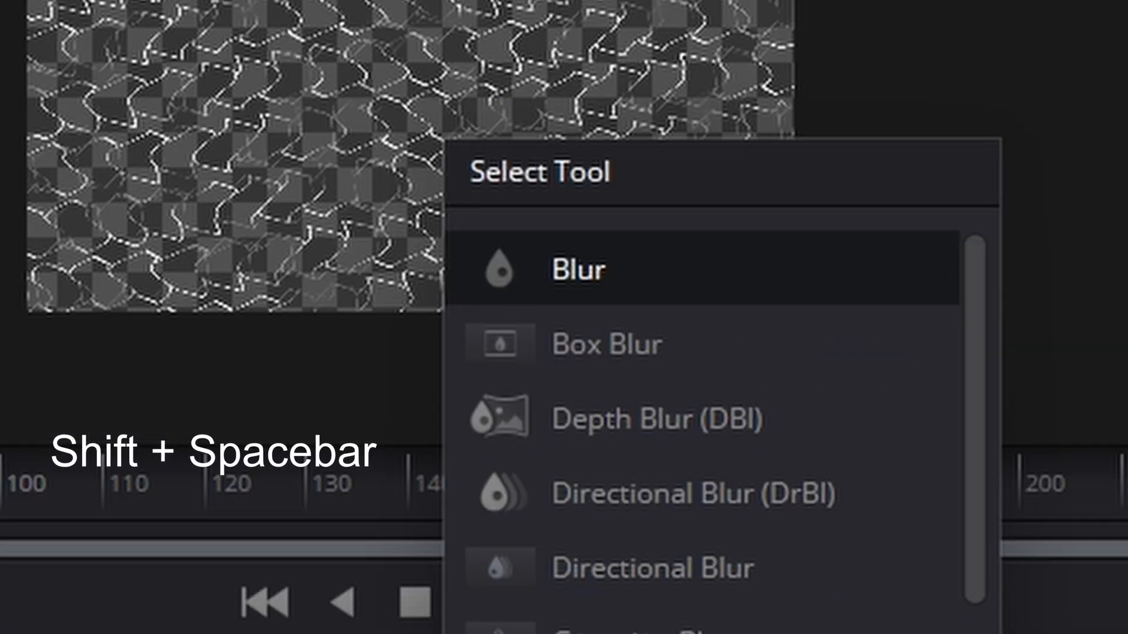
{"action": "type", "text": "r"}
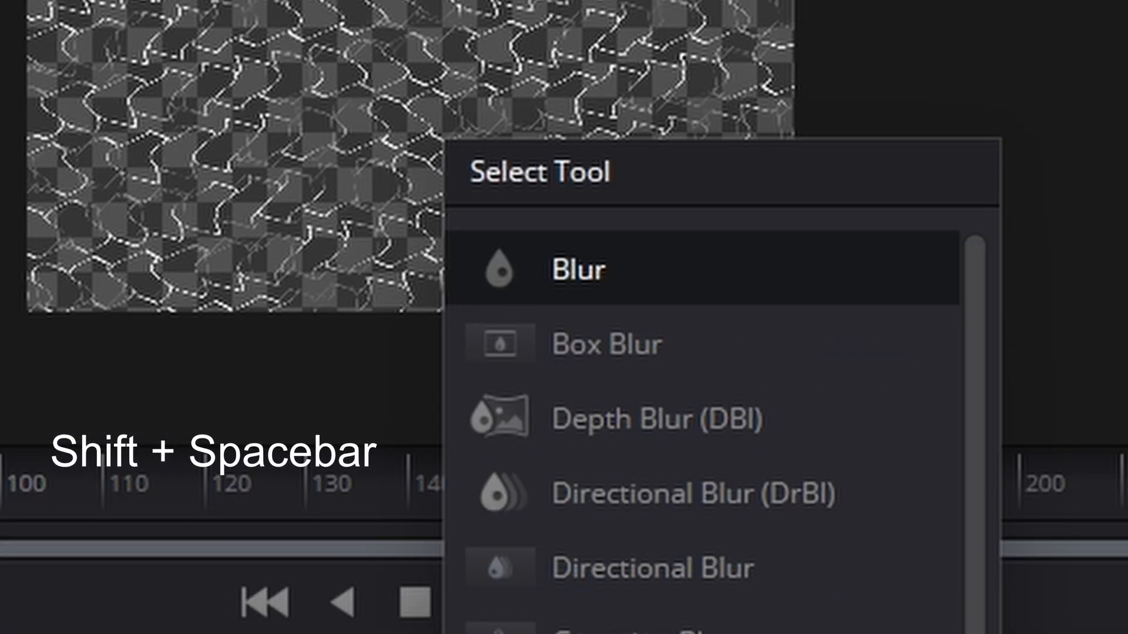
{"action": "key", "text": "Return"}
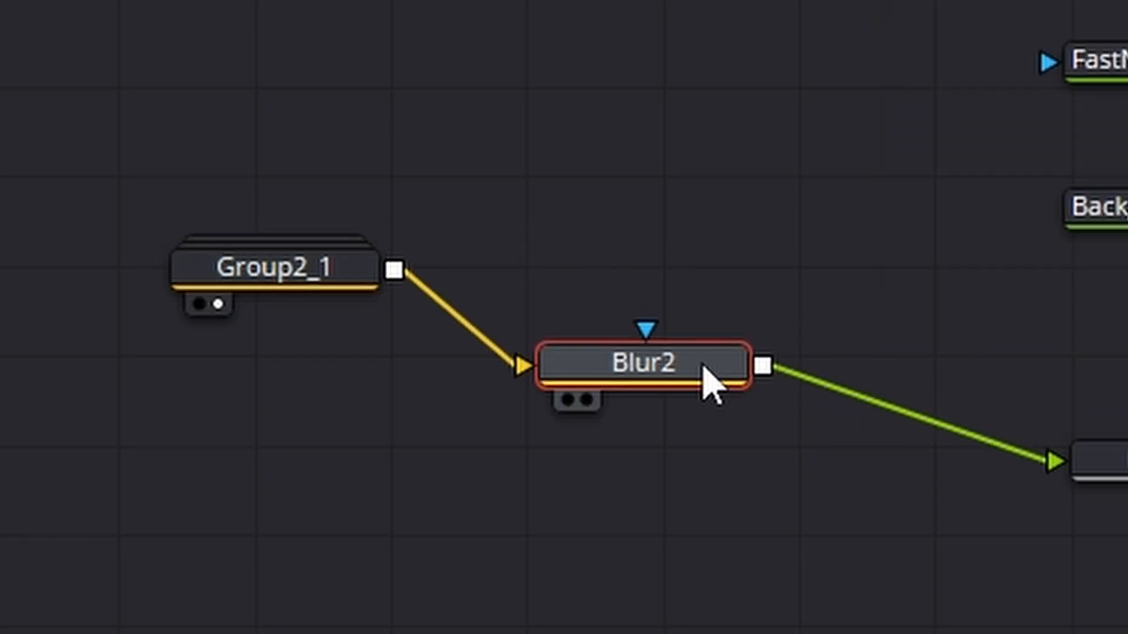
{"action": "left_click_drag", "start_coordinate": [702, 366], "coordinate": [701, 396]}
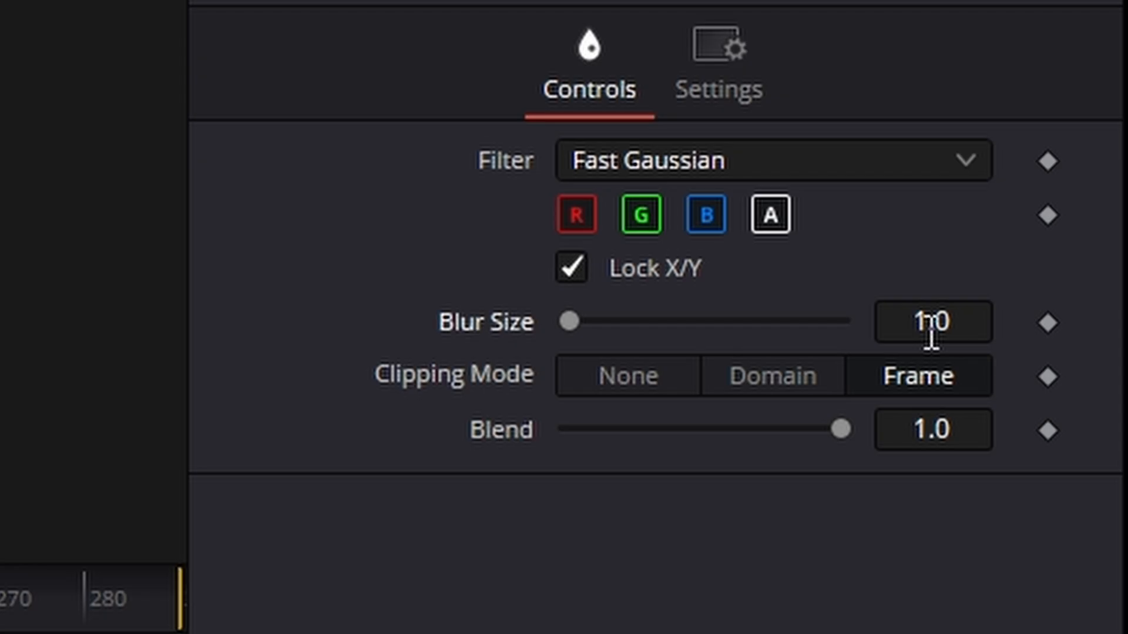
- Set the Blur Size of the new Blur node to 2
{"action": "left_click", "coordinate": [928, 325]}
{"action": "type", "text": "2"}
{"action": "key", "text": "Return"}
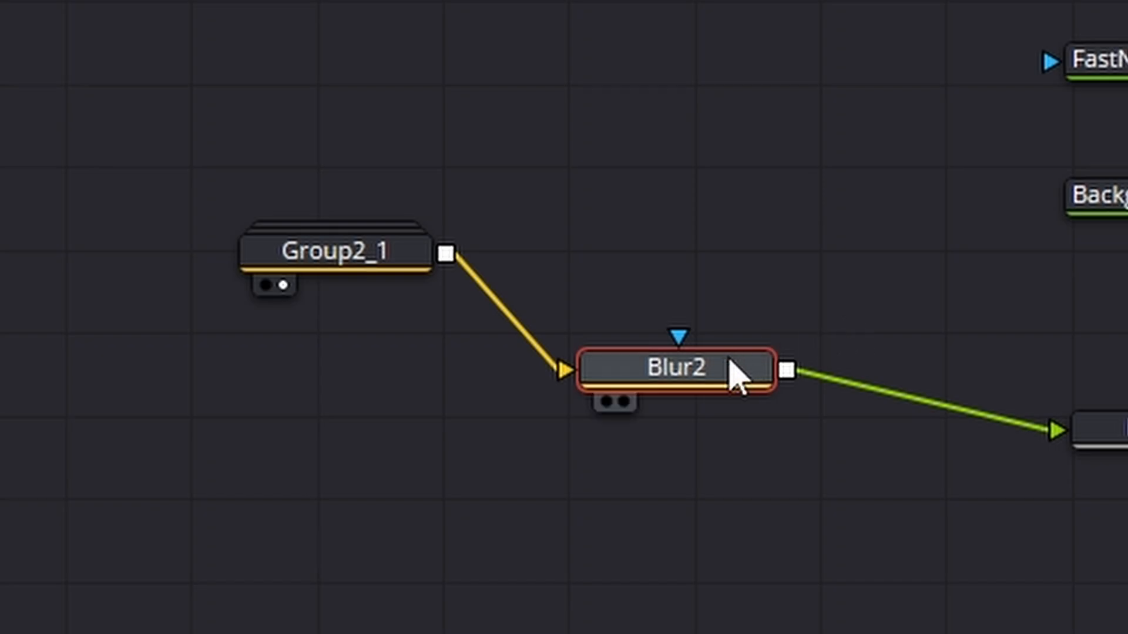
- Move Blur2 closer to Group2_1 and shift both nodes together farther away from Merge5 to make room in the node graph
{"action": "left_click_drag", "start_coordinate": [738, 378], "coordinate": [702, 364]}
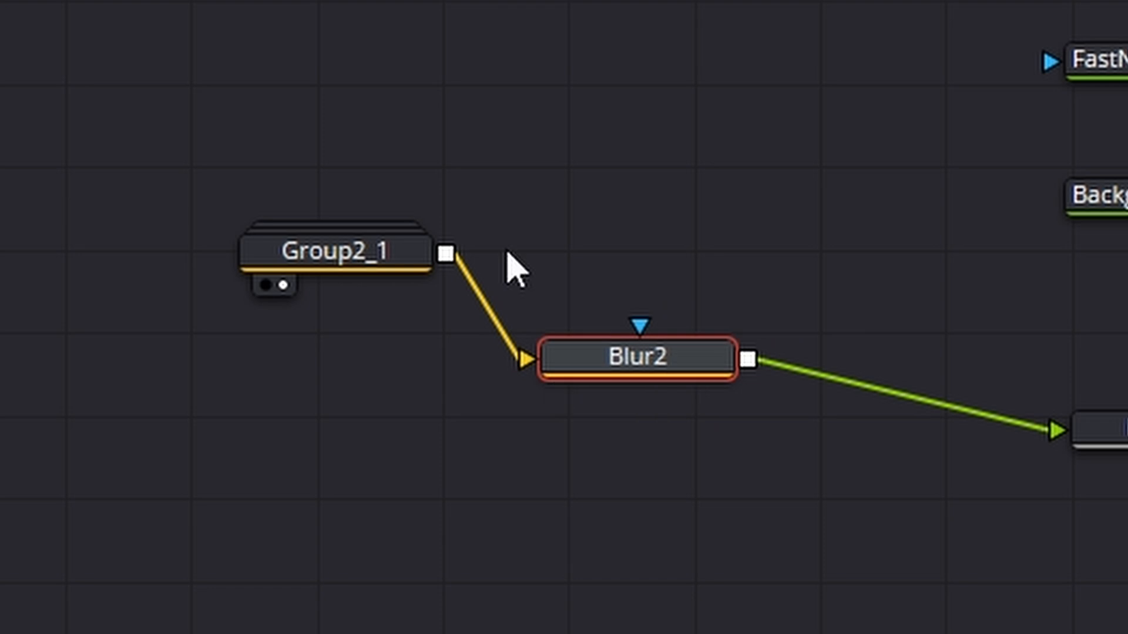
{"action": "left_click_drag", "start_coordinate": [221, 105], "coordinate": [770, 491]}
{"action": "left_click_drag", "start_coordinate": [676, 373], "coordinate": [532, 285]}
{"action": "left_click", "coordinate": [547, 315]}
{"action": "left_click", "coordinate": [532, 284]}
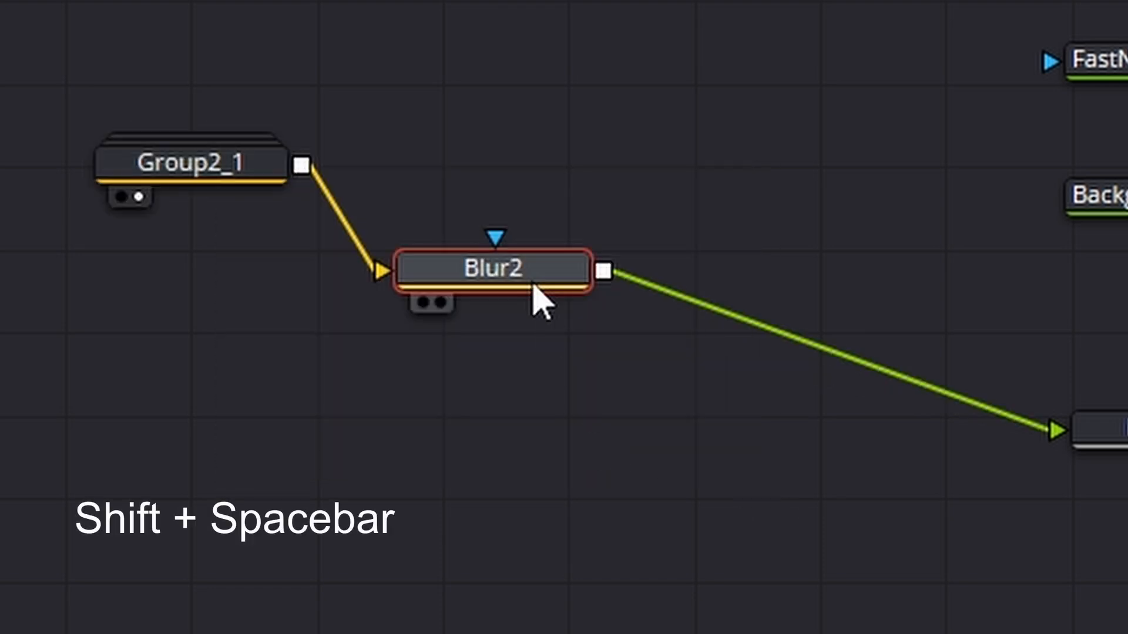
- Insert a Waviness node between Blur2 and Merge5 and set its Waviness Type to Horizontal
{"action": "key", "text": "shift+space"}
{"action": "key", "text": "BackSpace"}
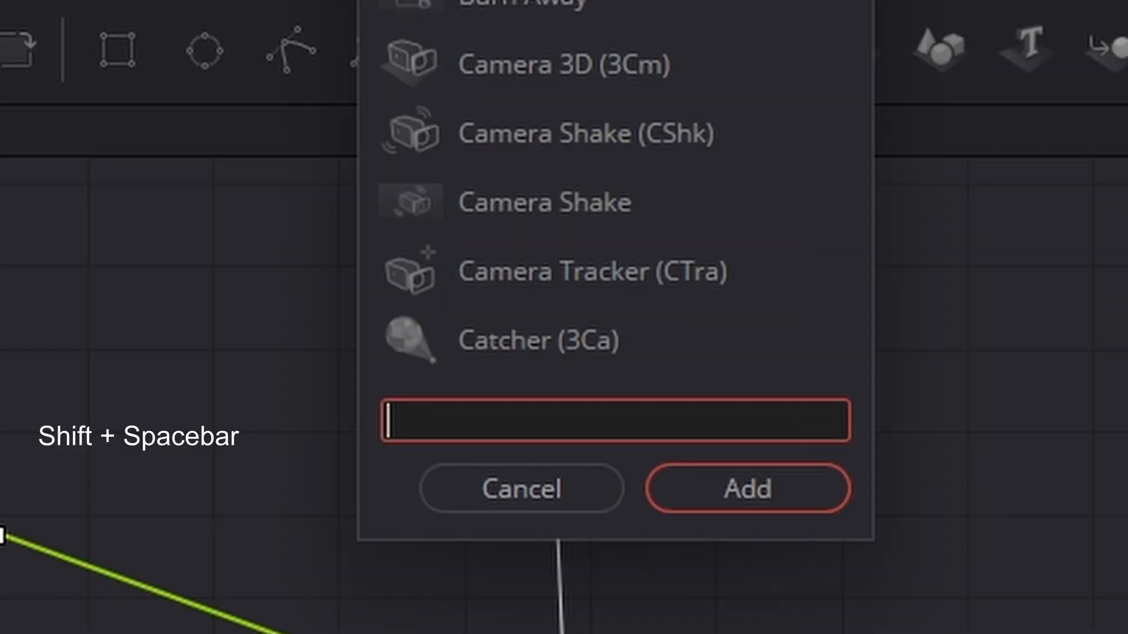
{"action": "type", "text": "wav"}
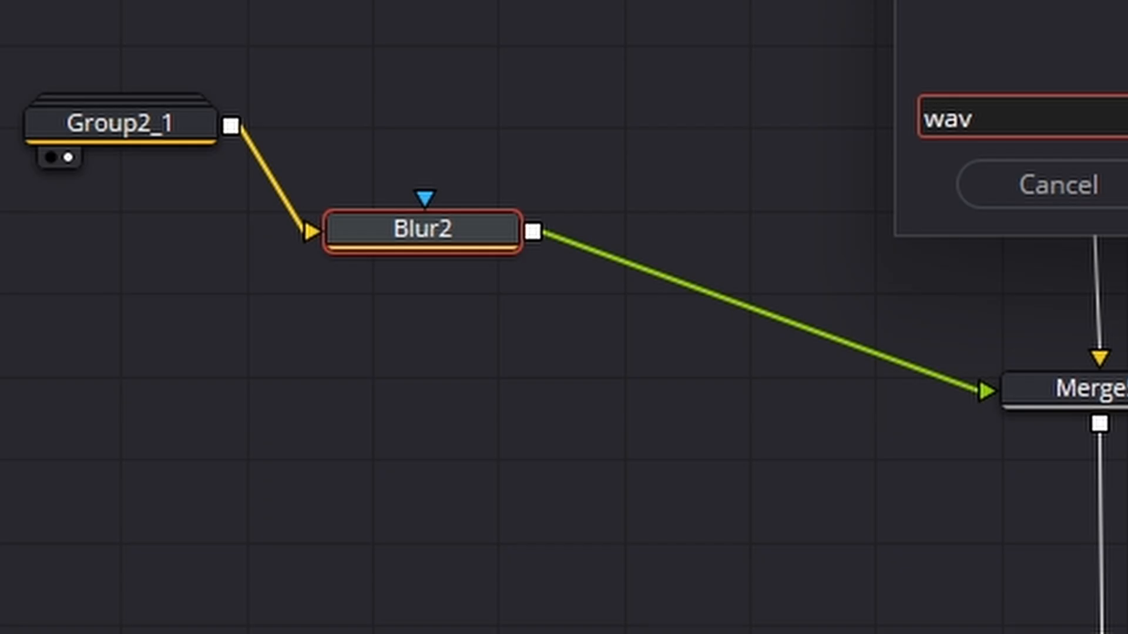
{"action": "key", "text": "Return"}
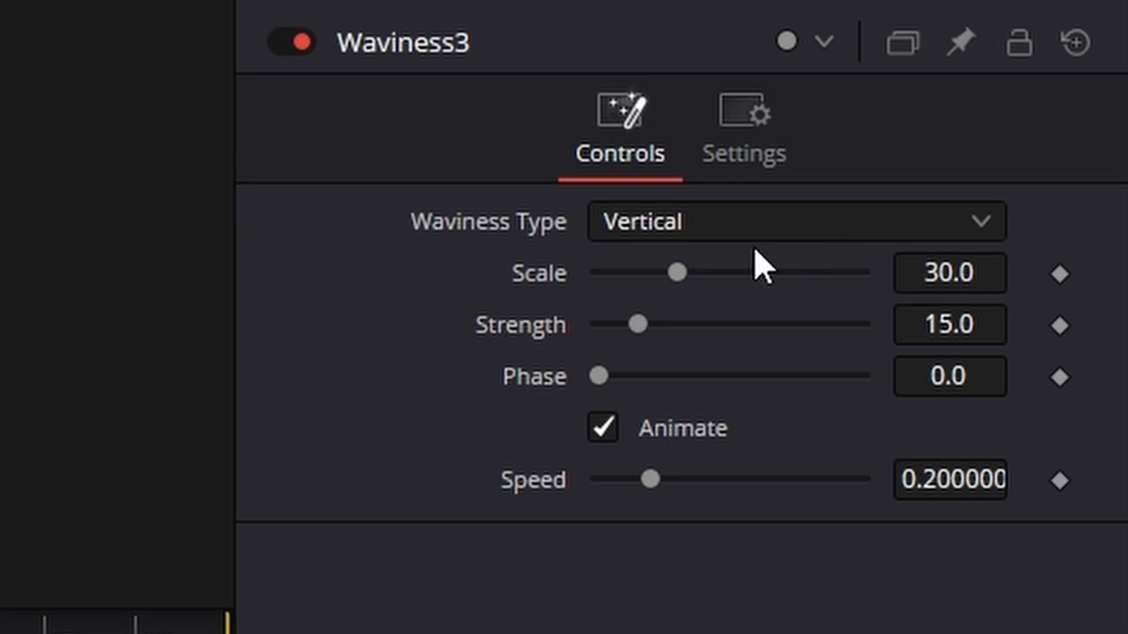
{"action": "left_click", "coordinate": [693, 222]}
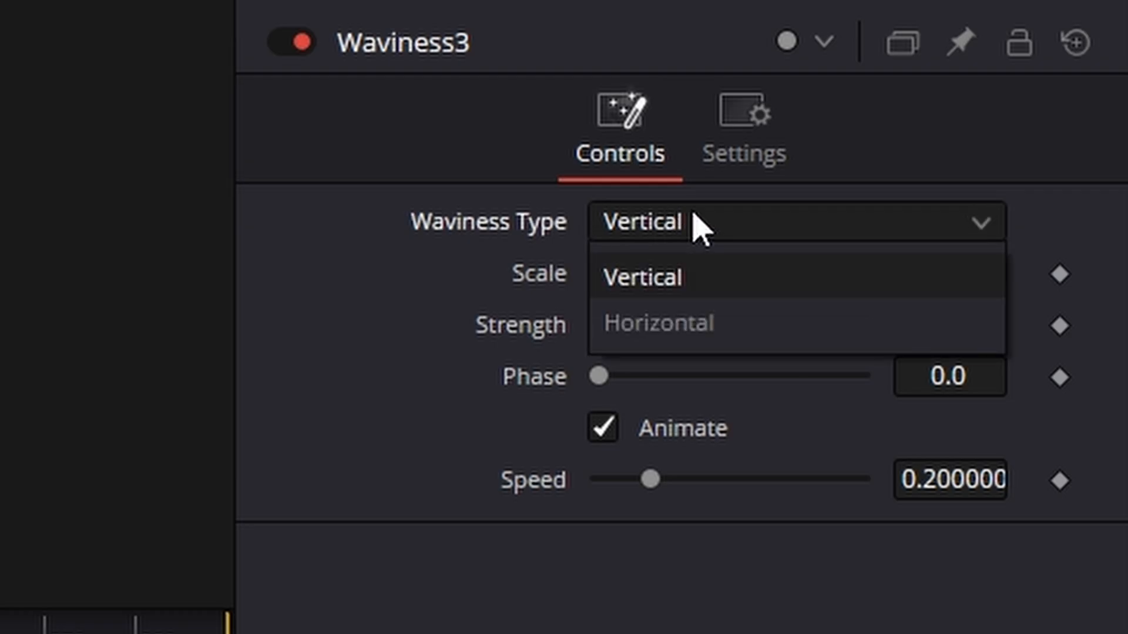
{"action": "left_click", "coordinate": [719, 324]}
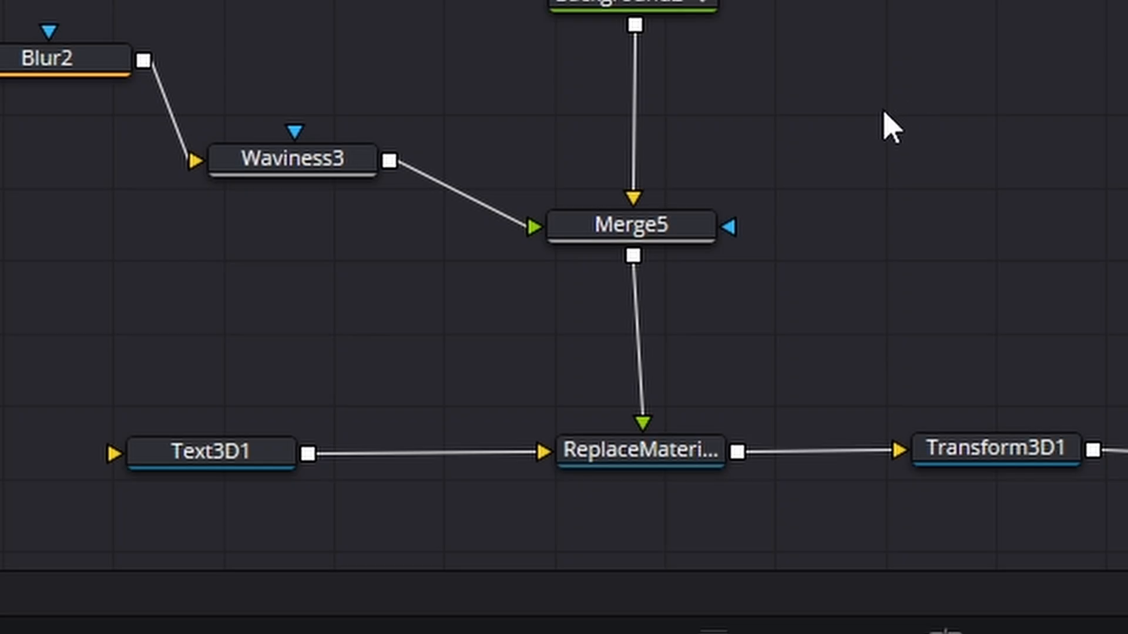
- Insert a Light Rays node between Merge5 and Replace Material 3D and space it out below Merge5
{"action": "left_click", "coordinate": [657, 241]}
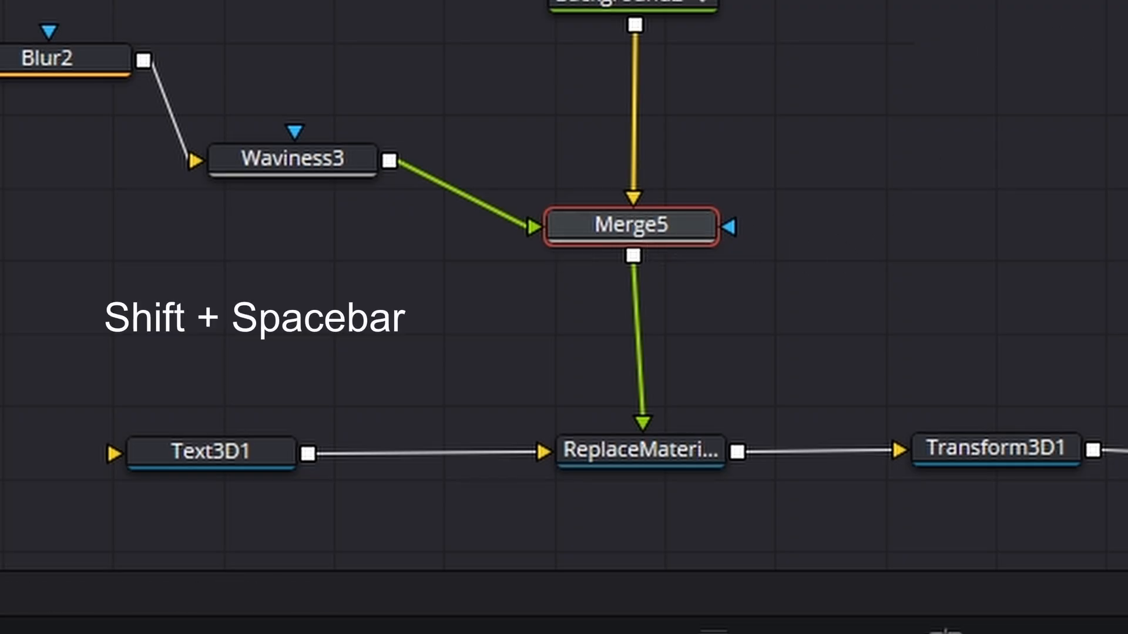
{"action": "key", "text": "shift+space"}
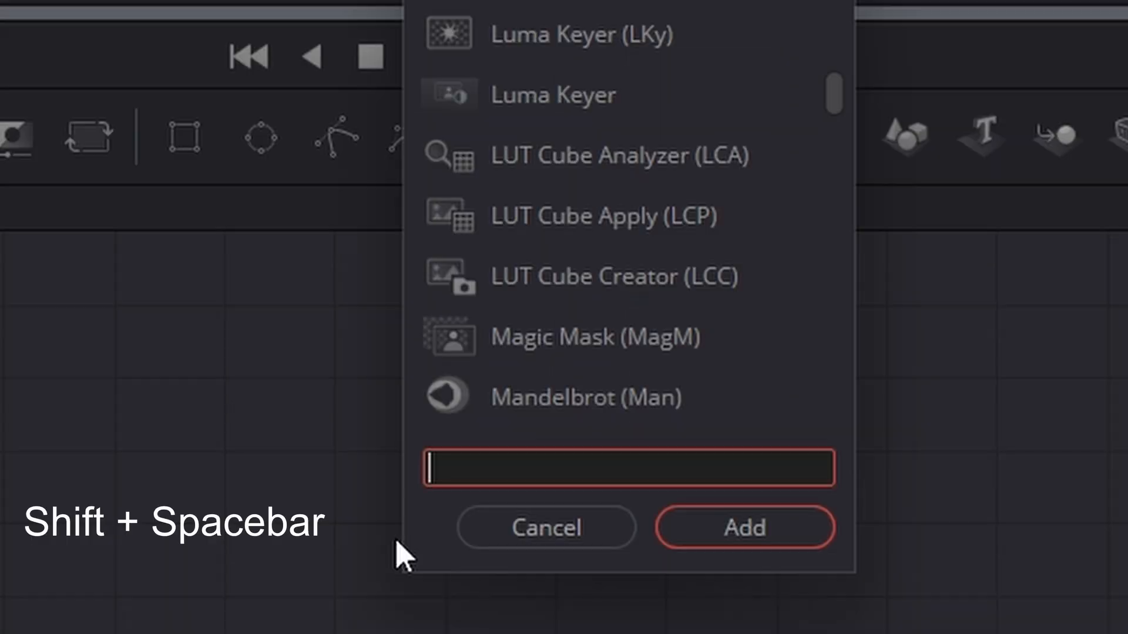
{"action": "type", "text": "light"}
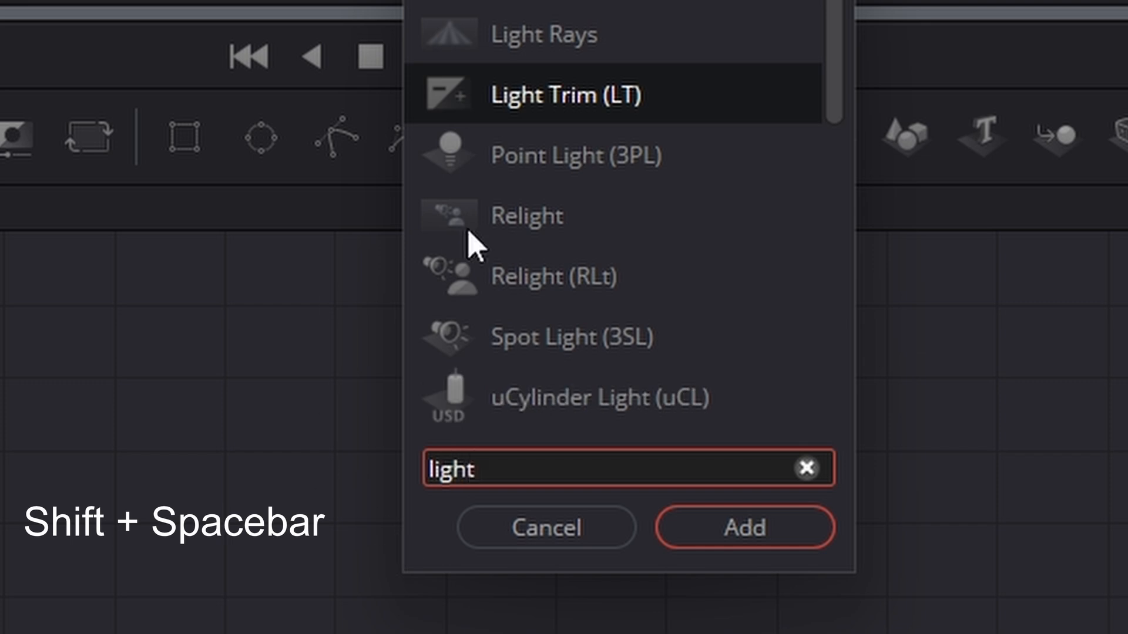
{"action": "type", "text": " r"}
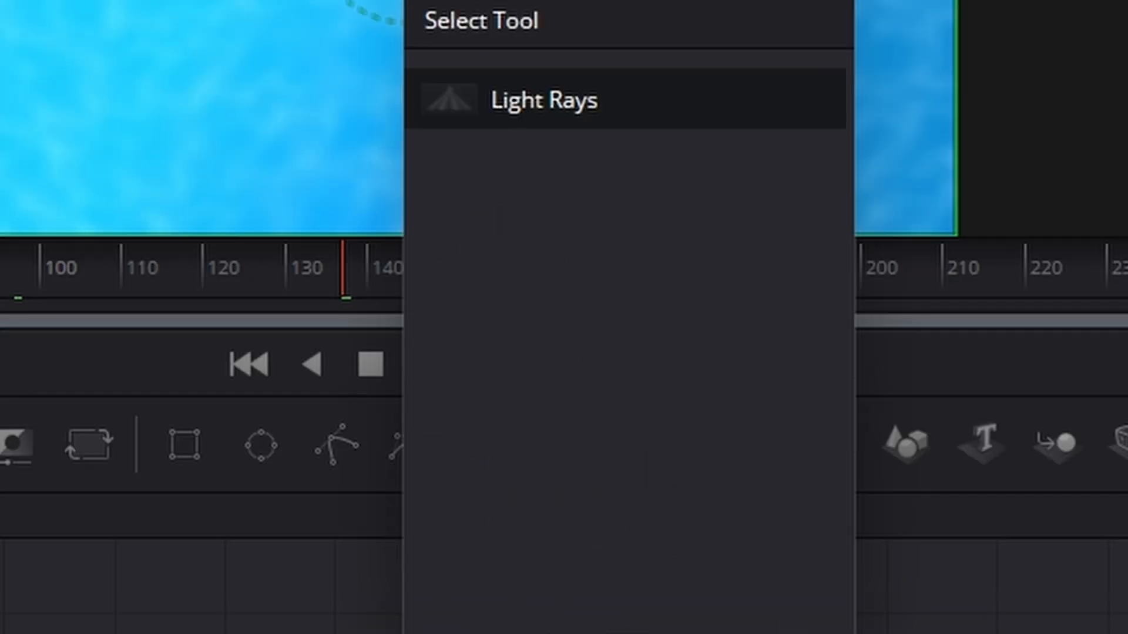
{"action": "key", "text": "Return"}
{"action": "left_click_drag", "start_coordinate": [658, 297], "coordinate": [660, 327]}
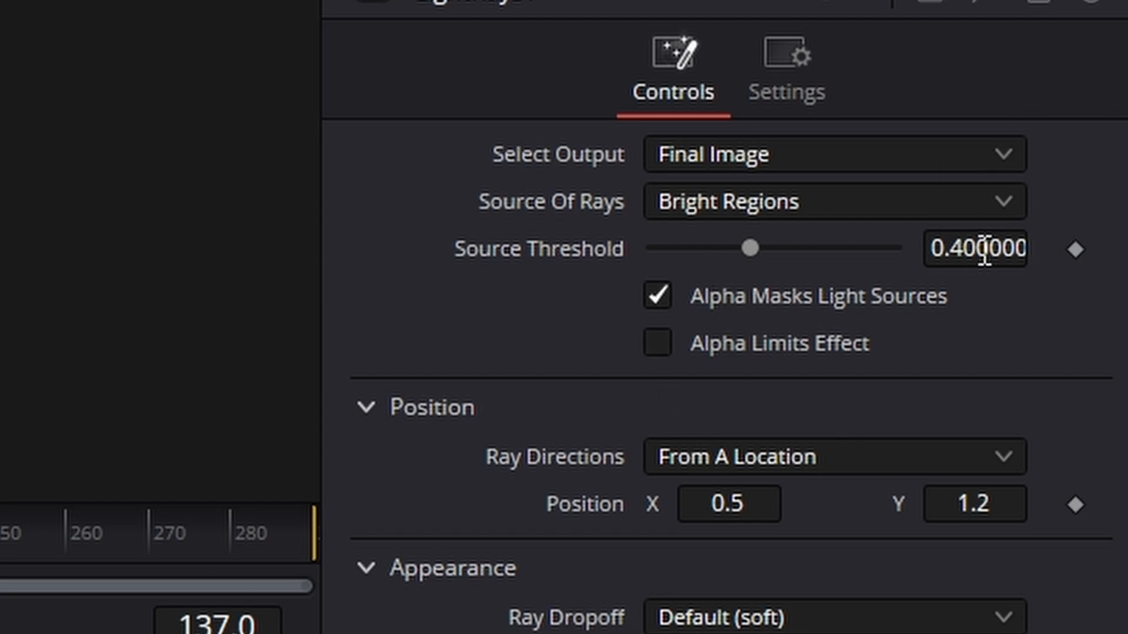
- Set the Source Threshold of the Light Rays node to 0.77
{"action": "left_click", "coordinate": [967, 241]}
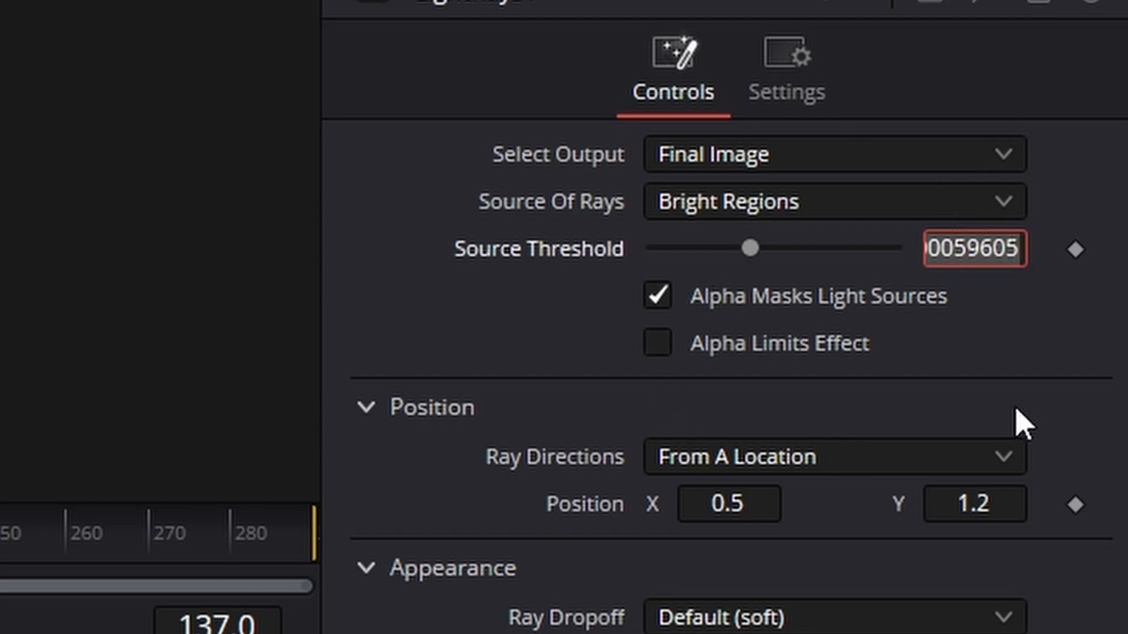
{"action": "type", "text": ".77"}
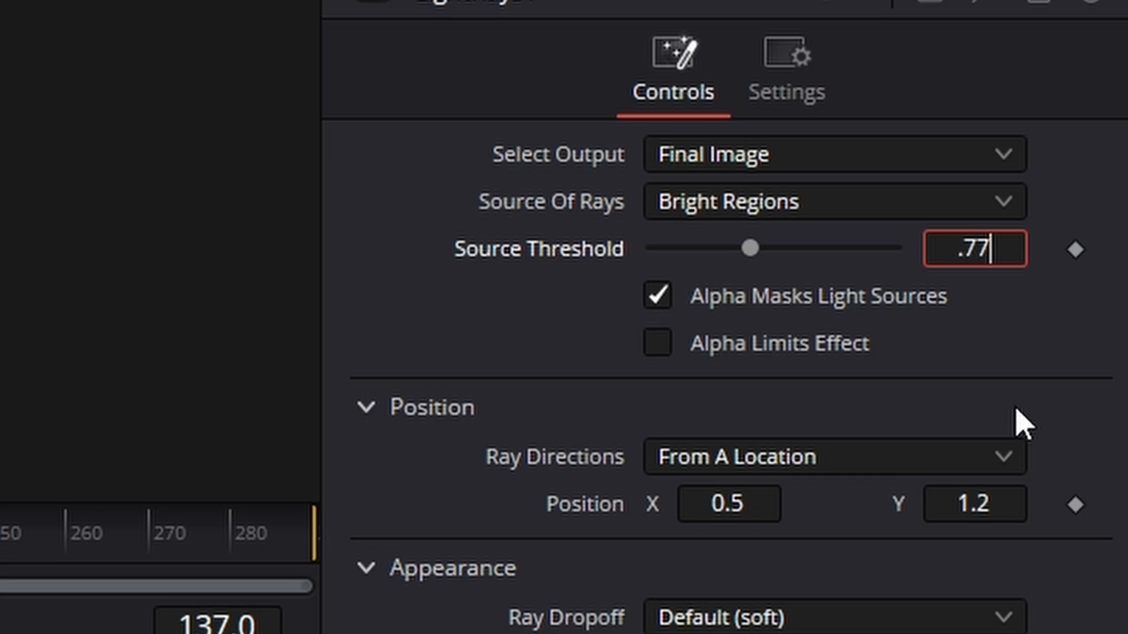
{"action": "key", "text": "Tab"}
- Merge Renderer3D1's output as foreground over Blur1's output ahead of MediaOut1, with Renderer3D1 lined up above the Merge node
{"action": "left_click_drag", "start_coordinate": [854, 385], "coordinate": [882, 390]}
{"action": "left_click", "coordinate": [753, 395]}
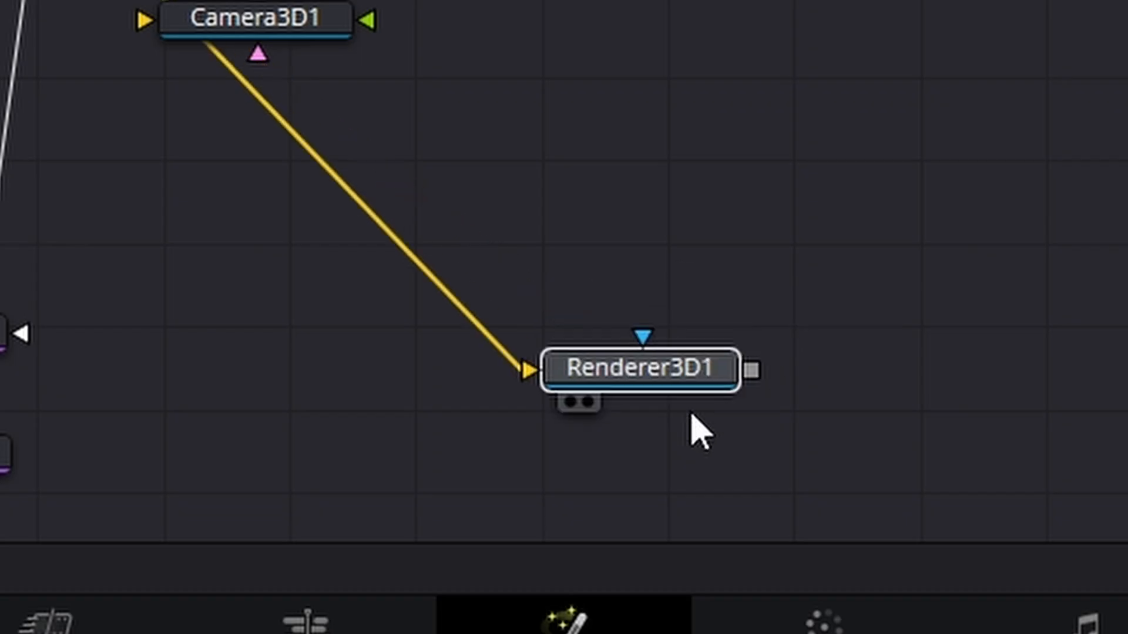
{"action": "left_click_drag", "start_coordinate": [652, 55], "coordinate": [803, 159]}
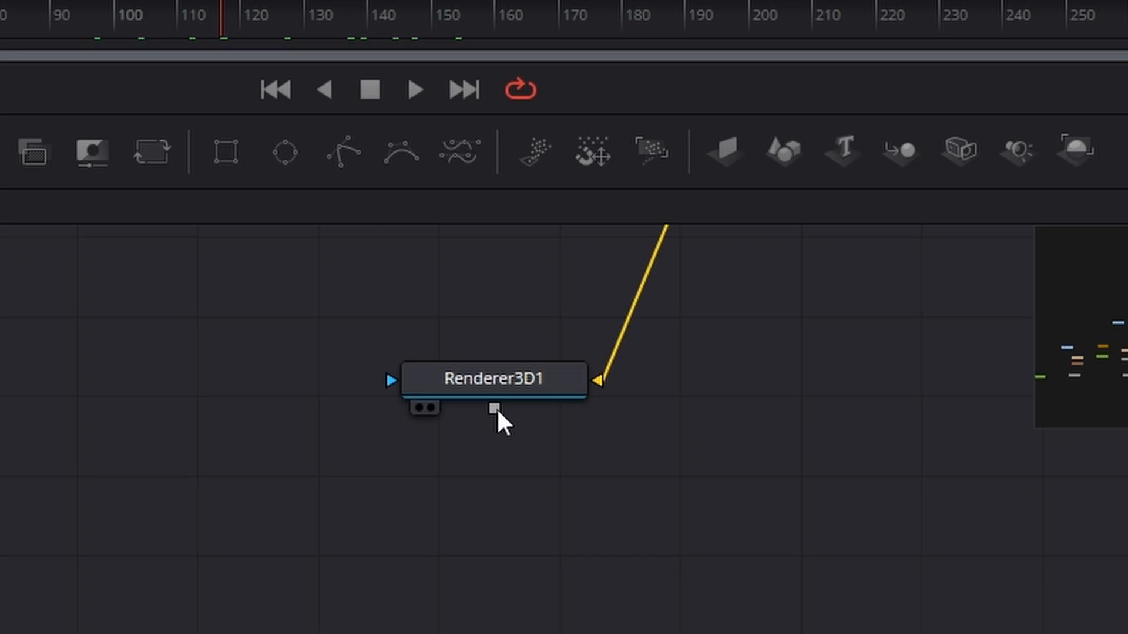
{"action": "left_click_drag", "start_coordinate": [498, 410], "coordinate": [42, 633]}
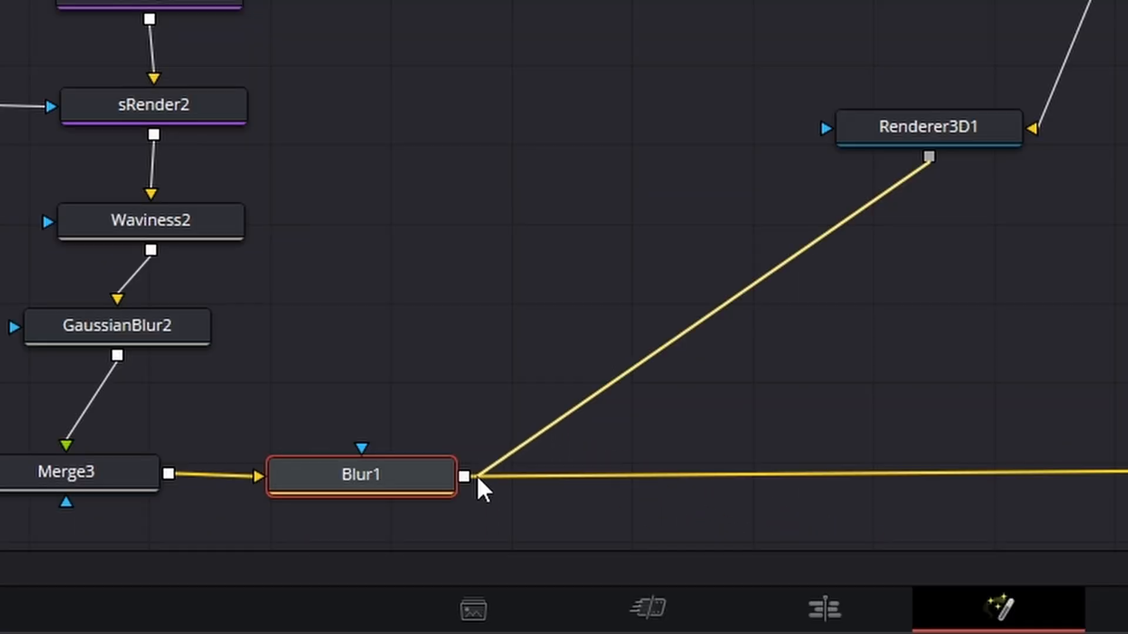
{"action": "left_click_drag", "start_coordinate": [478, 478], "coordinate": [460, 474]}
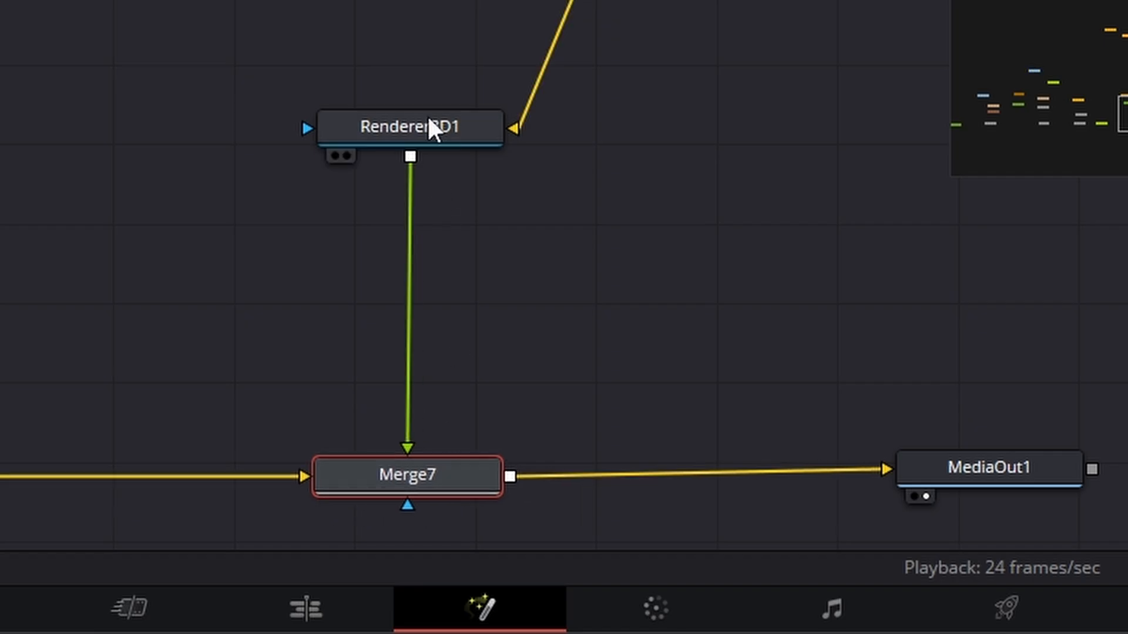
{"action": "left_click_drag", "start_coordinate": [429, 118], "coordinate": [444, 150]}
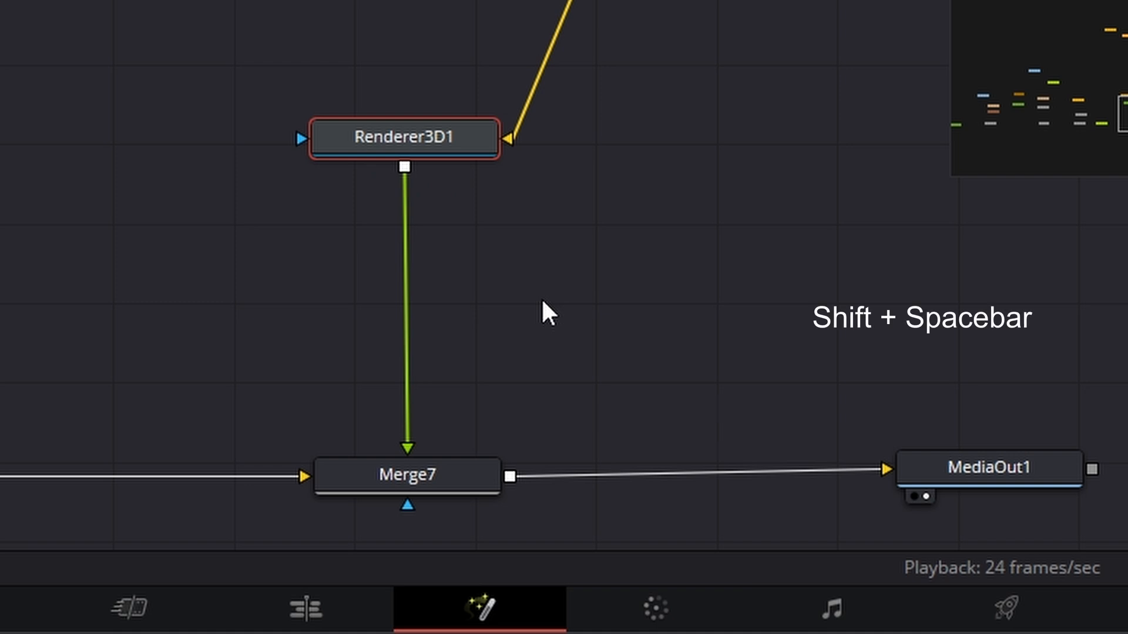
- Insert a Displace node between Renderer3D1 and Merge7's foreground input
{"action": "key", "text": "shift+space"}
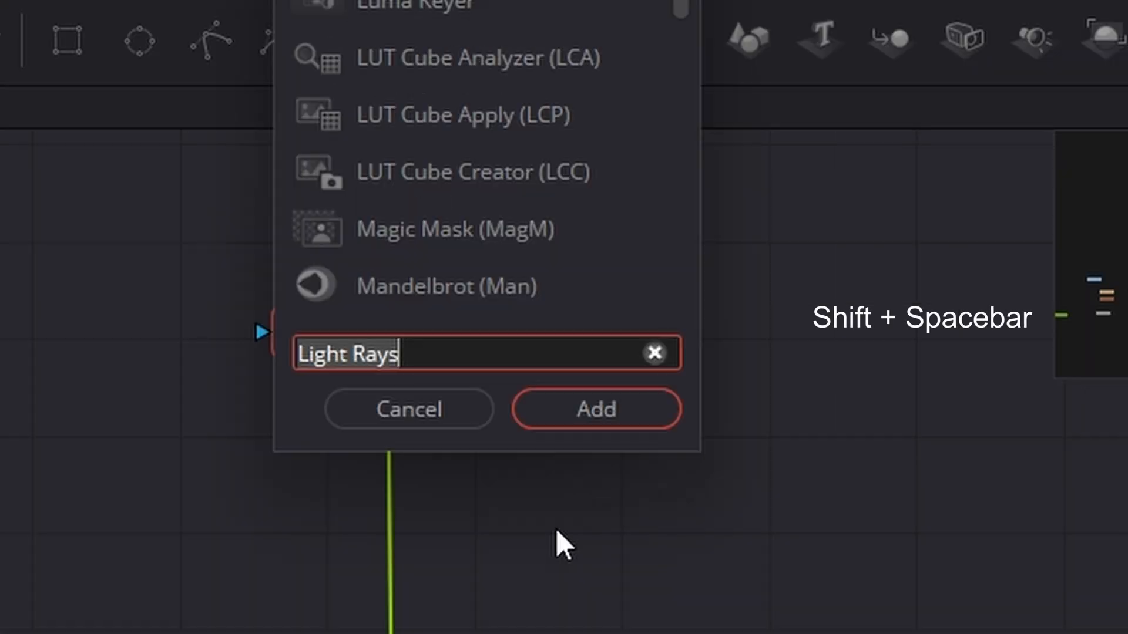
{"action": "key", "text": "BackSpace"}
{"action": "type", "text": "disp"}
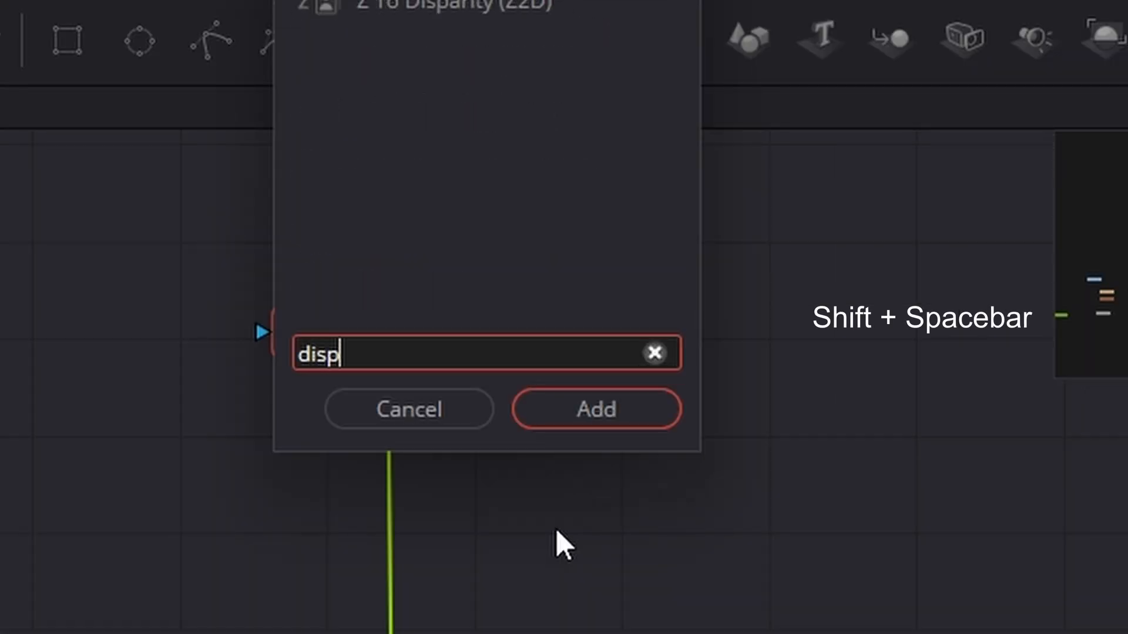
{"action": "type", "text": "lac"}
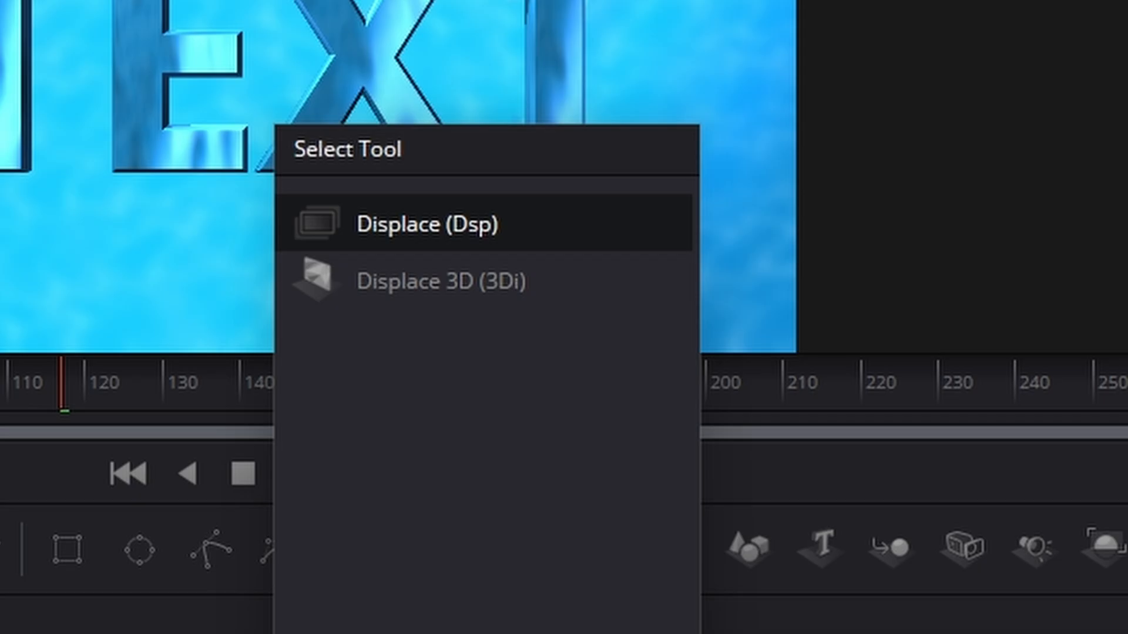
{"action": "key", "text": "Return"}
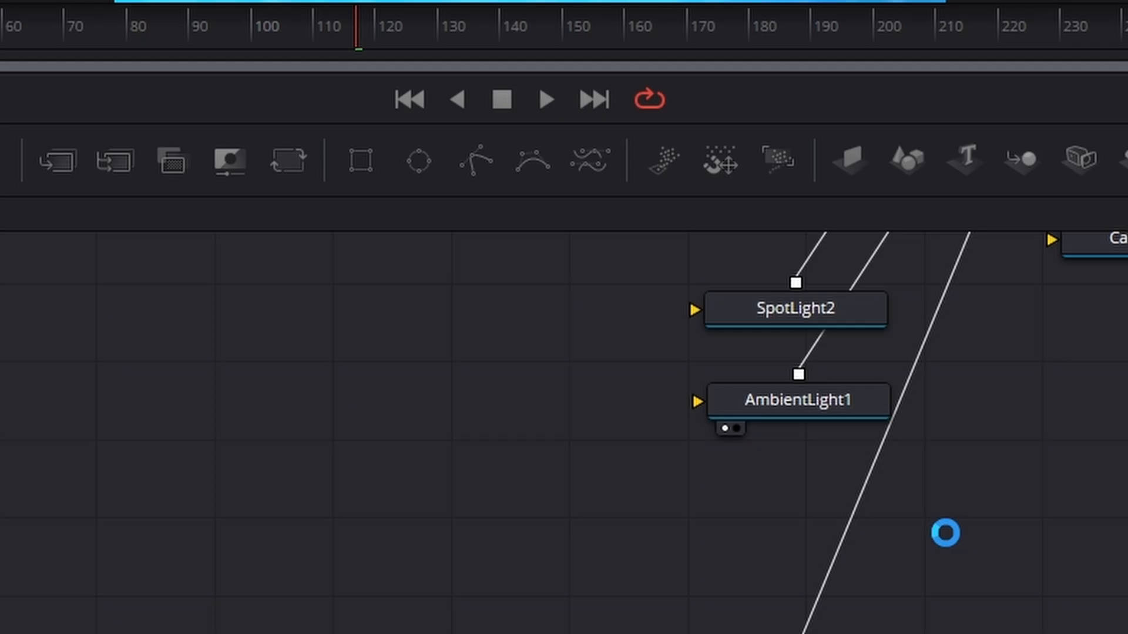
- Space Renderer3D1 and Displace1 out in a vertical line above Merge7 and show Displace1 in the second viewer
{"action": "scroll", "coordinate": [913, 502], "scroll_direction": "up", "scroll_amount": 3}
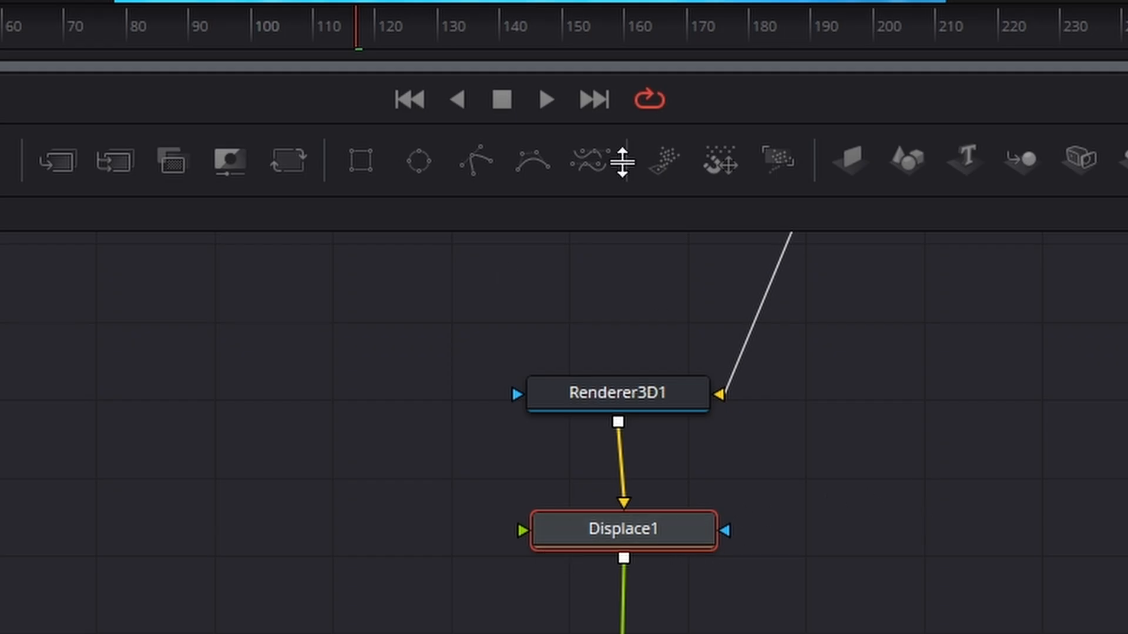
{"action": "left_click_drag", "start_coordinate": [605, 393], "coordinate": [606, 342]}
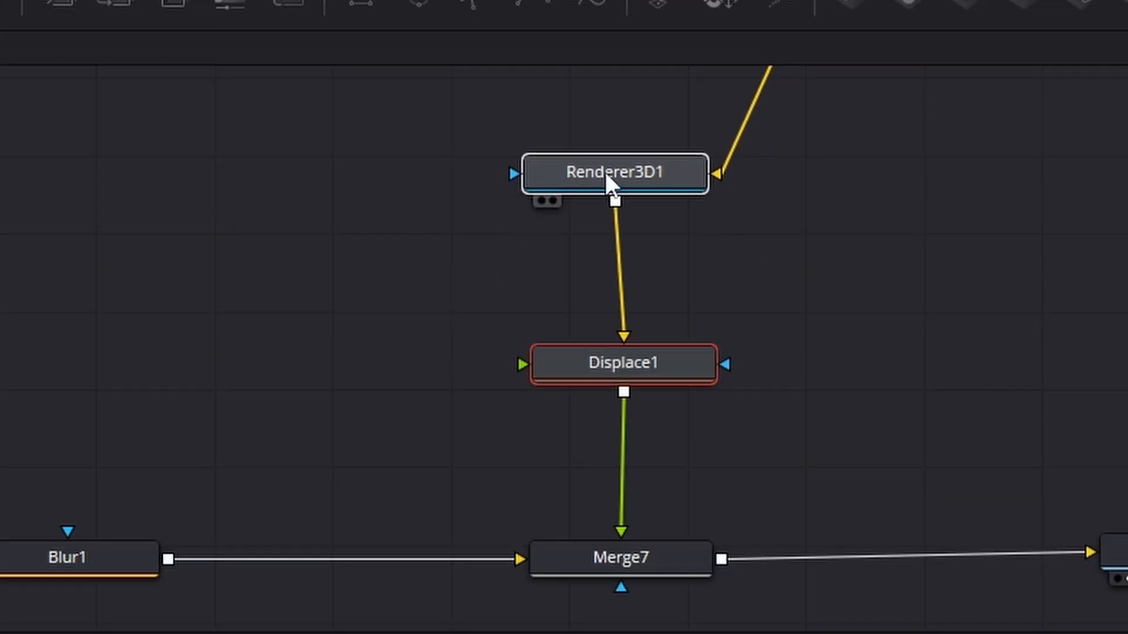
{"action": "left_click_drag", "start_coordinate": [605, 172], "coordinate": [615, 171]}
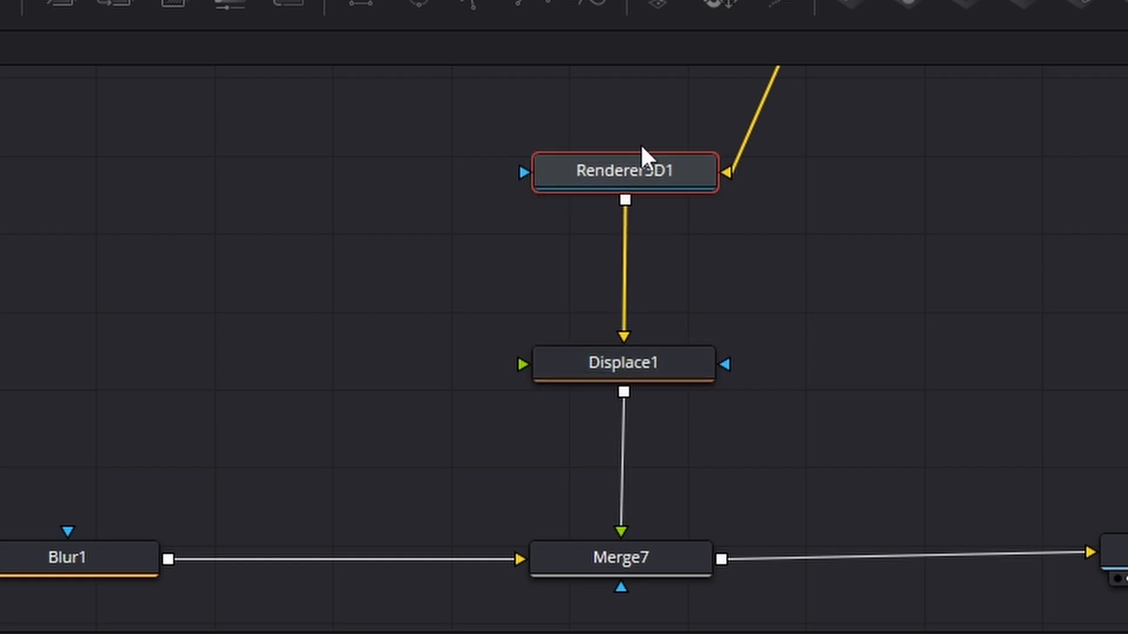
{"action": "left_click_drag", "start_coordinate": [674, 378], "coordinate": [671, 298]}
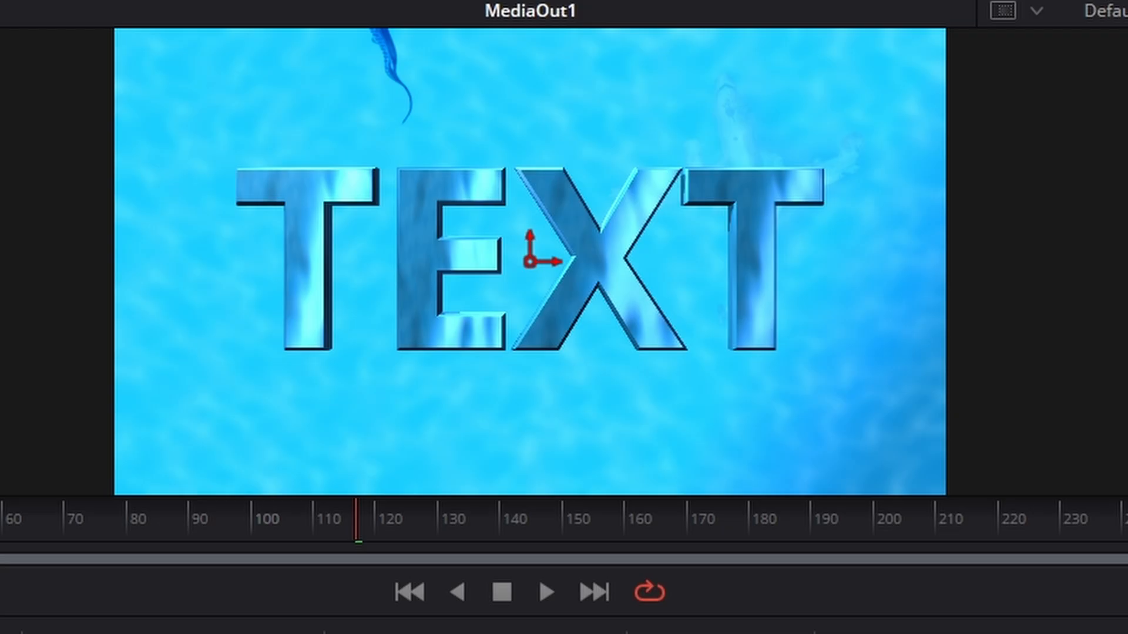
{"action": "key", "text": "1"}
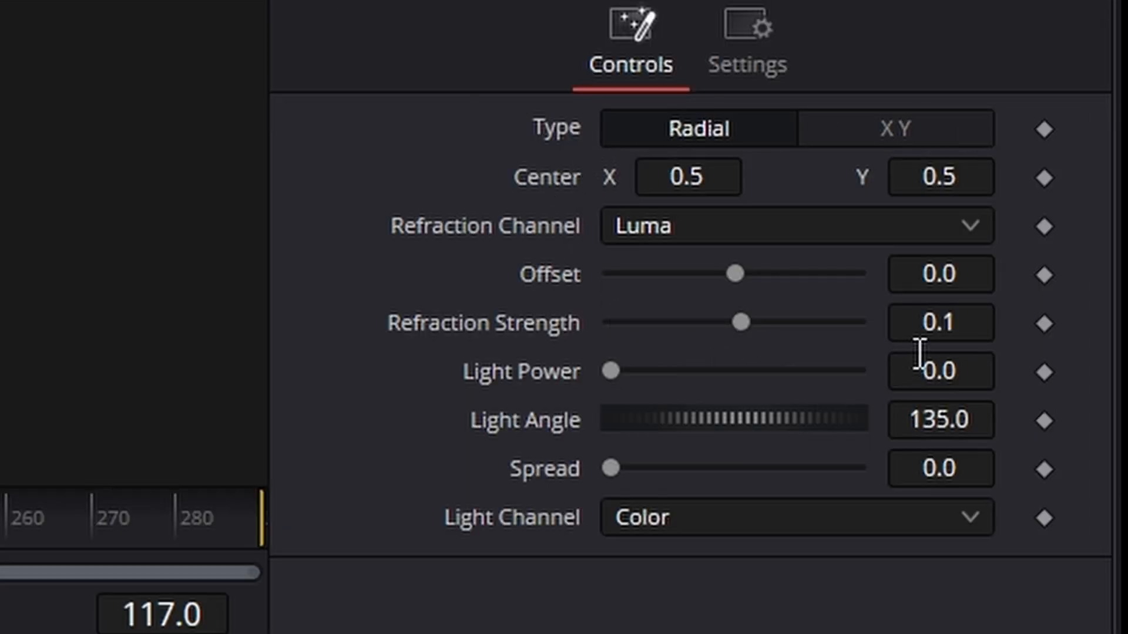
- Set the Refraction Strength of Displace1 to 0.19 and select the node in the graph
{"action": "left_click", "coordinate": [927, 322]}
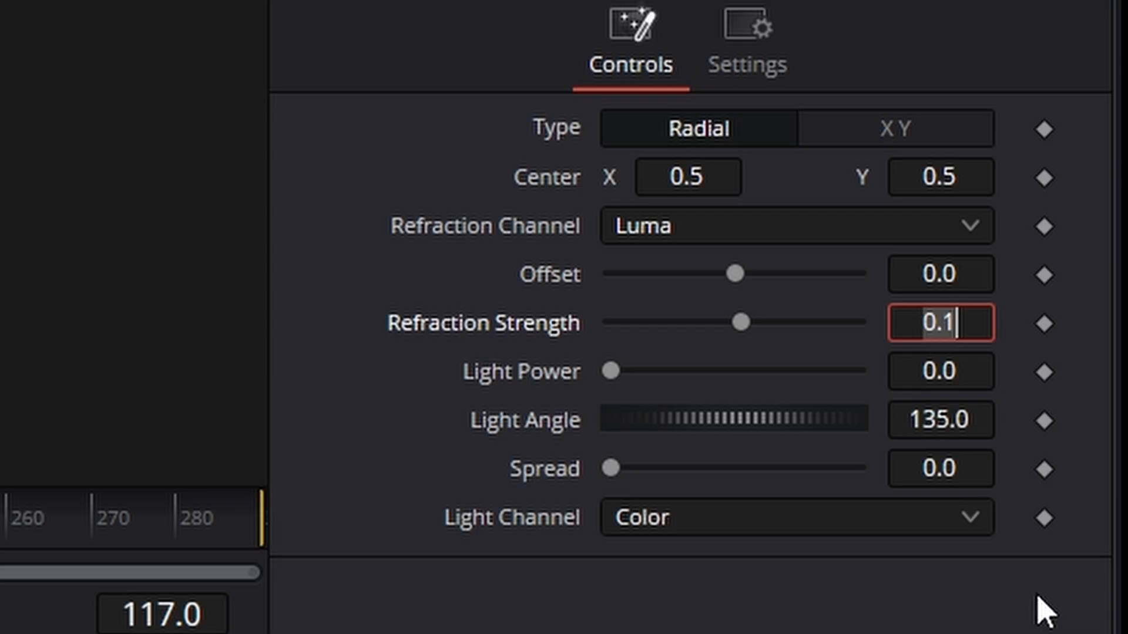
{"action": "type", "text": "0.19"}
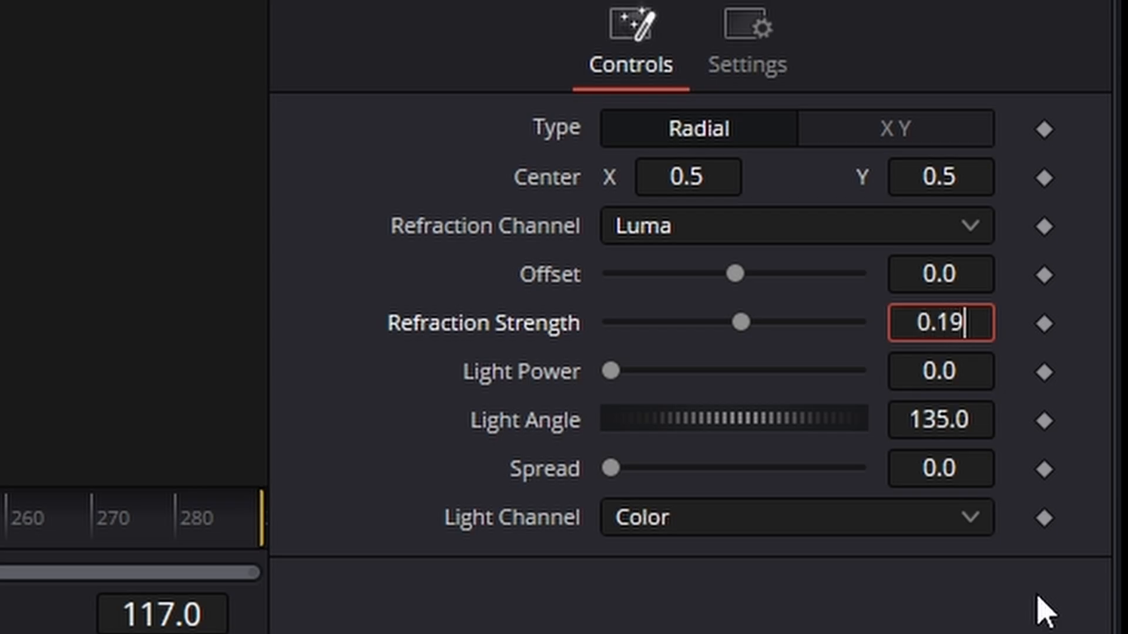
{"action": "key", "text": "Tab"}
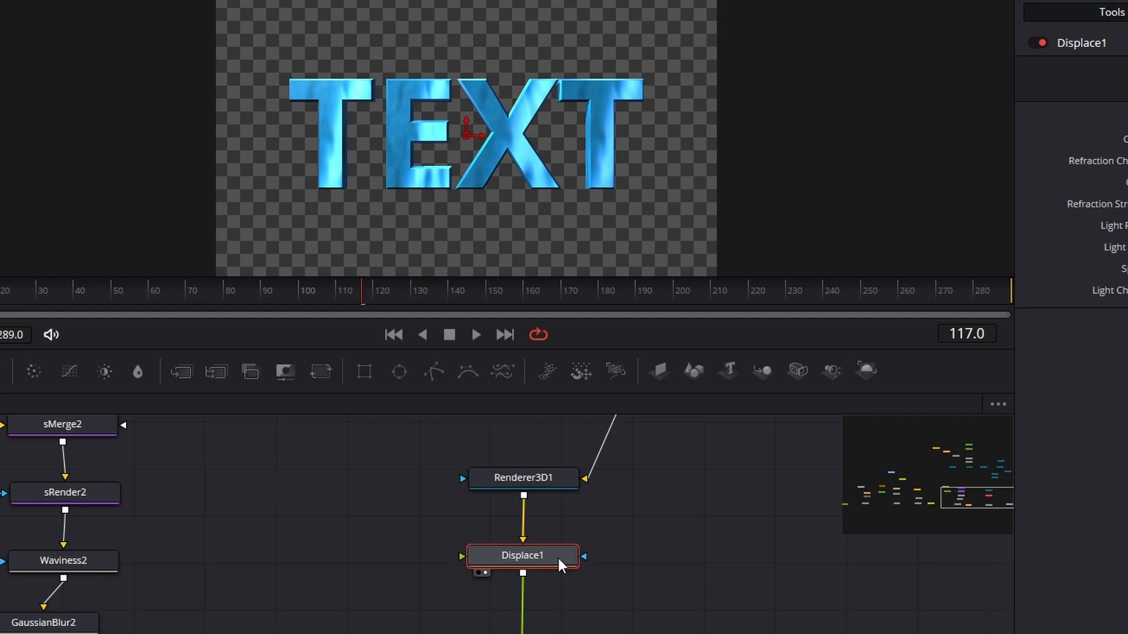
{"action": "left_click_drag", "start_coordinate": [559, 559], "coordinate": [558, 566]}
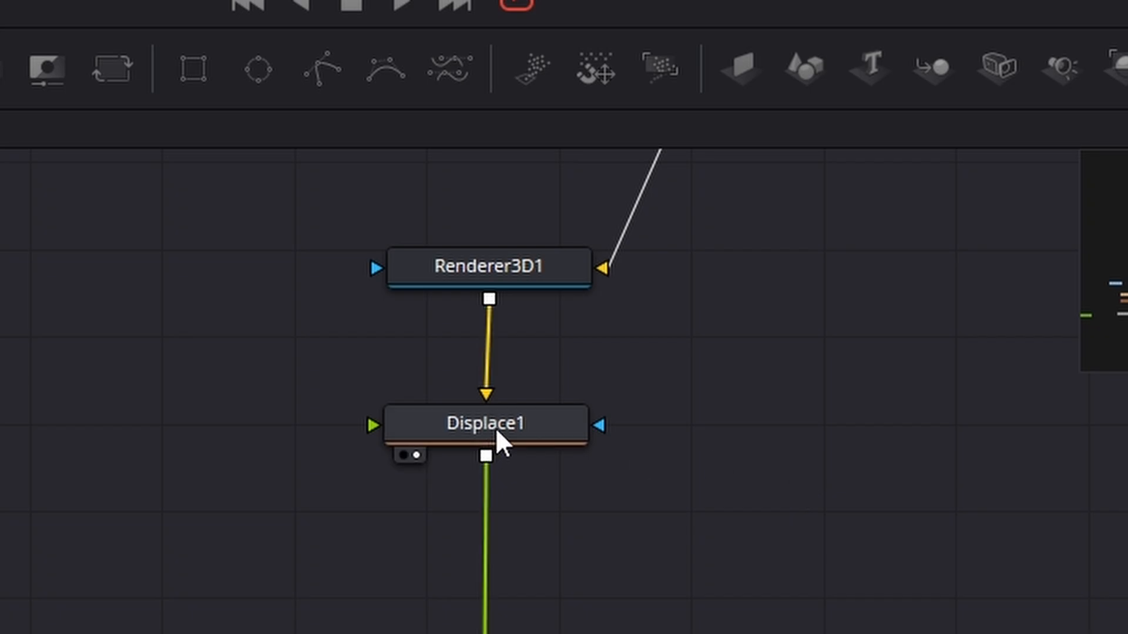
{"action": "left_click", "coordinate": [530, 567]}
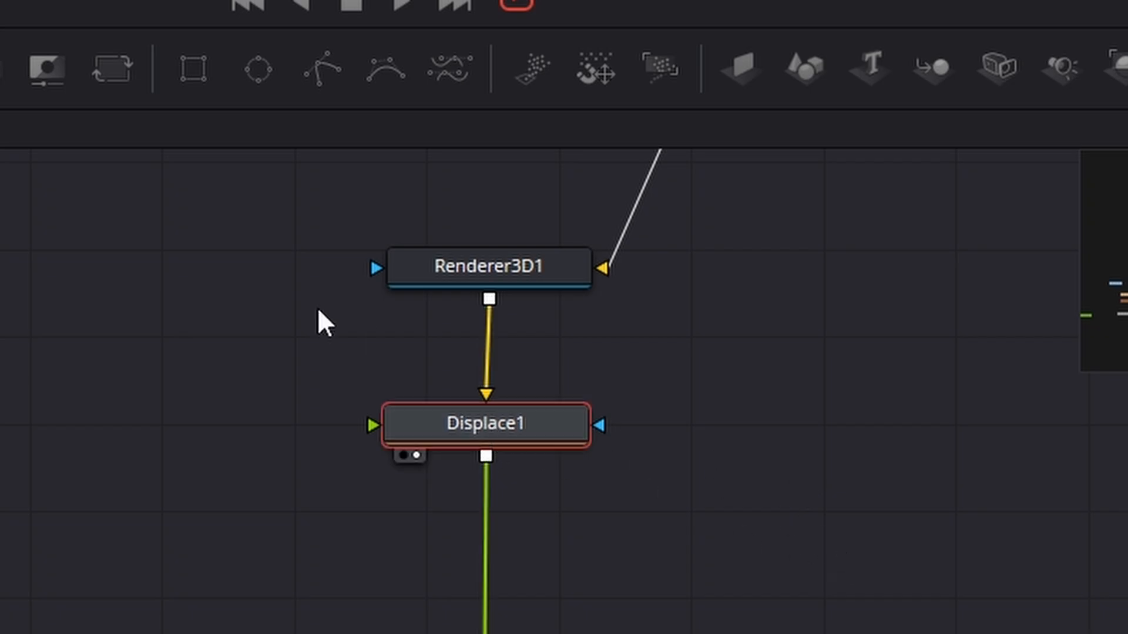
- Feed a new FastNoise node into Displace1's foreground input and show the noise in the viewer
{"action": "left_click_drag", "start_coordinate": [382, 363], "coordinate": [550, 571]}
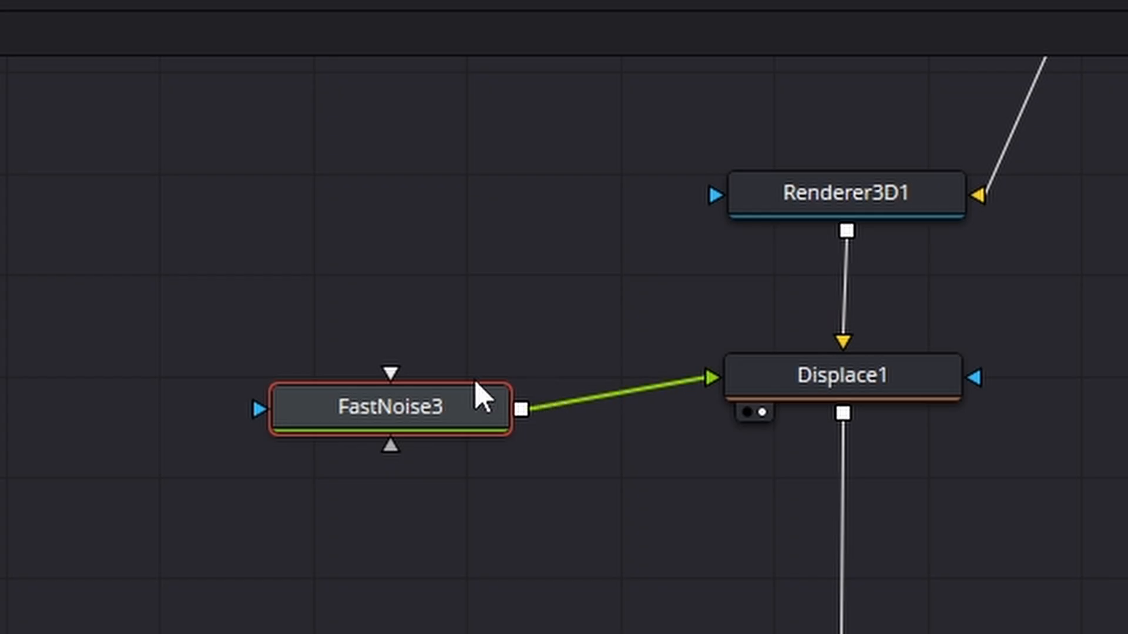
{"action": "left_click_drag", "start_coordinate": [441, 429], "coordinate": [479, 403]}
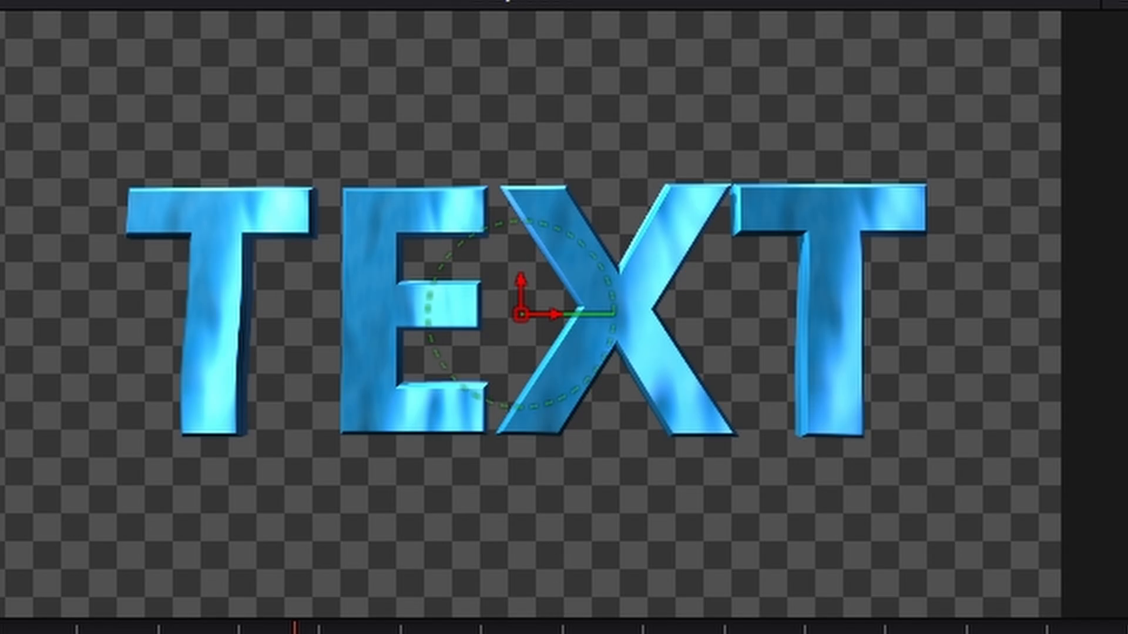
{"action": "key", "text": "1"}
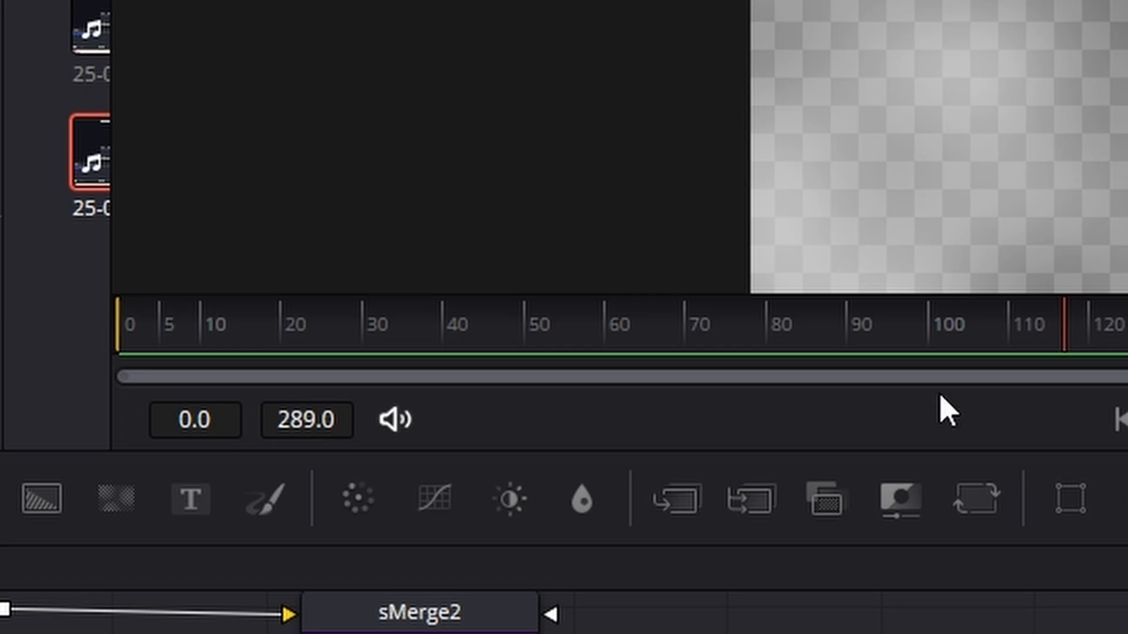
- Animate the FastNoise3 Center with a keyframe at frame 0 and Y set to 3.0 at frame 289, and play it back
{"action": "left_click_drag", "start_coordinate": [1073, 345], "coordinate": [140, 343]}
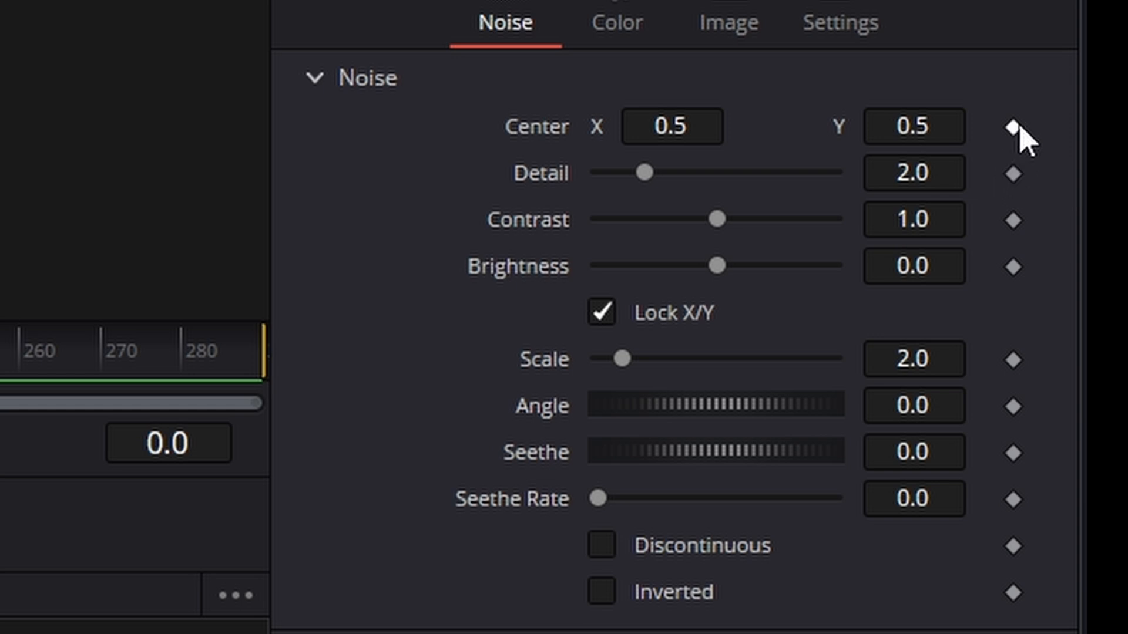
{"action": "left_click", "coordinate": [1018, 130]}
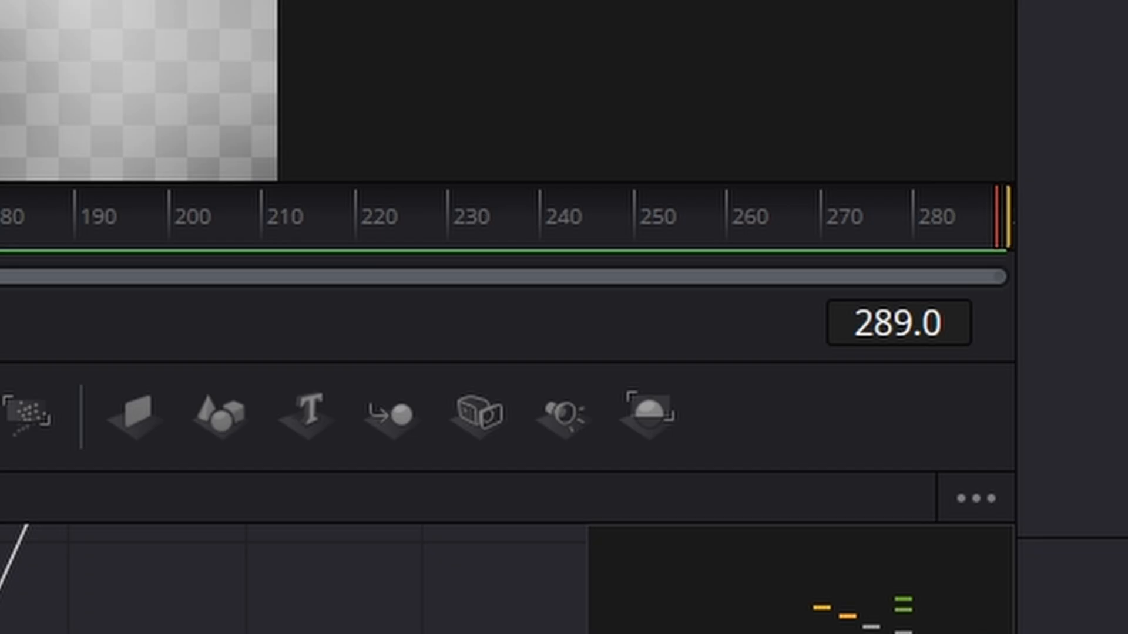
{"action": "left_click", "coordinate": [805, 313]}
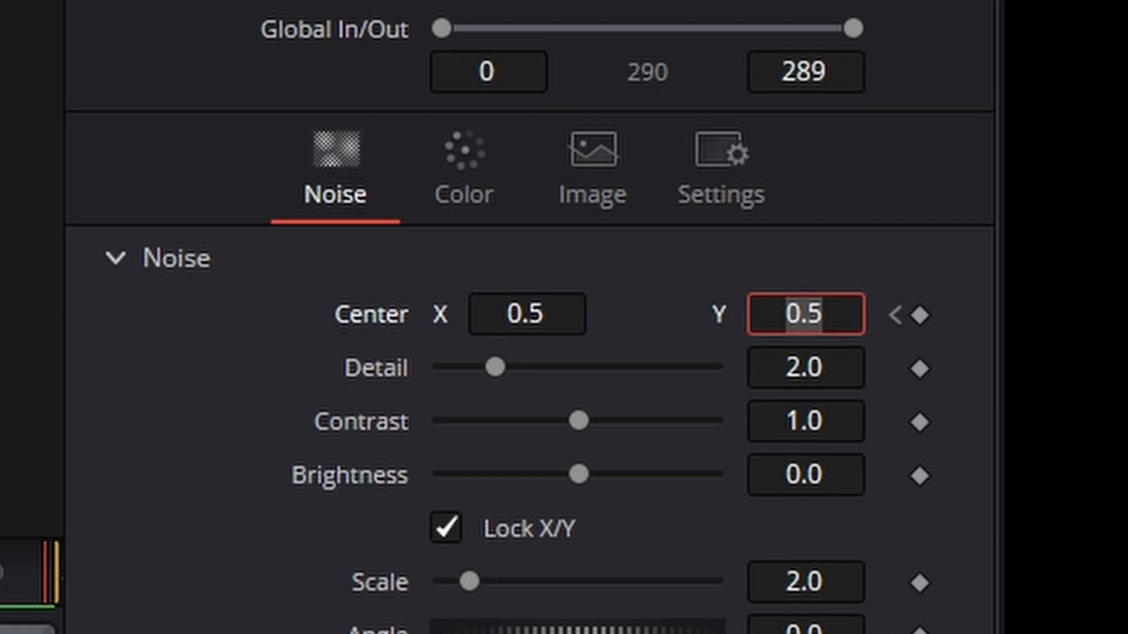
{"action": "type", "text": "3.0"}
{"action": "key", "text": "Tab"}
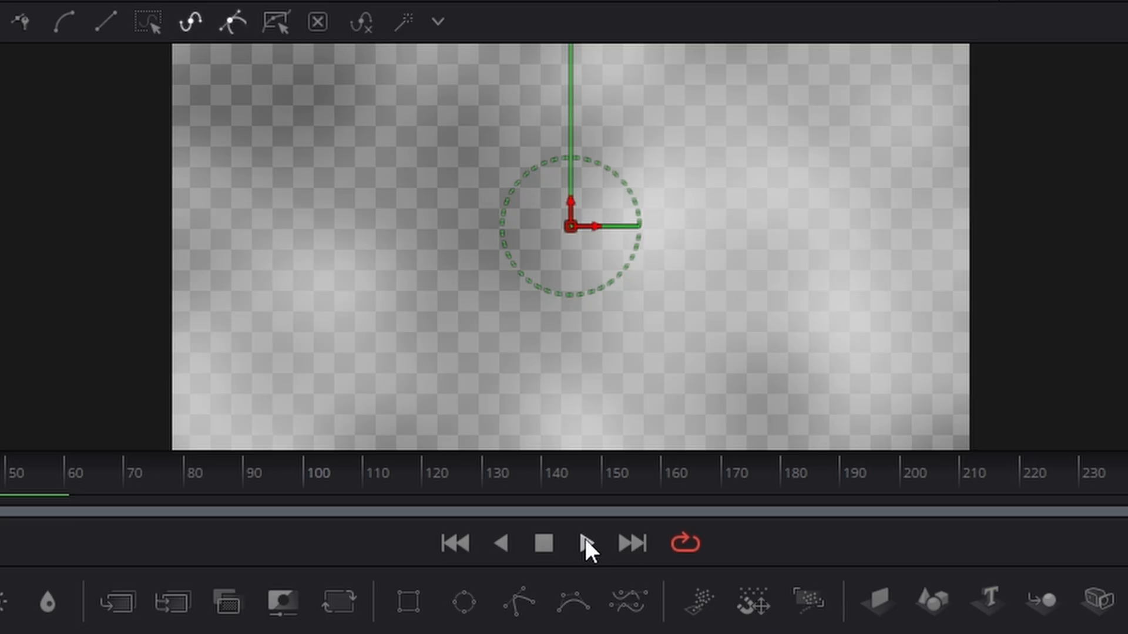
{"action": "left_click", "coordinate": [585, 538]}
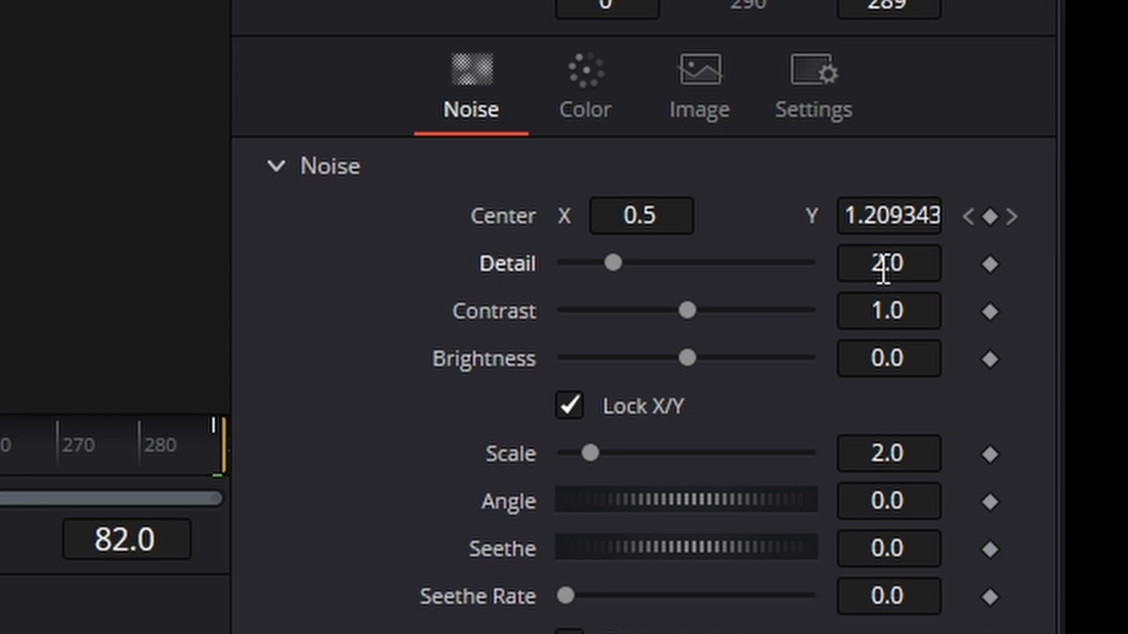
- Set the Detail of FastNoise3 to 2.5 and its Brightness to 0.2
{"action": "left_click", "coordinate": [886, 263]}
{"action": "type", "text": "2"}
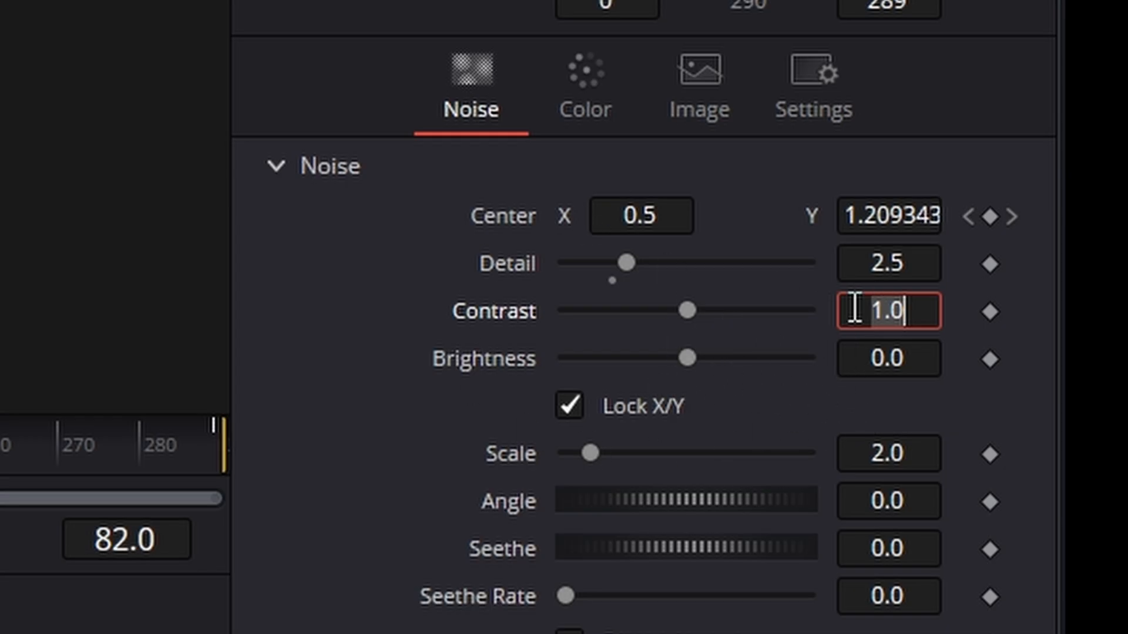
{"action": "left_click_drag", "start_coordinate": [686, 359], "coordinate": [730, 360]}
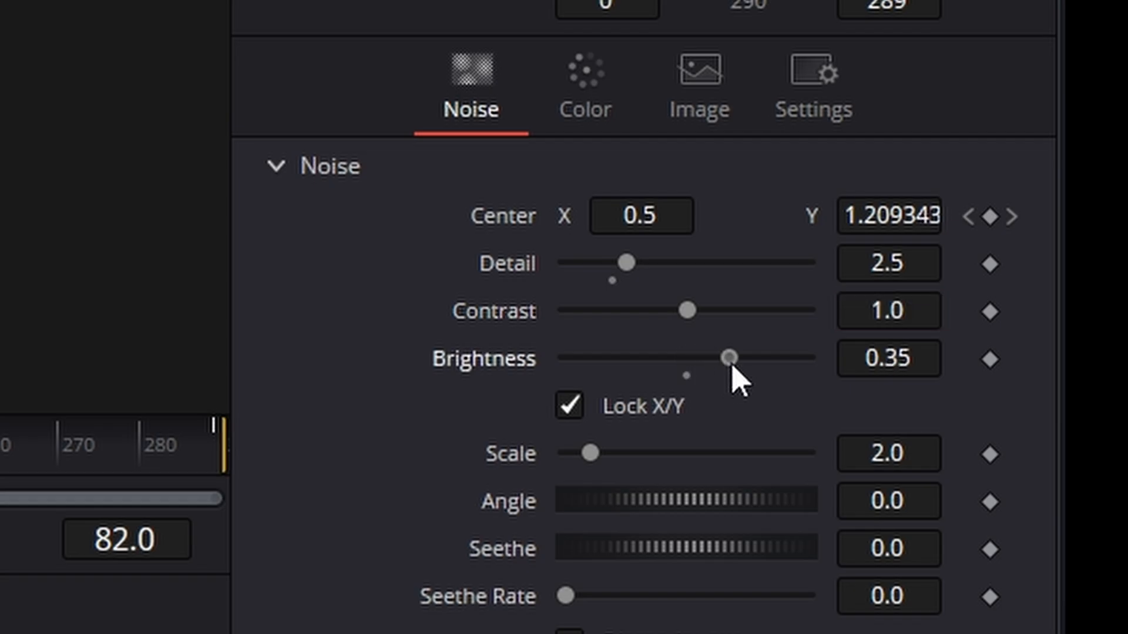
{"action": "left_click", "coordinate": [892, 358]}
{"action": "type", "text": "0.1"}
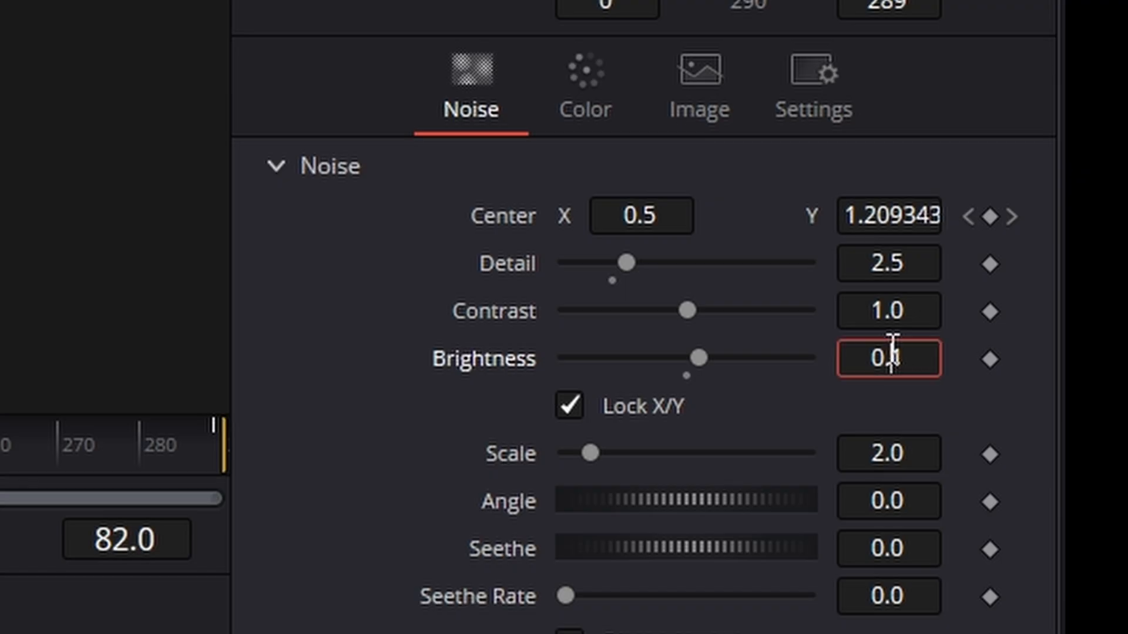
{"action": "key", "text": "Return"}
{"action": "type", "text": "0.2"}
{"action": "left_click", "coordinate": [900, 462]}
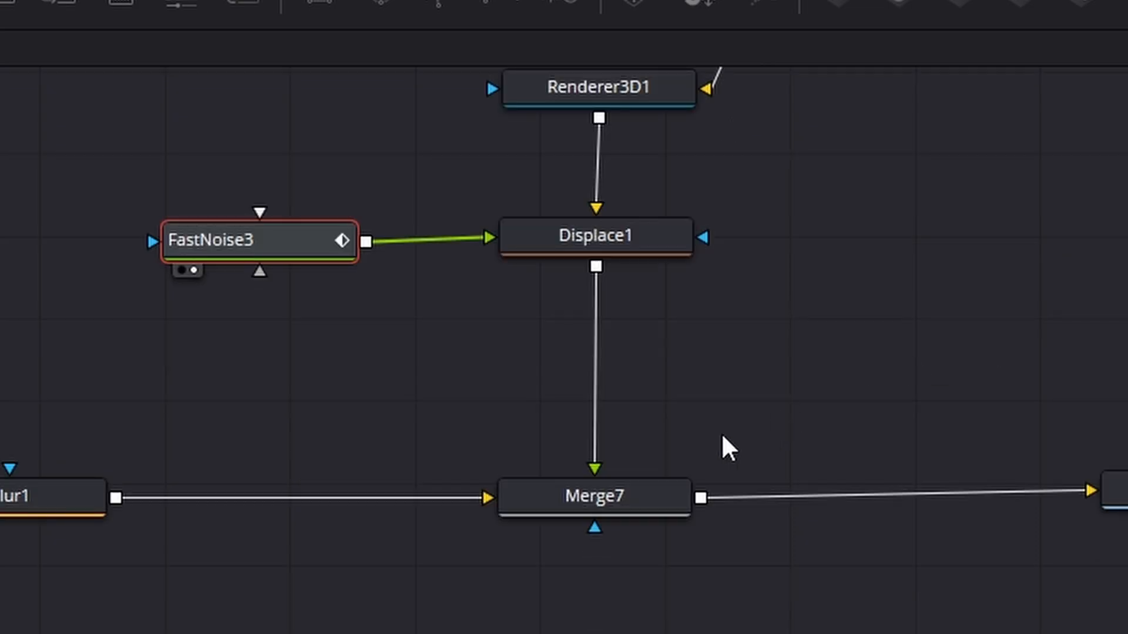
- Show Merge7 in an enlarged viewer and play the composition from the start to check the distorted text
{"action": "left_click_drag", "start_coordinate": [654, 504], "coordinate": [649, 504]}
{"action": "left_click", "coordinate": [523, 525]}
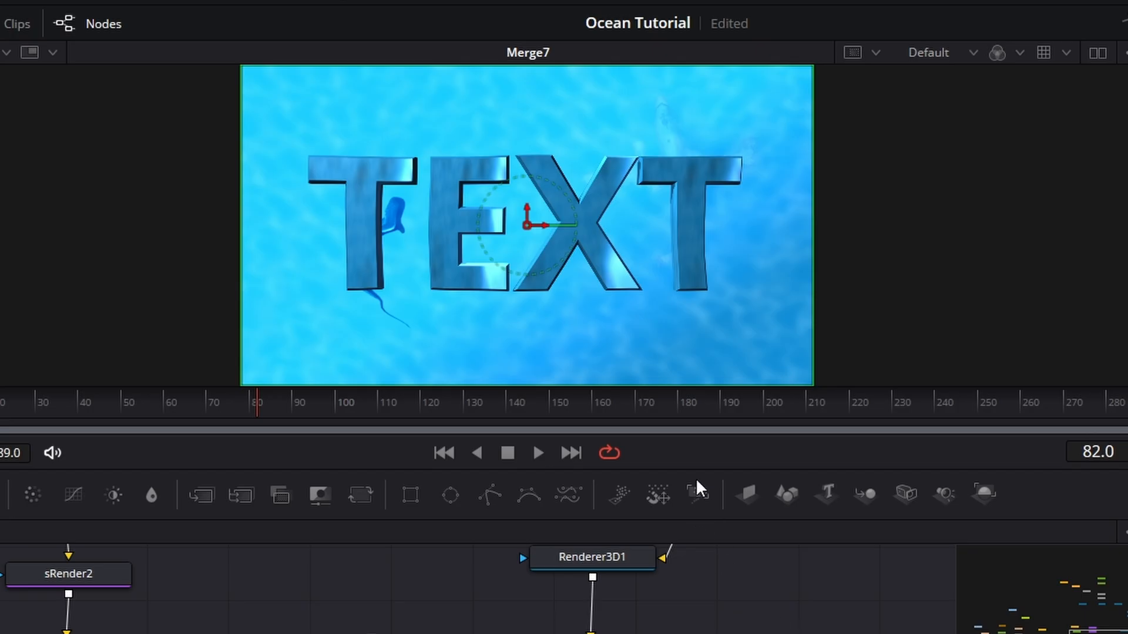
{"action": "left_click_drag", "start_coordinate": [696, 468], "coordinate": [697, 521]}
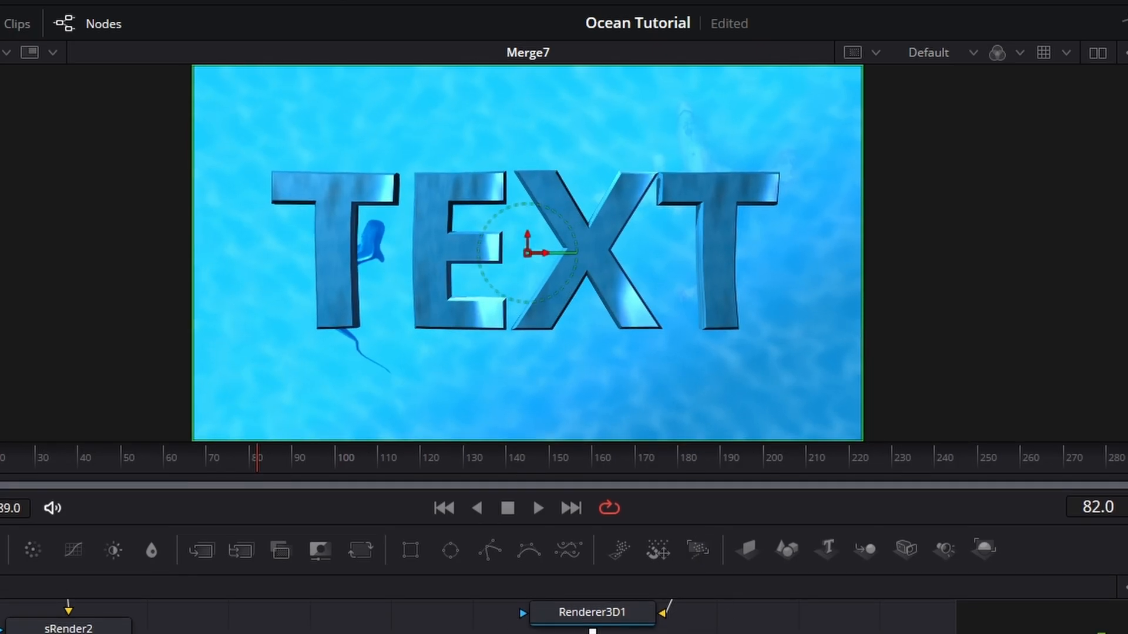
{"action": "left_click", "coordinate": [442, 508]}
{"action": "left_click", "coordinate": [537, 507]}
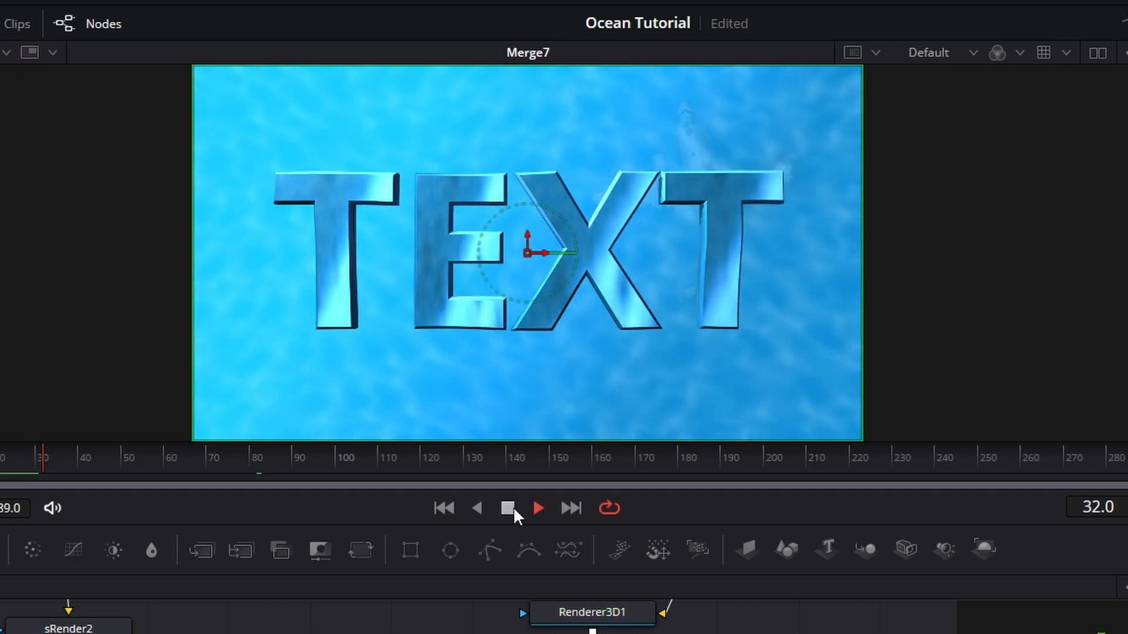
{"action": "left_click", "coordinate": [508, 508]}
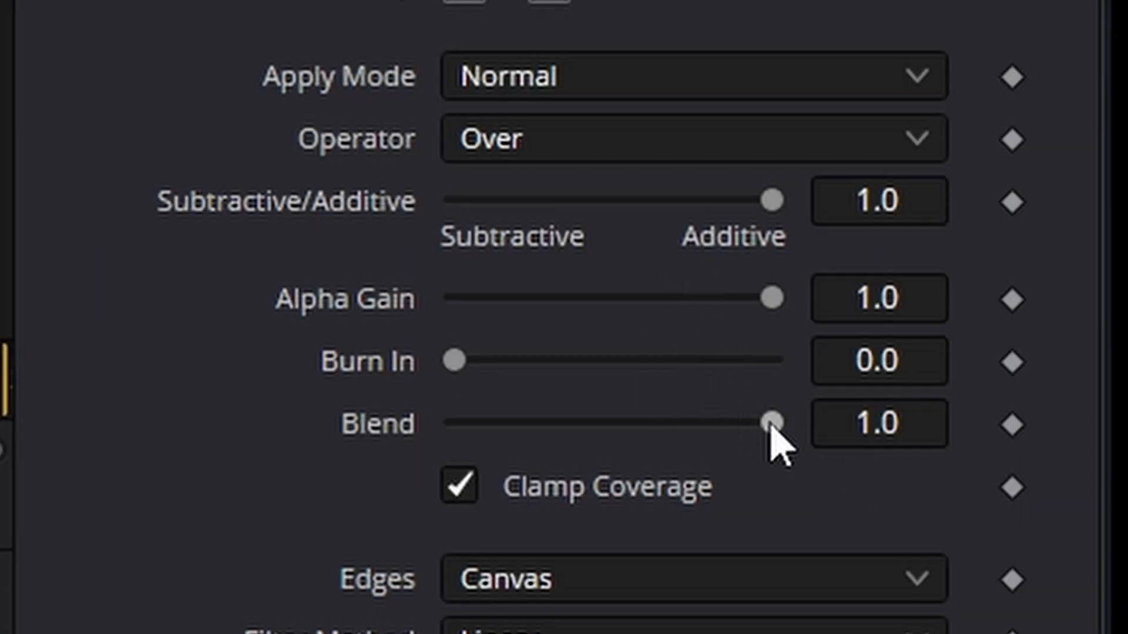
- Make the text translucent by lowering Merge7's Blend to 0.441 and reducing its Alpha Gain, and preview the result
{"action": "left_click_drag", "start_coordinate": [771, 425], "coordinate": [659, 424]}
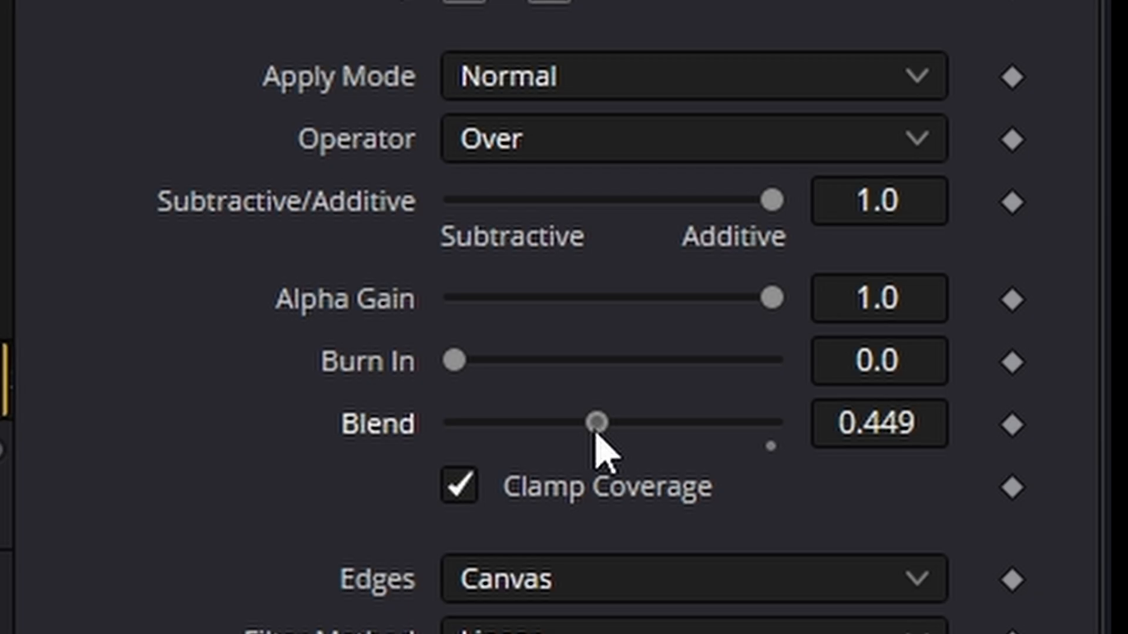
{"action": "left_click_drag", "start_coordinate": [596, 424], "coordinate": [592, 425]}
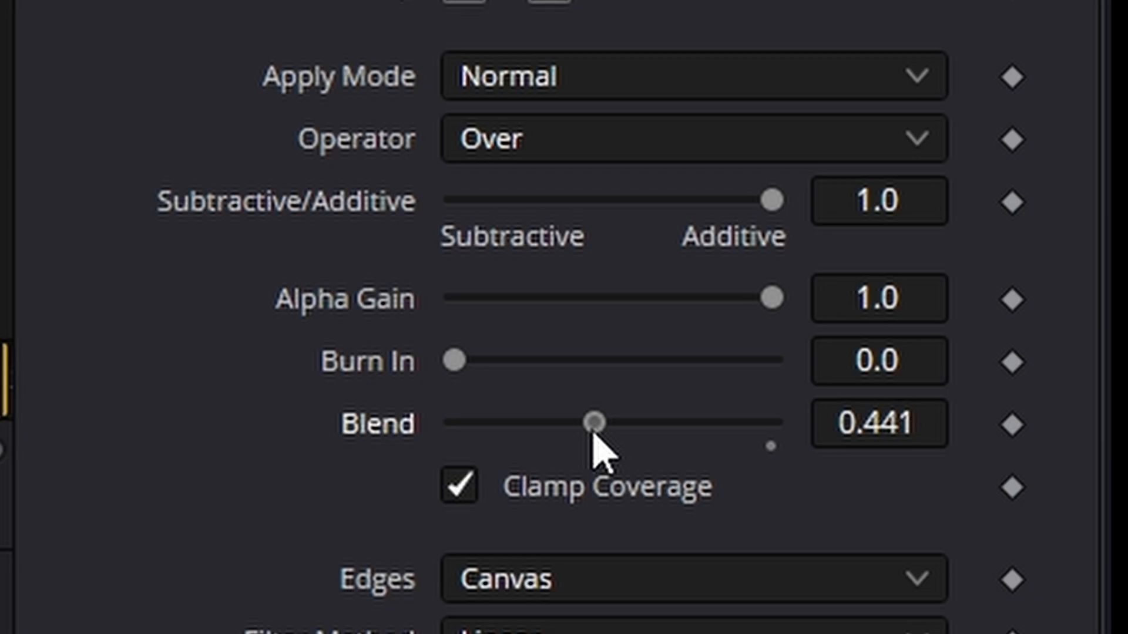
{"action": "left_click_drag", "start_coordinate": [770, 291], "coordinate": [705, 298]}
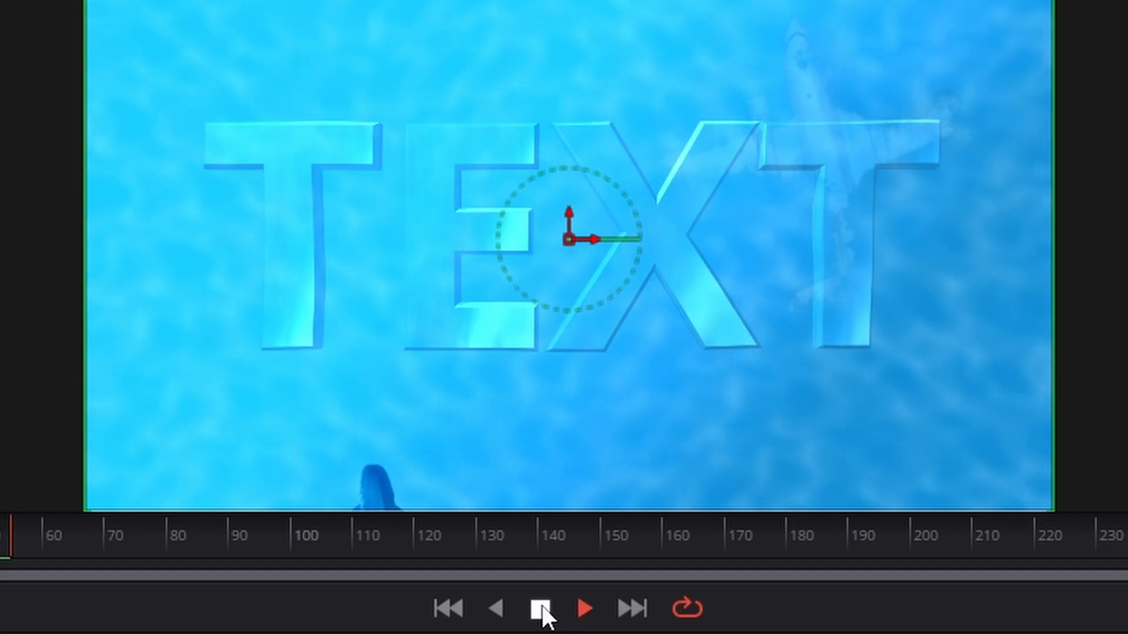
{"action": "left_click", "coordinate": [470, 316]}
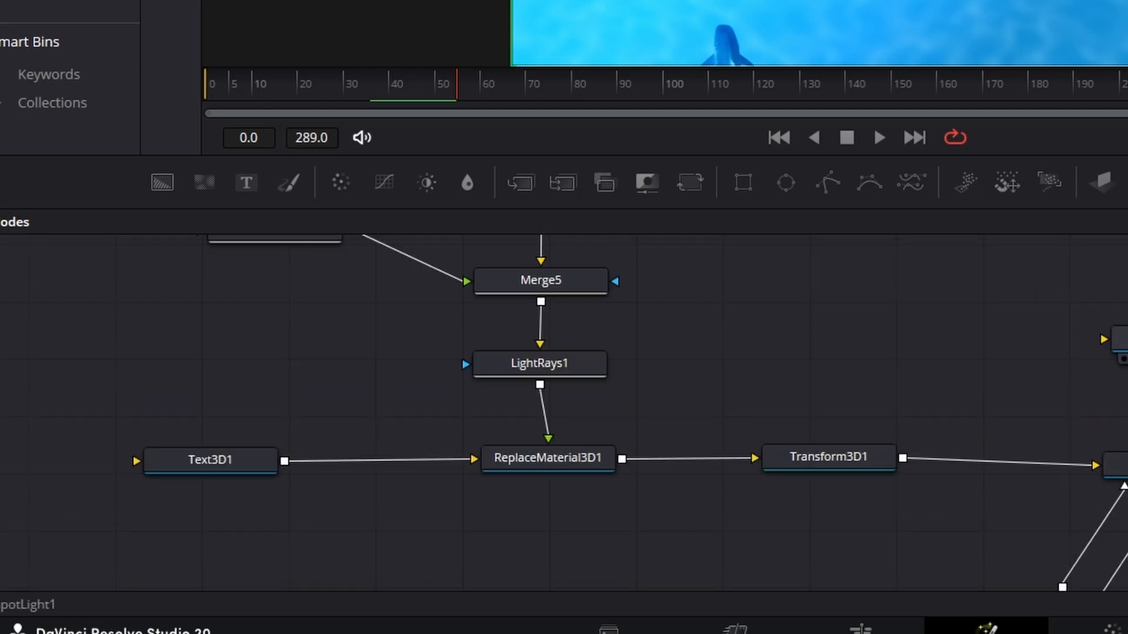
- Slightly reduce the Extrusion Depth of Text3D1
{"action": "left_click", "coordinate": [257, 453]}
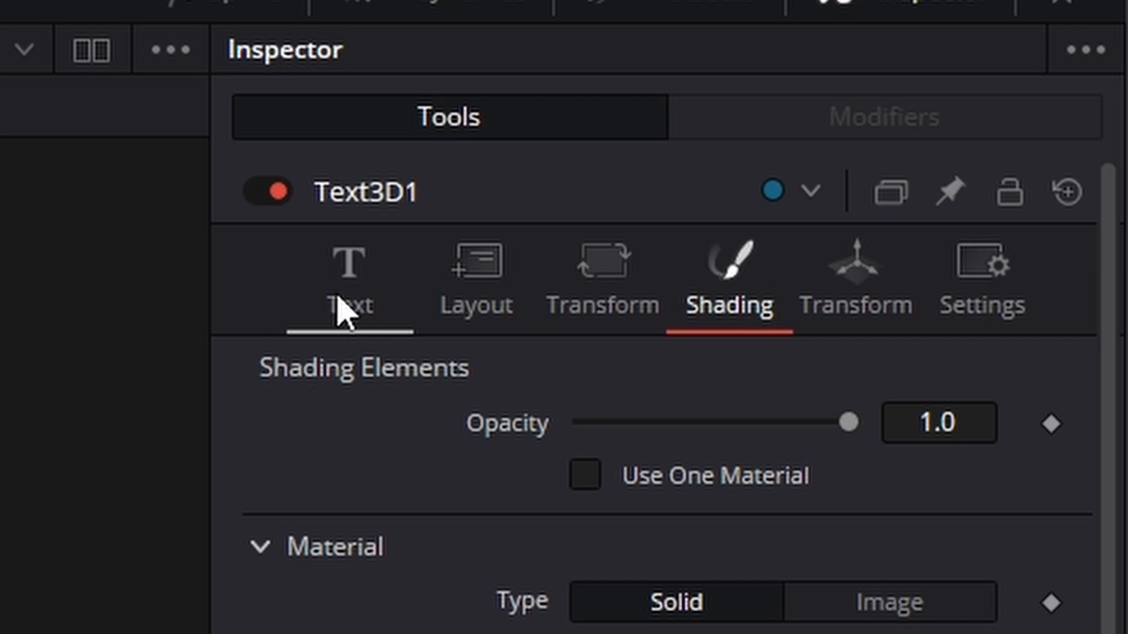
{"action": "left_click", "coordinate": [338, 296]}
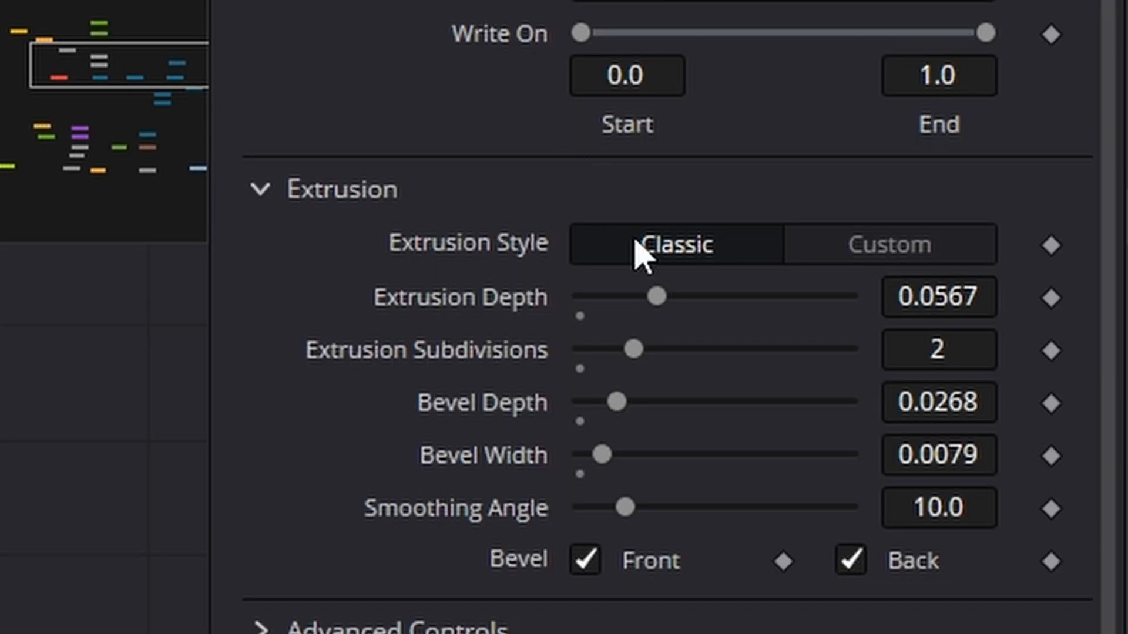
{"action": "left_click_drag", "start_coordinate": [657, 299], "coordinate": [647, 298]}
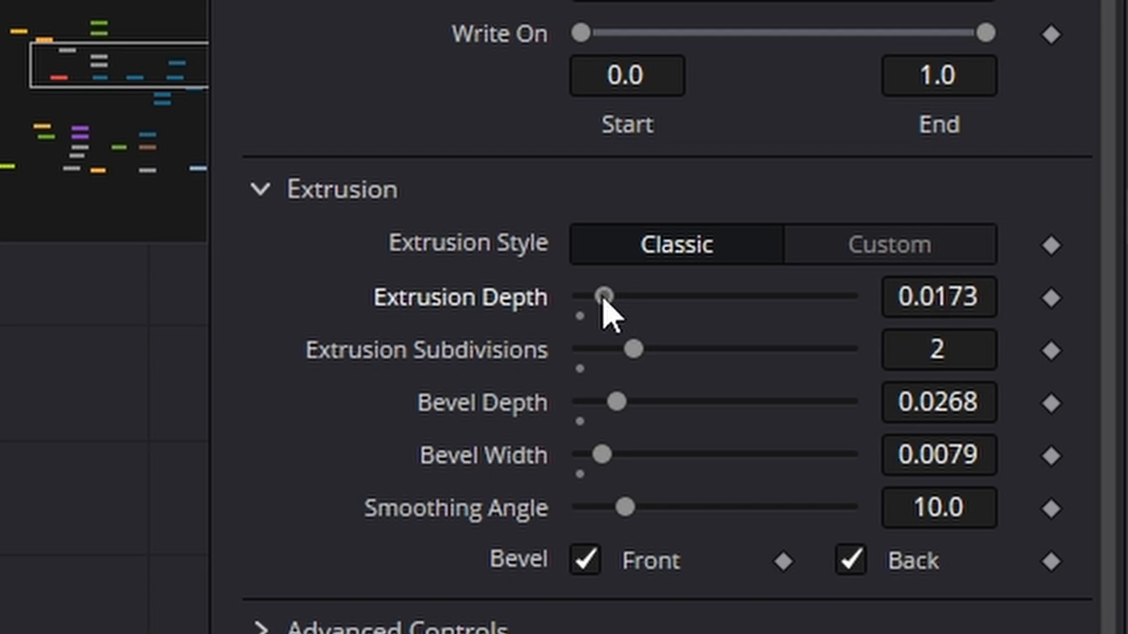
{"action": "left_click_drag", "start_coordinate": [605, 300], "coordinate": [592, 300]}
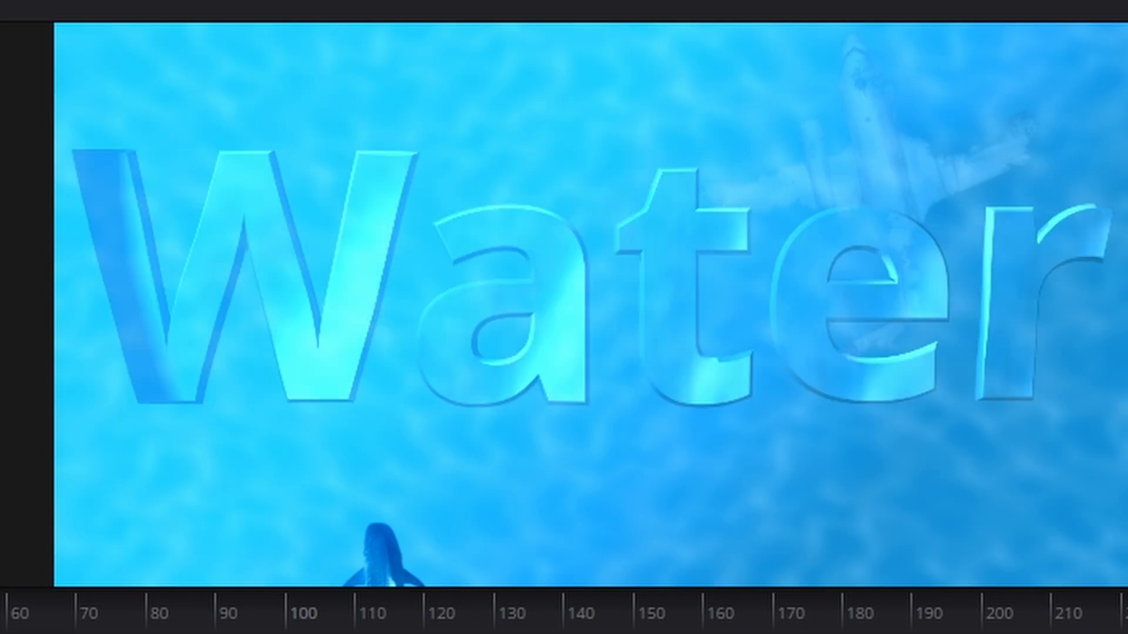
- Replace the wording of Text3D1 with "Film Jack"
{"action": "key", "text": "BackSpace"}
{"action": "key", "text": "BackSpace"}
{"action": "key", "text": "BackSpace"}
{"action": "key", "text": "BackSpace"}
{"action": "key", "text": "BackSpace"}
{"action": "type", "text": "F"}
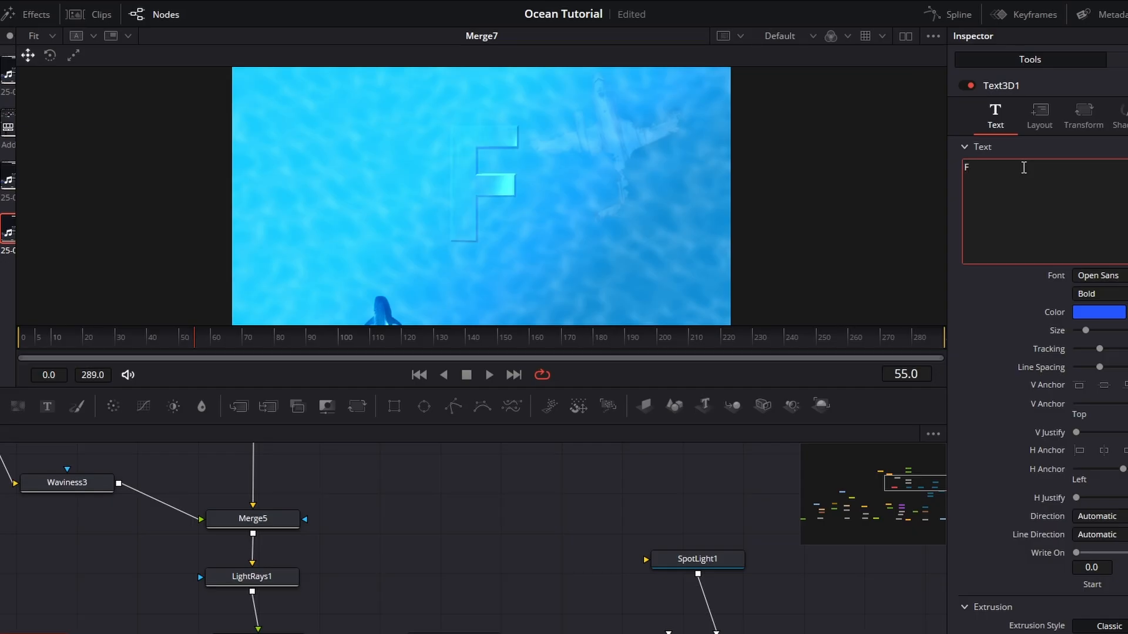
{"action": "type", "text": "ilm Jack"}
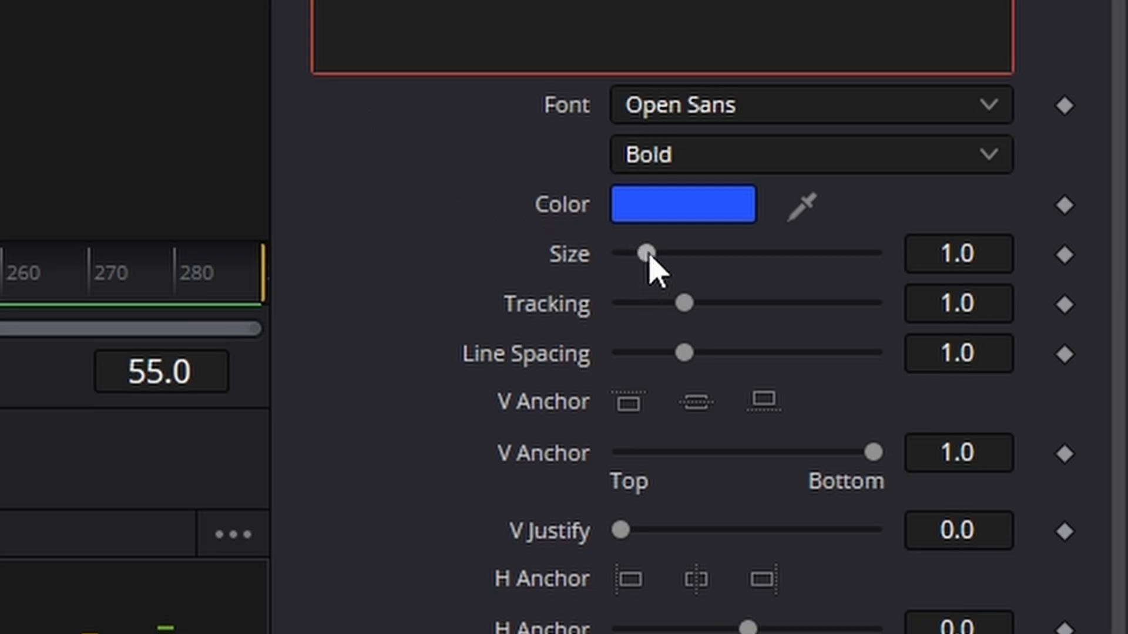
- Reduce the Size of Text3D1 so that "Film Jack" fits inside the frame with a margin on both sides
{"action": "left_click_drag", "start_coordinate": [647, 253], "coordinate": [638, 256]}
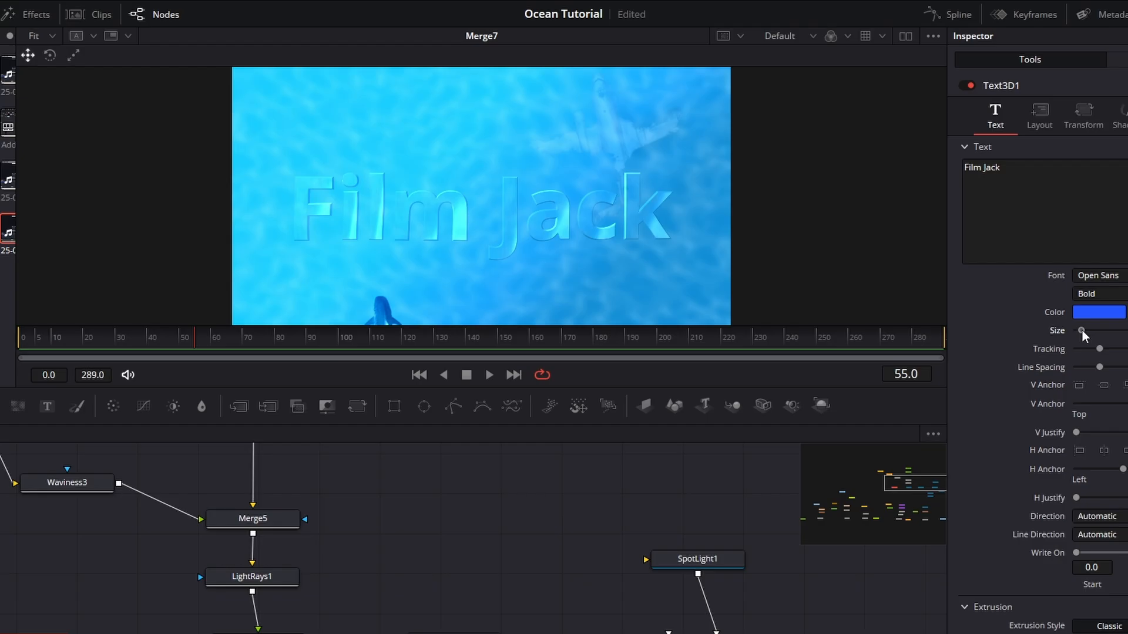
{"action": "left_click_drag", "start_coordinate": [1084, 335], "coordinate": [1087, 332]}
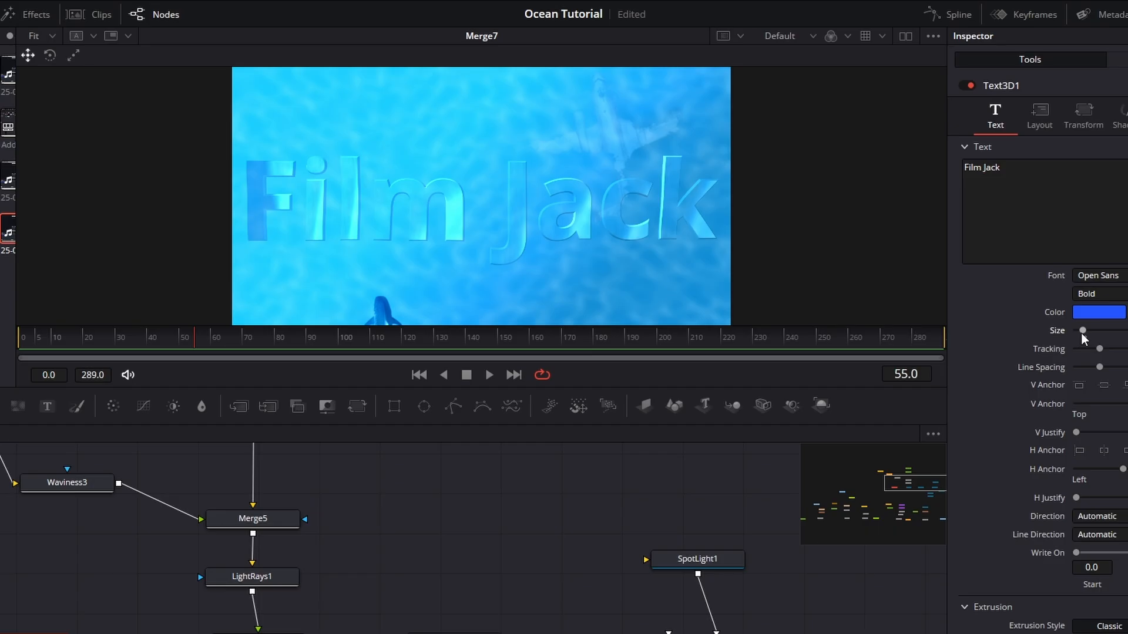
{"action": "left_click_drag", "start_coordinate": [1082, 334], "coordinate": [1071, 334]}
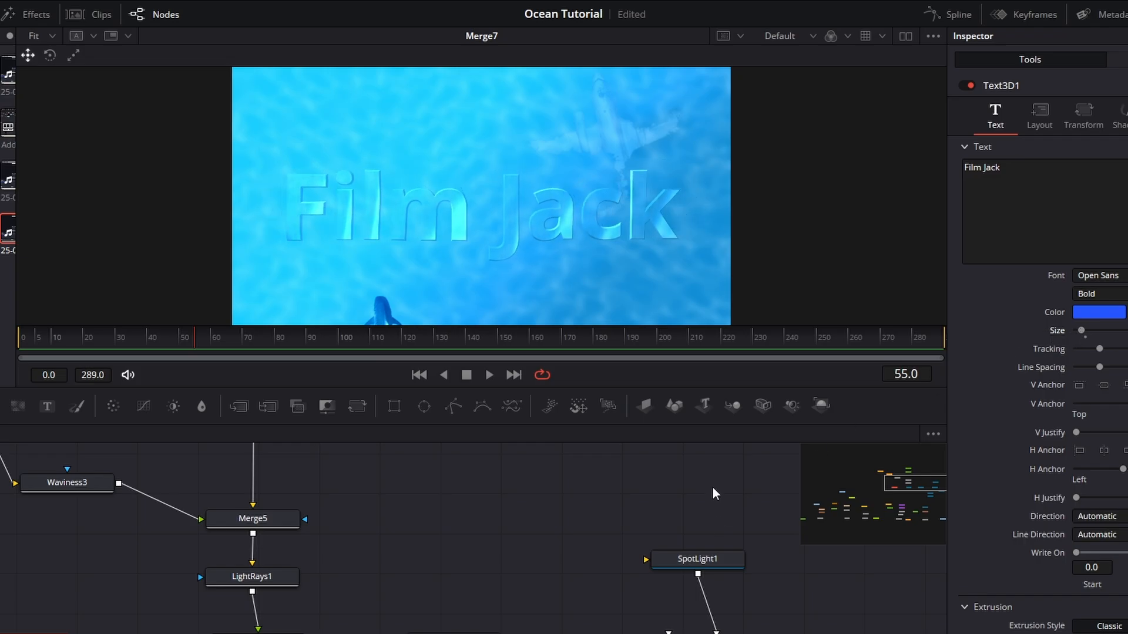
{"action": "scroll", "coordinate": [699, 485], "scroll_direction": "down", "scroll_amount": 3}
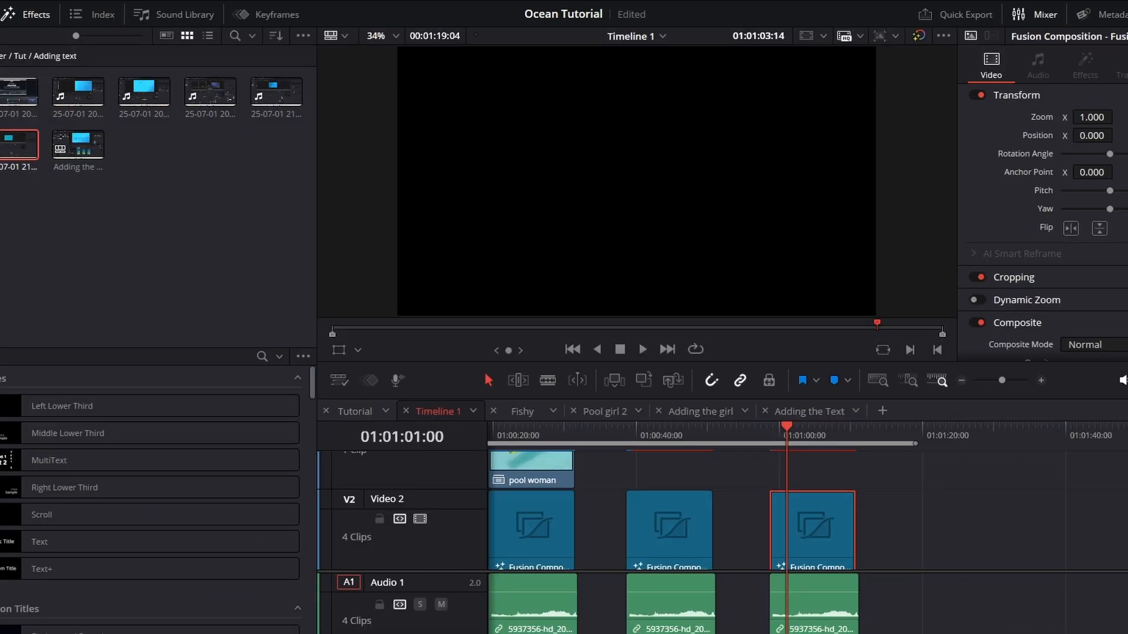